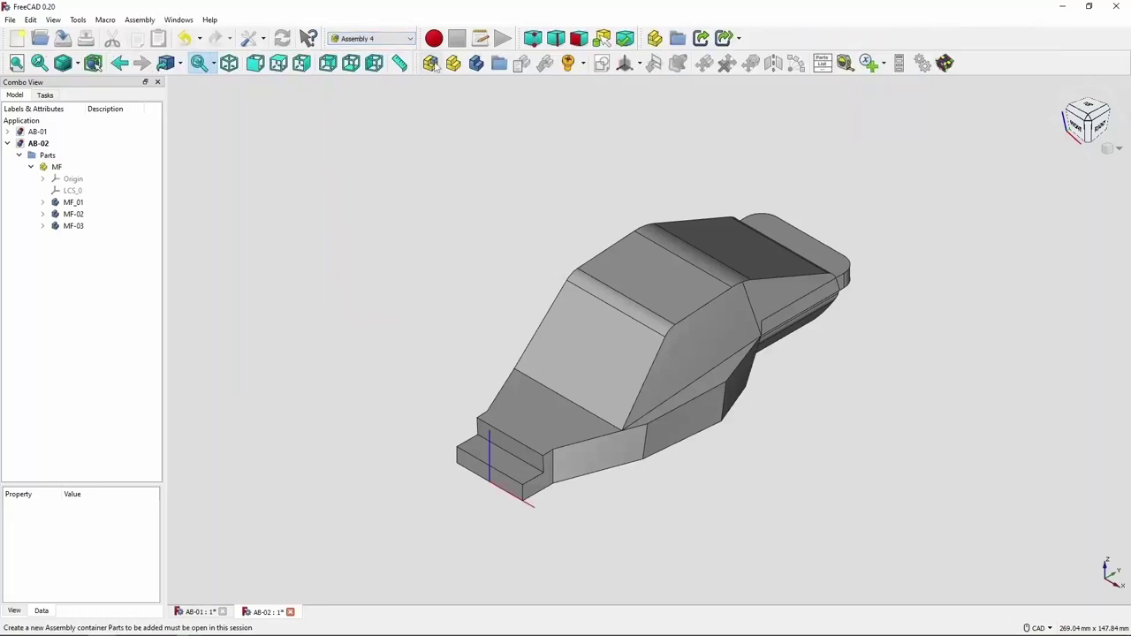
# Step: Move the MF part under the Assembly and make it active for Part Design
pyautogui.moveTo(58, 169); pyautogui.dragTo(55, 179)
pyautogui.click(371, 38)
pyautogui.click(366, 190)
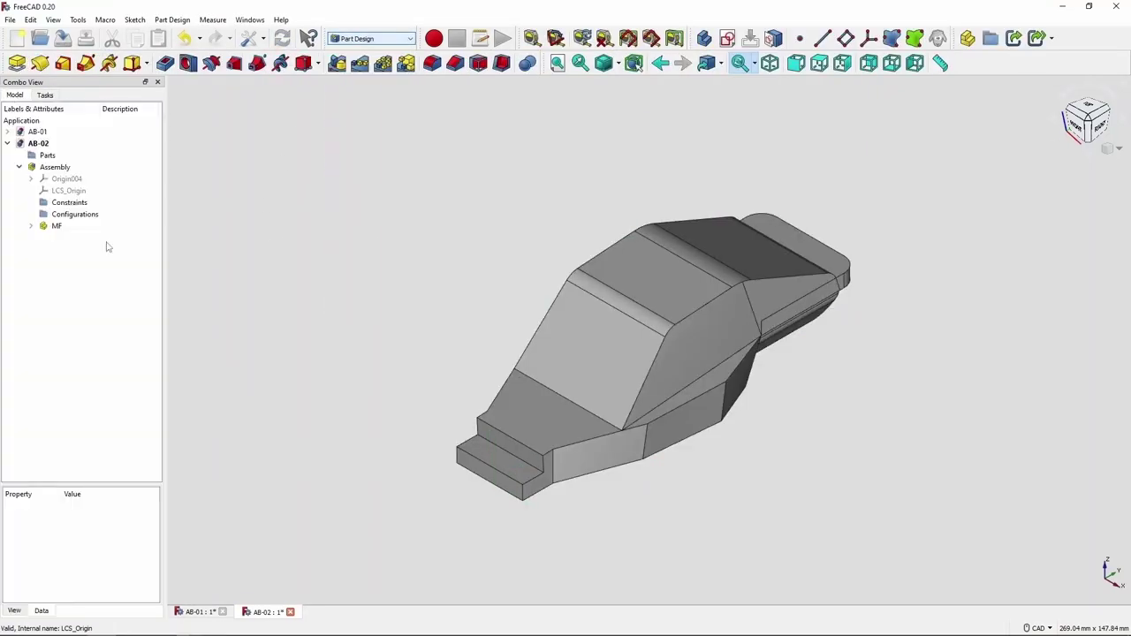
# Step: Add a new body inside MF and name it Vert-R-01
pyautogui.doubleClick(69, 228)
pyautogui.click(704, 38)
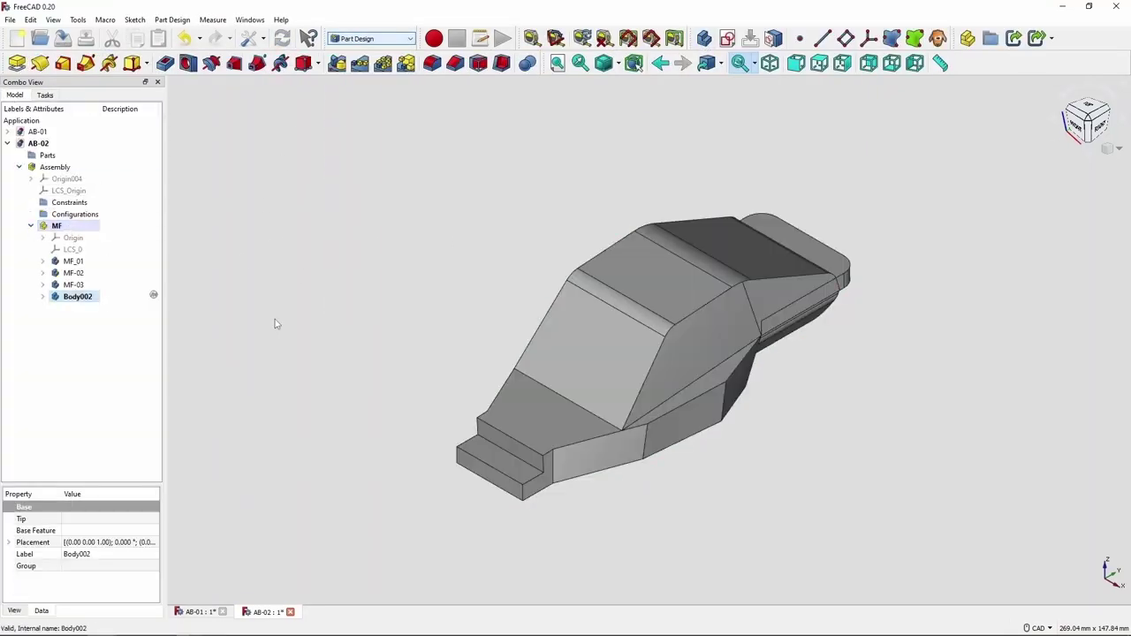
pyautogui.write('Vert-R-01')
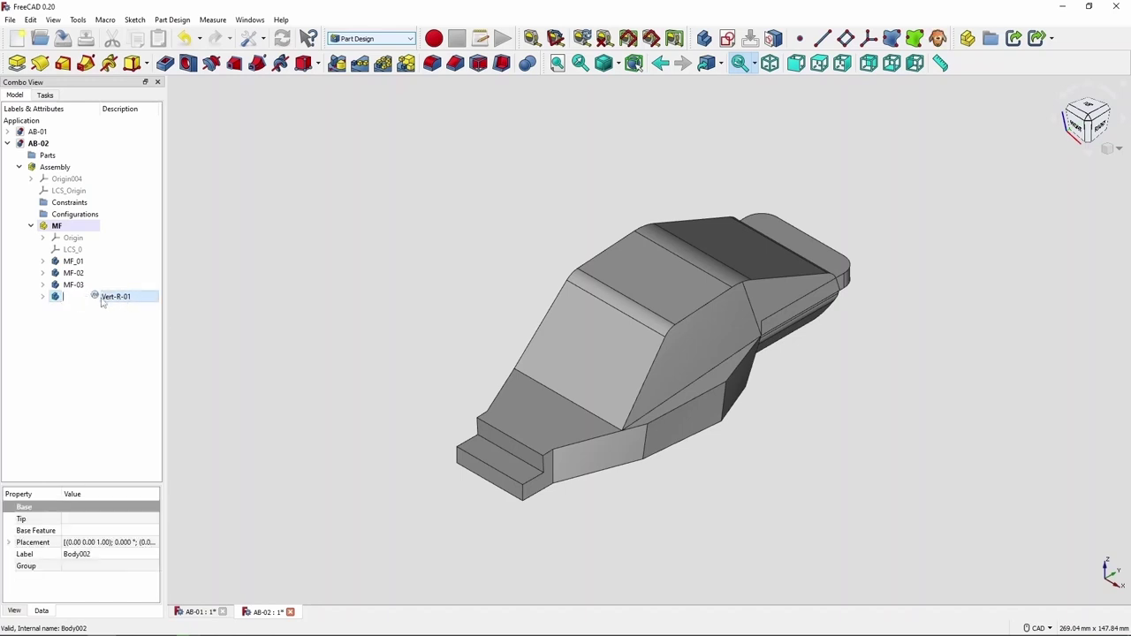
pyautogui.press('Return')
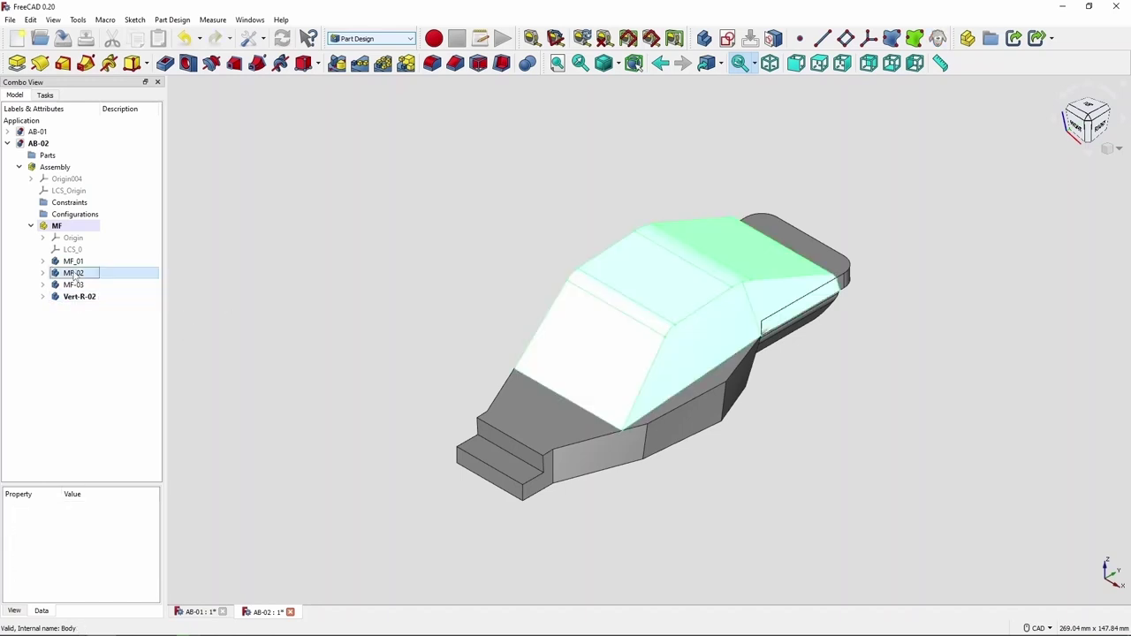
# Step: Sweep a Ø1.5 mm circle sketch along the front vertical frame edge, then add another body
pyautogui.click(727, 38)
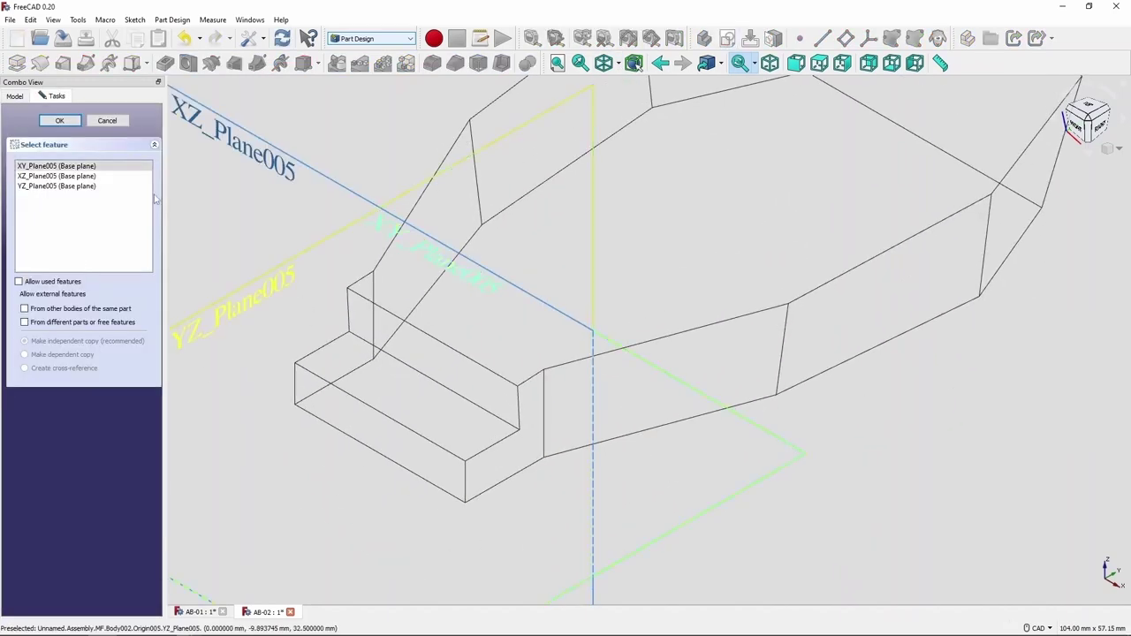
pyautogui.click(45, 119)
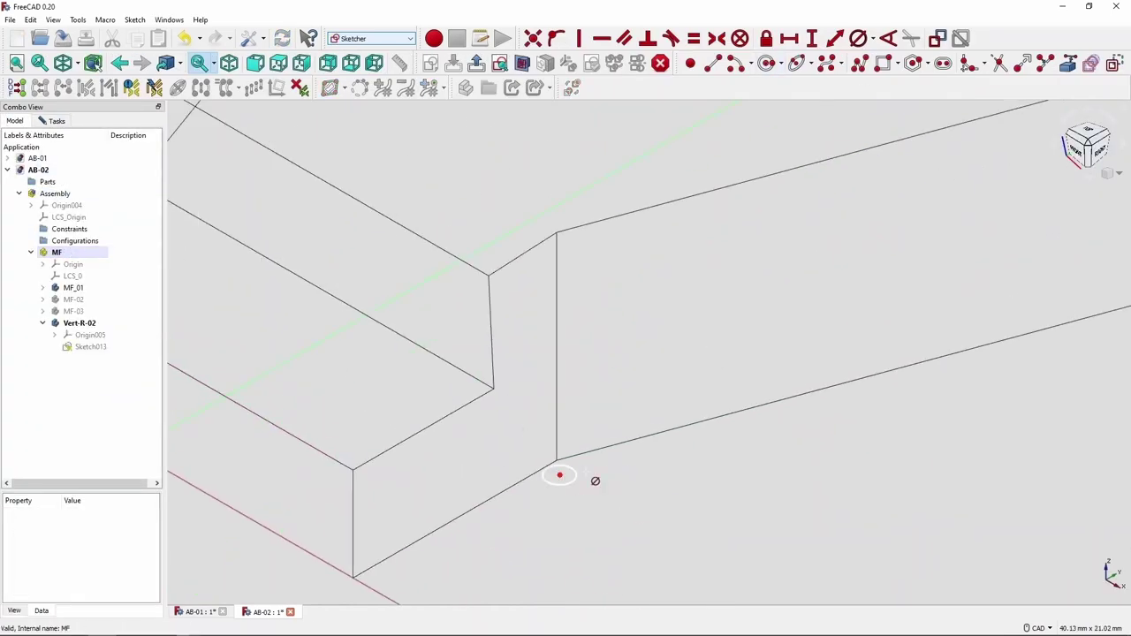
pyautogui.press('Escape')
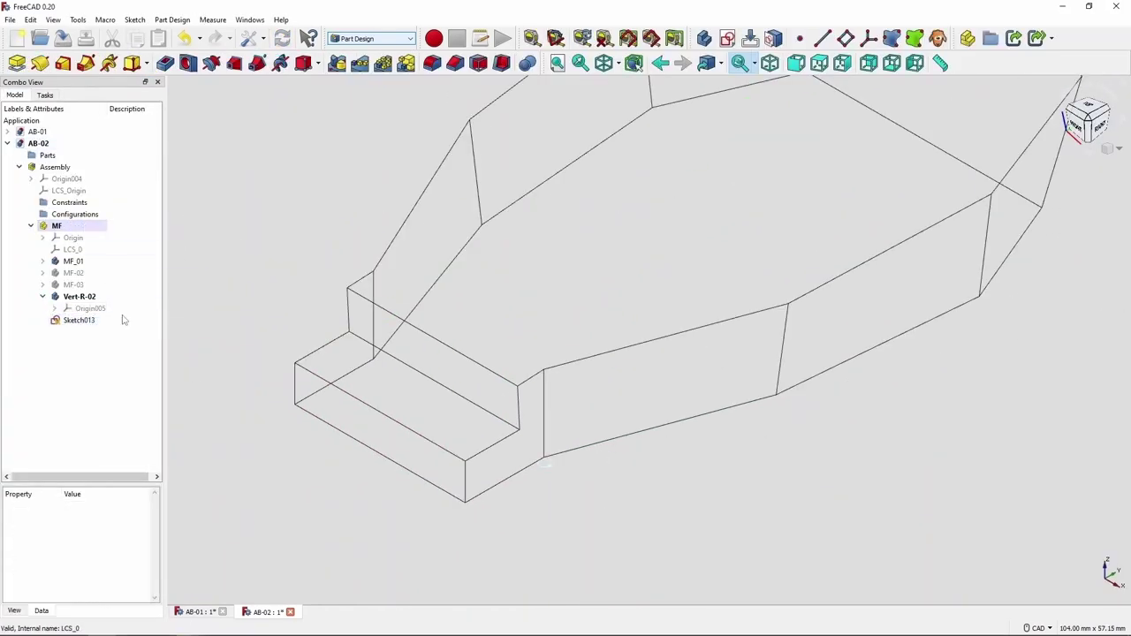
pyautogui.doubleClick(84, 319)
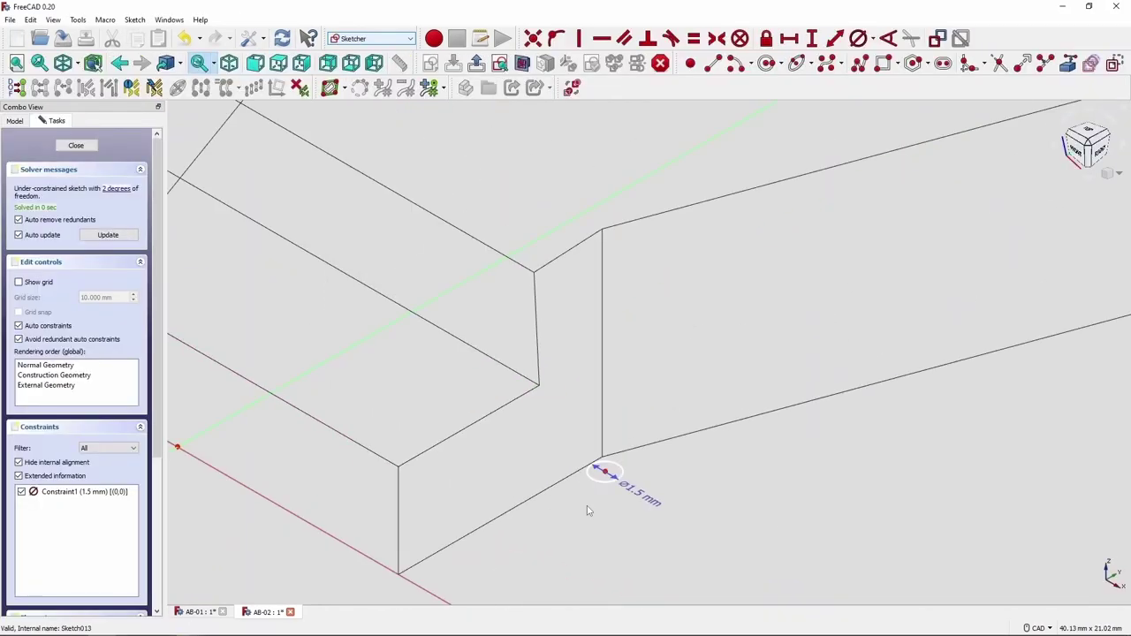
pyautogui.click(76, 145)
pyautogui.click(86, 63)
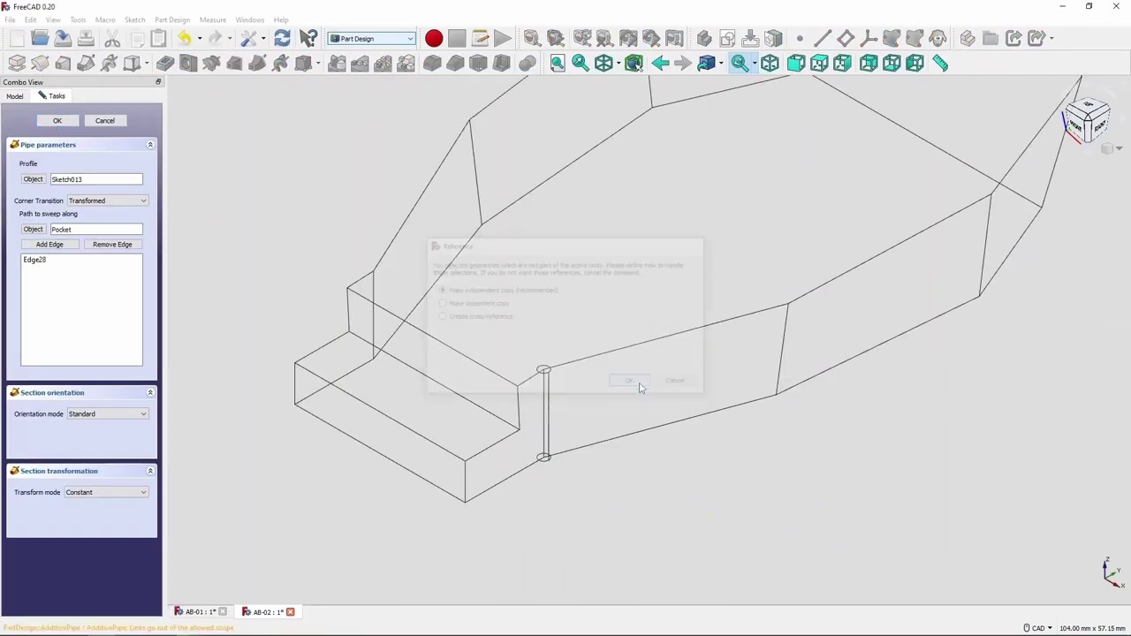
pyautogui.click(639, 383)
pyautogui.click(727, 38)
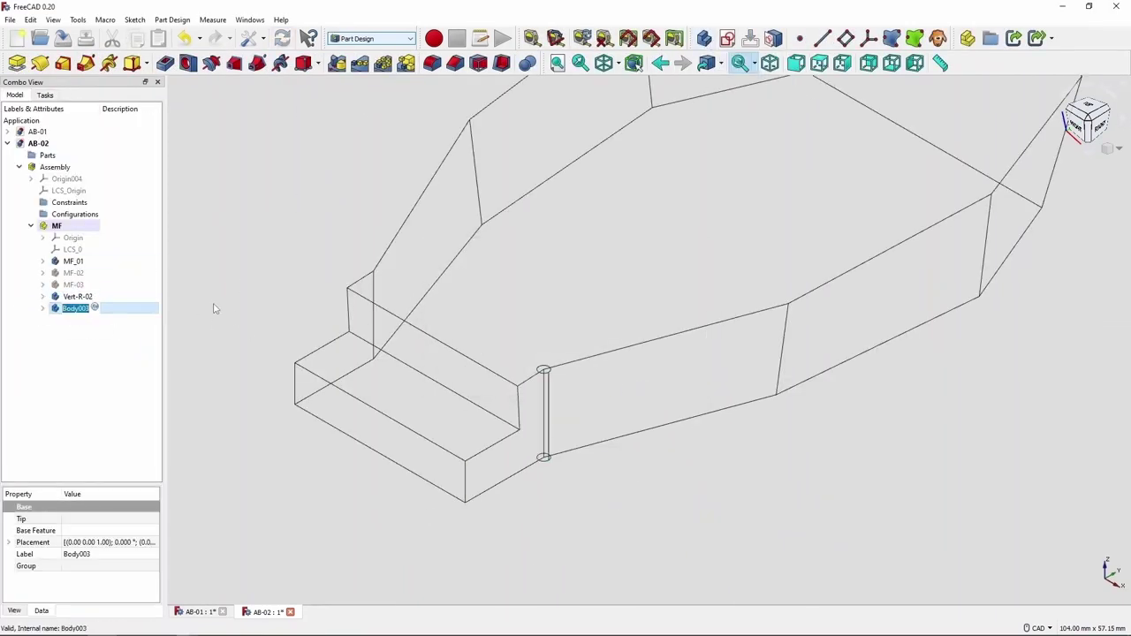
# Step: Confirm the body's name and place a local coordinate system at the frame's corner vertex
pyautogui.press('Return')
pyautogui.scroll(2, 884, 464)
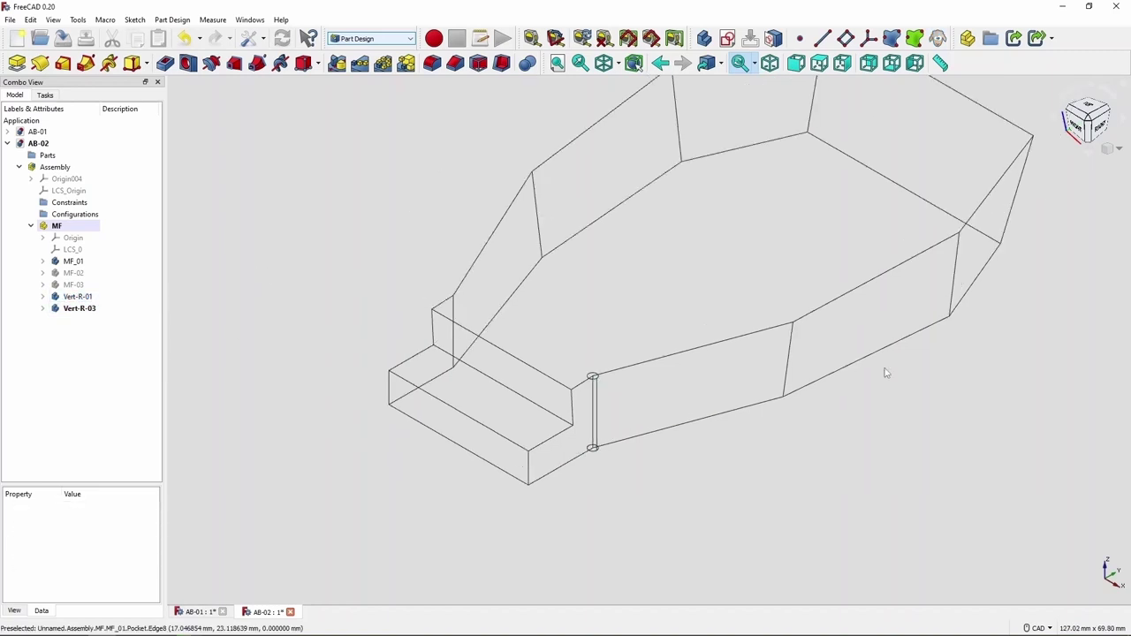
pyautogui.scroll(3, 769, 476)
pyautogui.click(1035, 254)
pyautogui.click(869, 38)
pyautogui.click(663, 430)
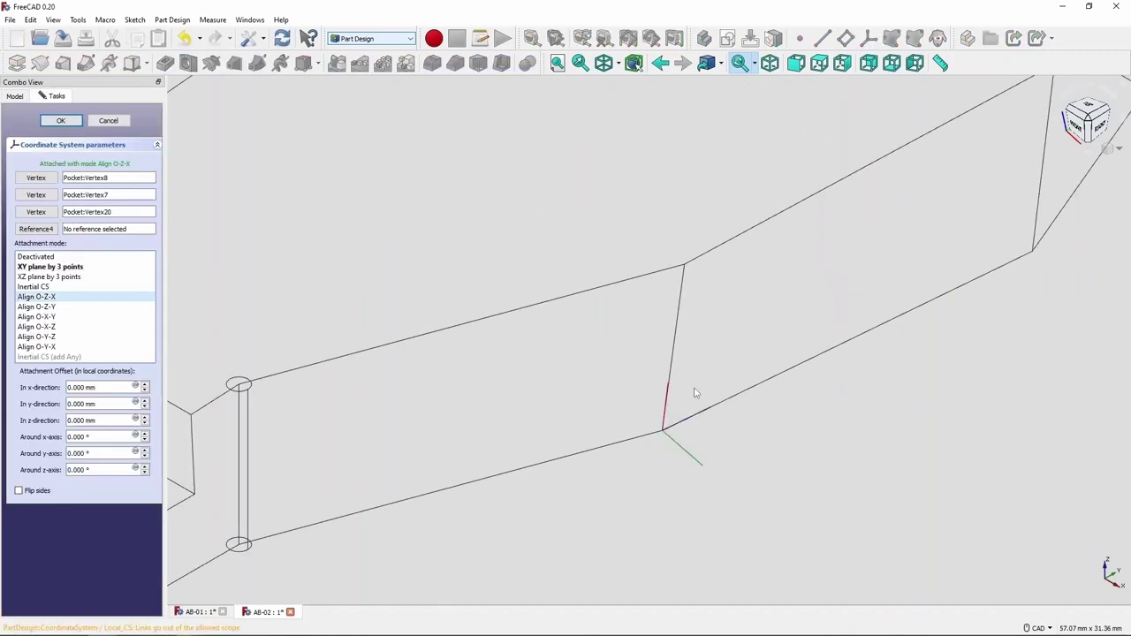
pyautogui.moveTo(667, 424); pyautogui.dragTo(709, 485, button='middle')
pyautogui.click(62, 124)
# Step: Attach a datum plane to the local coordinate system
pyautogui.click(100, 332)
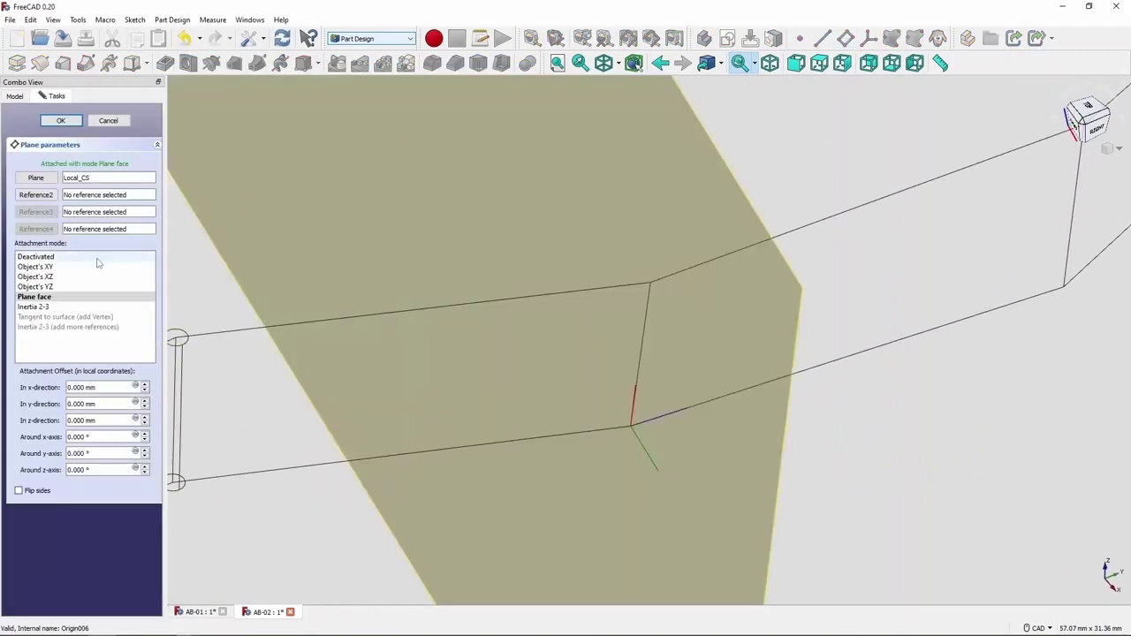
pyautogui.click(36, 276)
pyautogui.click(35, 287)
pyautogui.scroll(-5, 724, 419)
pyautogui.moveTo(724, 419); pyautogui.dragTo(956, 370, button='middle')
pyautogui.click(61, 120)
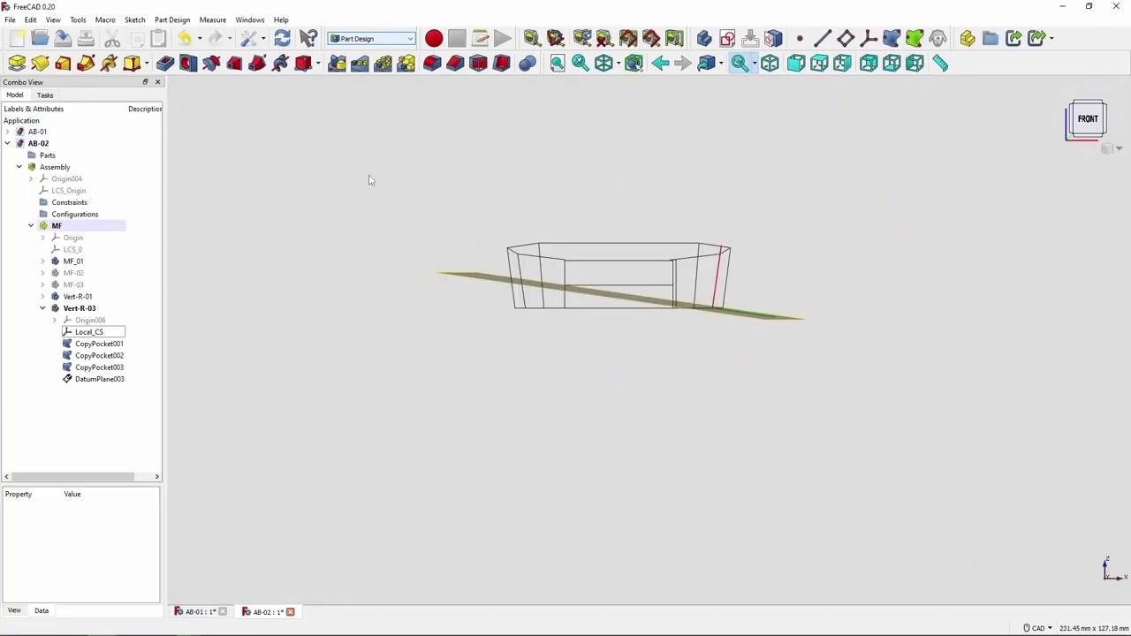
# Step: Sketch a Ø1.5 mm circle on the datum plane and sweep it along the middle vertical edge
pyautogui.click(40, 63)
pyautogui.click(56, 116)
pyautogui.click(672, 331)
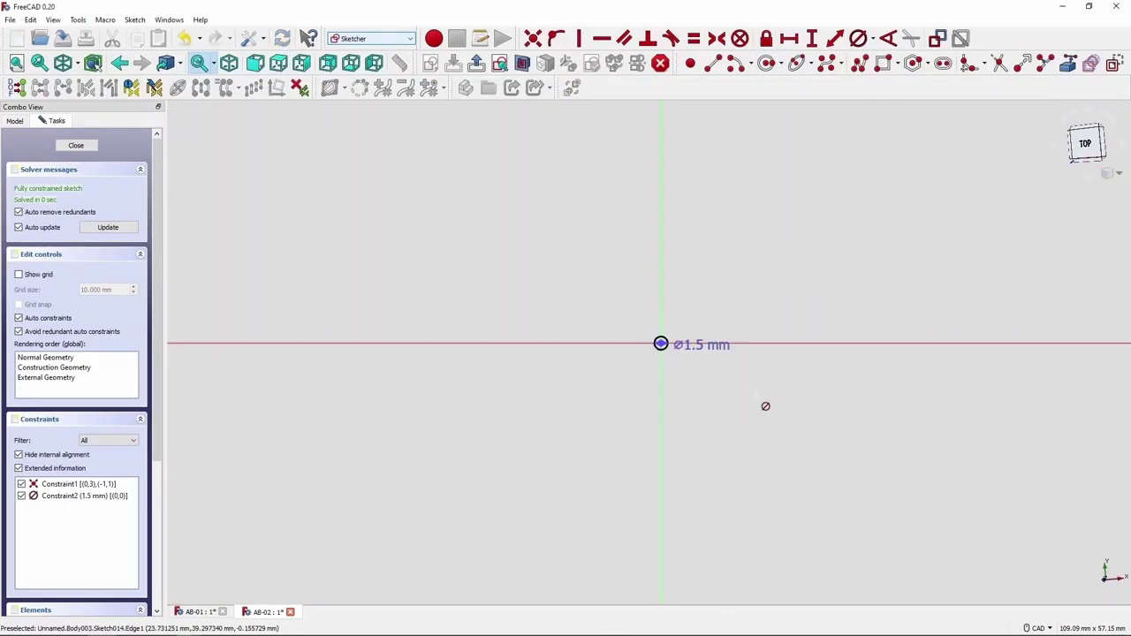
pyautogui.click(76, 145)
pyautogui.scroll(5, 727, 308)
pyautogui.click(86, 63)
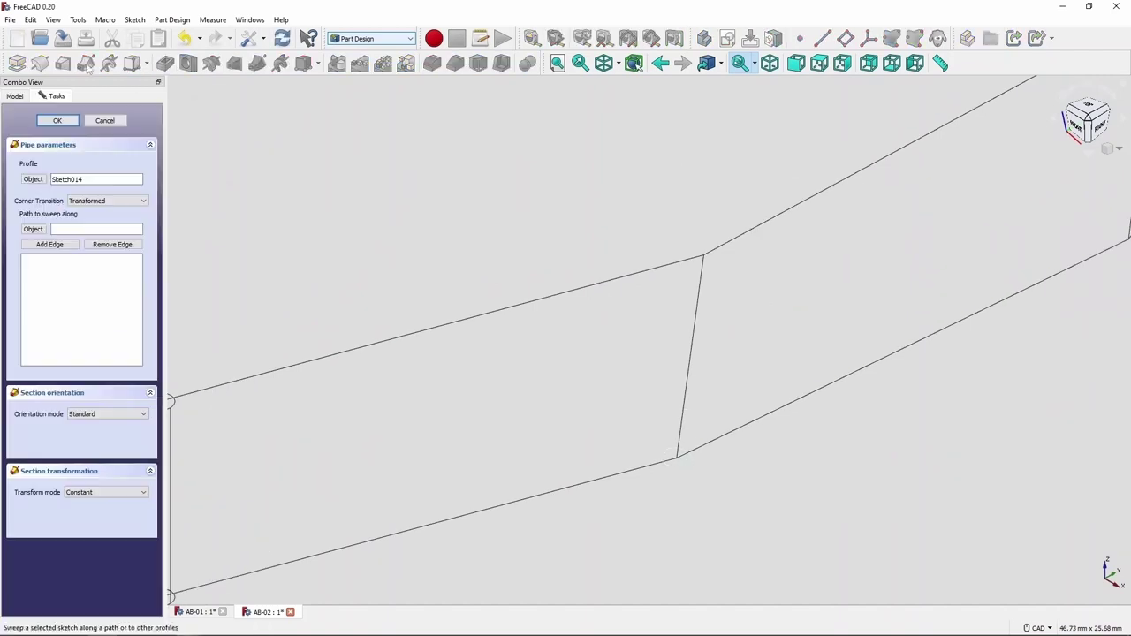
pyautogui.click(53, 121)
# Step: Show the model shaded and temporarily hide the main frame MF_01 to inspect the rods
pyautogui.click(80, 309)
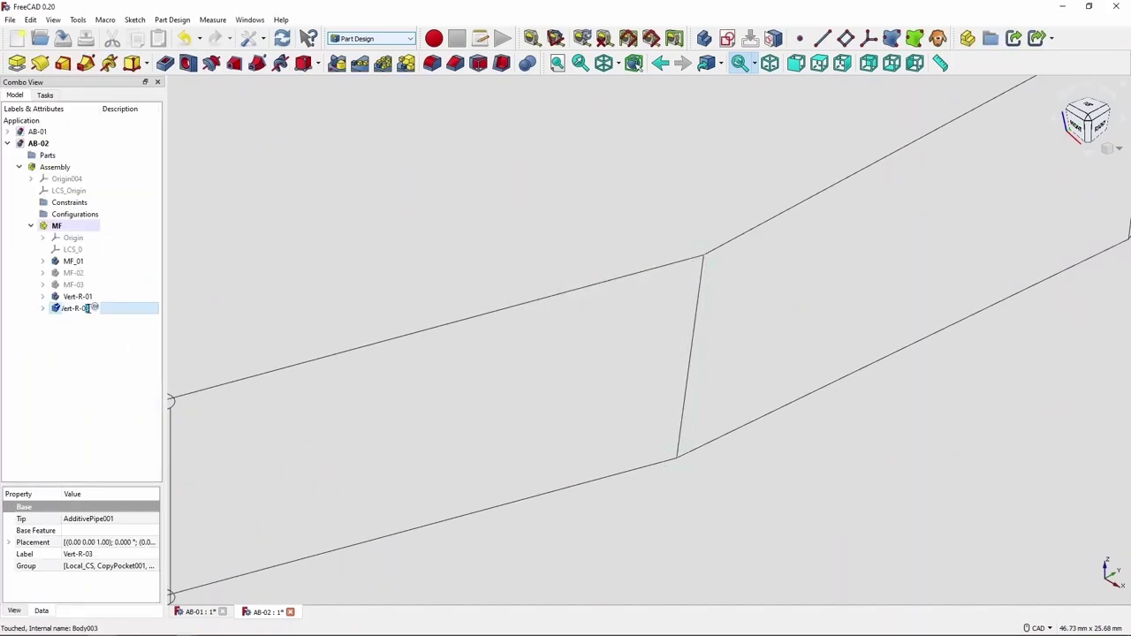
pyautogui.click(651, 518)
pyautogui.press('v')
pyautogui.press('1')
pyautogui.click(88, 261)
pyautogui.press('space')
pyautogui.press('space')
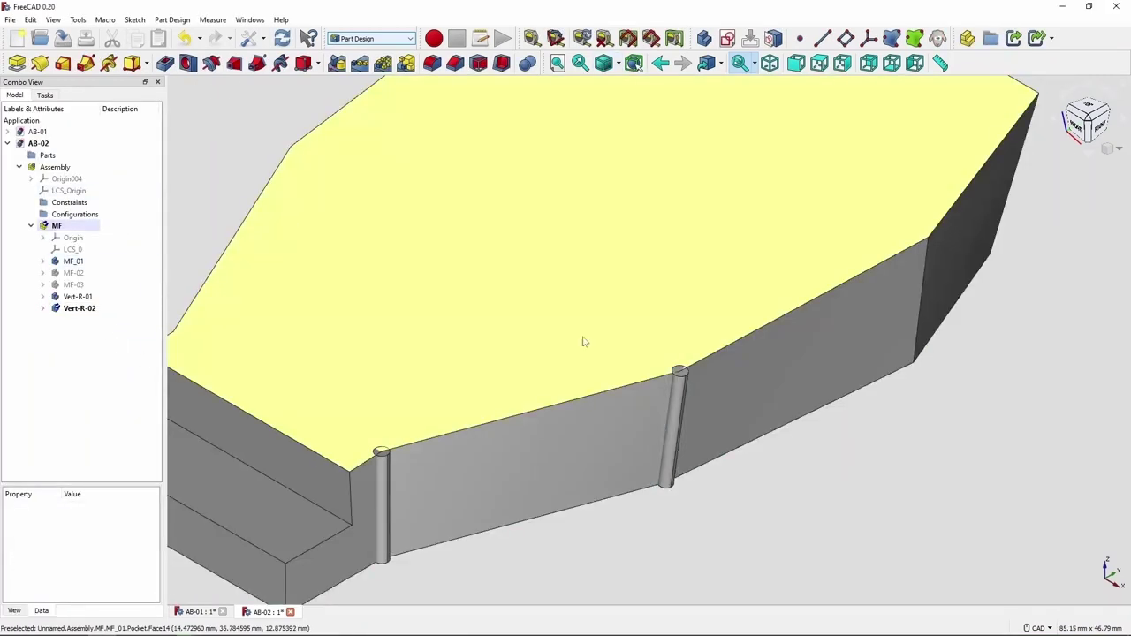
pyautogui.scroll(-2, 579, 344)
# Step: Return to wireframe and add a new body named Vert-R-03
pyautogui.click(931, 396)
pyautogui.press('v')
pyautogui.press('3')
pyautogui.click(705, 38)
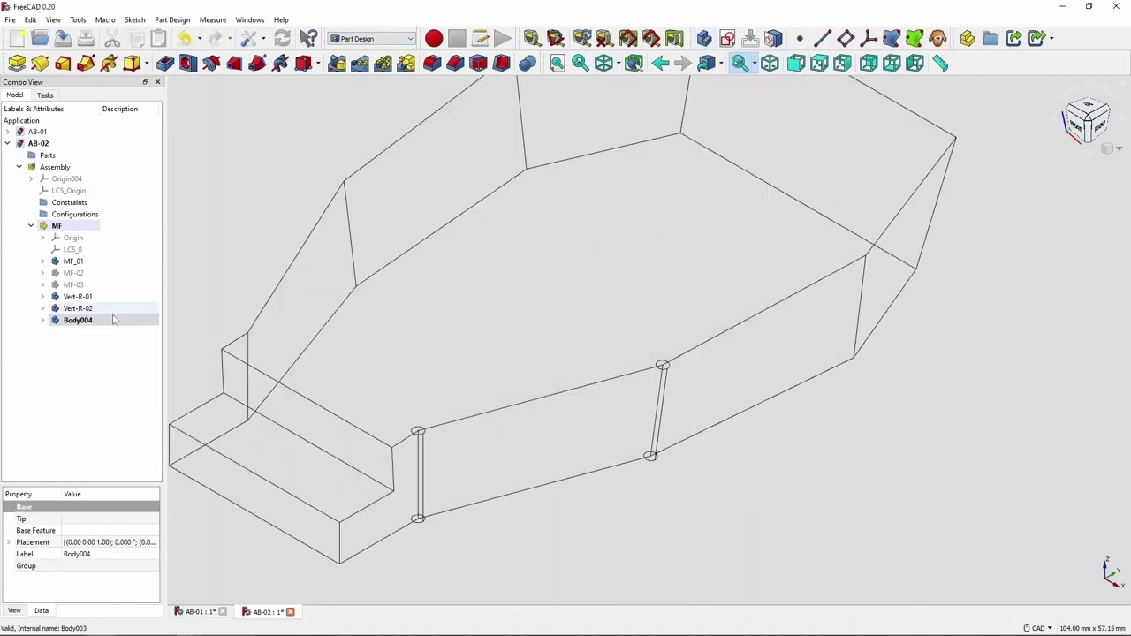
pyautogui.click(74, 320)
pyautogui.write('Vert-R-03')
pyautogui.press('Return')
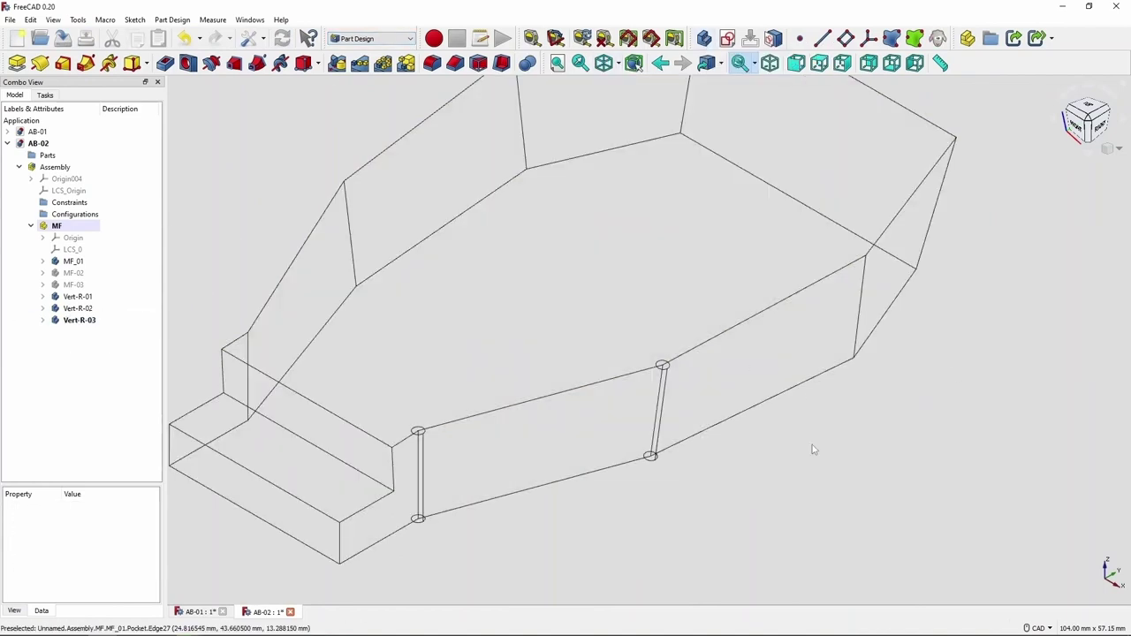
# Step: Create a local coordinate system from three vertices at the frame's rear corner
pyautogui.moveTo(812, 444); pyautogui.dragTo(901, 454, button='middle')
pyautogui.scroll(5, 901, 454)
pyautogui.click(868, 38)
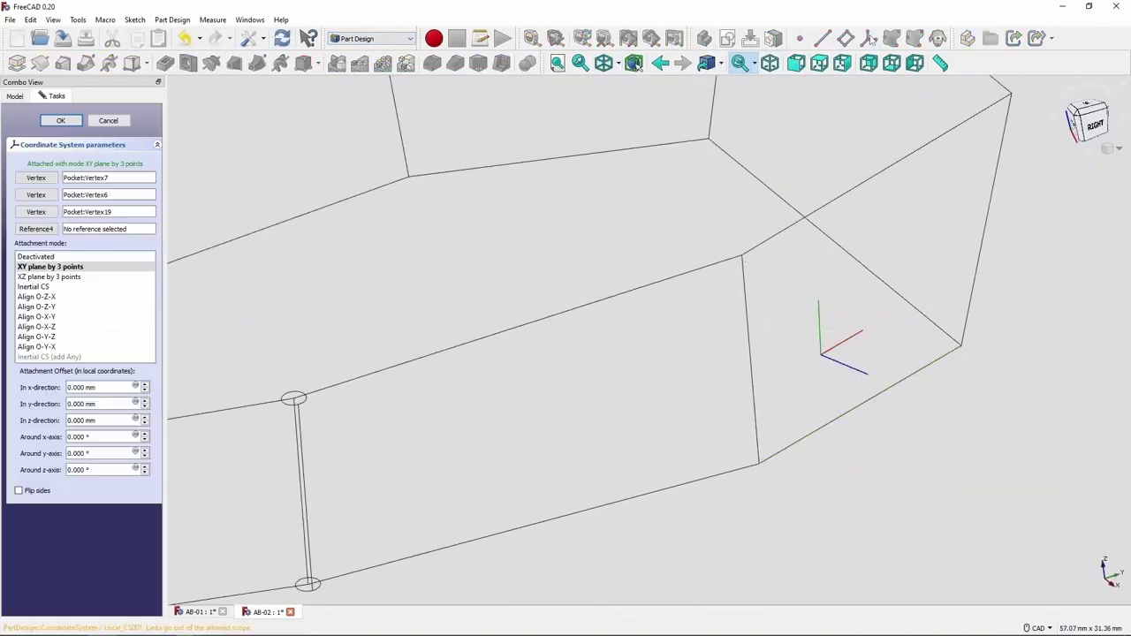
pyautogui.click(61, 120)
pyautogui.click(631, 383)
pyautogui.moveTo(737, 560)
pyautogui.mouseDown(button='middle')
pyautogui.moveTo(848, 351)
pyautogui.moveTo(1073, 115)
pyautogui.moveTo(641, 371)
pyautogui.moveTo(677, 414)
pyautogui.mouseUp(button='middle')
pyautogui.scroll(-3, 677, 415)
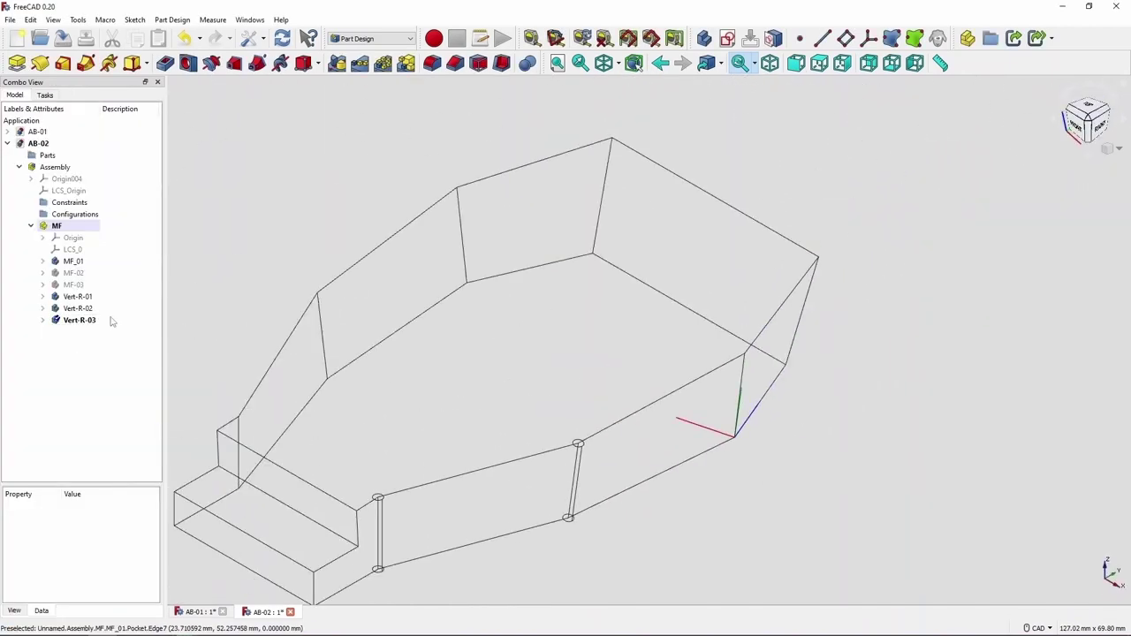
# Step: Add a datum plane on the coordinate system and sketch a Ø1.5 mm circle on DatumPlane004
pyautogui.click(846, 38)
pyautogui.click(35, 277)
pyautogui.click(61, 120)
pyautogui.click(480, 38)
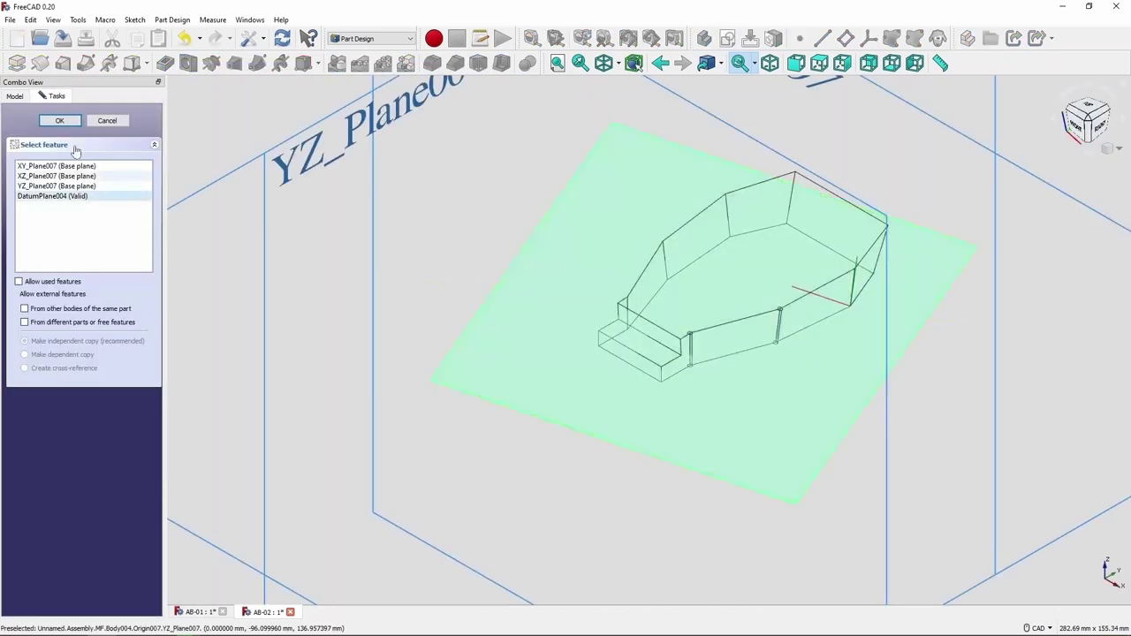
pyautogui.click(61, 119)
pyautogui.click(553, 293)
pyautogui.click(556, 293)
# Step: Sweep Sketch015 along the rear vertical edge into the third rod and show it shaded
pyautogui.click(76, 145)
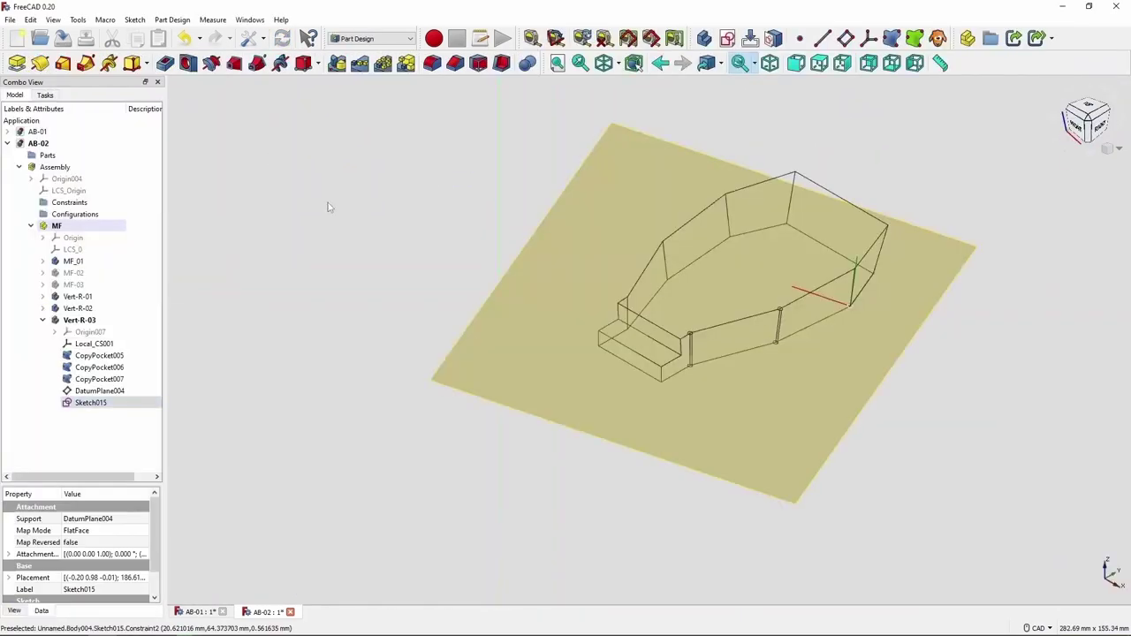
pyautogui.click(90, 402)
pyautogui.click(86, 63)
pyautogui.click(51, 118)
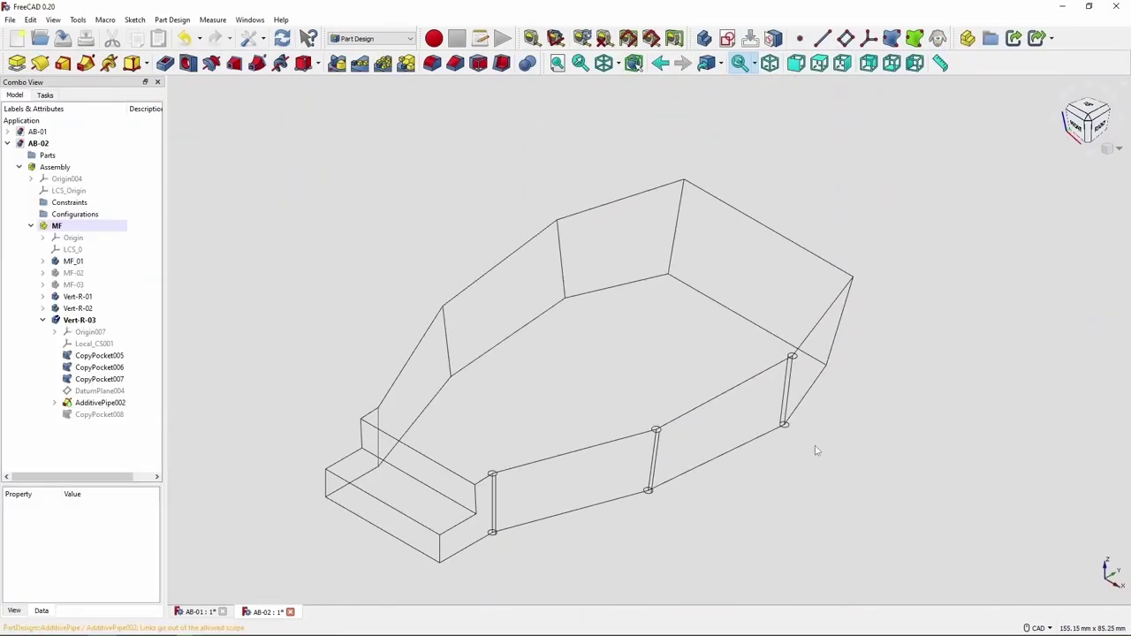
pyautogui.click(1076, 127)
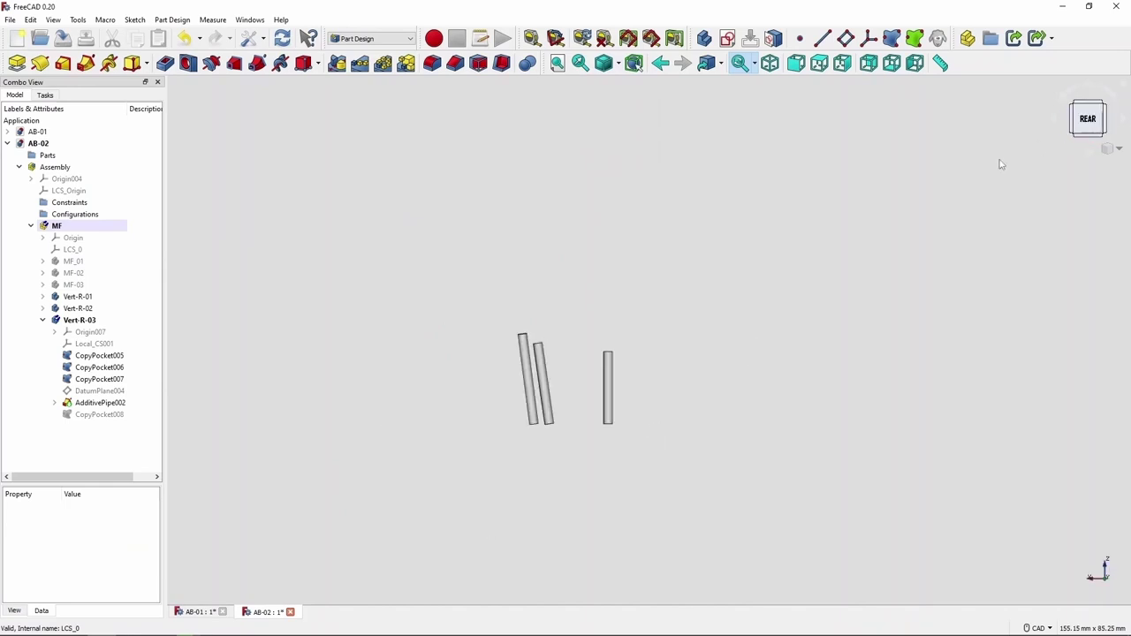
# Step: Add a new body and switch to wireframe with Vert-R-03 hidden
pyautogui.press('0')
pyautogui.click(706, 38)
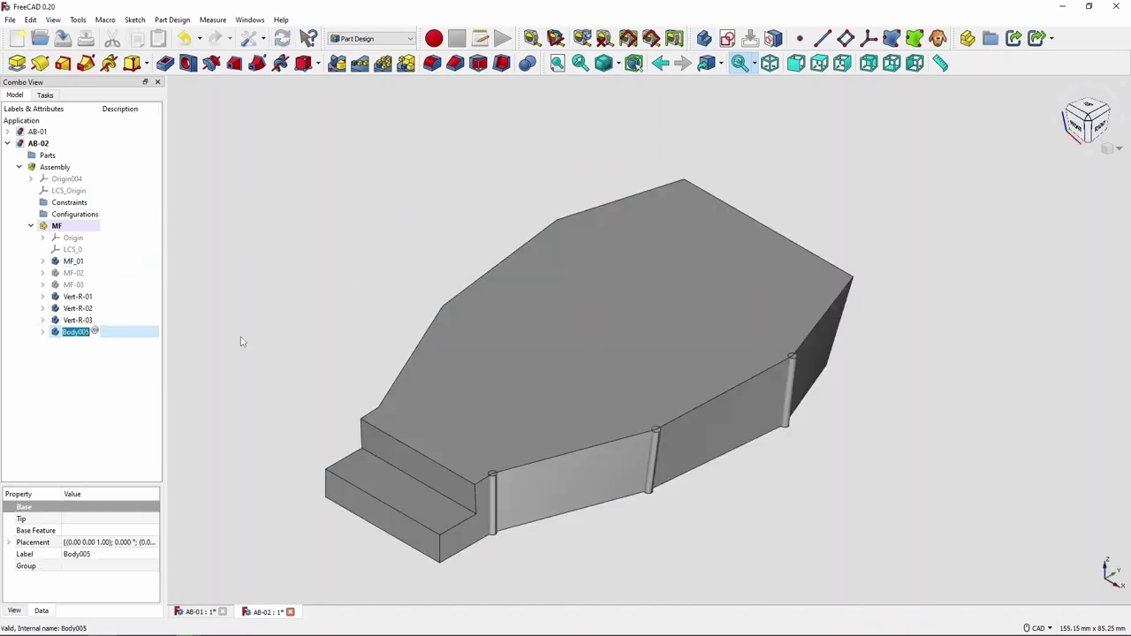
pyautogui.click(604, 62)
pyautogui.click(626, 108)
pyautogui.scroll(5, 802, 373)
pyautogui.click(77, 320)
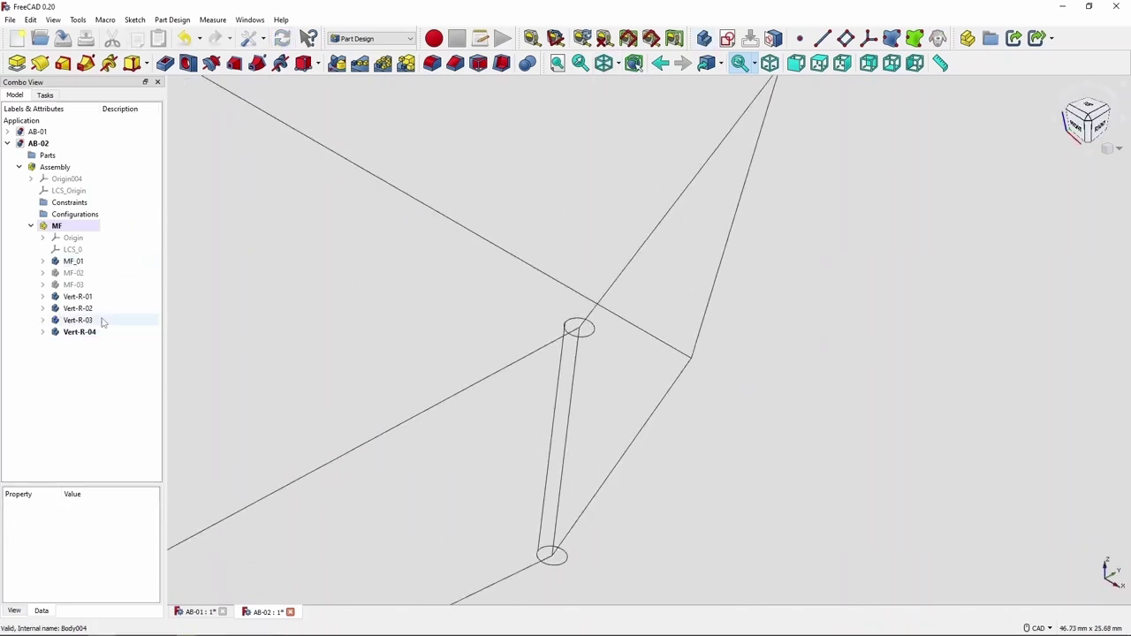
pyautogui.press('space')
# Step: Create a local coordinate system on three vertices of the frame corner
pyautogui.click(868, 38)
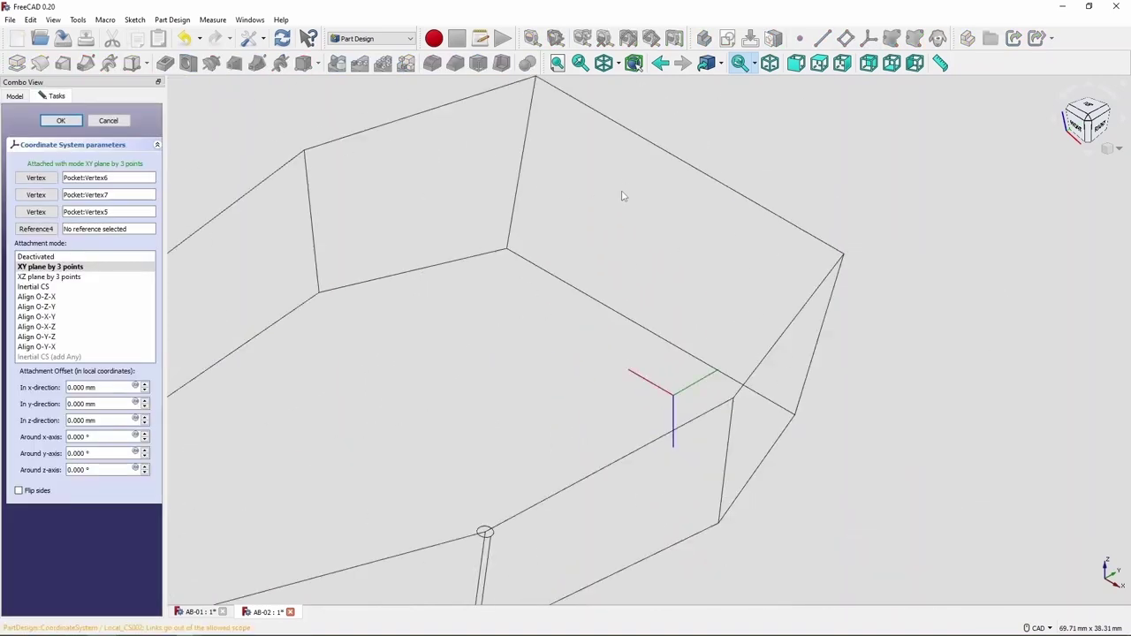
pyautogui.click(1090, 124)
pyautogui.click(62, 317)
pyautogui.press('Return')
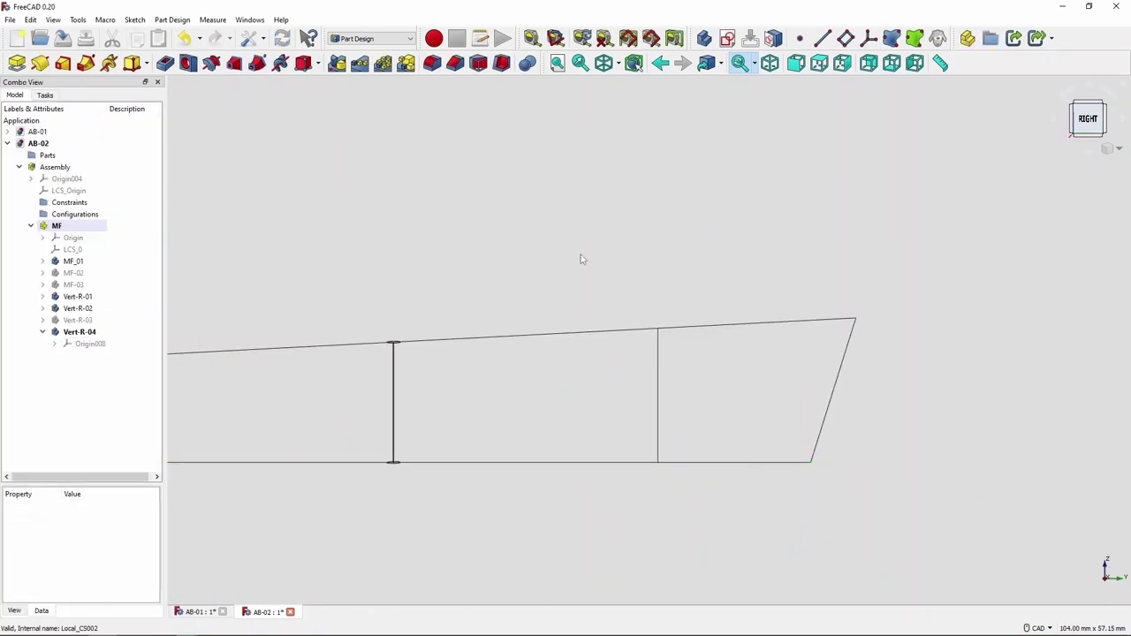
pyautogui.press('0')
pyautogui.click(868, 38)
pyautogui.press('Return')
pyautogui.scroll(5, 601, 252)
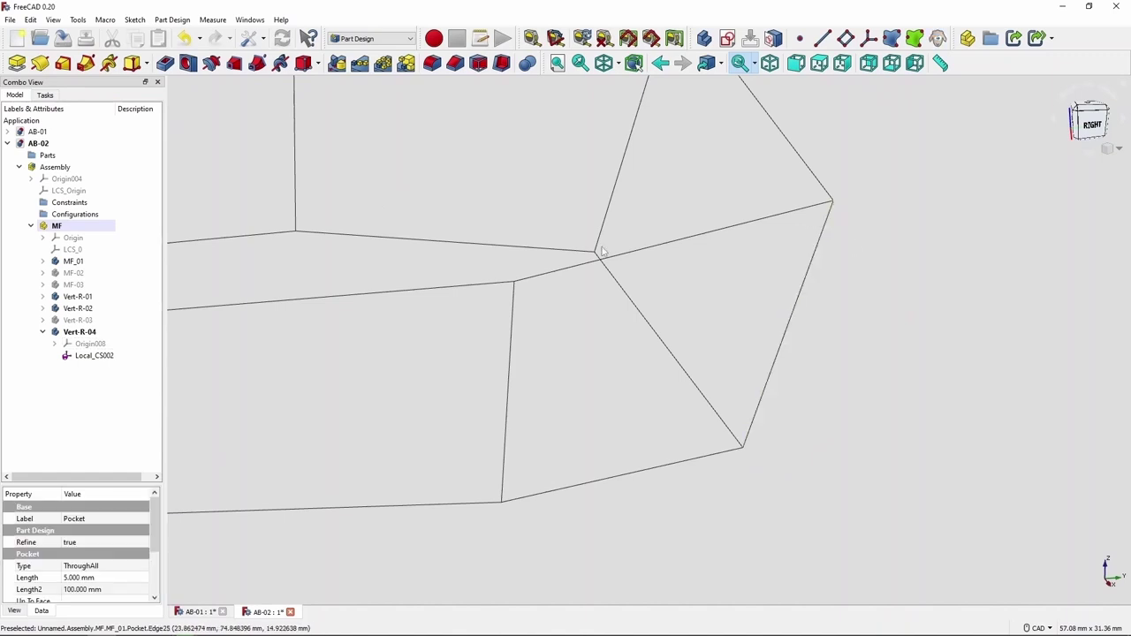
pyautogui.click(869, 38)
pyautogui.press('Return')
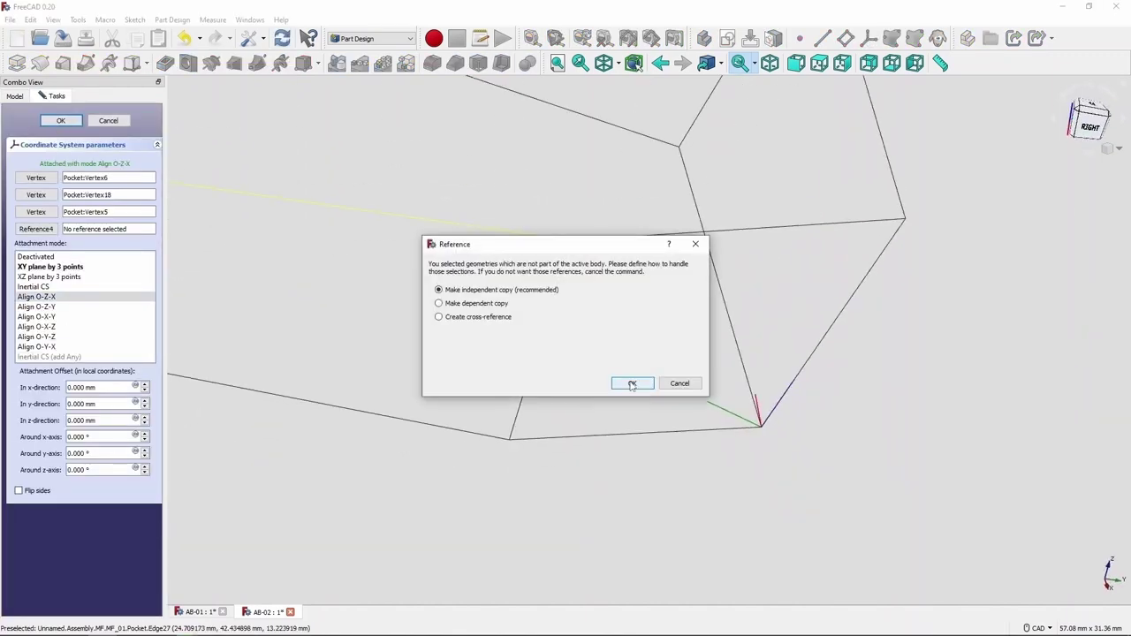
pyautogui.press('Return')
# Step: Add datum planes on Local_CS002 and Local_CS003
pyautogui.click(846, 38)
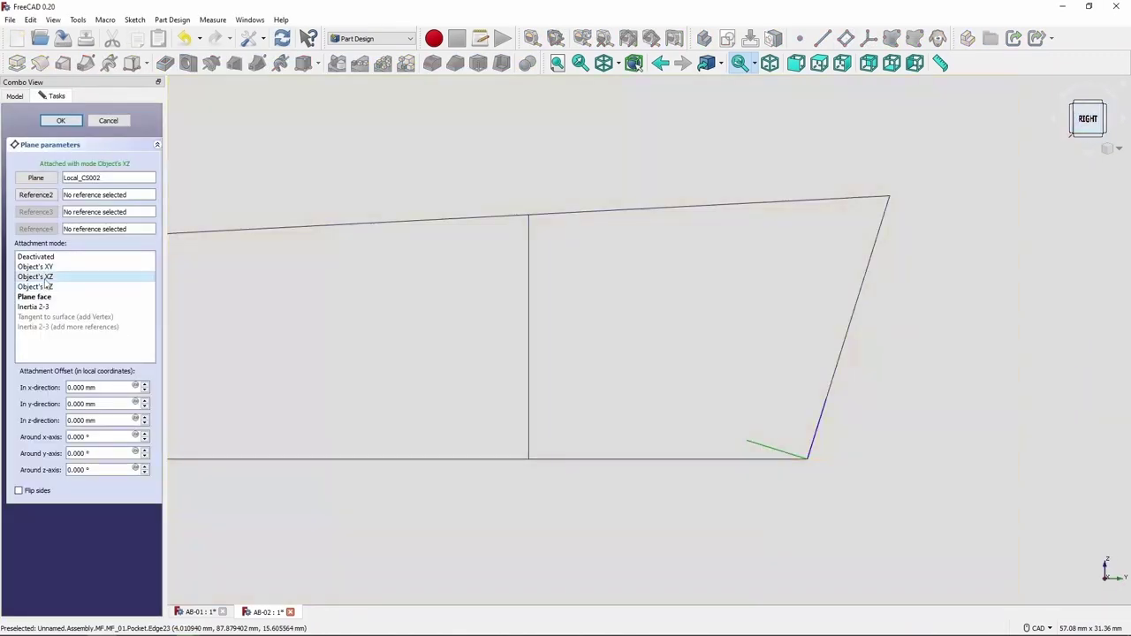
pyautogui.press('0')
pyautogui.press('Return')
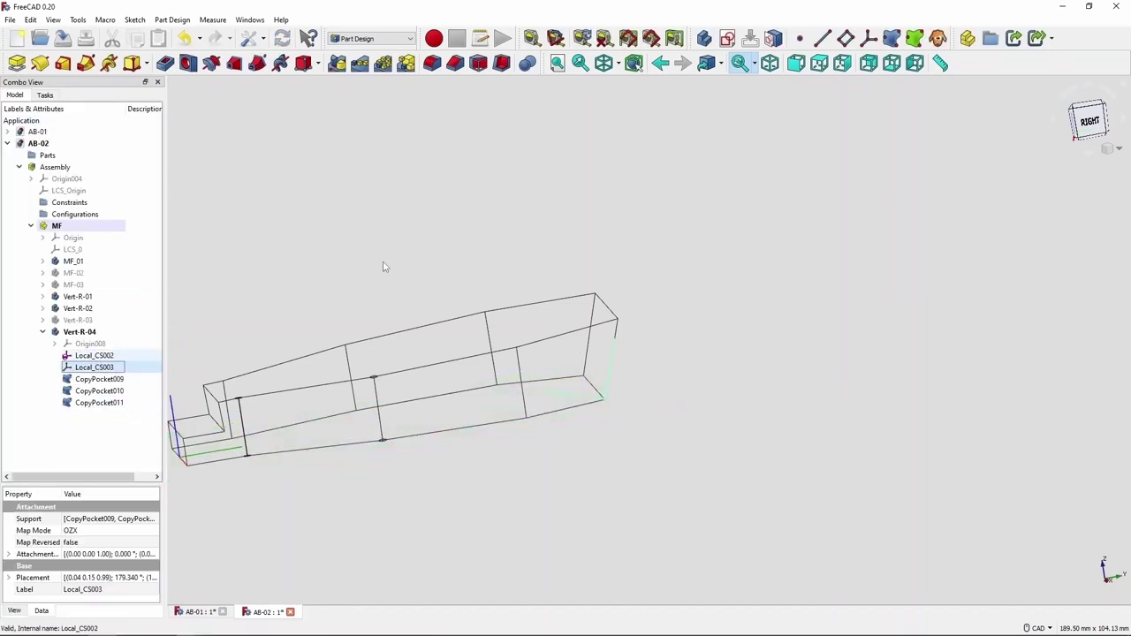
pyautogui.click(846, 38)
pyautogui.press('Return')
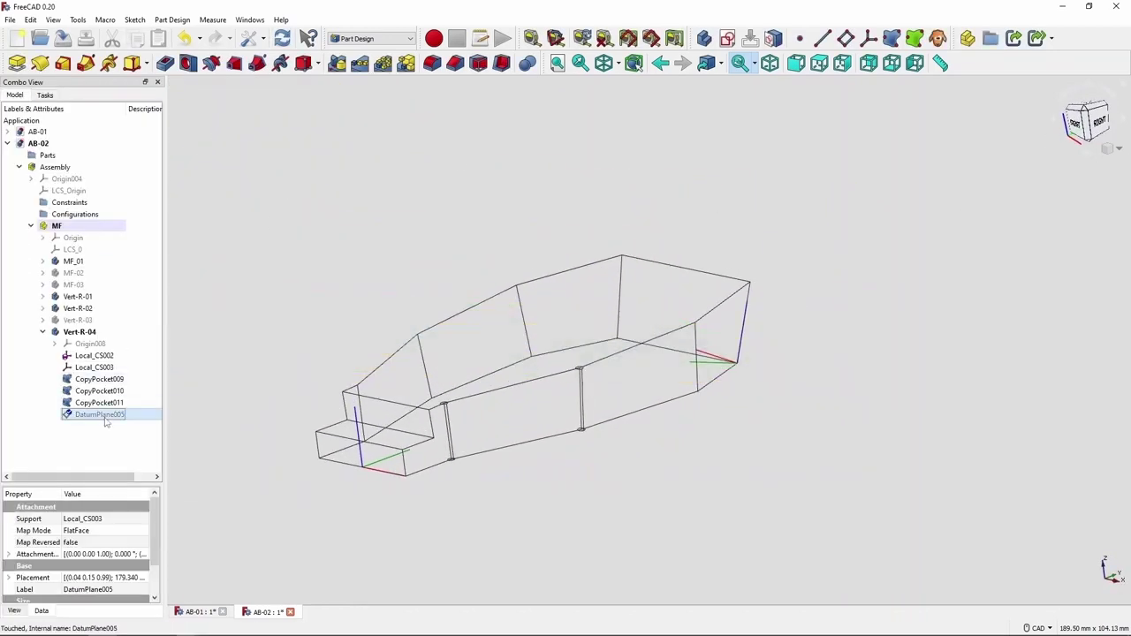
# Step: Sketch a circle on DatumPlane005 and sweep it along the frame edge into a tube
pyautogui.click(727, 37)
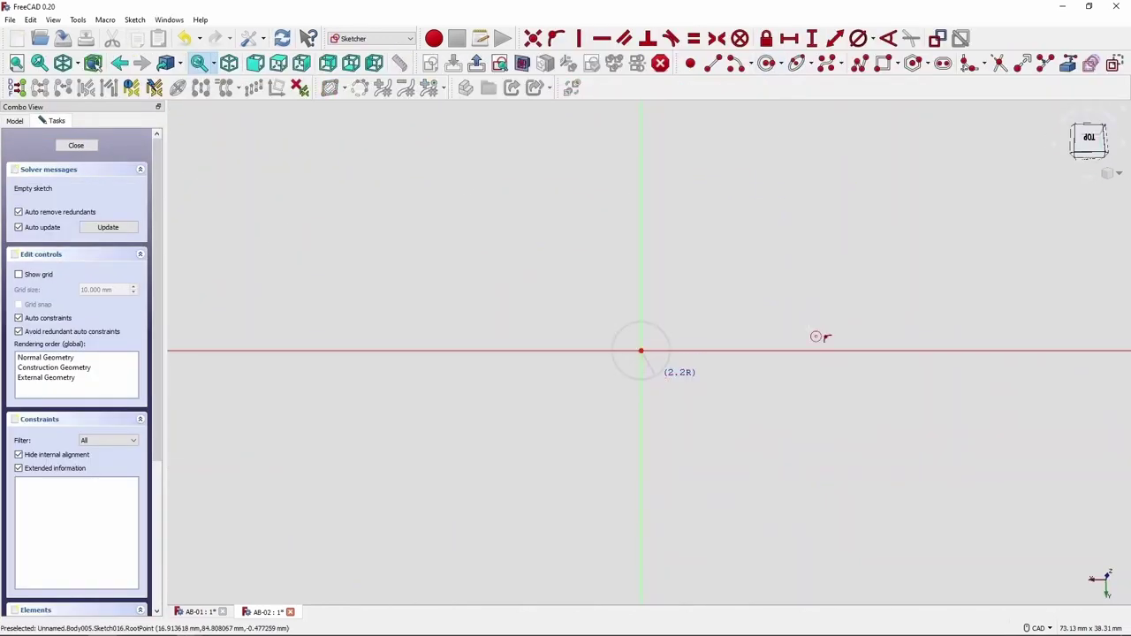
pyautogui.click(820, 337)
pyautogui.press('Return')
pyautogui.press('Escape')
pyautogui.press('Escape')
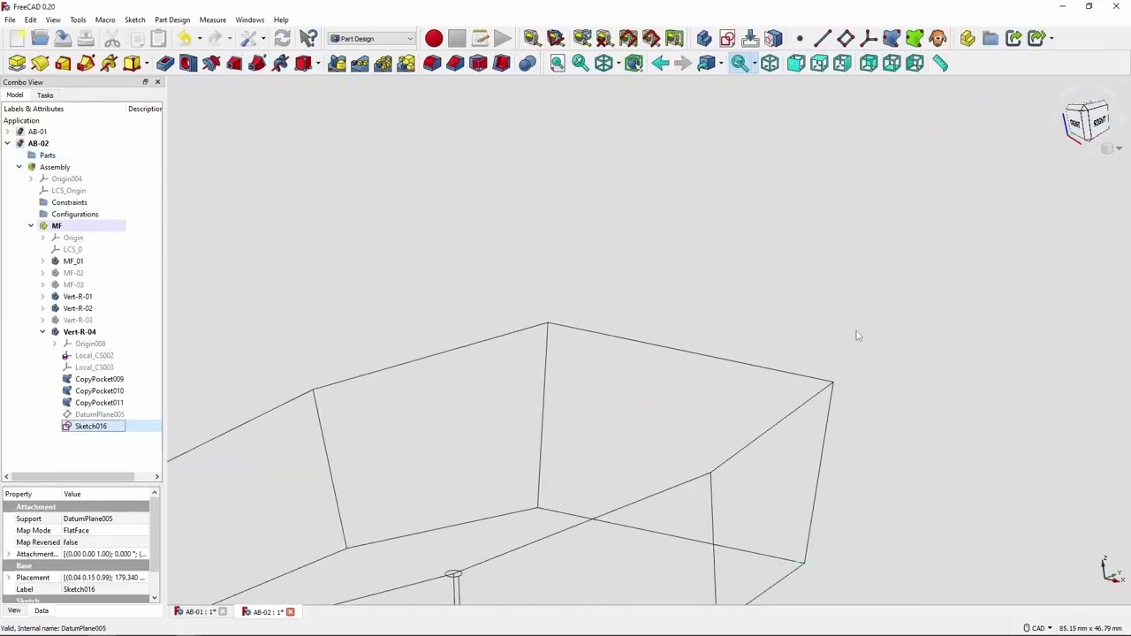
pyautogui.click(86, 63)
pyautogui.click(818, 472)
pyautogui.click(628, 384)
pyautogui.click(55, 119)
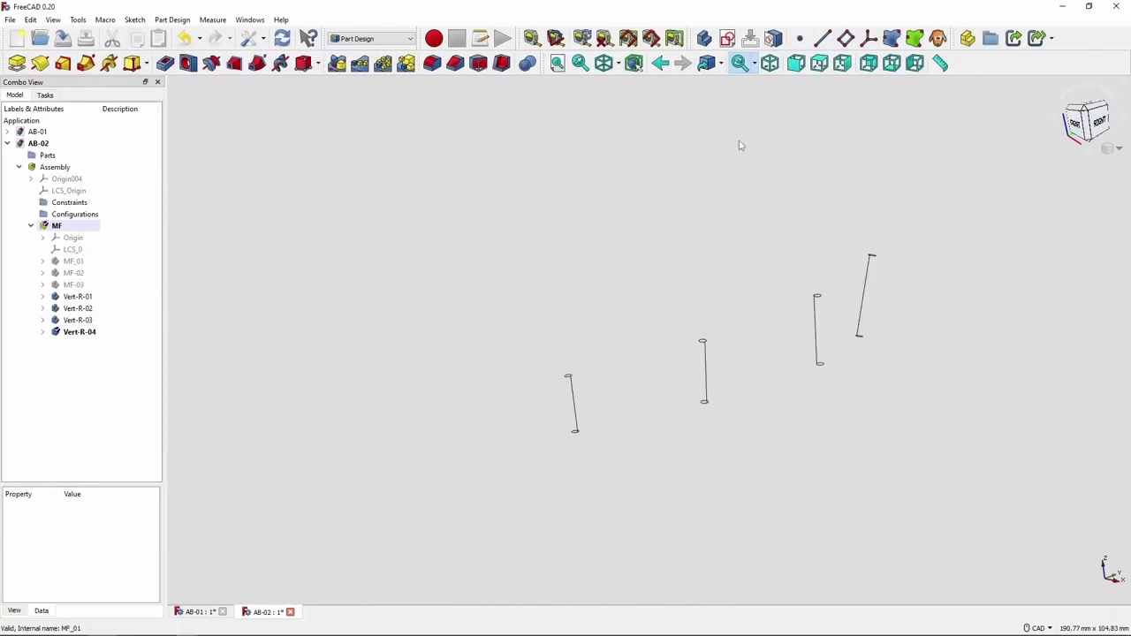
# Step: Show the shaded frame and clone Vert-R-01, rotating the clone 180° about Z
pyautogui.press('v')
pyautogui.press('1')
pyautogui.click(71, 262)
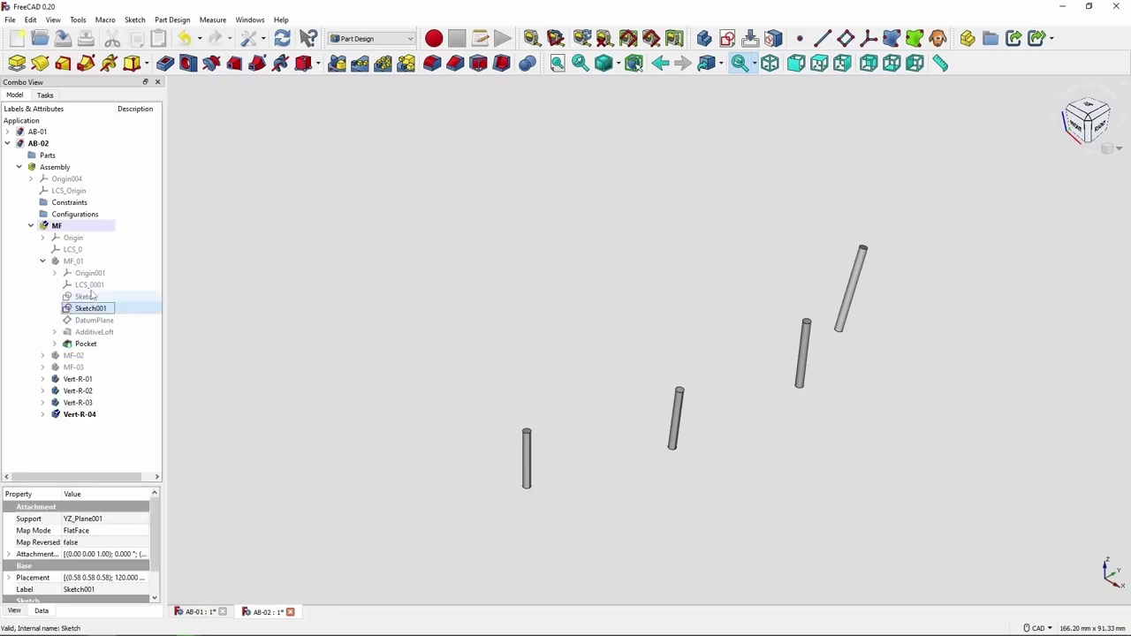
pyautogui.press('space')
pyautogui.click(91, 380)
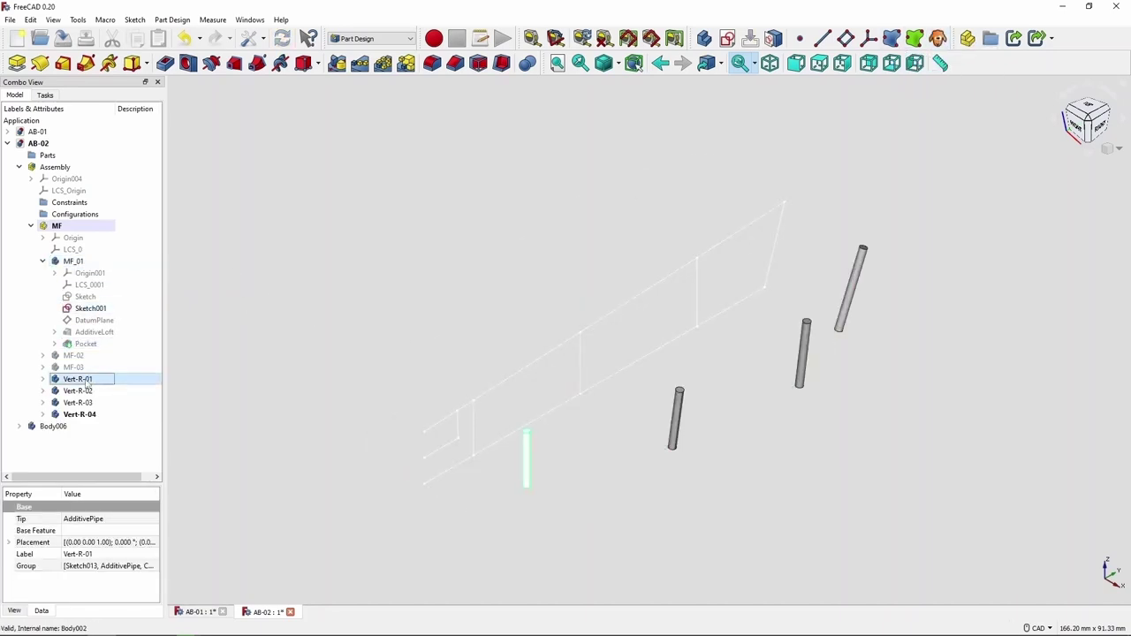
pyautogui.click(52, 426)
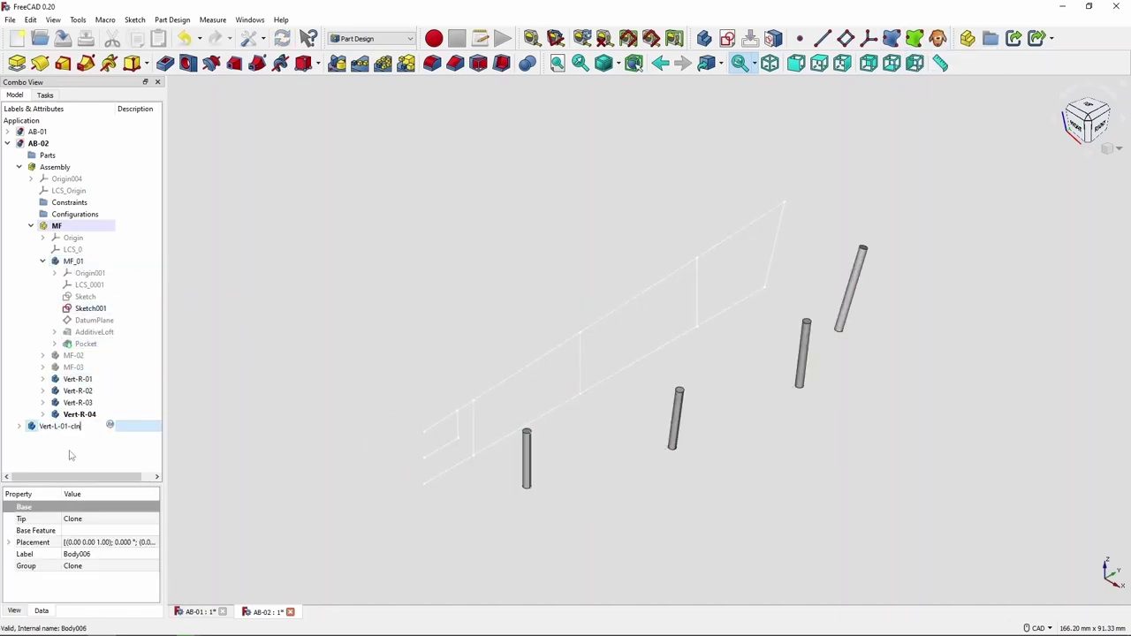
pyautogui.click(142, 543)
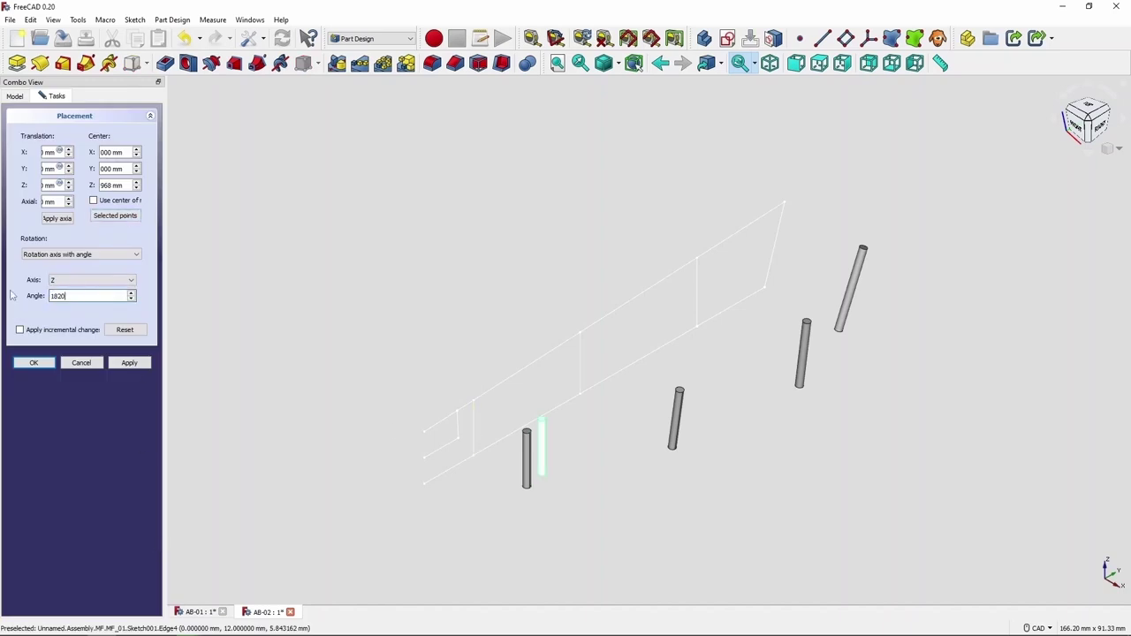
pyautogui.click(30, 362)
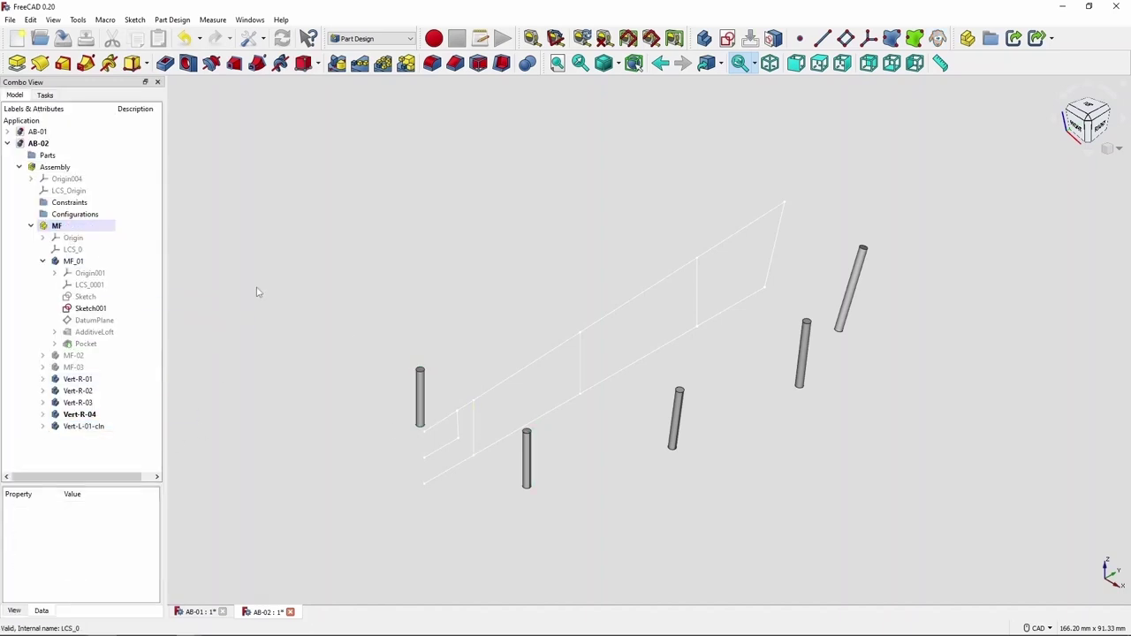
# Step: Clone Vert-R-02 and Vert-R-03 likewise, each rotated 180° about Z
pyautogui.click(96, 396)
pyautogui.click(937, 38)
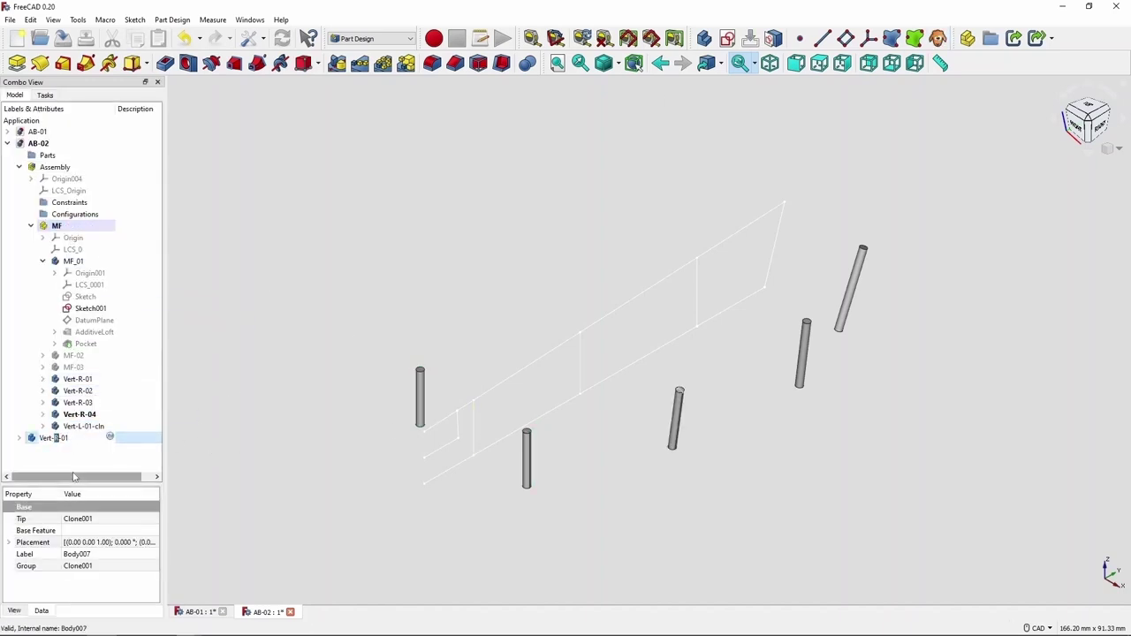
pyautogui.click(141, 542)
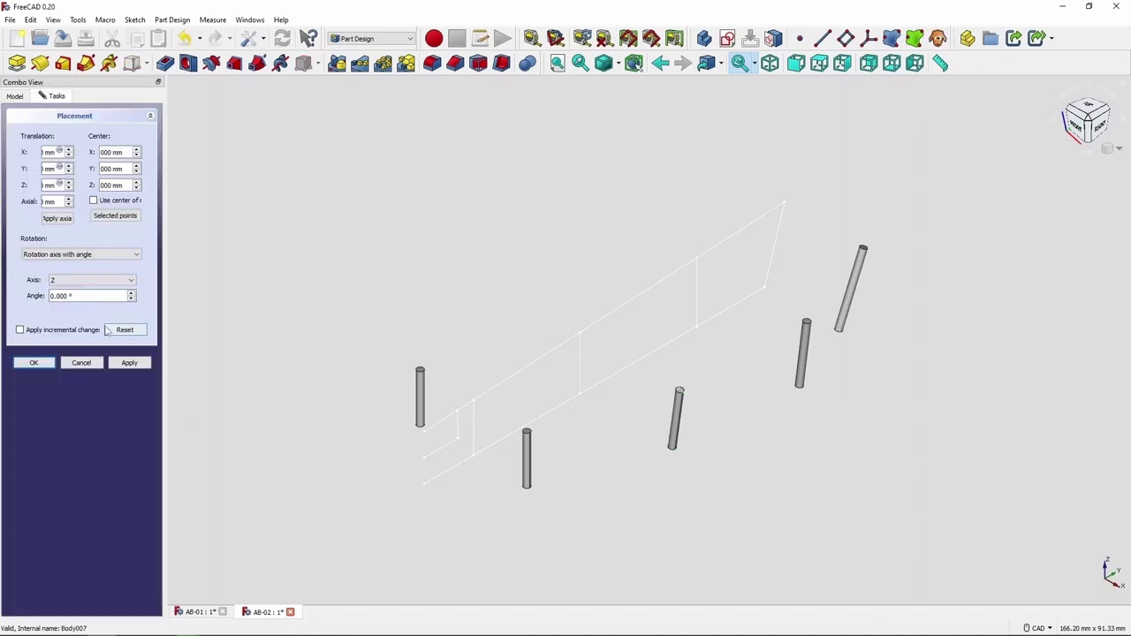
pyautogui.press('Return')
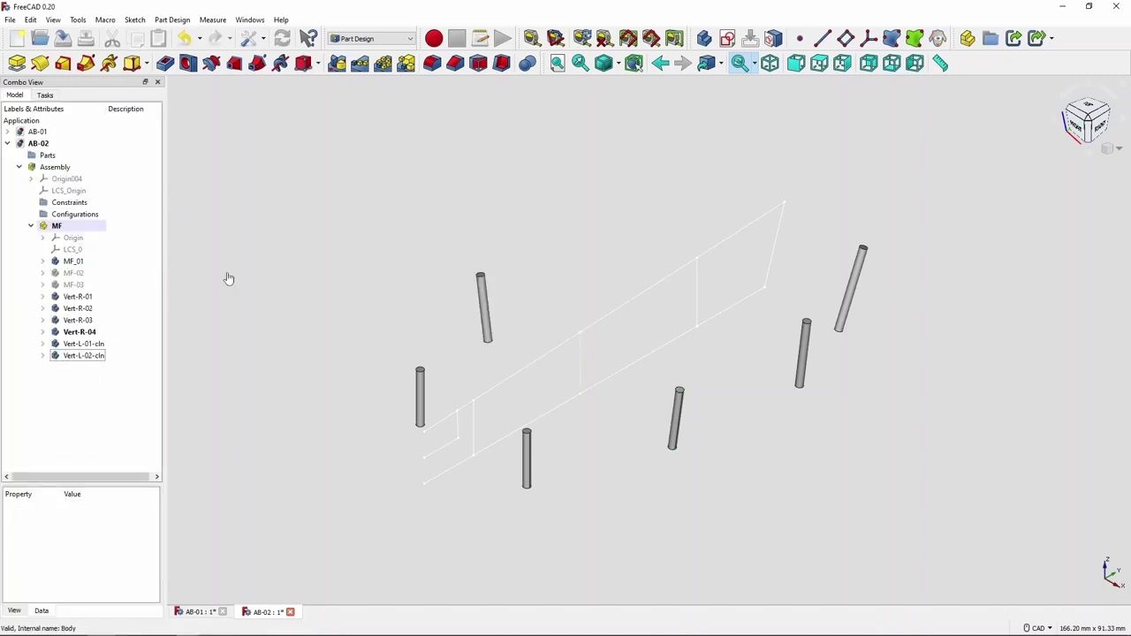
pyautogui.click(78, 320)
pyautogui.click(938, 38)
pyautogui.click(55, 366)
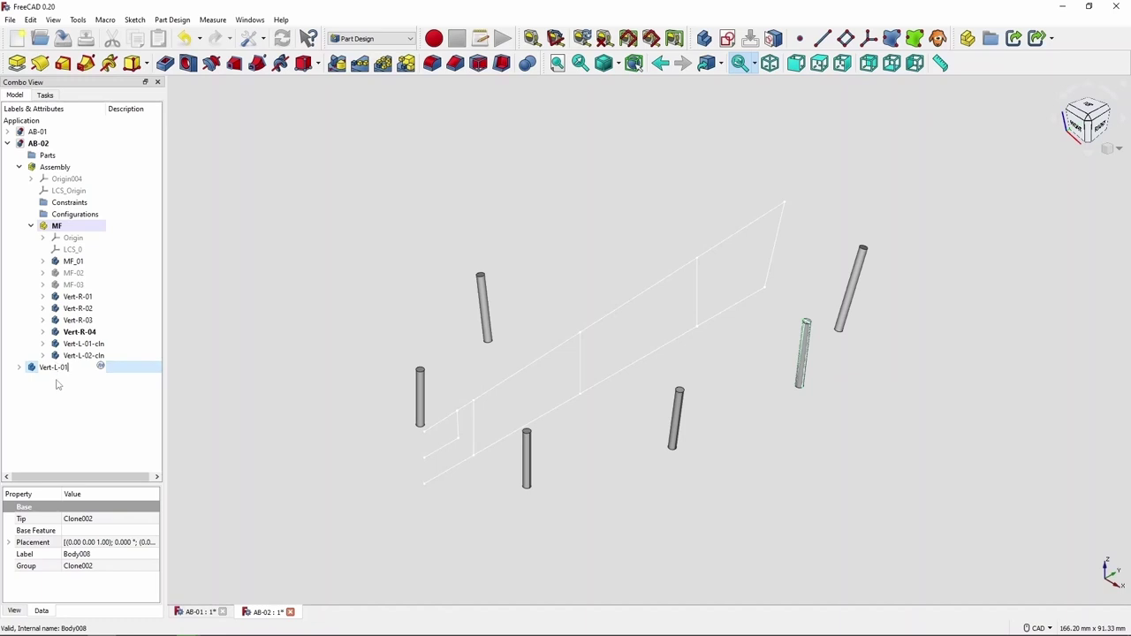
pyautogui.click(149, 543)
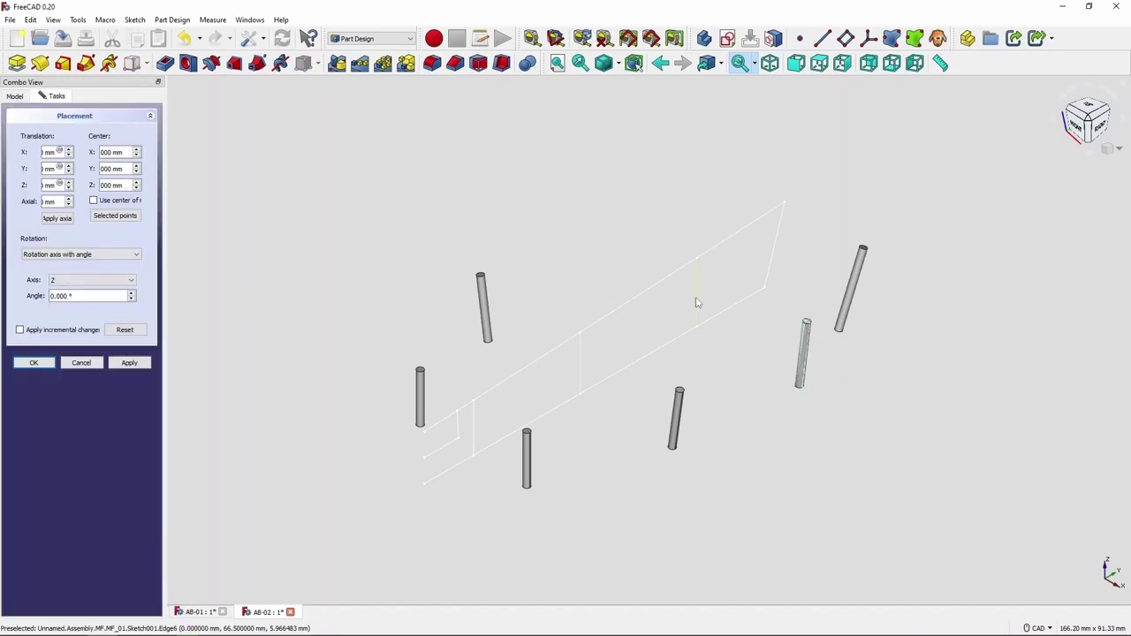
pyautogui.write('180')
pyautogui.press('Return')
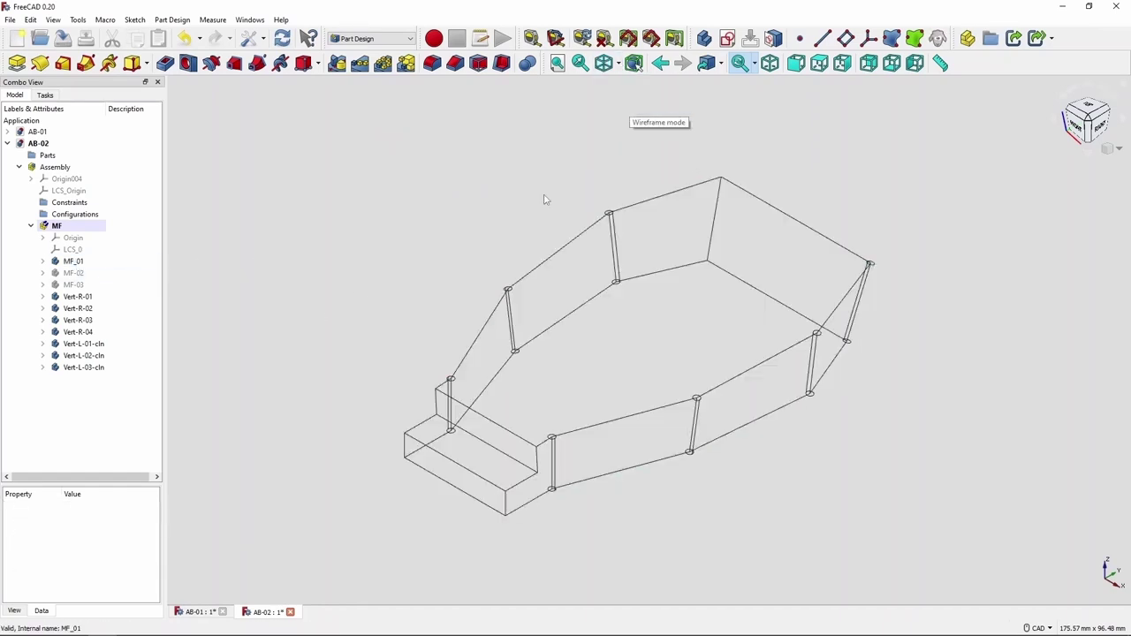
# Step: Create body Vert-L-04 and a local coordinate system on frame vertices
pyautogui.click(704, 38)
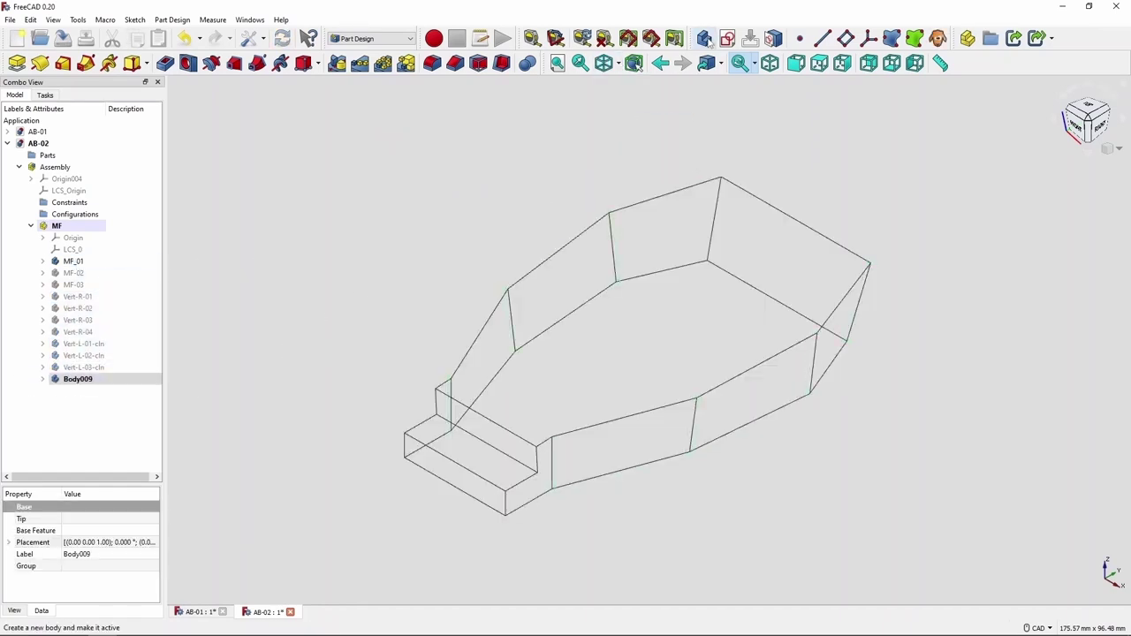
pyautogui.click(225, 398)
pyautogui.scroll(5, 642, 336)
pyautogui.scroll(-1, 702, 169)
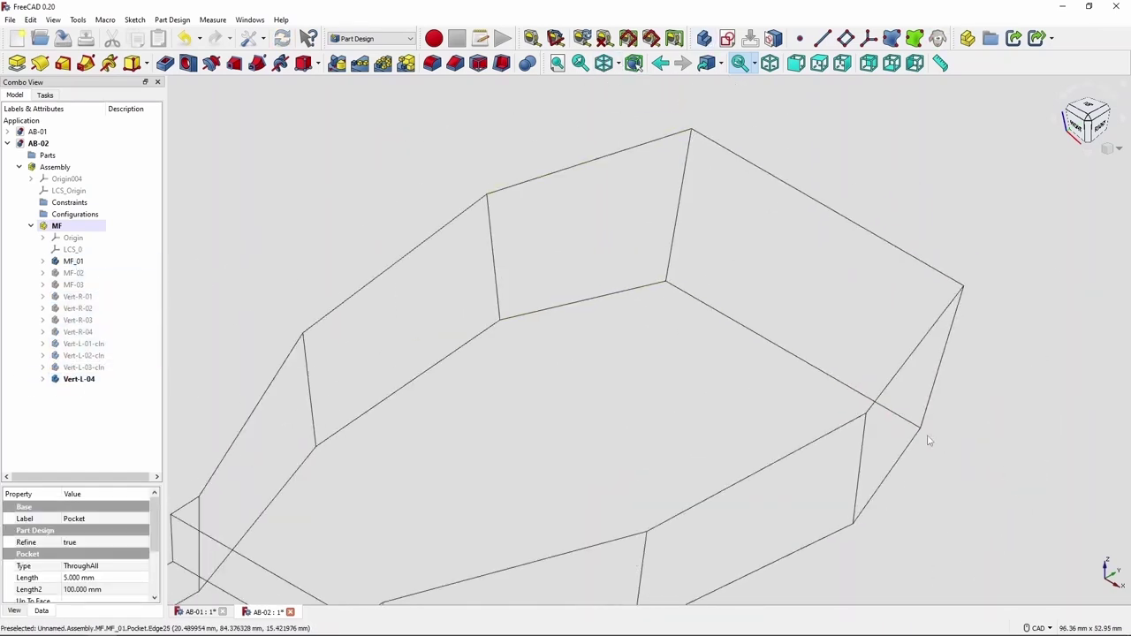
pyautogui.click(868, 38)
pyautogui.click(38, 119)
pyautogui.click(631, 380)
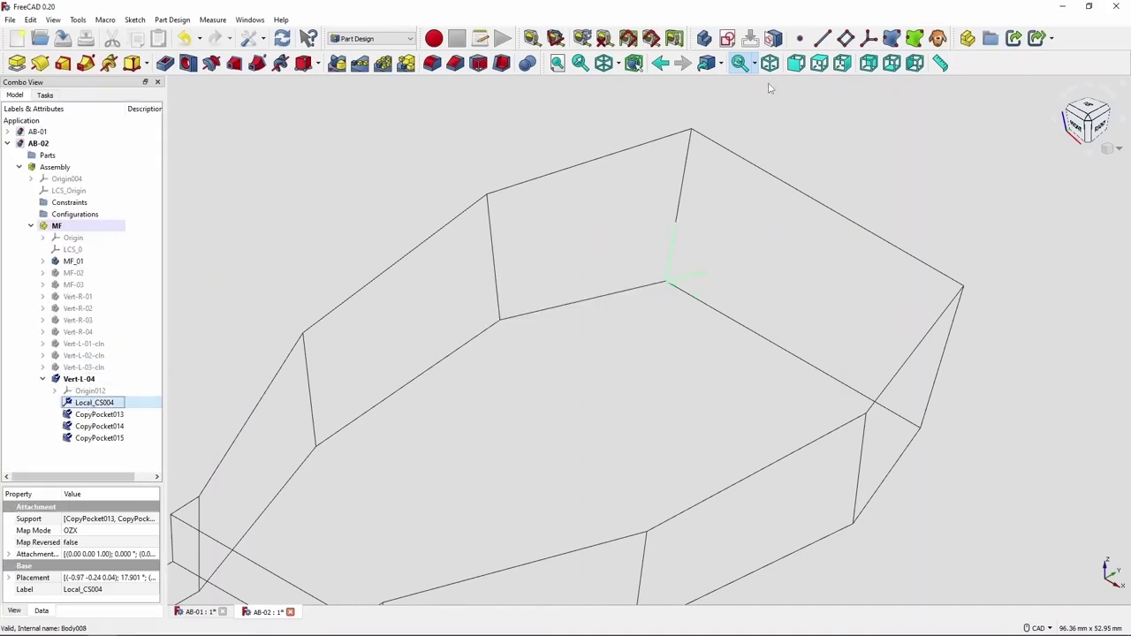
# Step: Add a datum plane on Local_CS004, sketch the circle profile, and sweep it along the frame edge
pyautogui.click(845, 38)
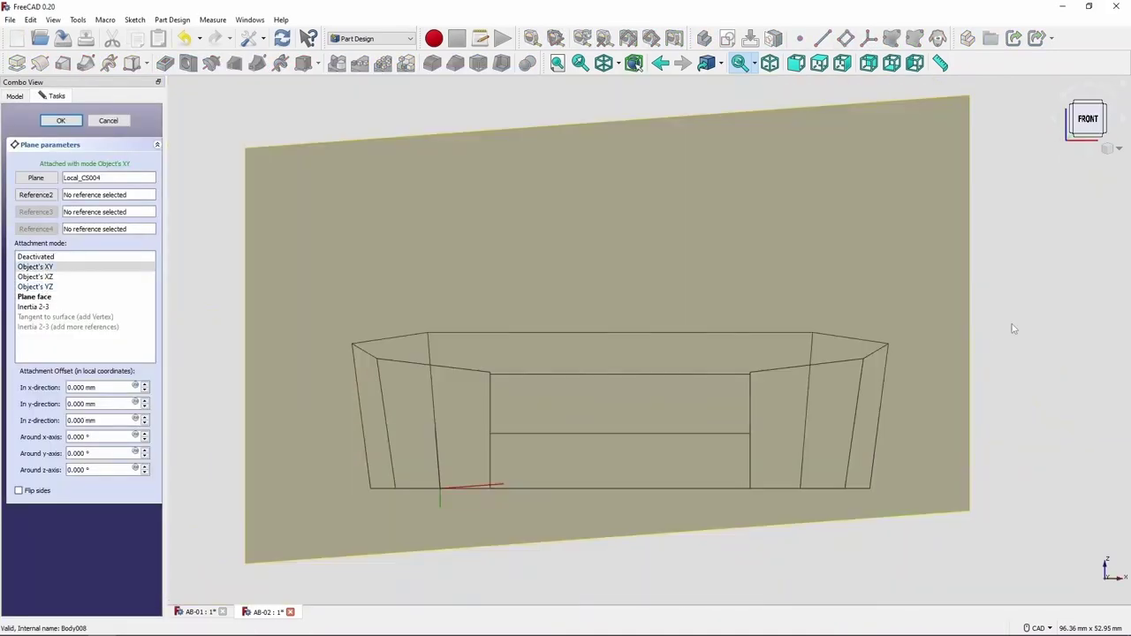
pyautogui.moveTo(940, 326); pyautogui.dragTo(745, 458, button='middle')
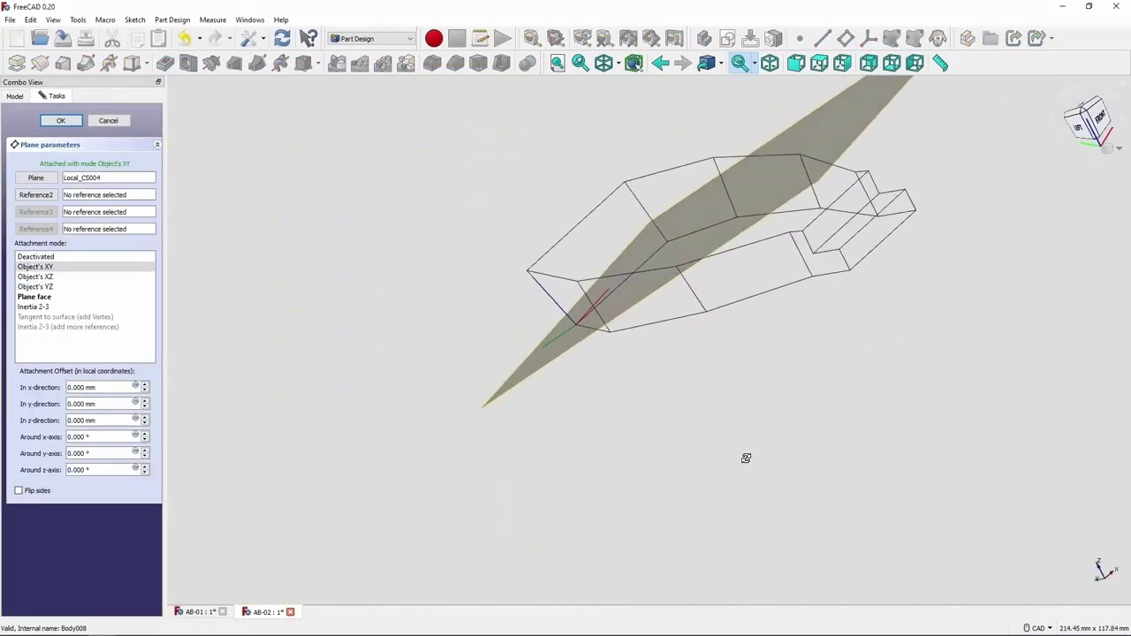
pyautogui.click(61, 120)
pyautogui.click(39, 63)
pyautogui.click(35, 196)
pyautogui.click(51, 118)
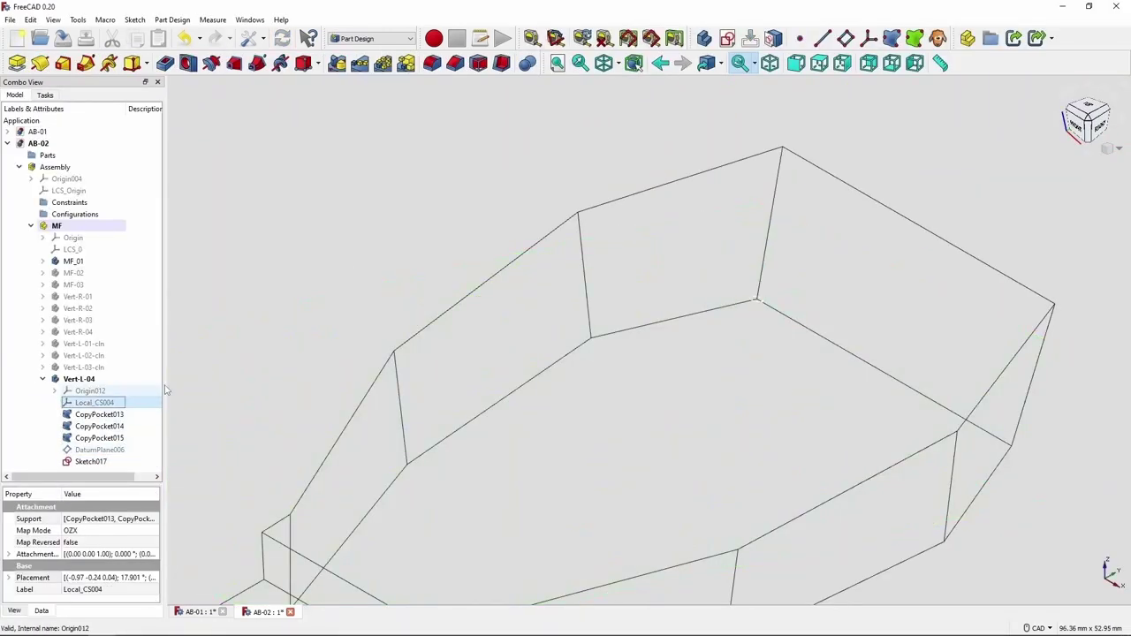
pyautogui.click(86, 62)
pyautogui.click(58, 120)
pyautogui.write('Btm-R')
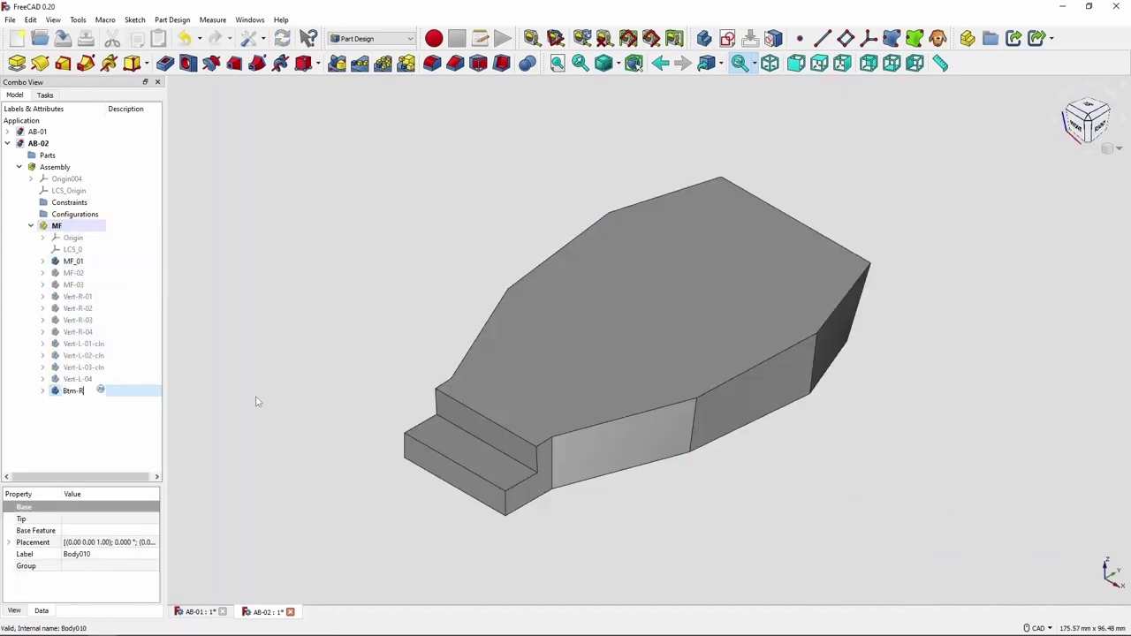
# Step: Confirm the Btm-R body name and make the upper line and the fillet arc equal to their counterparts
pyautogui.press('Return')
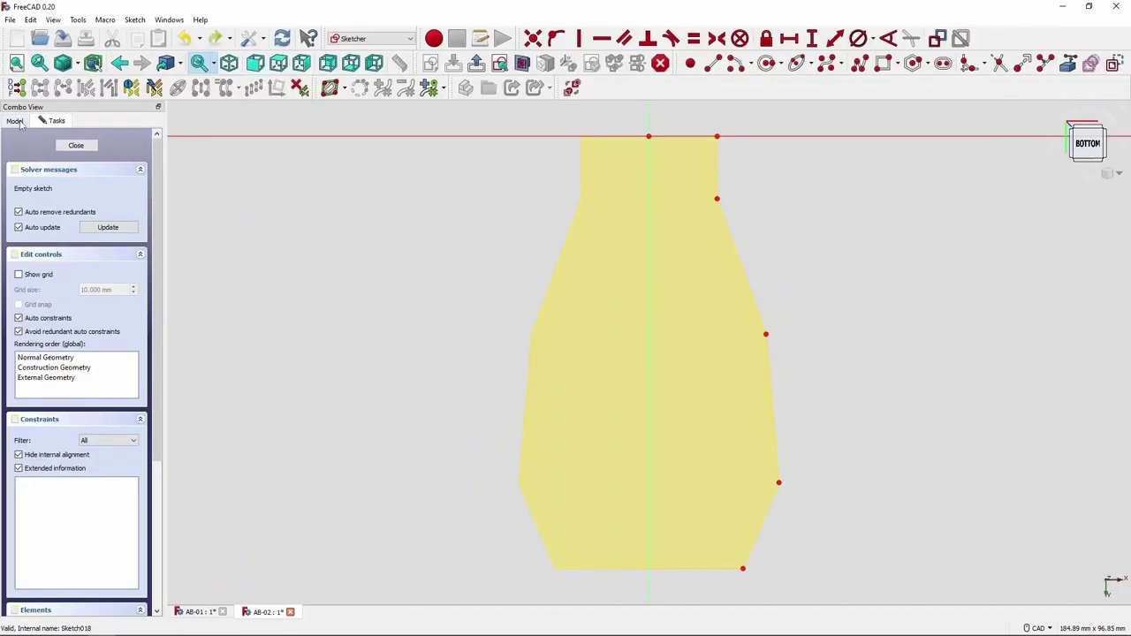
pyautogui.click(707, 164)
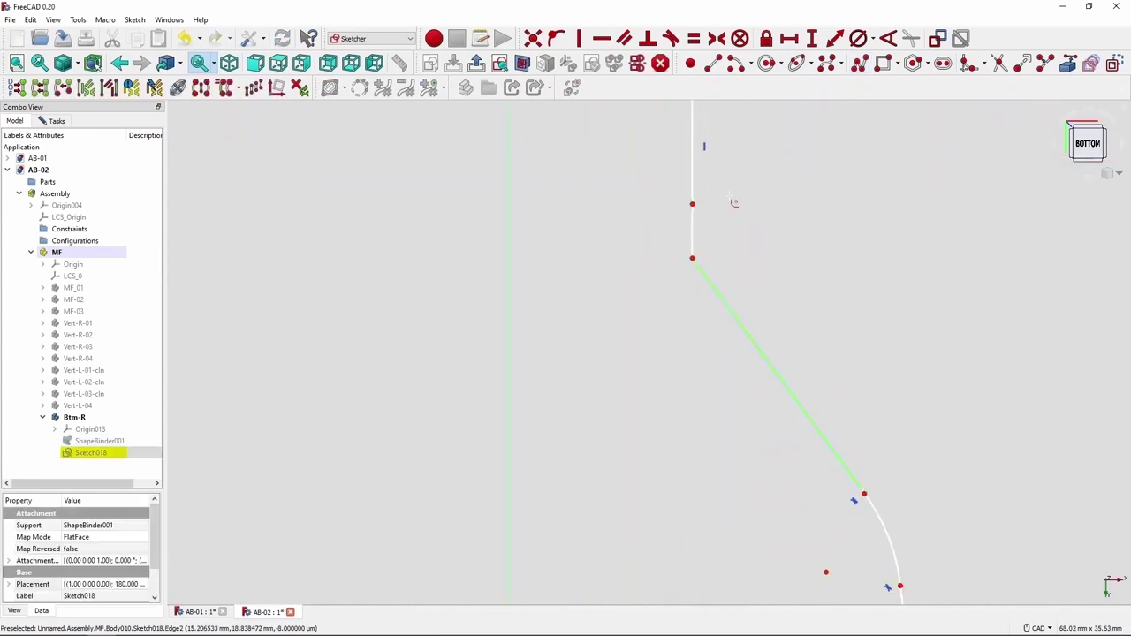
pyautogui.click(872, 38)
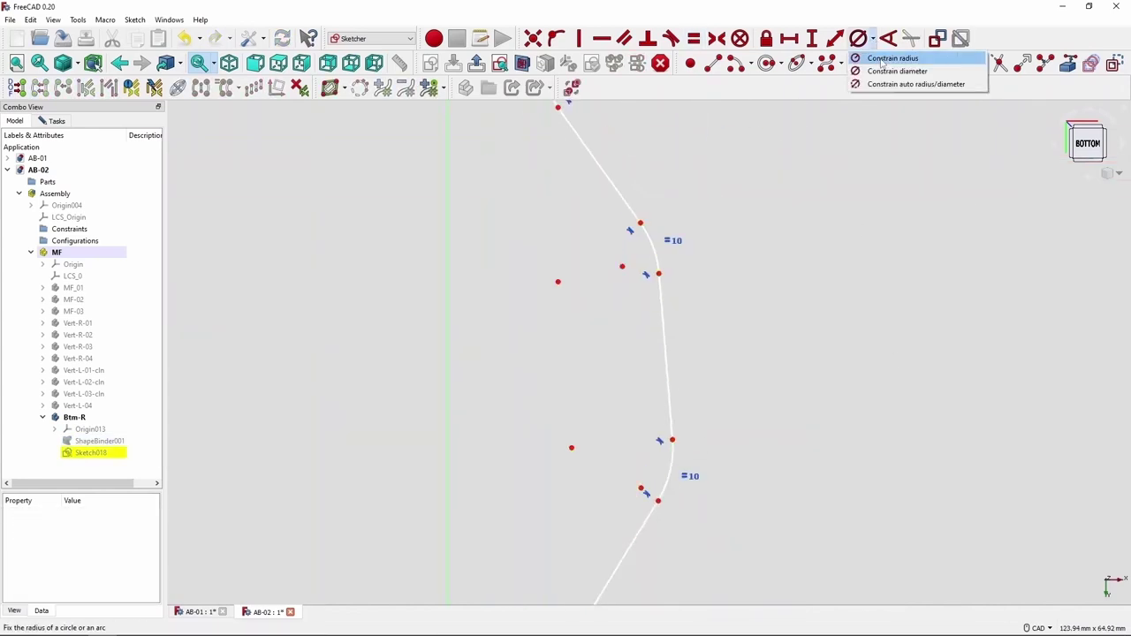
pyautogui.click(887, 59)
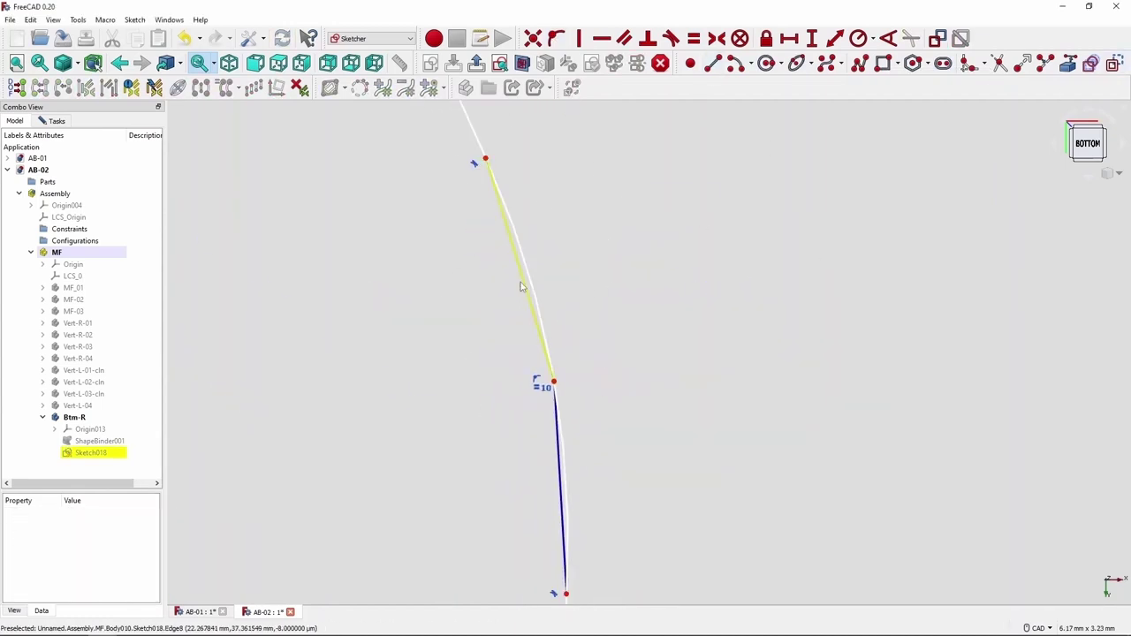
pyautogui.click(521, 285)
pyautogui.click(631, 409)
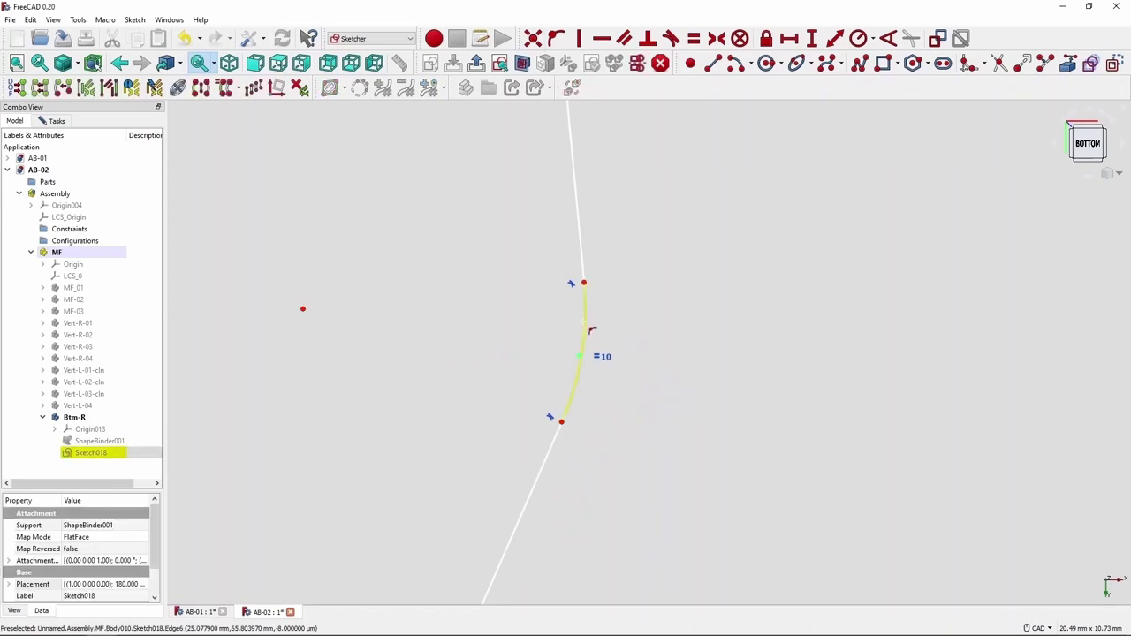
pyautogui.click(614, 343)
# Step: Put the path end on the vertical axis, add a vertical distance between the top points, close the sketch, and pick the block's front face
pyautogui.scroll(-1, 585, 313)
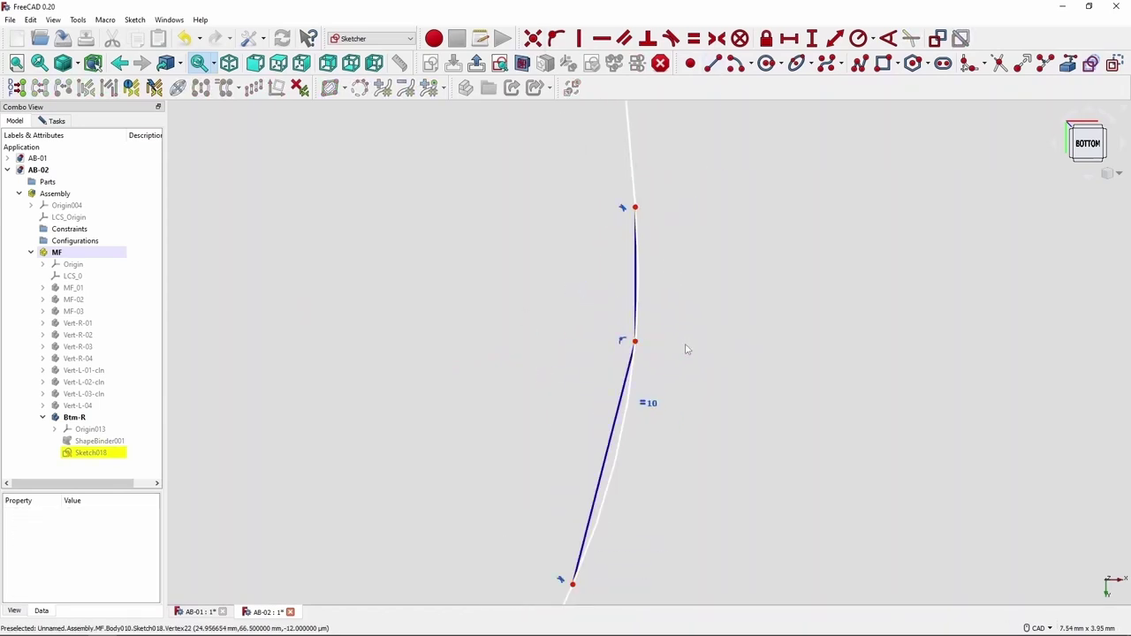
pyautogui.moveTo(687, 349); pyautogui.dragTo(460, 212)
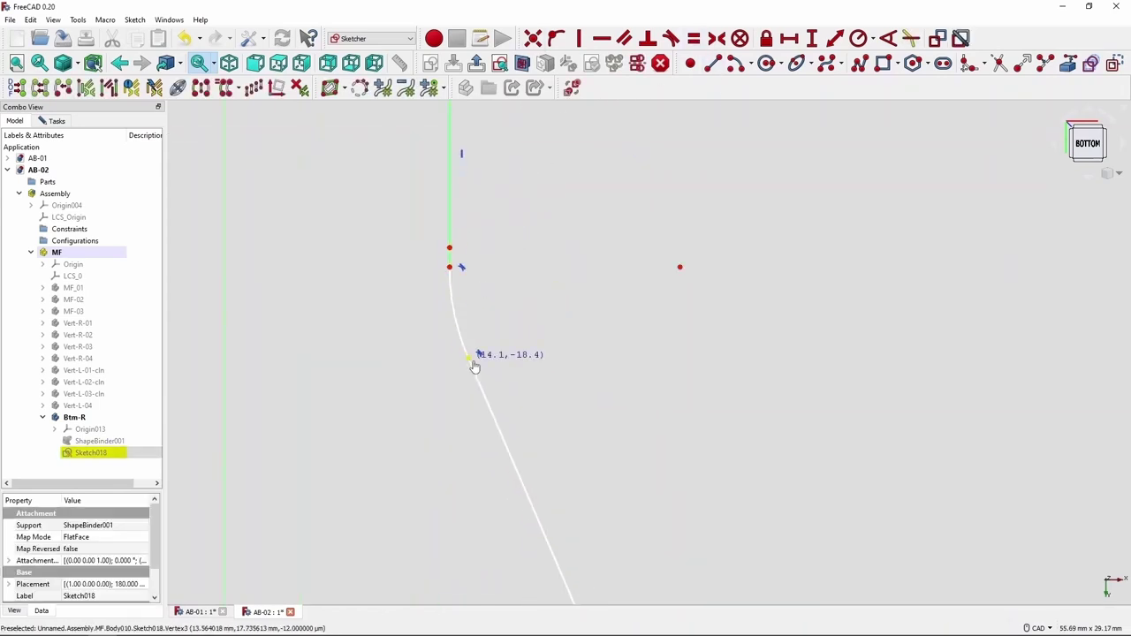
pyautogui.press('i')
pyautogui.press('Return')
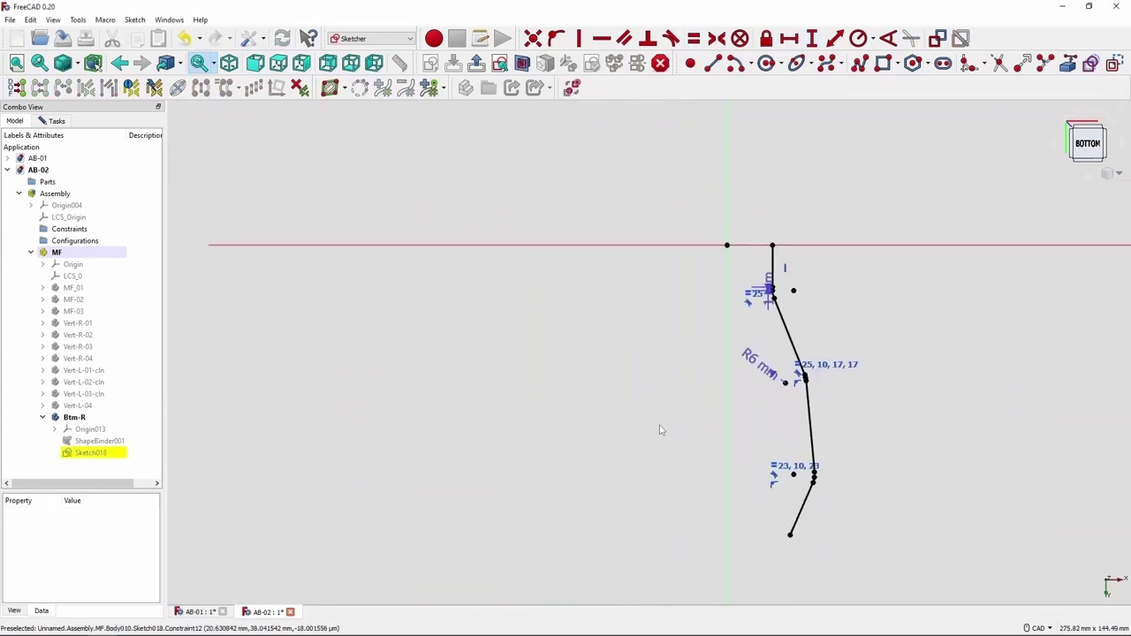
pyautogui.press('2')
pyautogui.scroll(10, 798, 558)
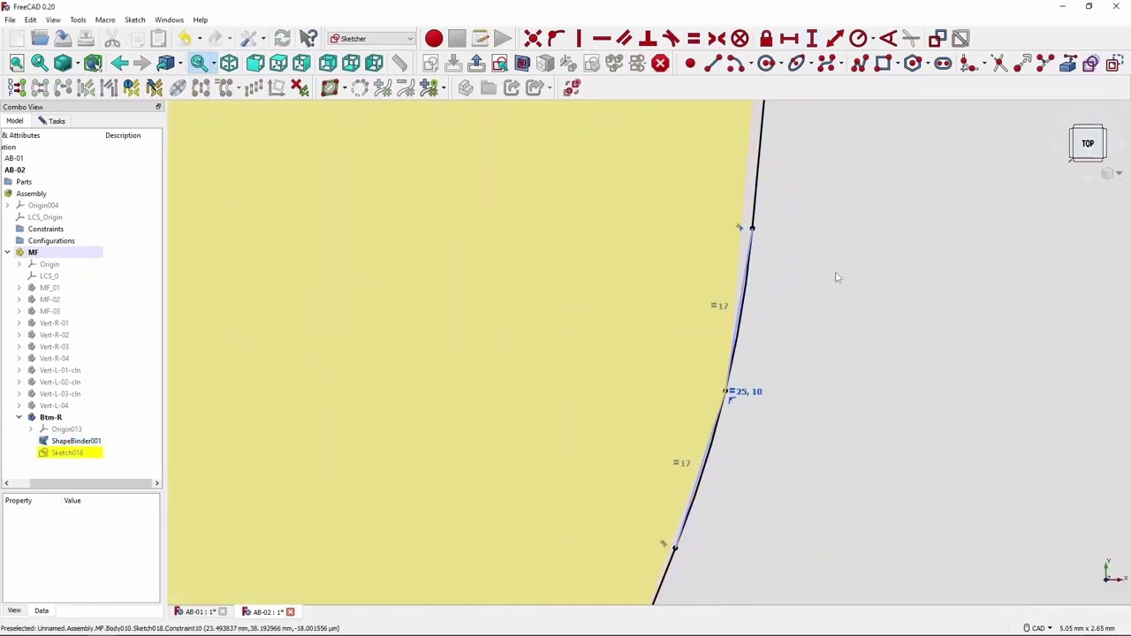
pyautogui.press('Escape')
pyautogui.click(488, 415)
# Step: Bind the block's front face and sketch a 1.5 mm profile circle at the path end
pyautogui.click(891, 38)
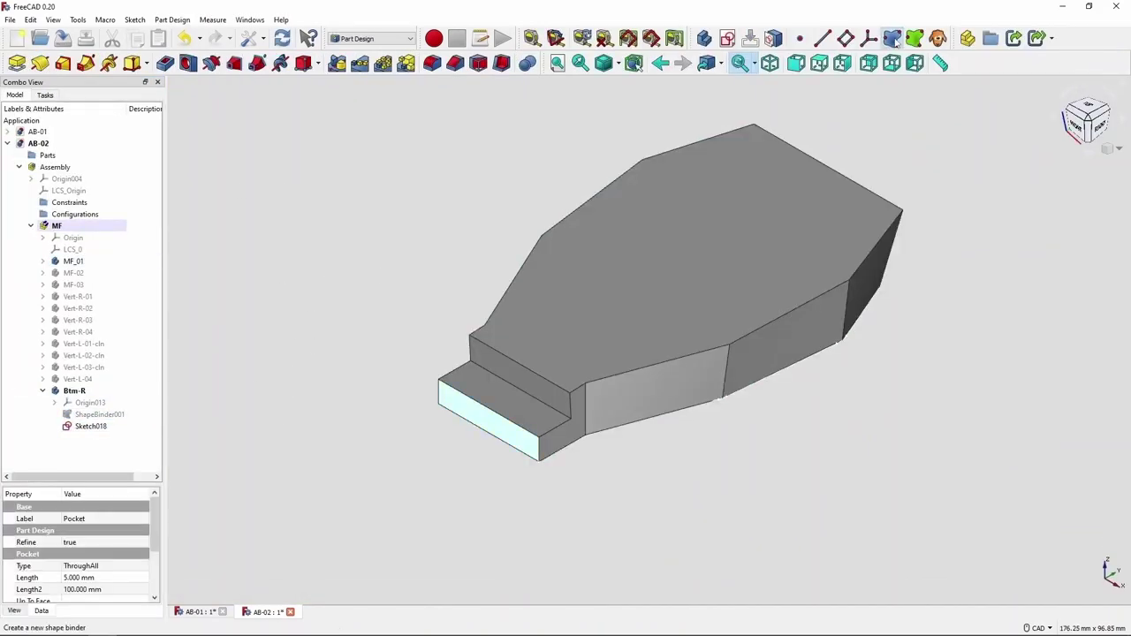
pyautogui.click(73, 261)
pyautogui.click(727, 38)
pyautogui.click(62, 118)
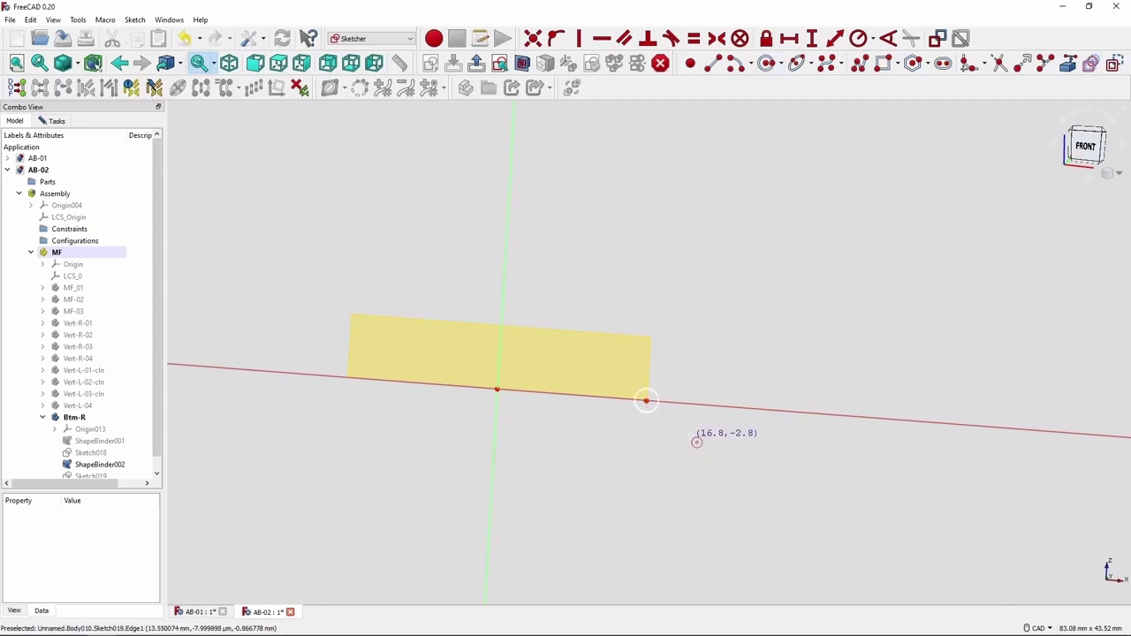
pyautogui.click(646, 400)
pyautogui.press('Return')
pyautogui.scroll(3, 686, 380)
pyautogui.press('Escape')
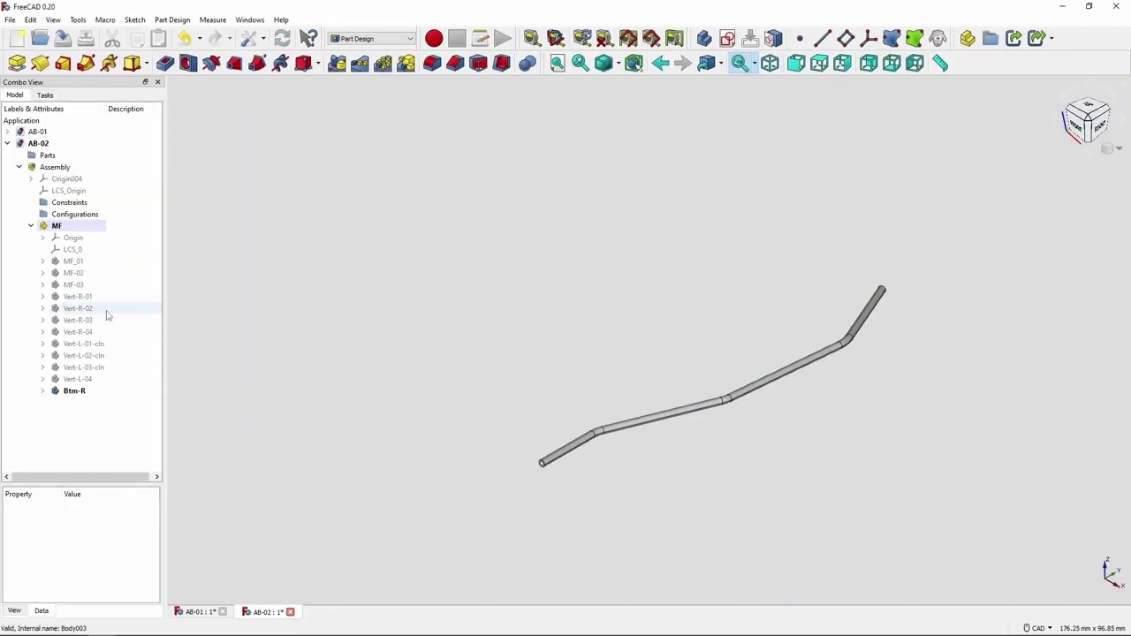
# Step: Show the Vert-R rods, view the frame isometrically, and add a new body under MF
pyautogui.keyDown('shift'); pyautogui.click(81, 332); pyautogui.keyUp('shift')
pyautogui.press('space')
pyautogui.click(636, 434)
pyautogui.scroll(5, 636, 434)
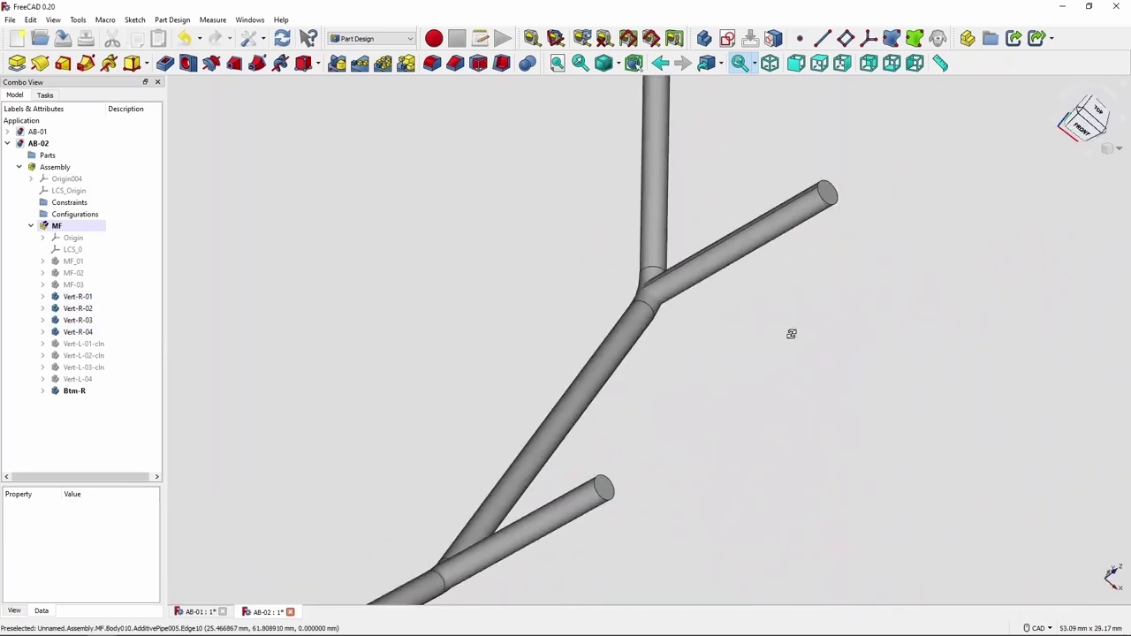
pyautogui.moveTo(790, 331); pyautogui.dragTo(668, 341, button='middle')
pyautogui.press('0')
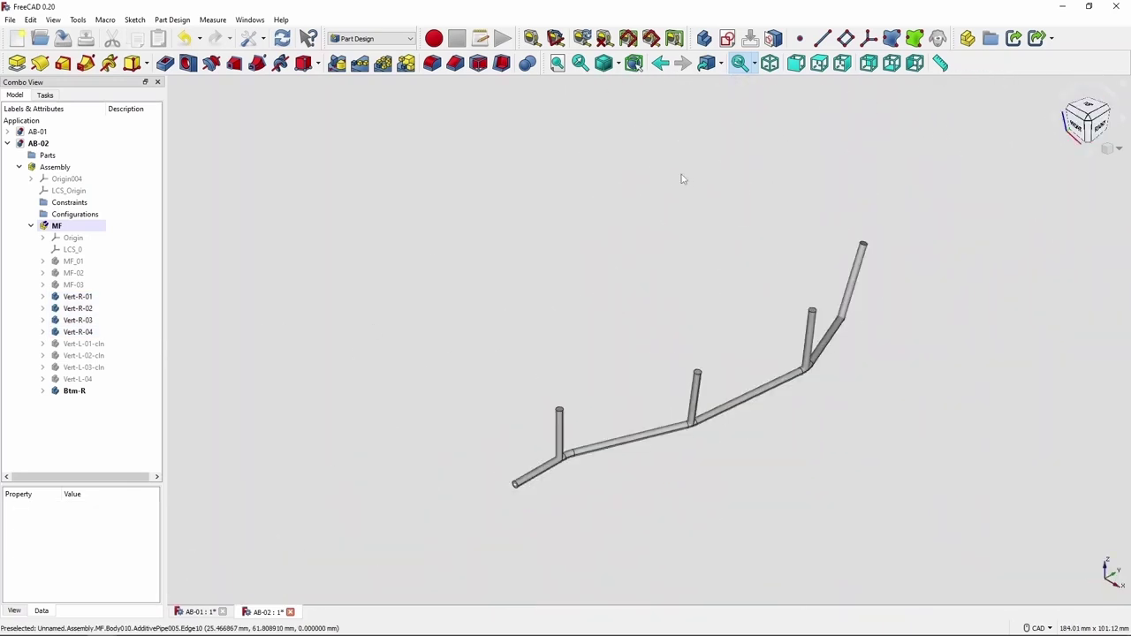
pyautogui.click(78, 403)
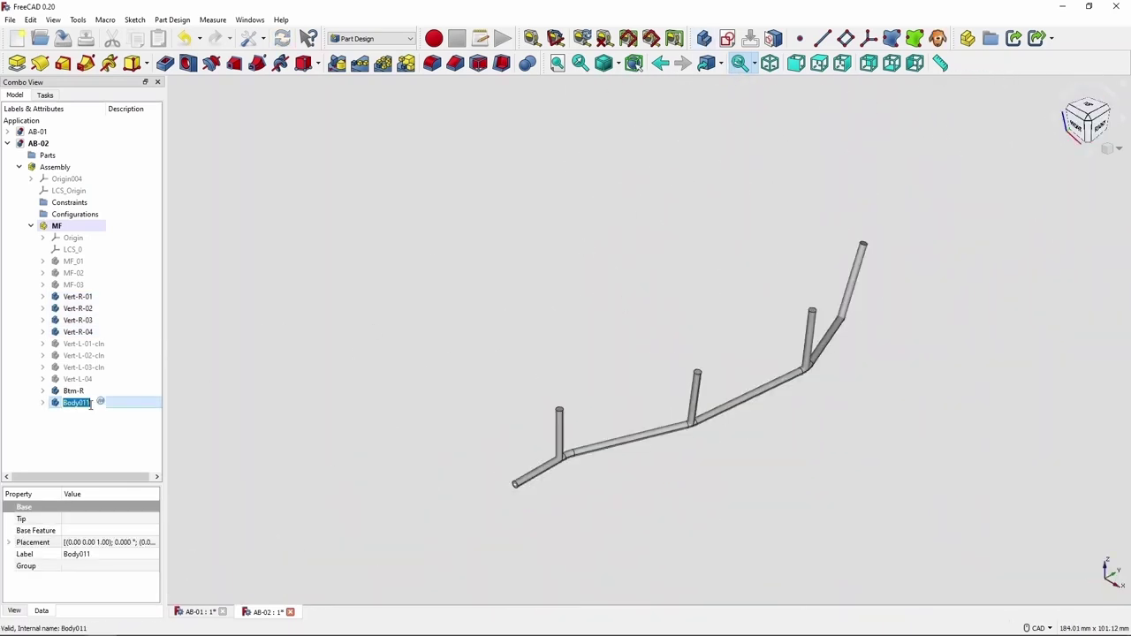
# Step: Hide the Vert-R rods and select the Btm-R path sketch Sketch018
pyautogui.click(77, 296)
pyautogui.keyDown('shift'); pyautogui.click(78, 332); pyautogui.keyUp('shift')
pyautogui.press('space')
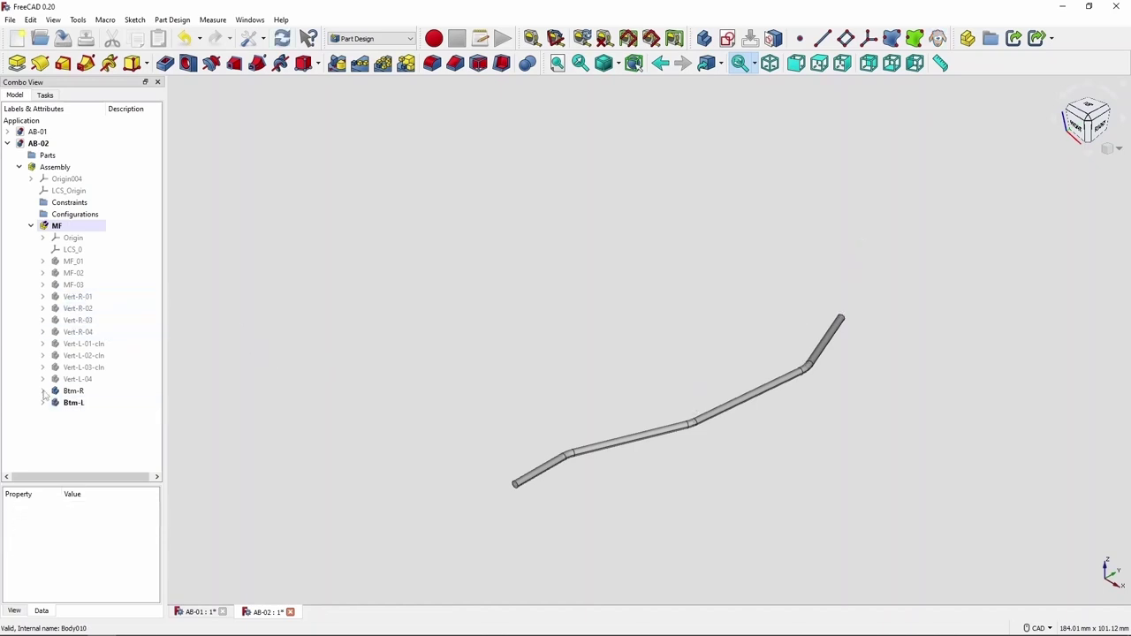
pyautogui.click(42, 390)
pyautogui.click(103, 451)
pyautogui.click(43, 381)
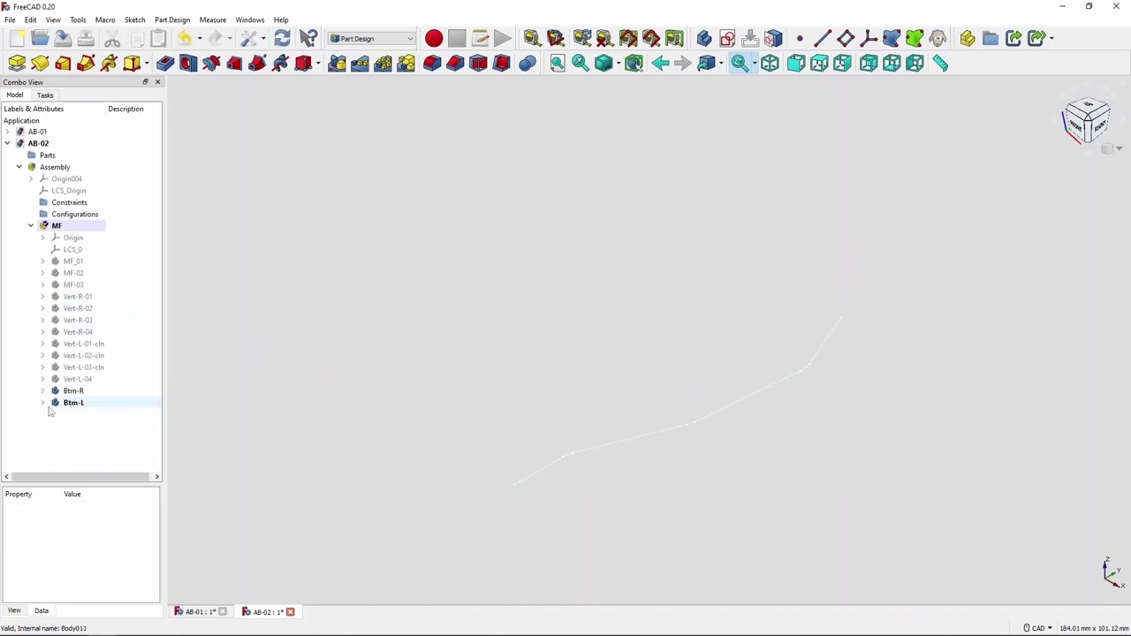
# Step: Start a new sketch on the XY plane in the Btm-L body and reopen it for editing
pyautogui.click(78, 403)
pyautogui.click(726, 38)
pyautogui.click(50, 119)
pyautogui.click(19, 123)
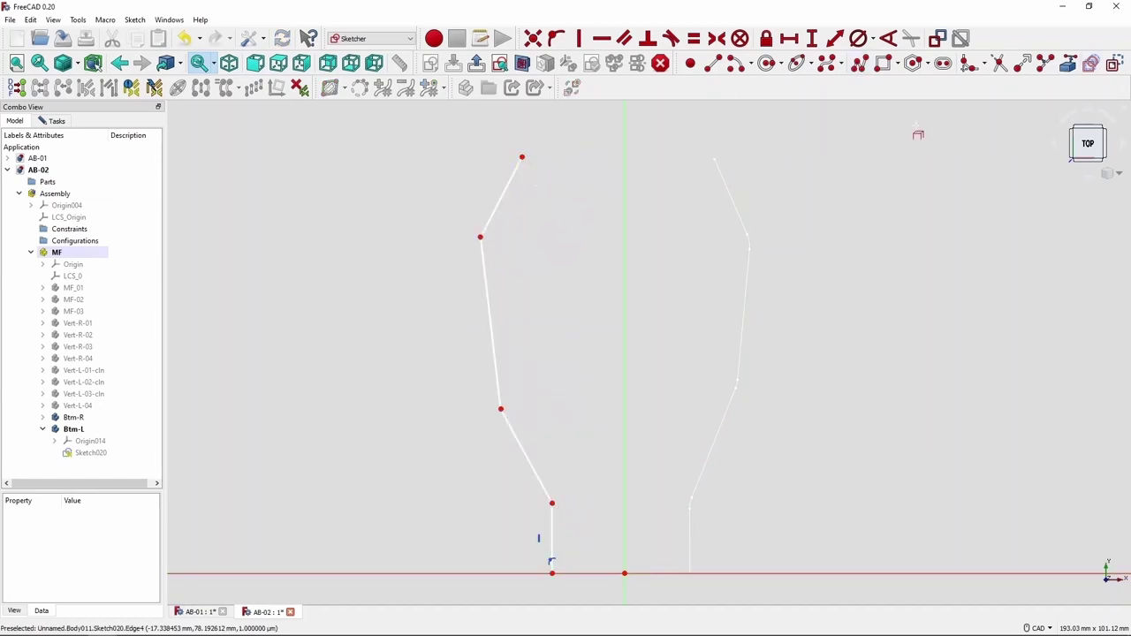
pyautogui.press('Escape')
pyautogui.rightClick(92, 427)
pyautogui.click(115, 194)
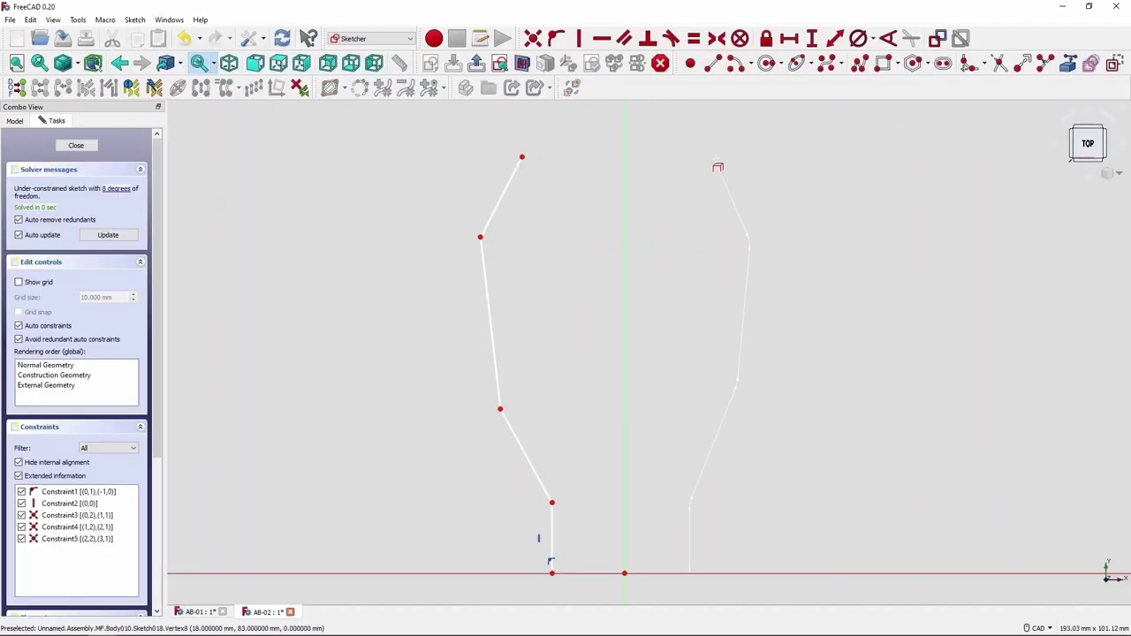
# Step: Make the left path's fillet arcs equal in radius and close the sketch
pyautogui.scroll(-2, 787, 274)
pyautogui.scroll(-2, 838, 386)
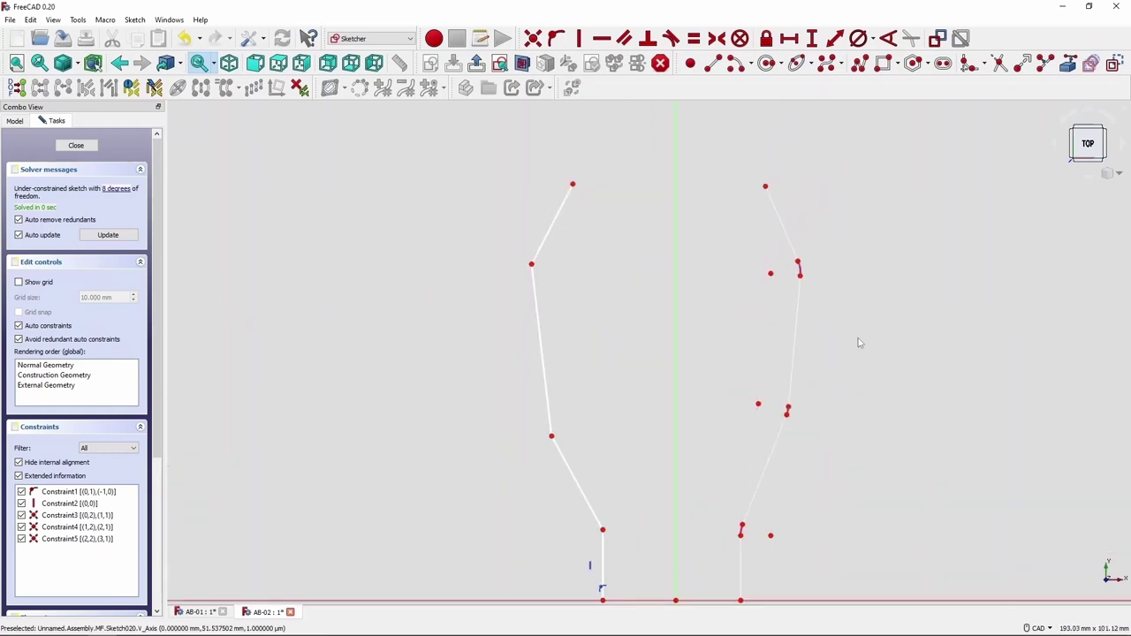
pyautogui.scroll(3, 539, 265)
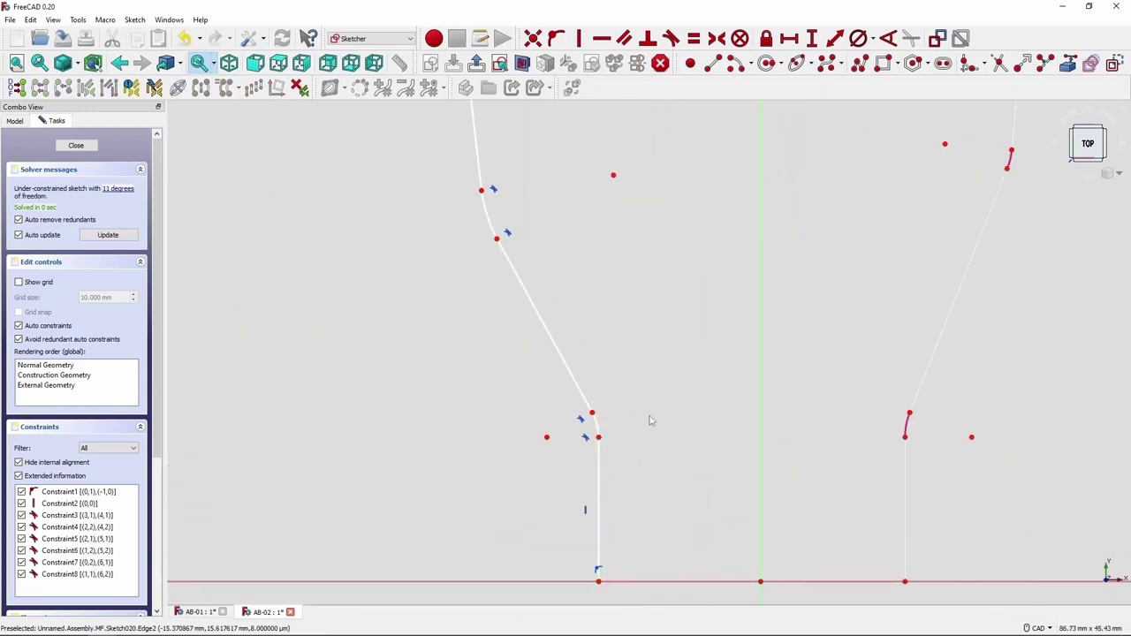
pyautogui.press('e')
pyautogui.scroll(-5, 513, 196)
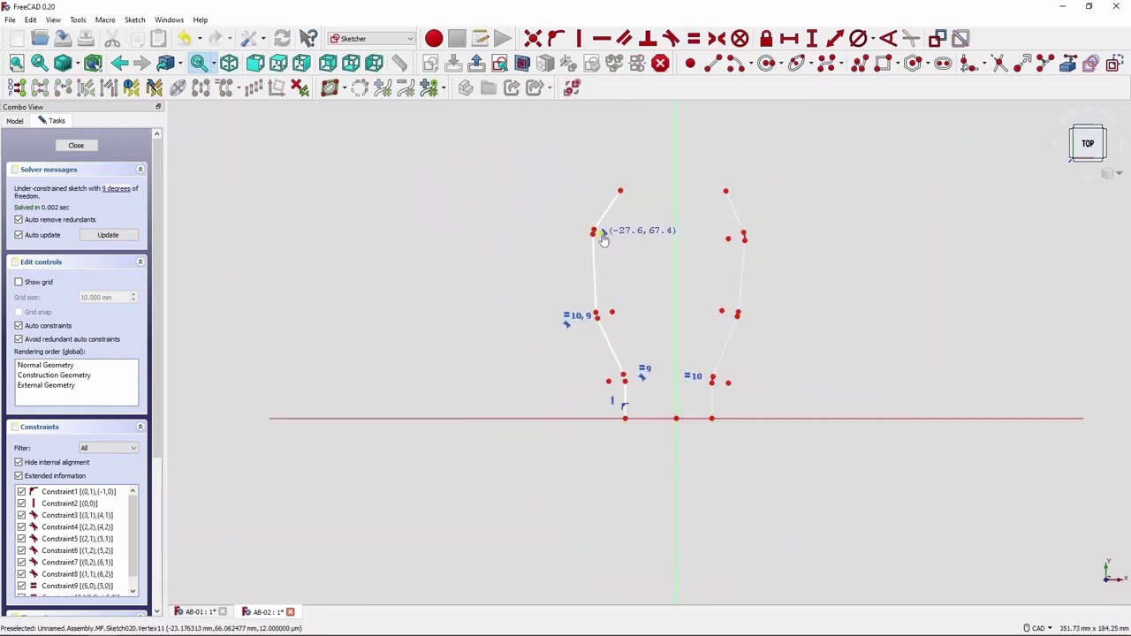
pyautogui.click(694, 38)
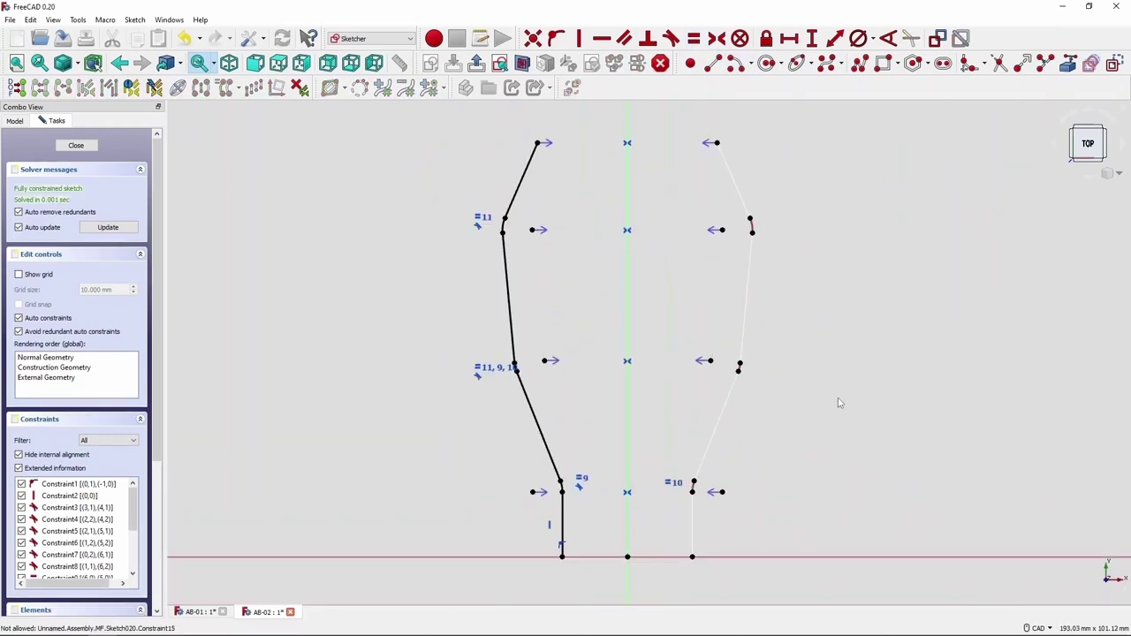
pyautogui.click(42, 390)
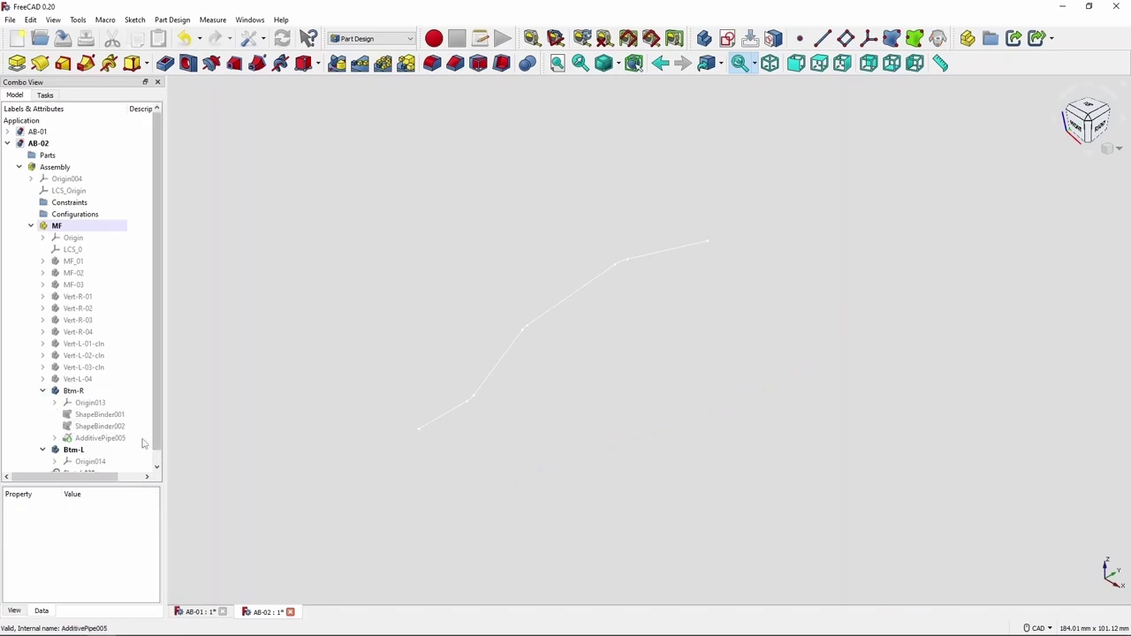
# Step: Sketch a 1.5 mm profile circle on the XZ plane in Btm-L and view both rails isometrically
pyautogui.click(71, 390)
pyautogui.click(727, 38)
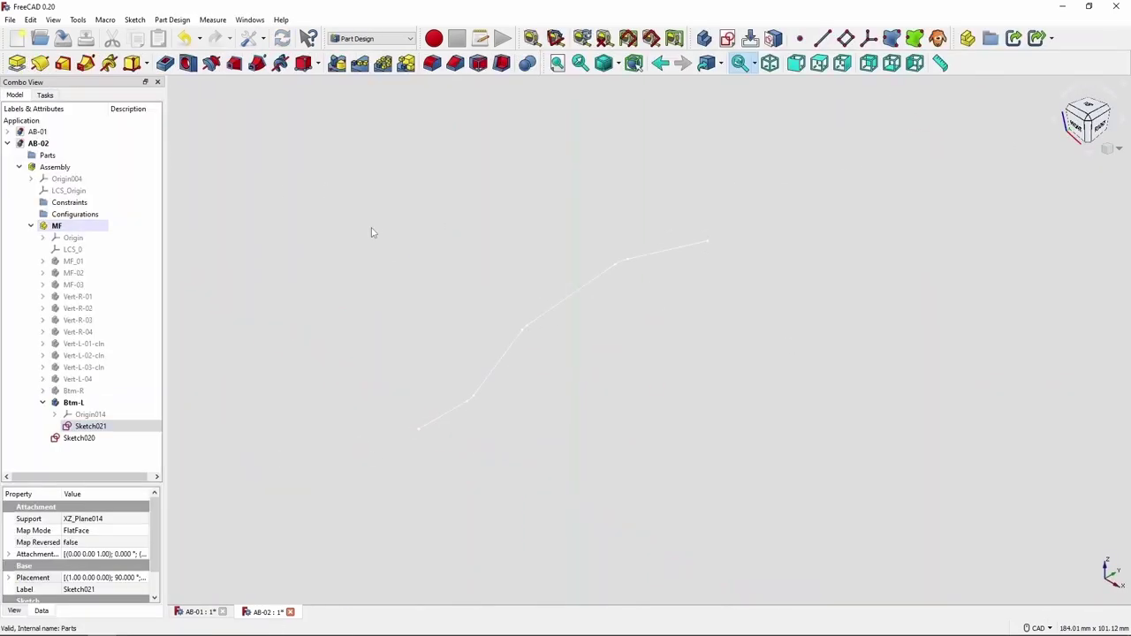
pyautogui.click(59, 120)
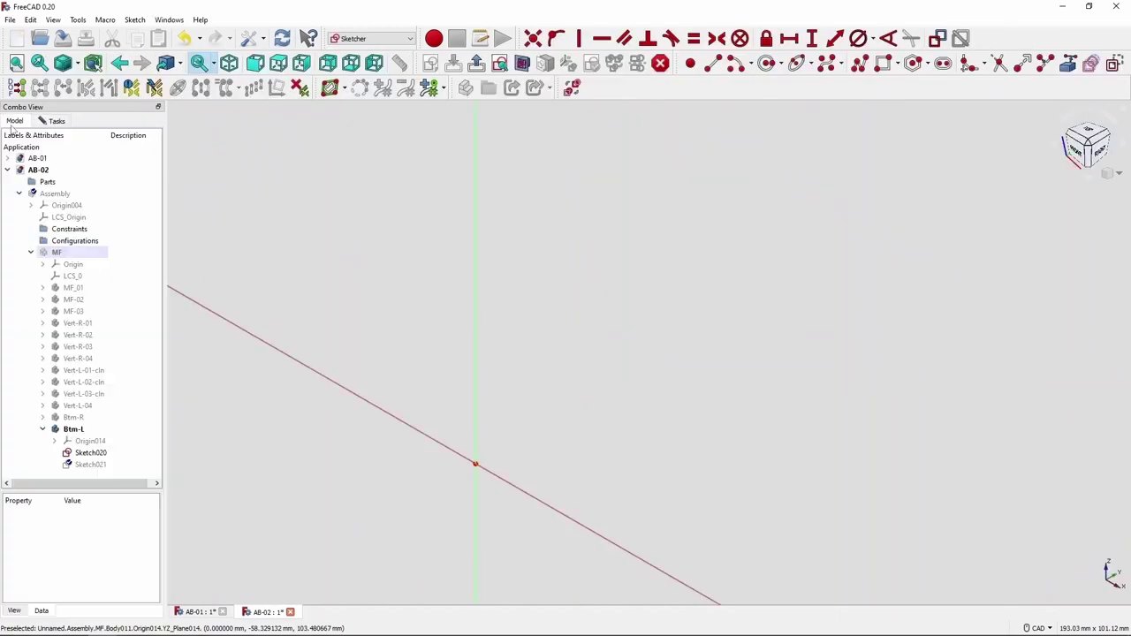
pyautogui.click(486, 357)
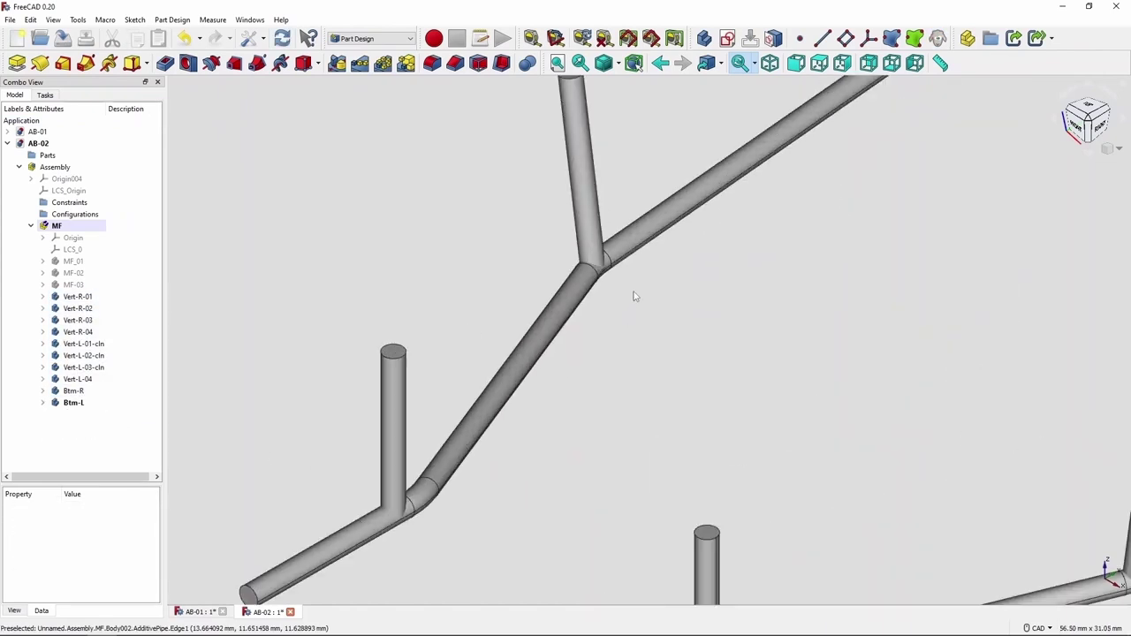
pyautogui.press('2')
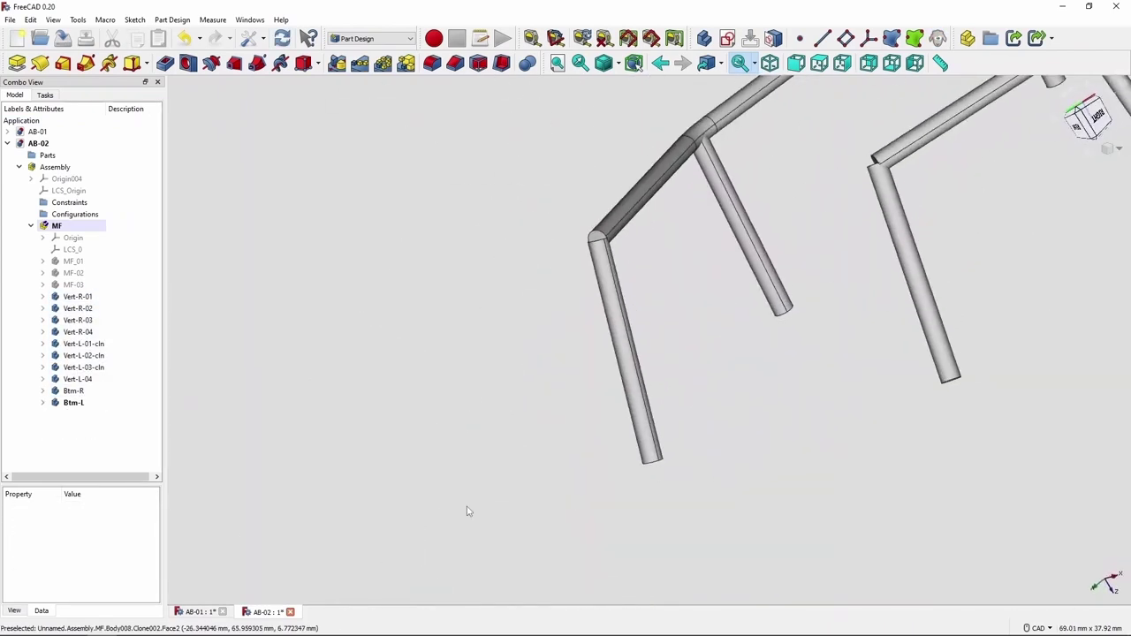
pyautogui.press('0')
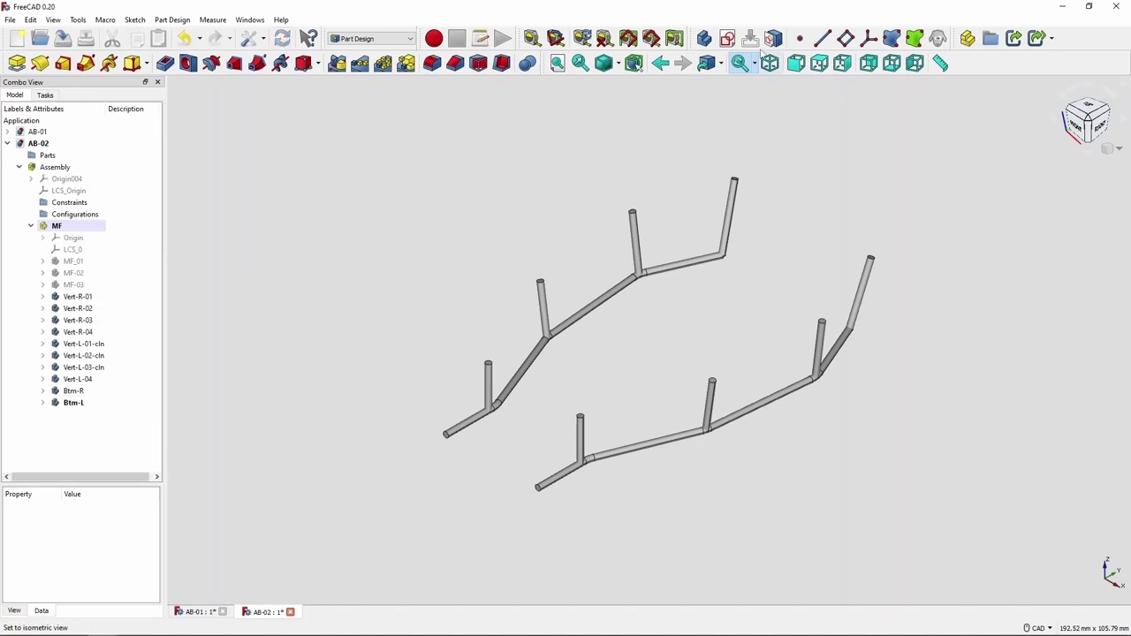
# Step: Create the Mid-R body, hide the tube bodies, and show the MF_01 frame block
pyautogui.click(77, 414)
pyautogui.press('Return')
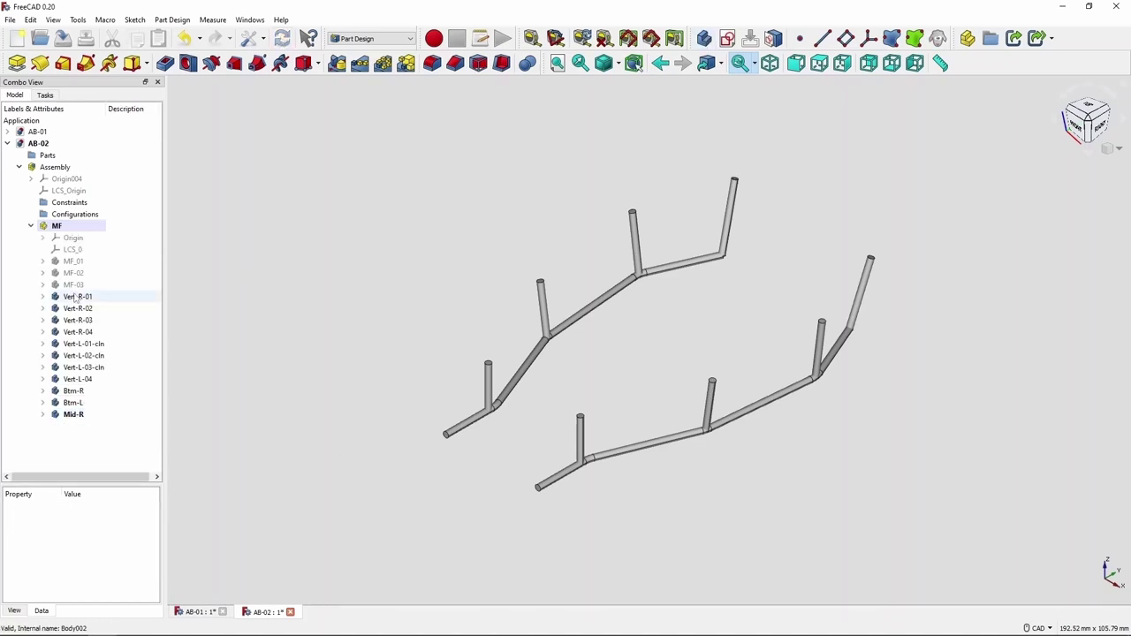
pyautogui.click(77, 296)
pyautogui.keyDown('shift'); pyautogui.click(73, 415); pyautogui.keyUp('shift')
pyautogui.press('space')
pyautogui.click(73, 261)
pyautogui.press('space')
# Step: Bind the block's top face and sketch a filleted polyline path ending at its corner
pyautogui.moveTo(90, 530); pyautogui.dragTo(97, 610)
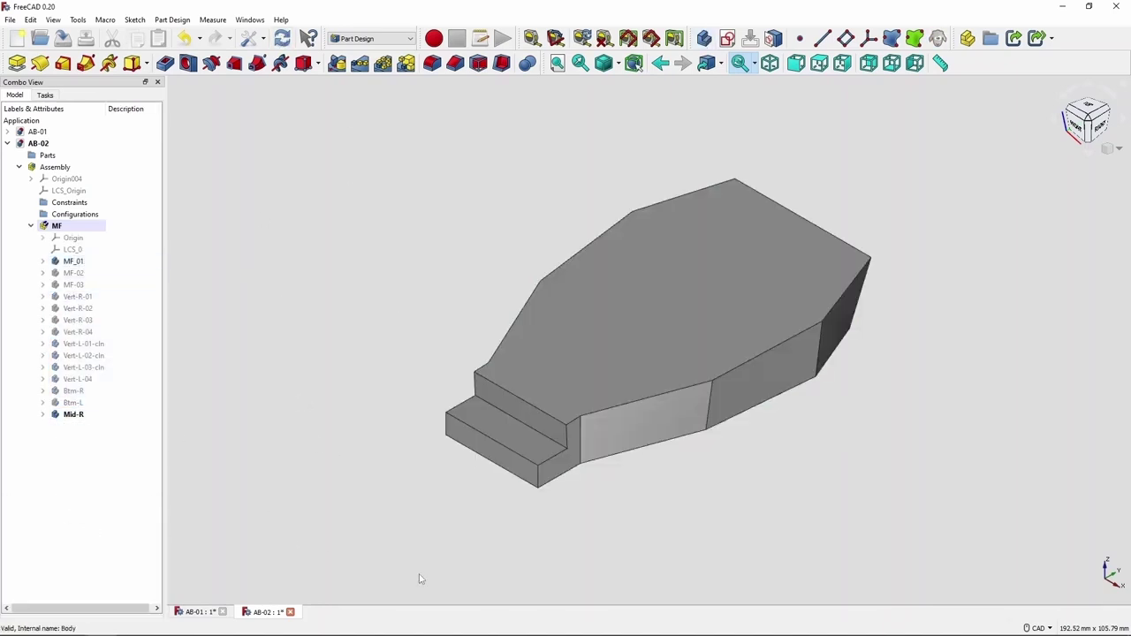
pyautogui.click(893, 38)
pyautogui.click(705, 38)
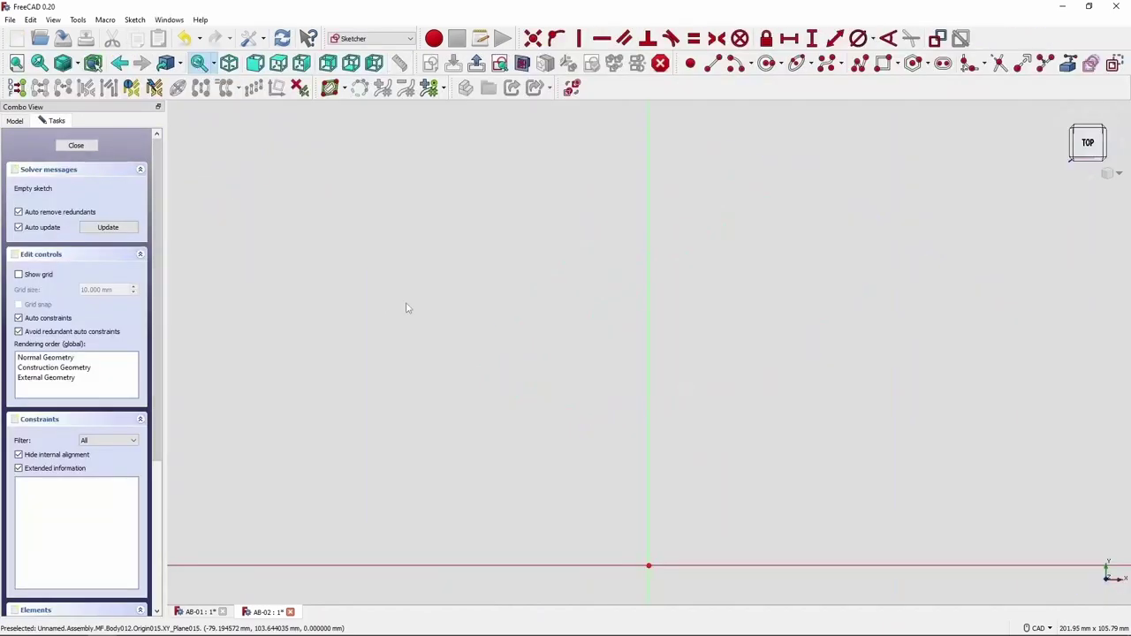
pyautogui.press('0')
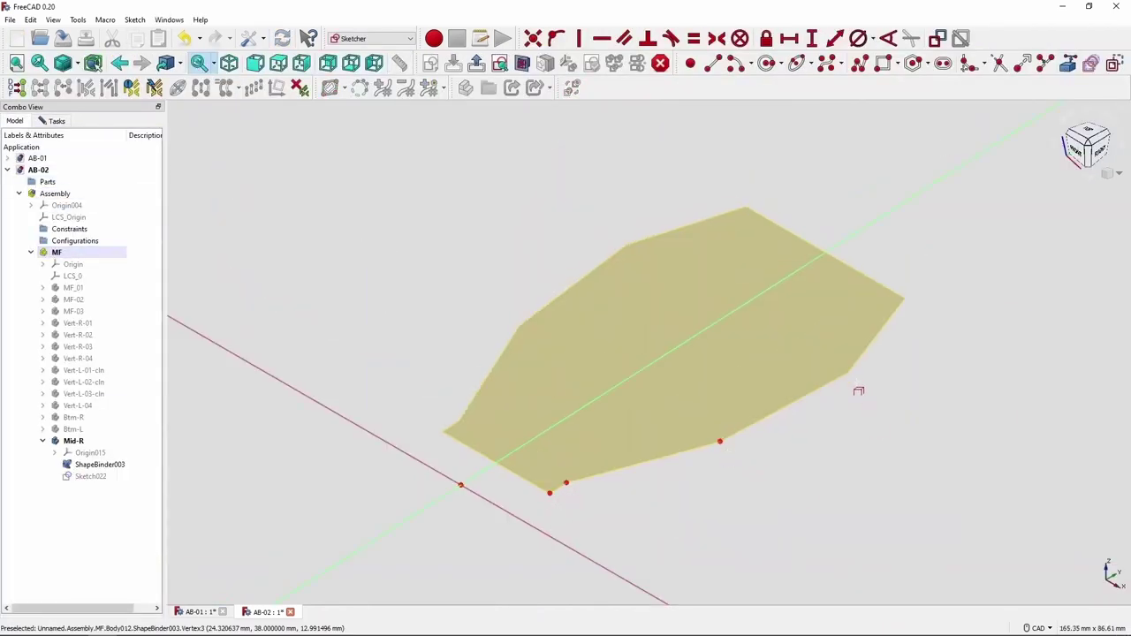
pyautogui.click(922, 305)
pyautogui.scroll(2, 919, 310)
pyautogui.click(643, 504)
pyautogui.click(403, 529)
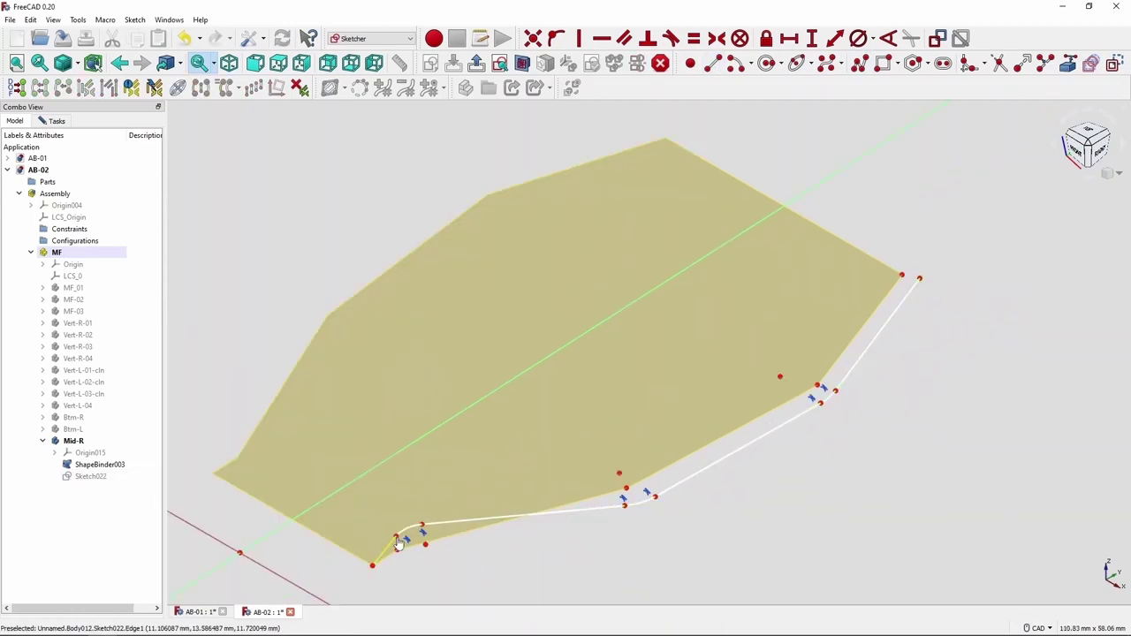
pyautogui.press('2')
pyautogui.click(804, 263)
pyautogui.press('space')
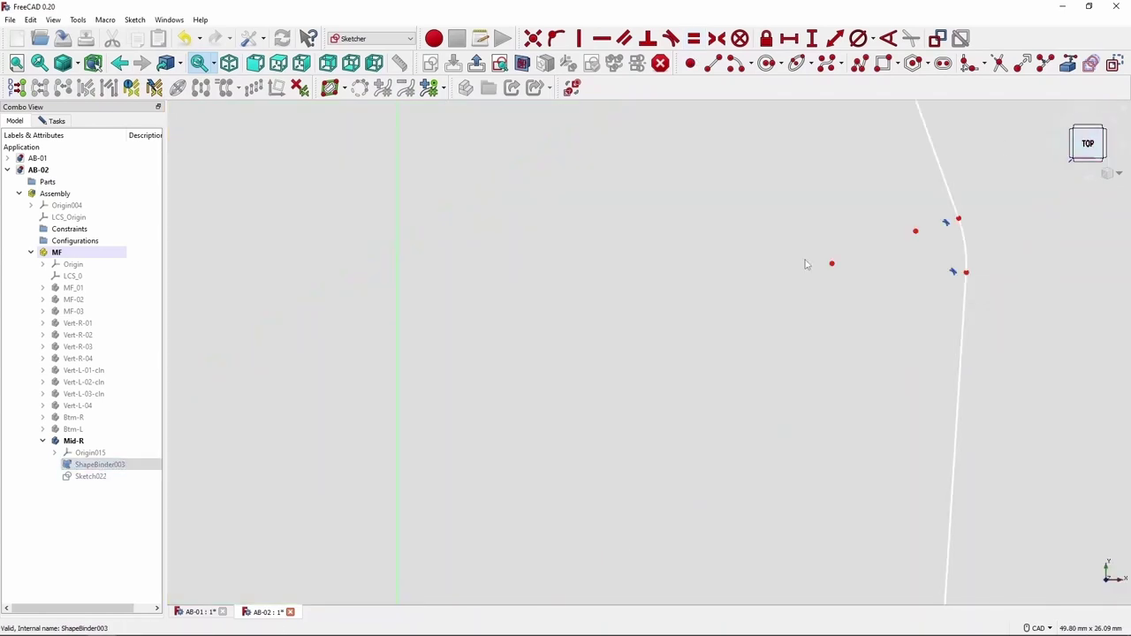
# Step: Constrain the fillet arc to a 6 mm radius
pyautogui.click(943, 240)
pyautogui.click(858, 38)
pyautogui.write('6')
pyautogui.press('Return')
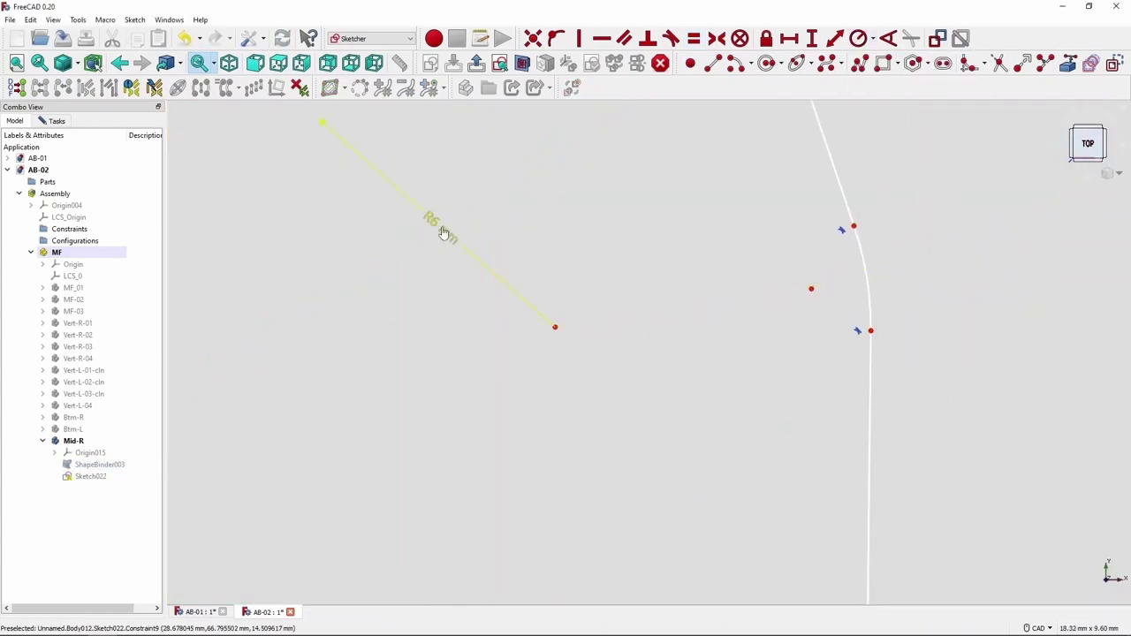
pyautogui.scroll(5, 854, 295)
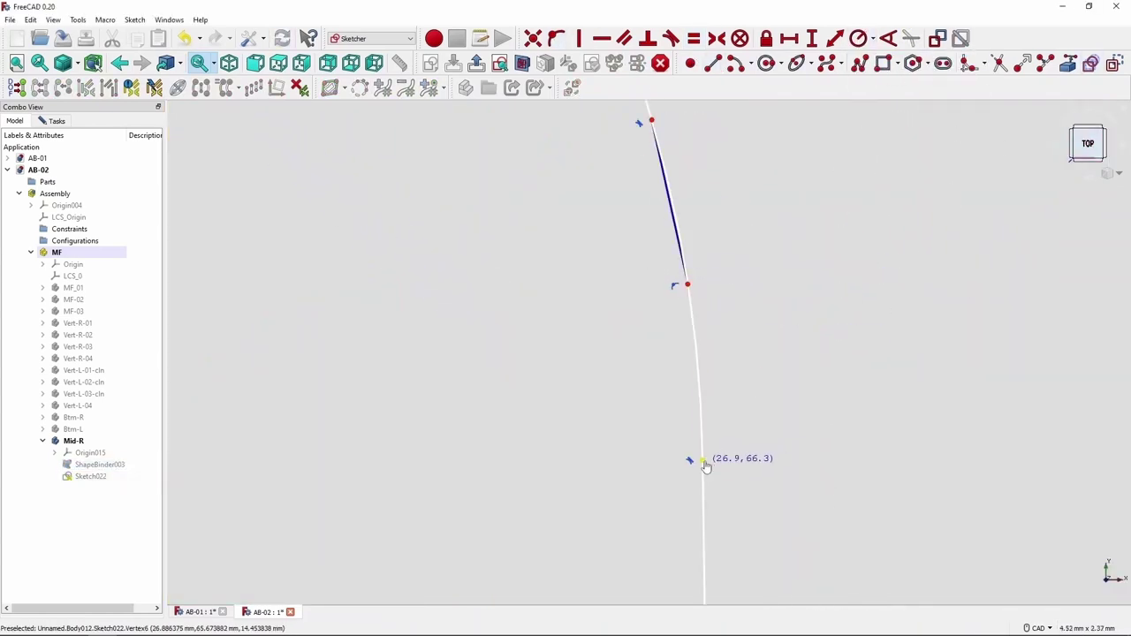
pyautogui.scroll(-3, 594, 460)
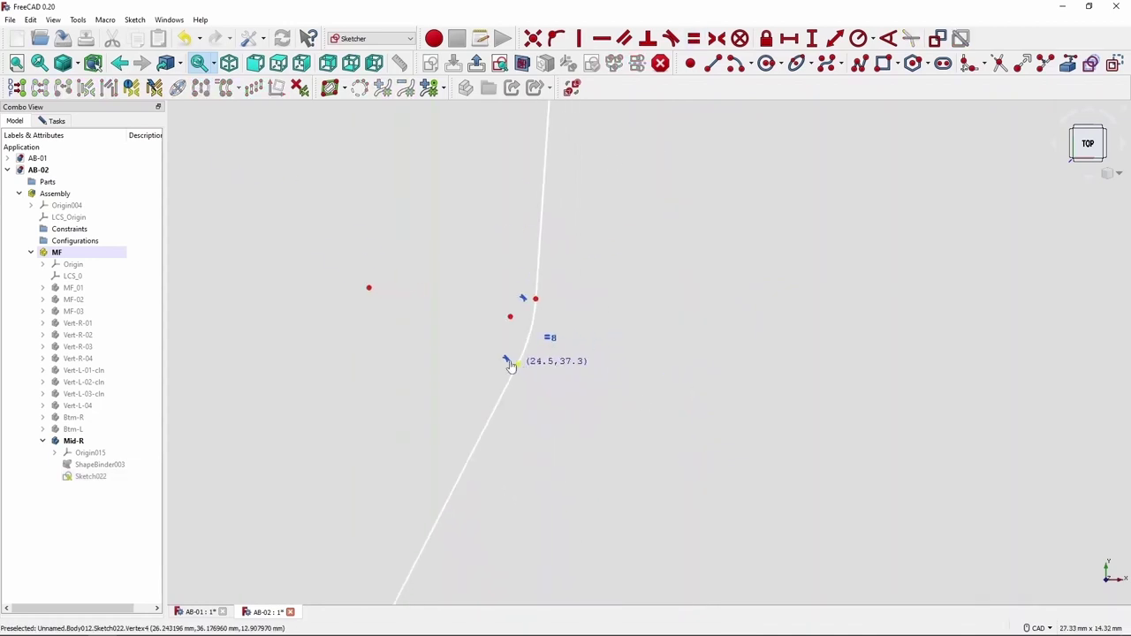
pyautogui.scroll(2, 656, 323)
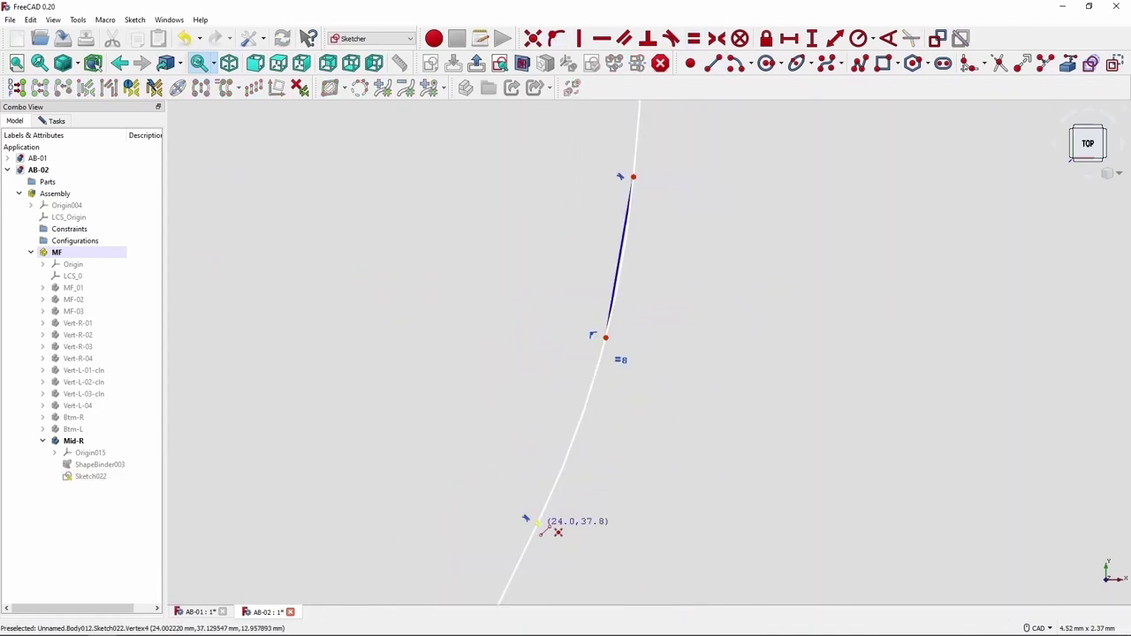
pyautogui.scroll(-3, 537, 324)
pyautogui.scroll(2, 661, 380)
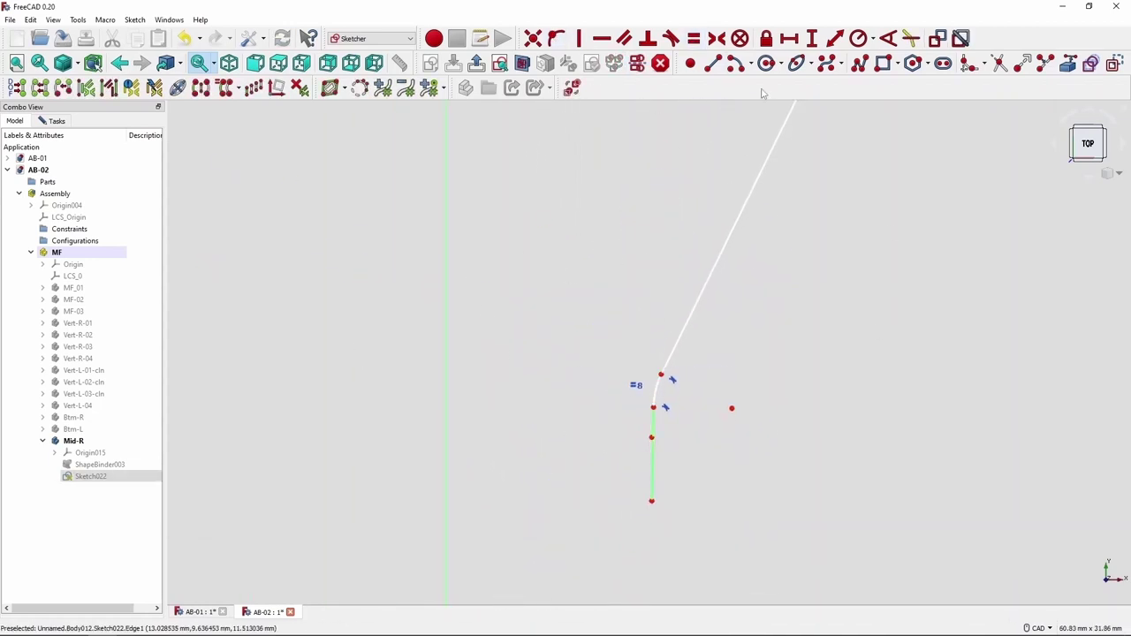
pyautogui.scroll(1, 702, 378)
# Step: Constrain the vertical edge length to 5 and close the path sketch
pyautogui.click(700, 426)
pyautogui.write('5mm')
pyautogui.press('Return')
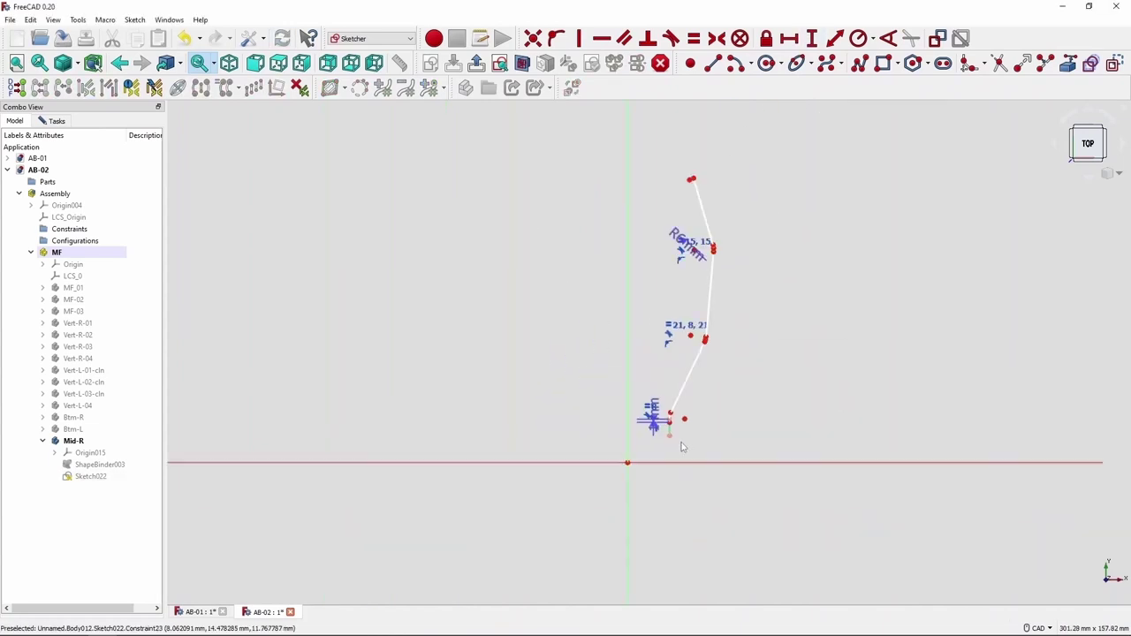
pyautogui.scroll(2, 675, 462)
pyautogui.scroll(1, 662, 535)
pyautogui.click(765, 133)
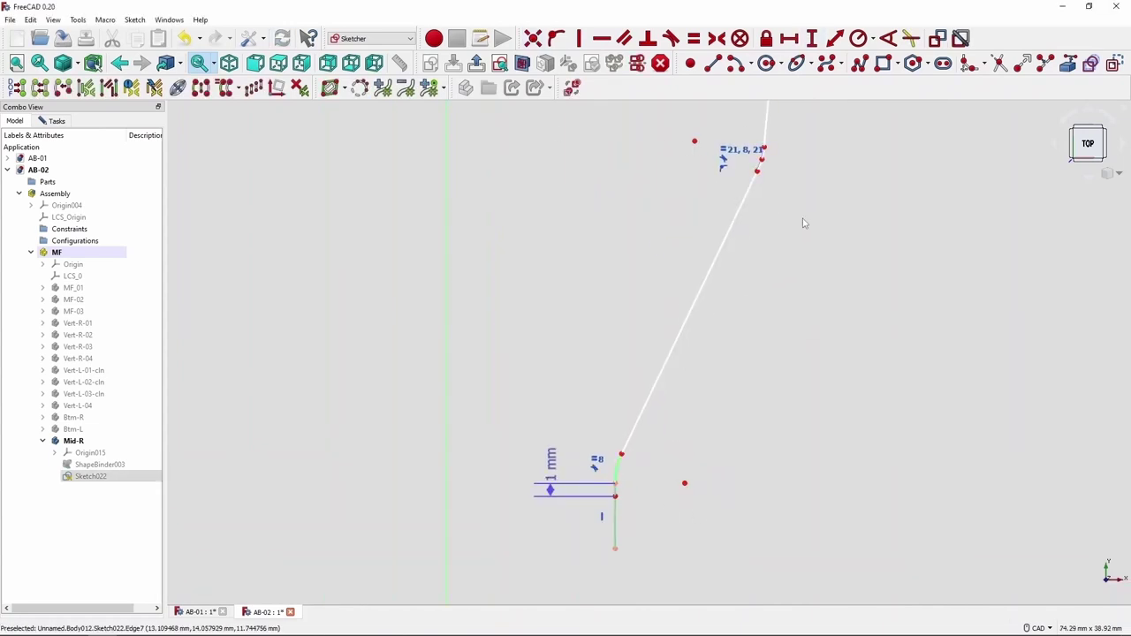
pyautogui.scroll(2, 709, 217)
pyautogui.scroll(2, 709, 218)
pyautogui.click(660, 63)
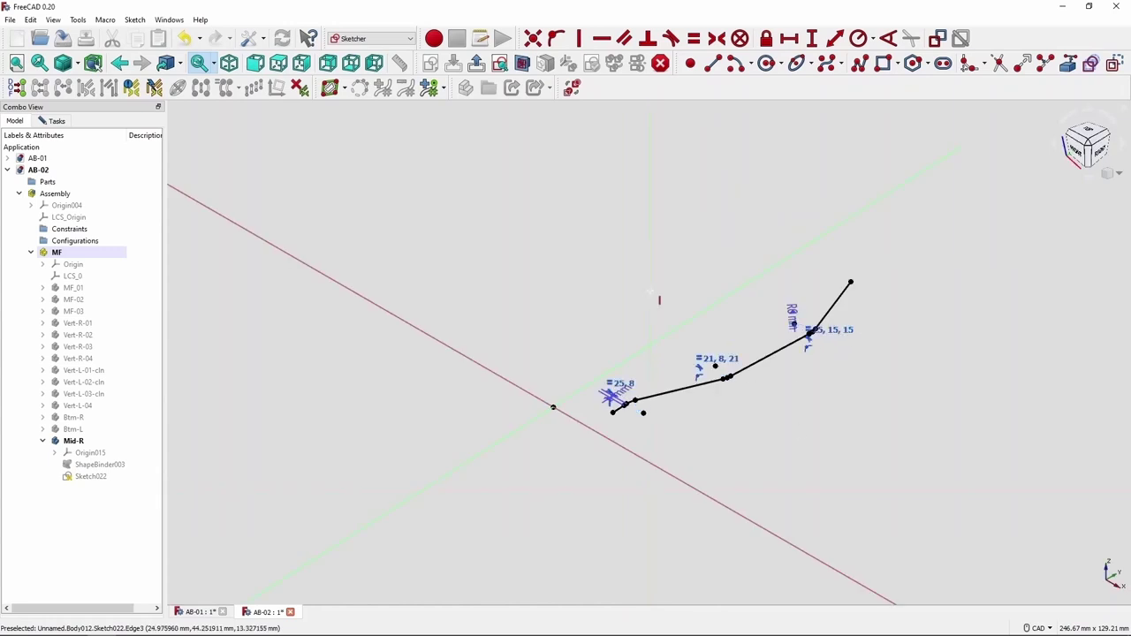
# Step: Expand Mid-R in the tree and show the MF_01 solid
pyautogui.click(43, 414)
pyautogui.click(42, 414)
pyautogui.click(74, 260)
pyautogui.press('space')
# Step: Start an XZ-plane sketch in Mid-R referencing the end face's top edge and shape the bent profile
pyautogui.click(311, 260)
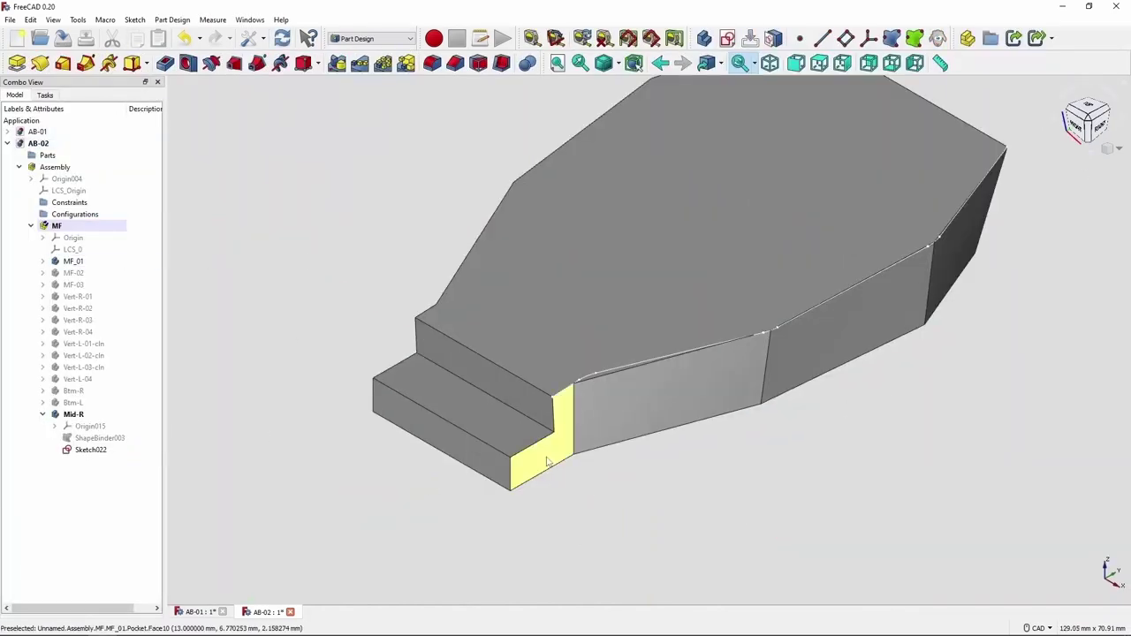
pyautogui.press('space')
pyautogui.click(727, 38)
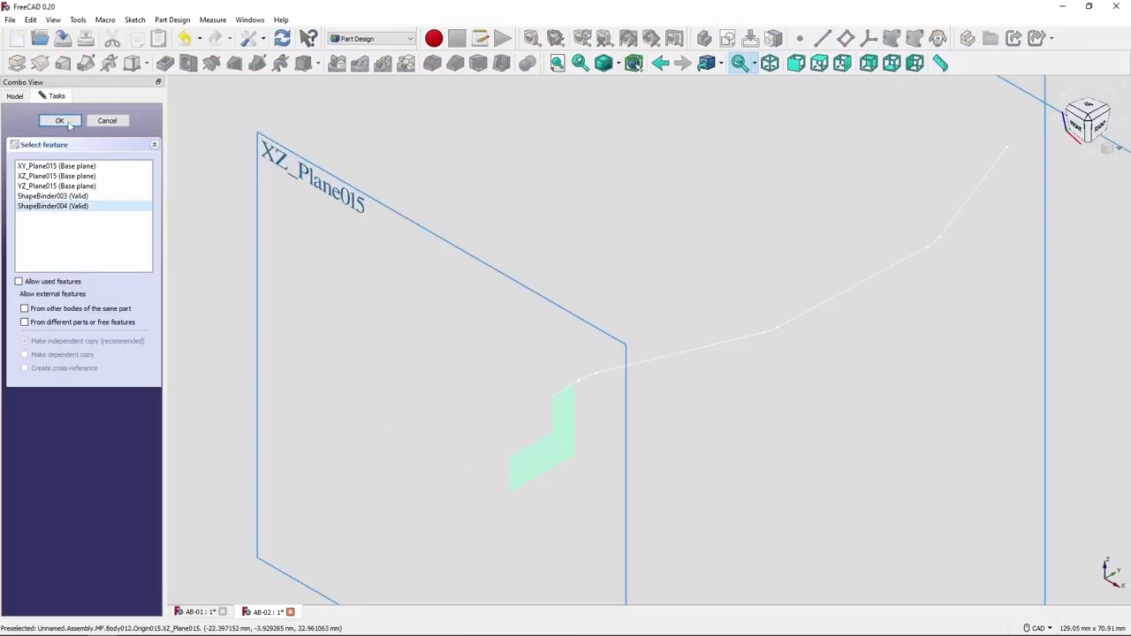
pyautogui.click(55, 119)
pyautogui.click(625, 325)
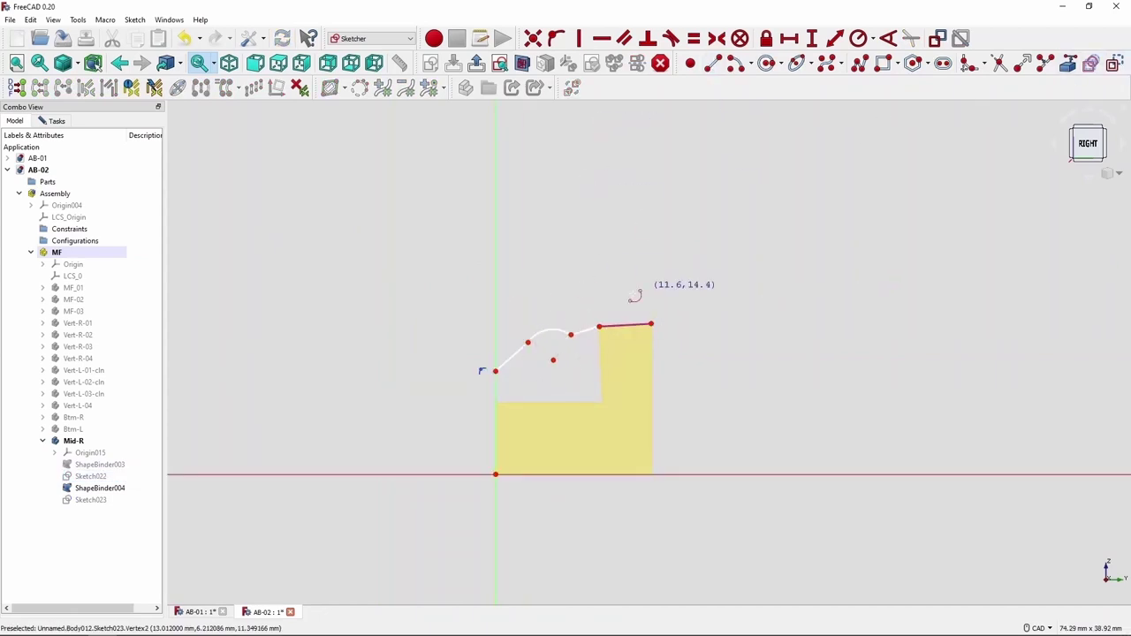
pyautogui.moveTo(442, 381); pyautogui.dragTo(476, 359)
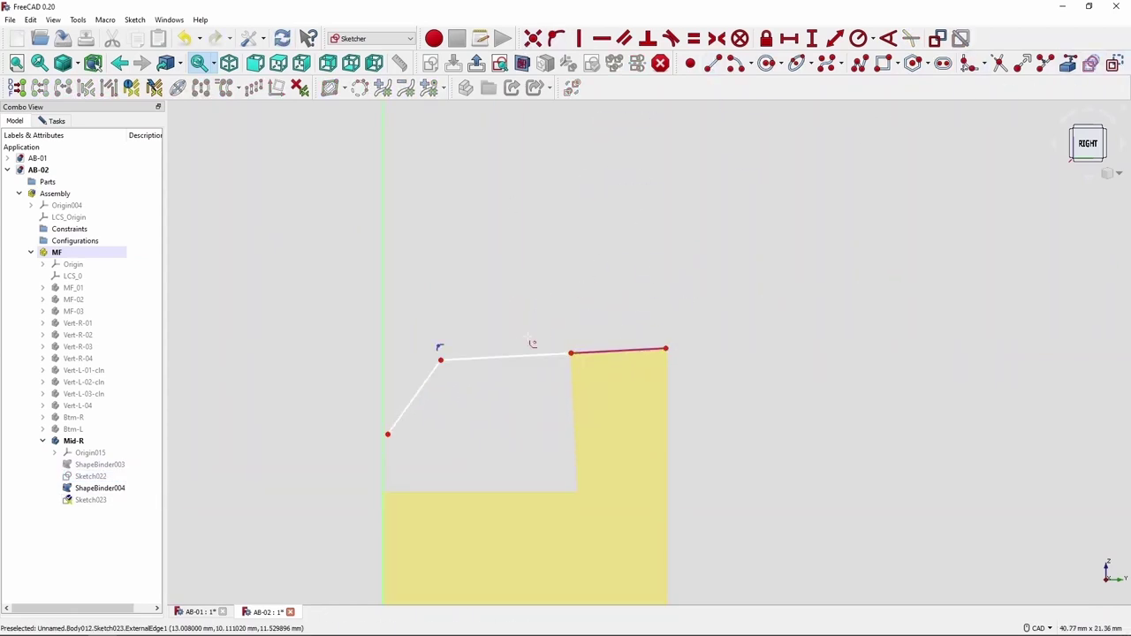
# Step: Constrain the arc radius, align the path ends, and set a 150° angle on the left line
pyautogui.click(857, 38)
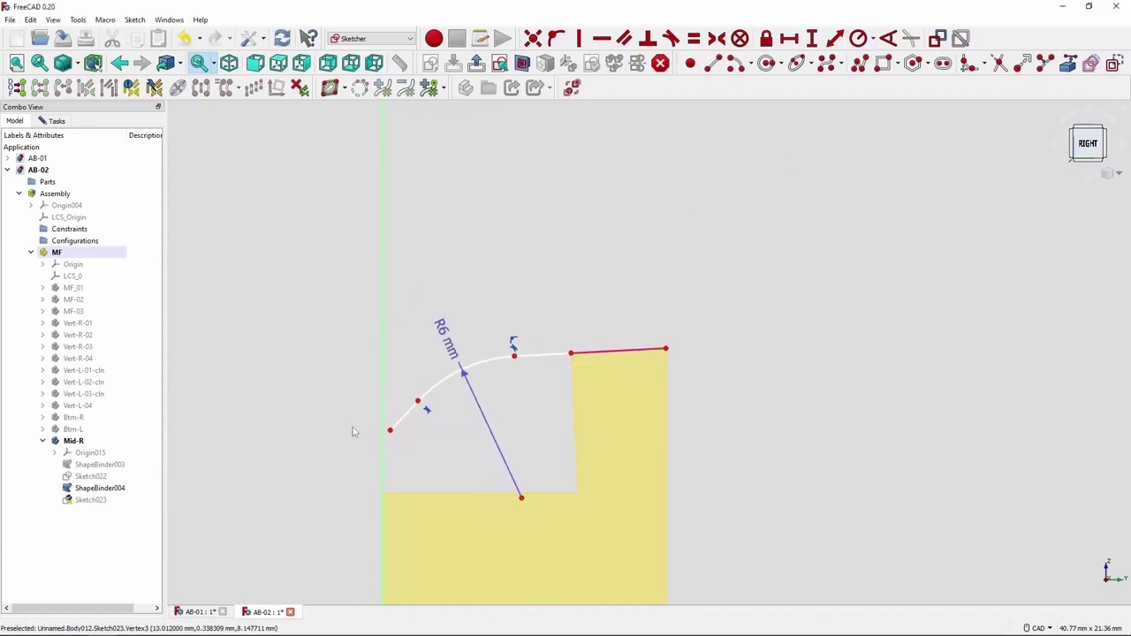
pyautogui.moveTo(353, 428); pyautogui.dragTo(382, 430)
pyautogui.moveTo(509, 356); pyautogui.dragTo(524, 368)
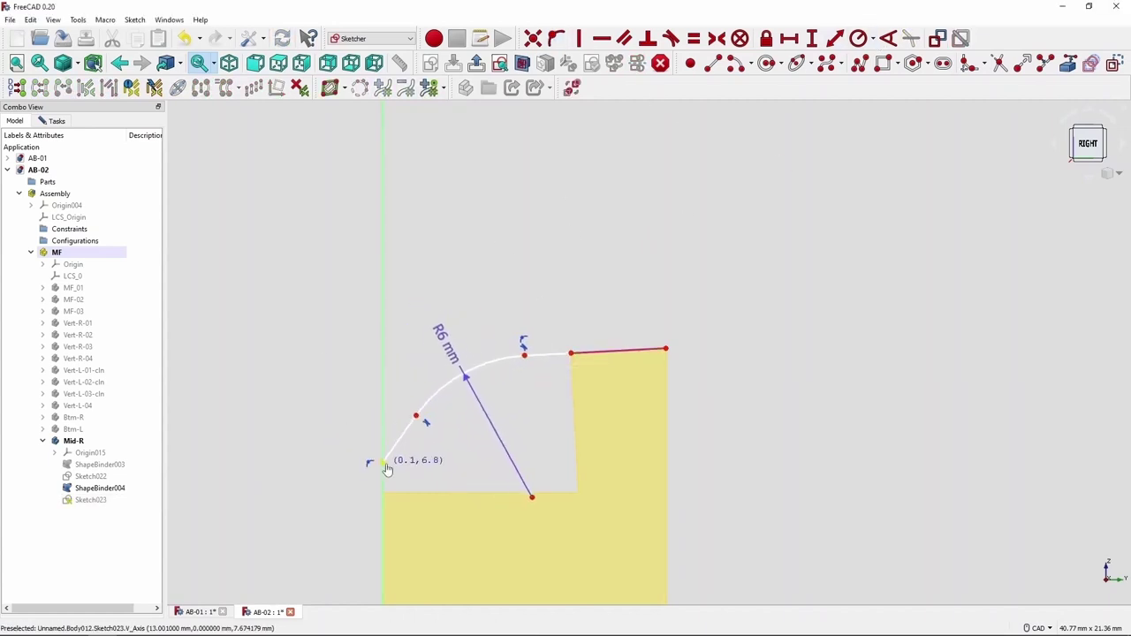
pyautogui.click(398, 447)
pyautogui.write('150')
pyautogui.press('Return')
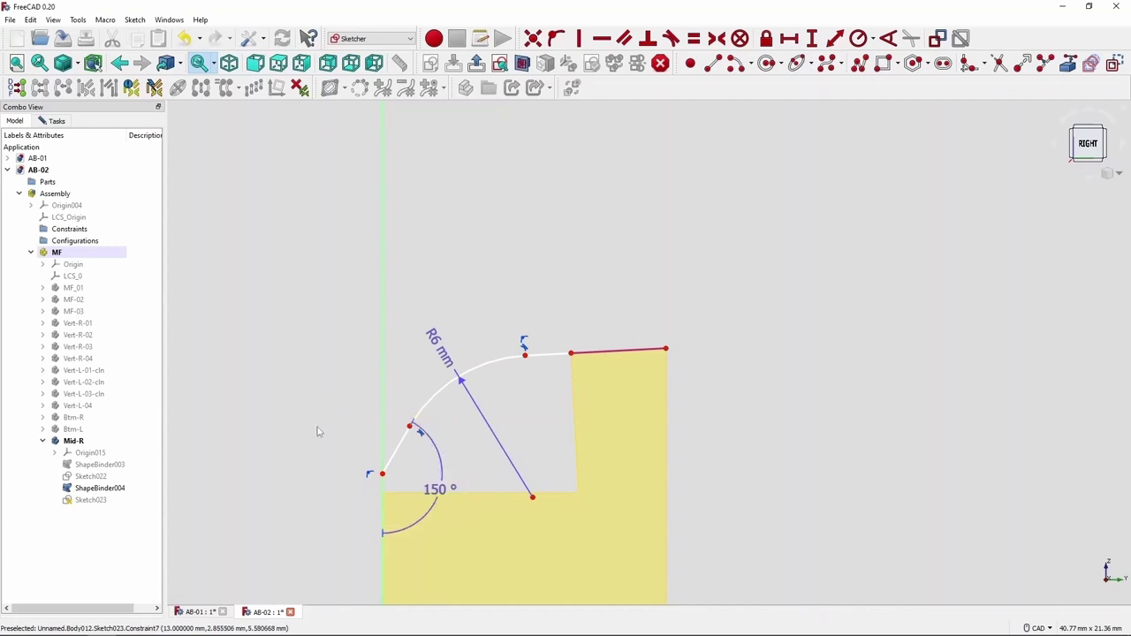
# Step: Change the angle to 140°, make the left line 3.5 mm long, and close the sketch
pyautogui.doubleClick(439, 488)
pyautogui.write('140')
pyautogui.press('Return')
pyautogui.click(835, 39)
pyautogui.write('3.5')
pyautogui.press('Return')
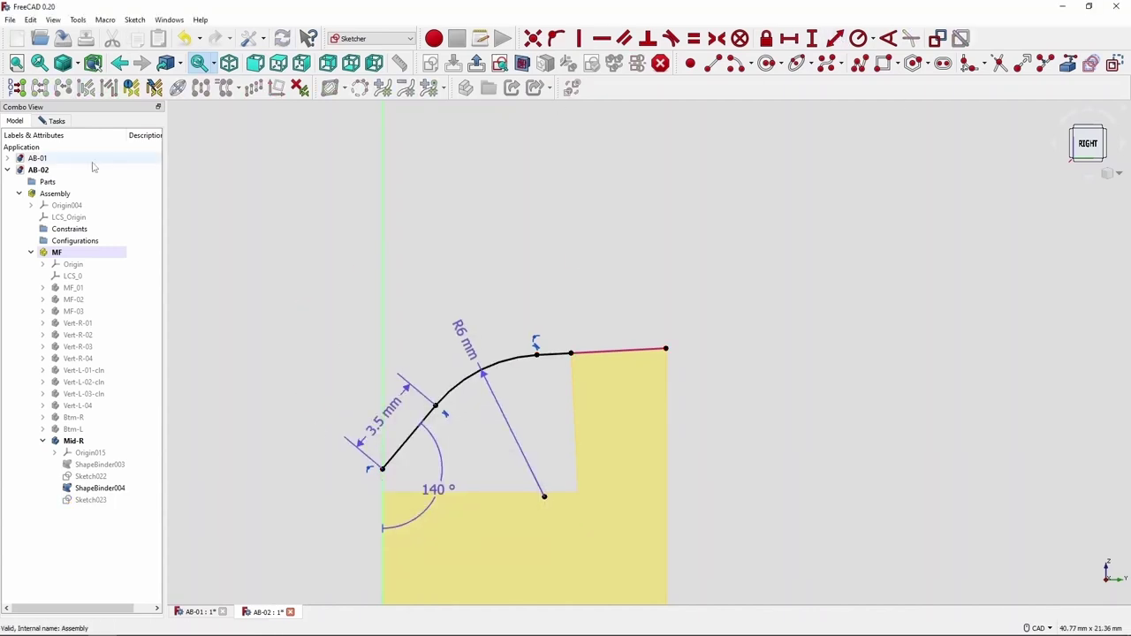
pyautogui.click(660, 63)
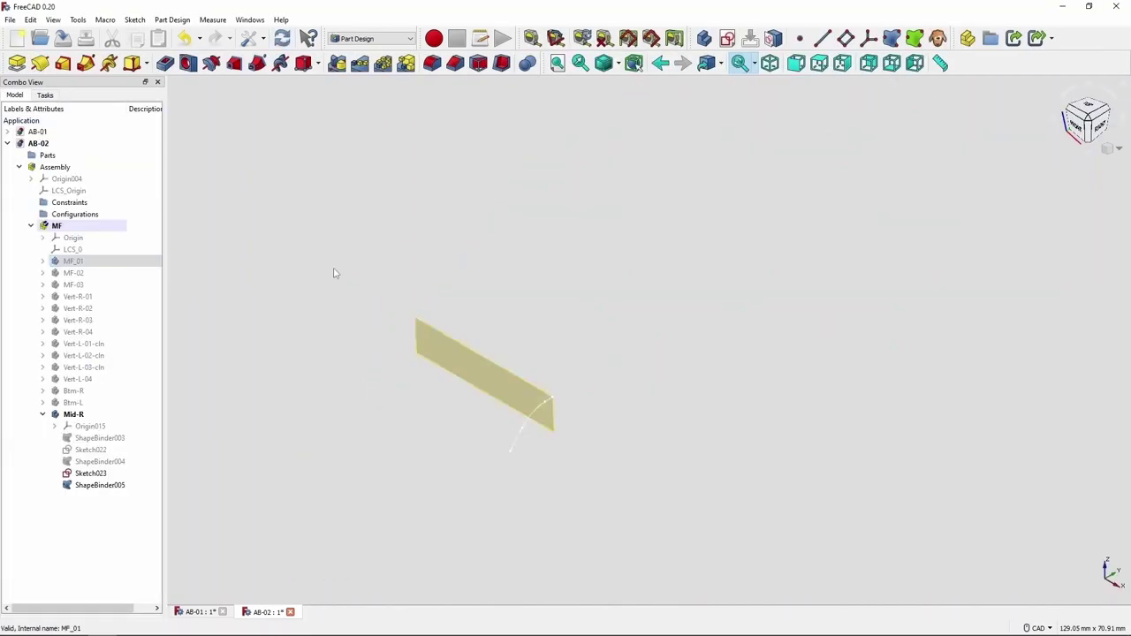
# Step: Sketch the profile circle on the binder face with its diameter set, then close it
pyautogui.click(40, 63)
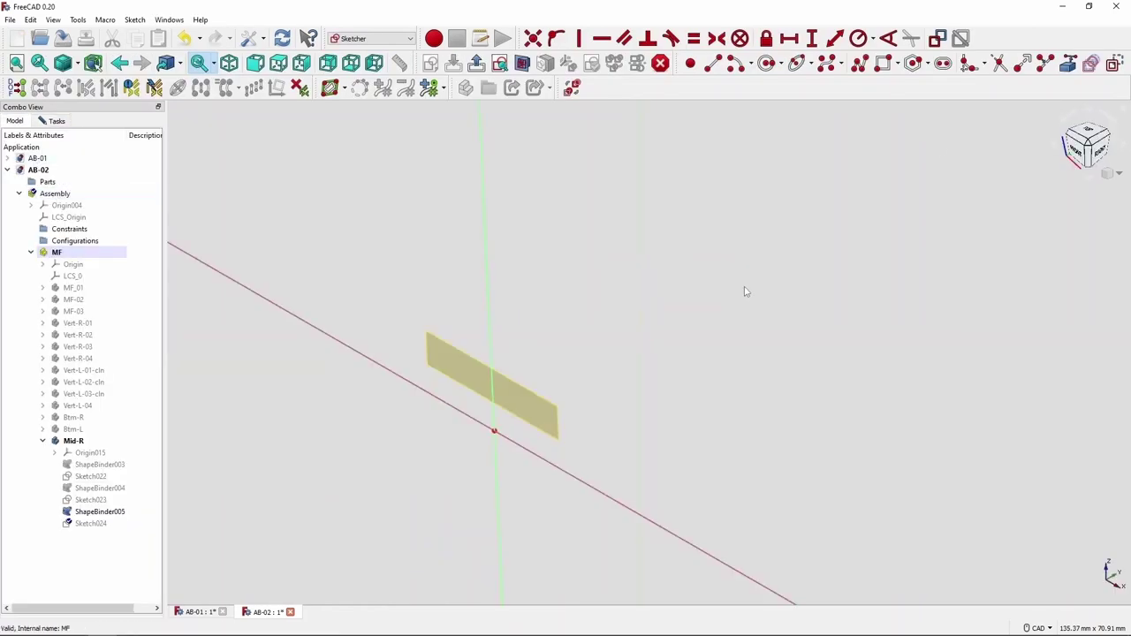
pyautogui.press('Return')
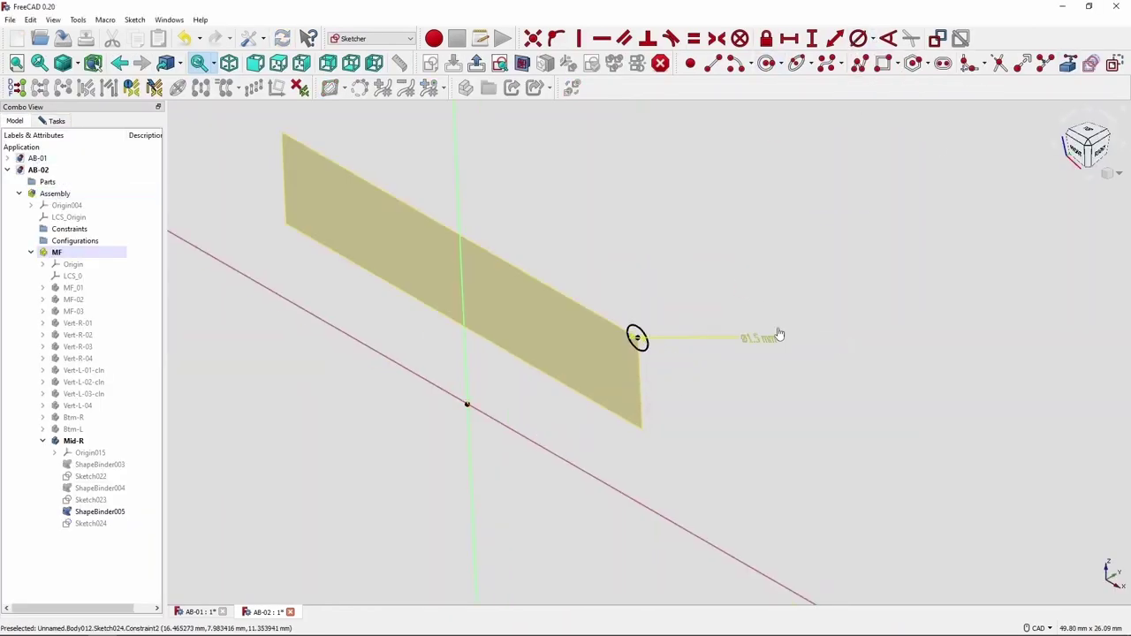
pyautogui.press('Escape')
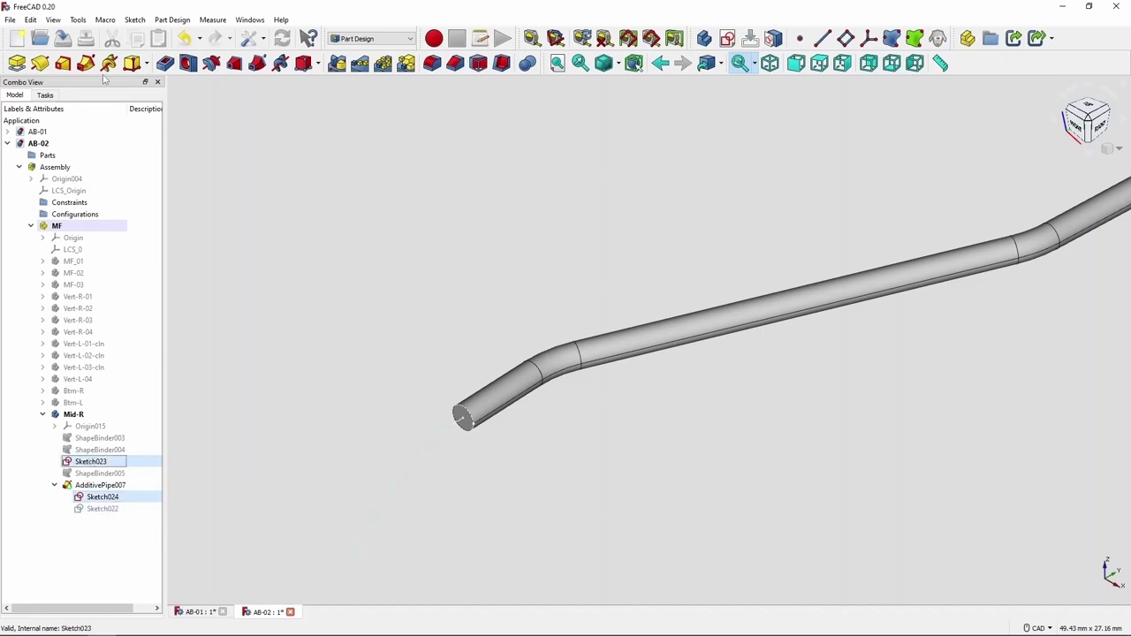
# Step: Show the Btm-R rail and right vertical rods to compare them with the Mid-R tube
pyautogui.click(73, 390)
pyautogui.press('space')
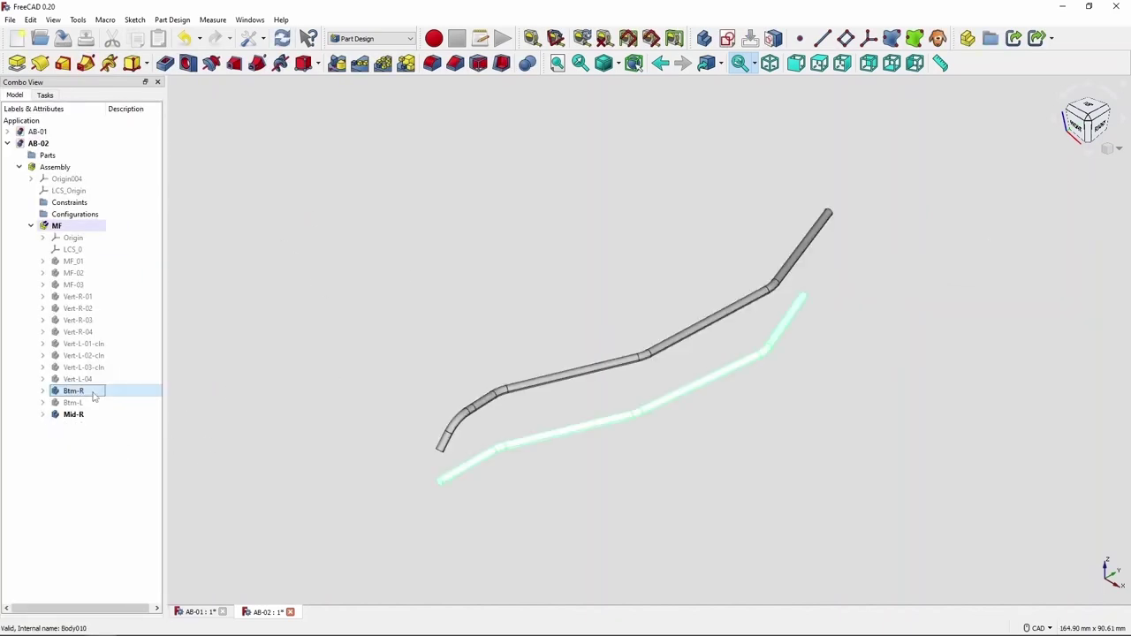
pyautogui.click(78, 296)
pyautogui.keyDown('shift'); pyautogui.click(78, 331); pyautogui.keyUp('shift')
pyautogui.press('space')
pyautogui.click(756, 524)
pyautogui.press('space')
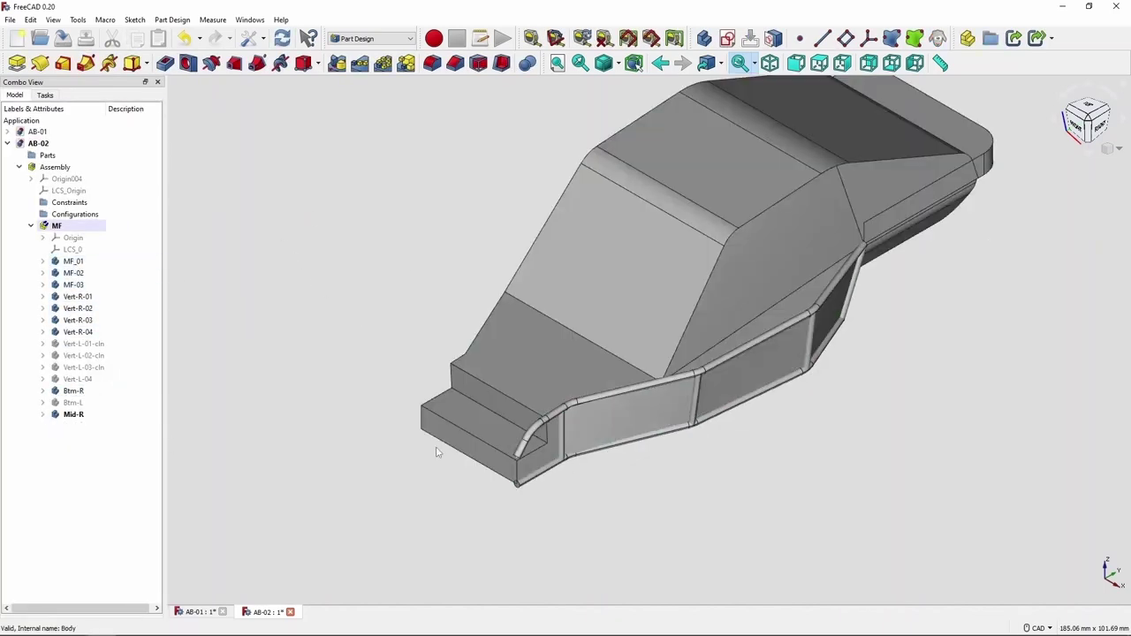
pyautogui.press('space')
# Step: Hide the right-side rods and rail again and show the MF_01 body
pyautogui.click(367, 362)
pyautogui.click(78, 296)
pyautogui.keyDown('shift'); pyautogui.click(78, 332); pyautogui.keyUp('shift')
pyautogui.press('space')
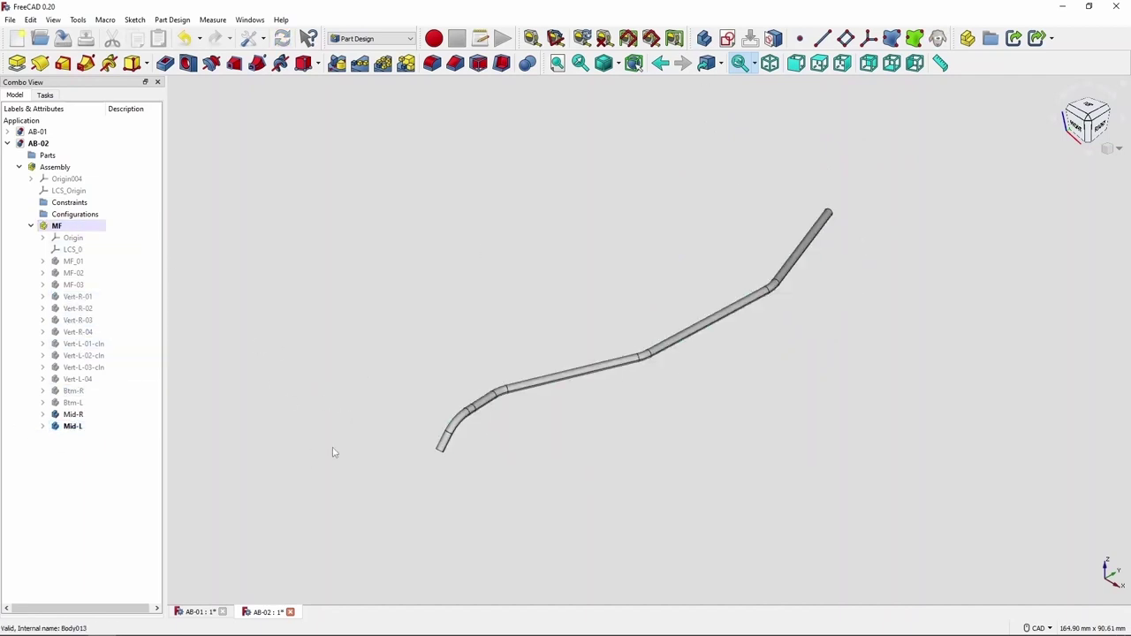
pyautogui.press('space')
# Step: Bind the frame's top face into Mid-L and start a sketch on it
pyautogui.click(532, 291)
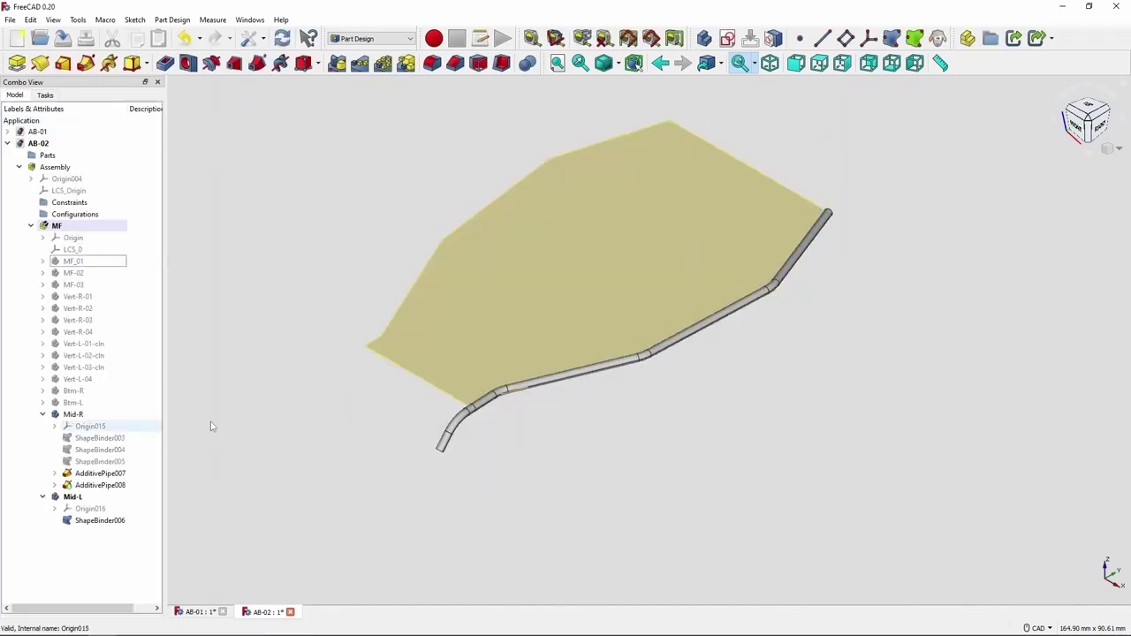
pyautogui.press('space')
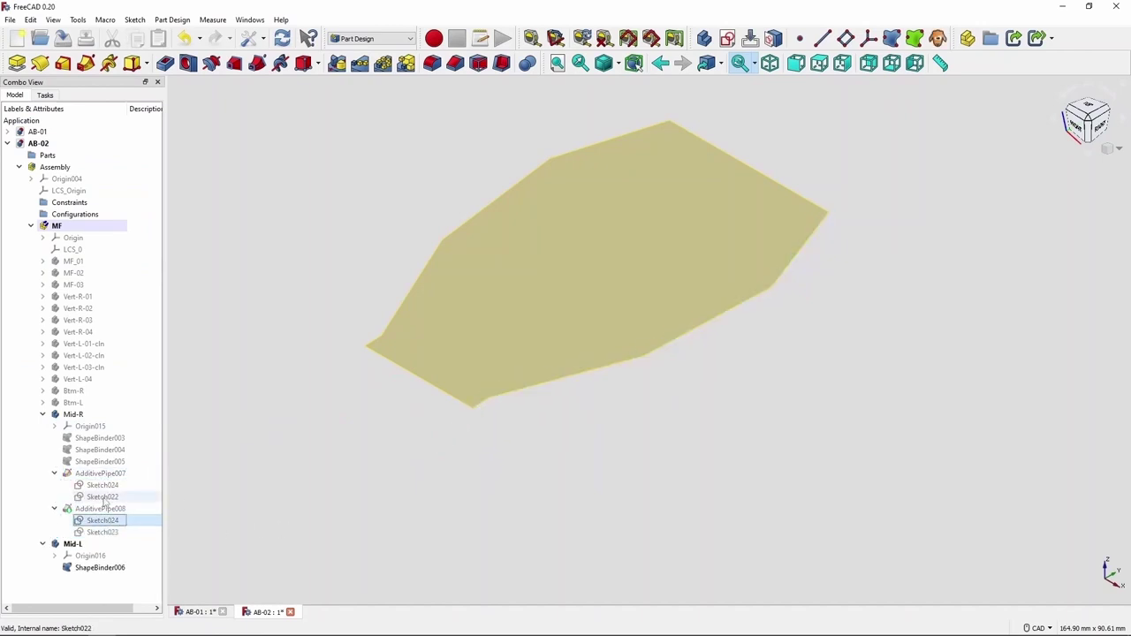
pyautogui.click(100, 567)
pyautogui.click(703, 38)
pyautogui.doubleClick(51, 160)
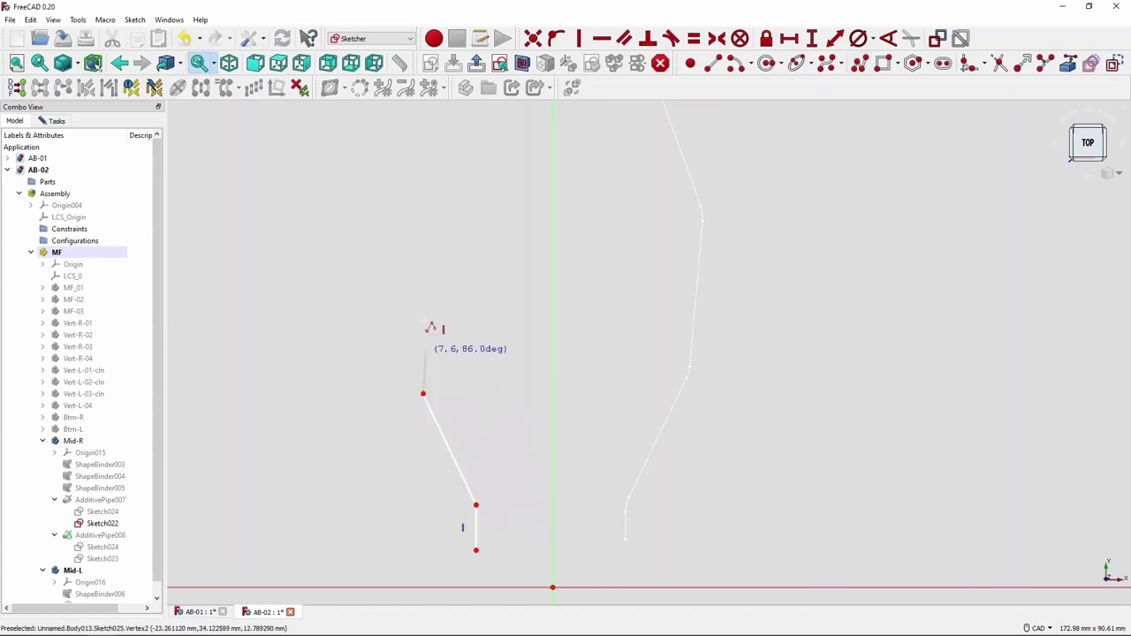
# Step: Place the last corner of the left path, then close and reopen the Mid-L path sketch
pyautogui.click(405, 208)
pyautogui.scroll(-2, 408, 212)
pyautogui.press('Escape')
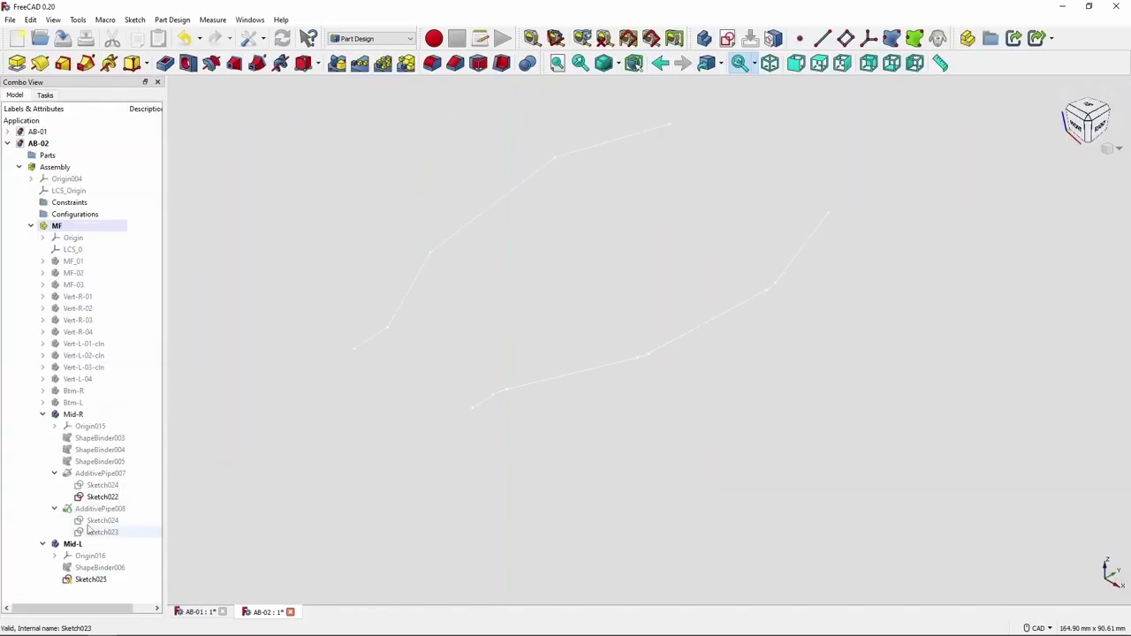
pyautogui.moveTo(118, 244); pyautogui.dragTo(151, 240)
pyautogui.doubleClick(90, 461)
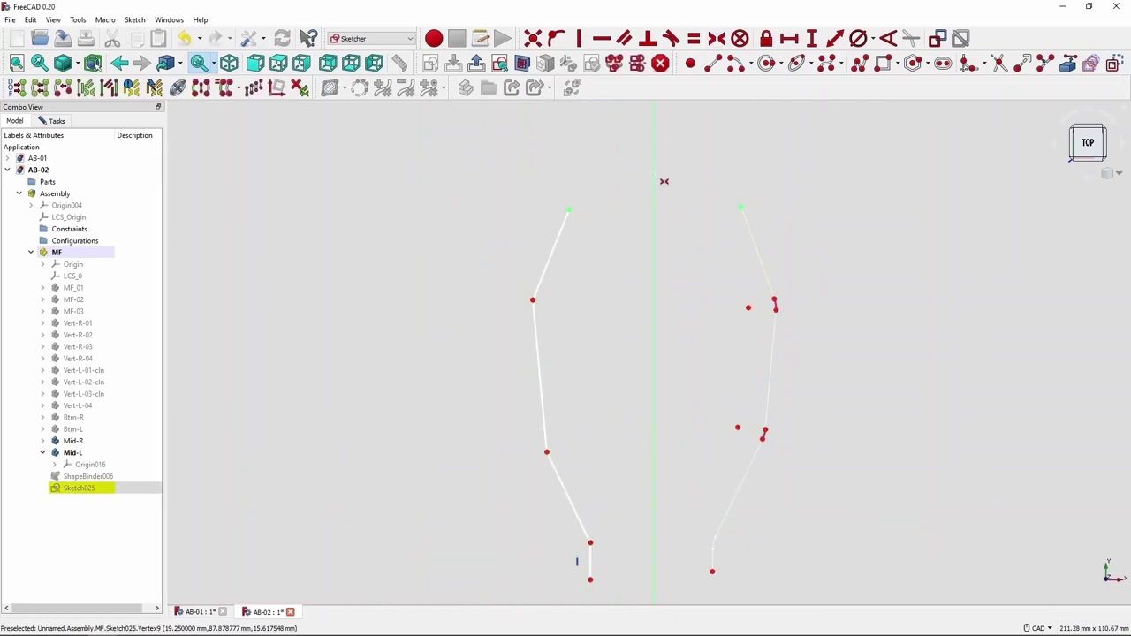
pyautogui.scroll(3, 664, 182)
pyautogui.scroll(-4, 664, 182)
pyautogui.scroll(3, 501, 206)
# Step: Undo the corner fillets, make the paired segments equal in length, and close the sketch
pyautogui.hotkey('ctrl', 'z')
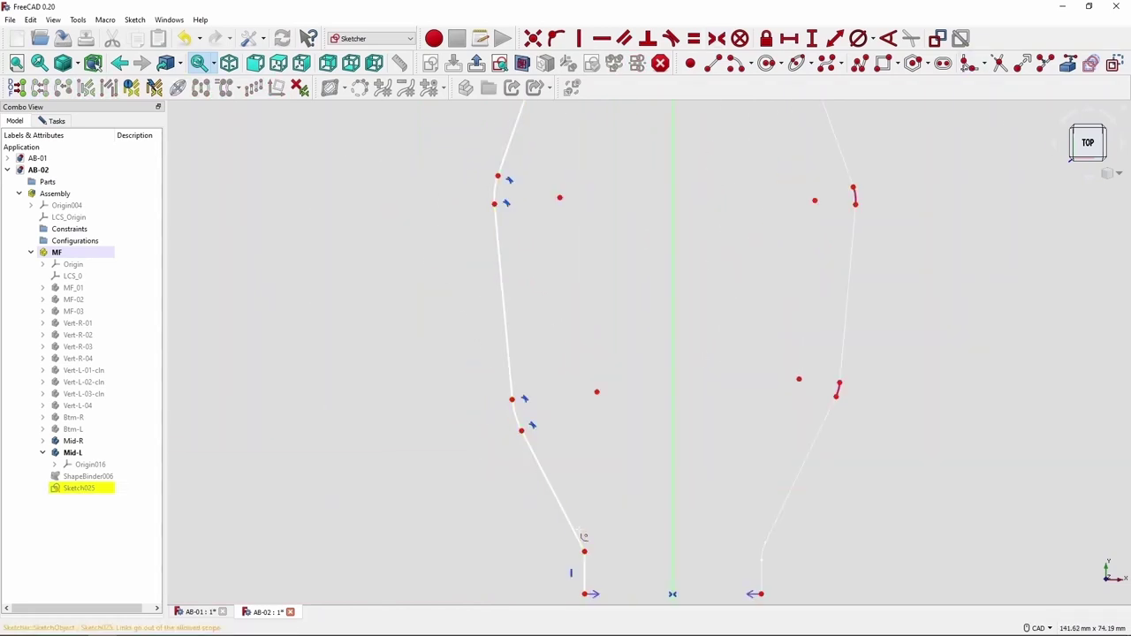
pyautogui.press('Escape')
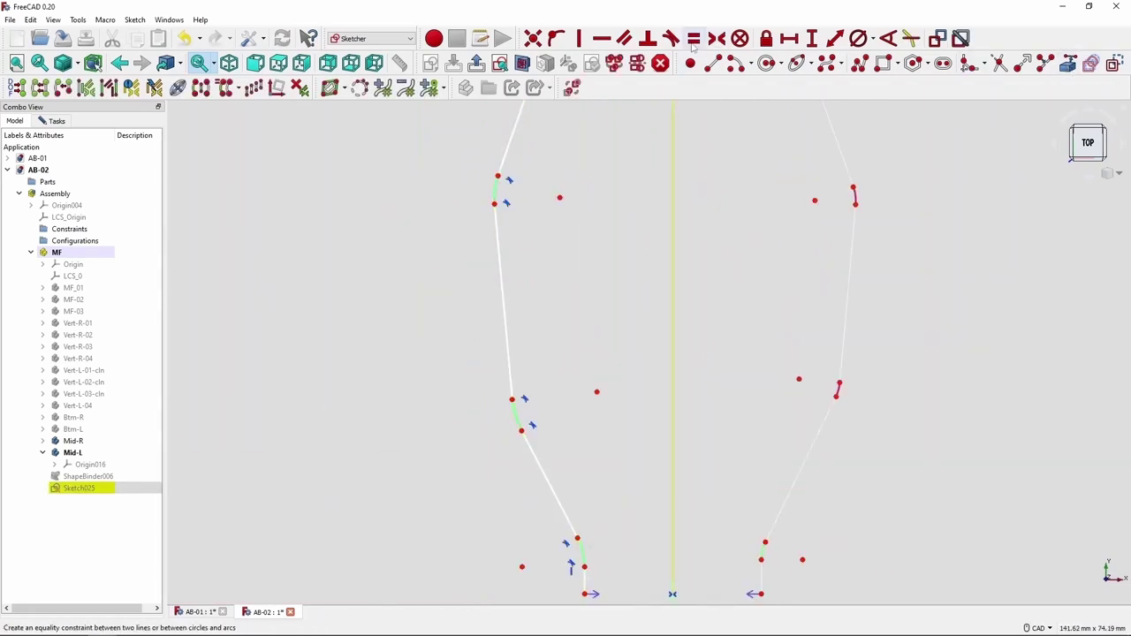
pyautogui.click(693, 40)
pyautogui.scroll(-2, 689, 345)
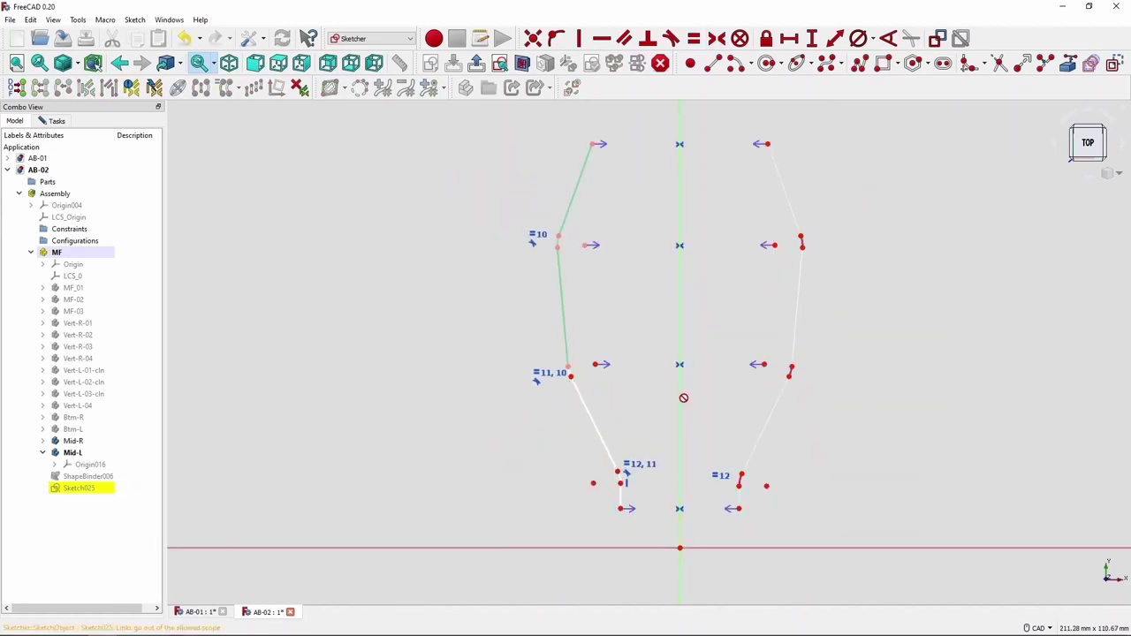
pyautogui.scroll(2, 683, 397)
pyautogui.click(51, 121)
# Step: Tidy the Mid-R branch in the tree and make the MF_01 body visible
pyautogui.click(73, 144)
pyautogui.click(100, 497)
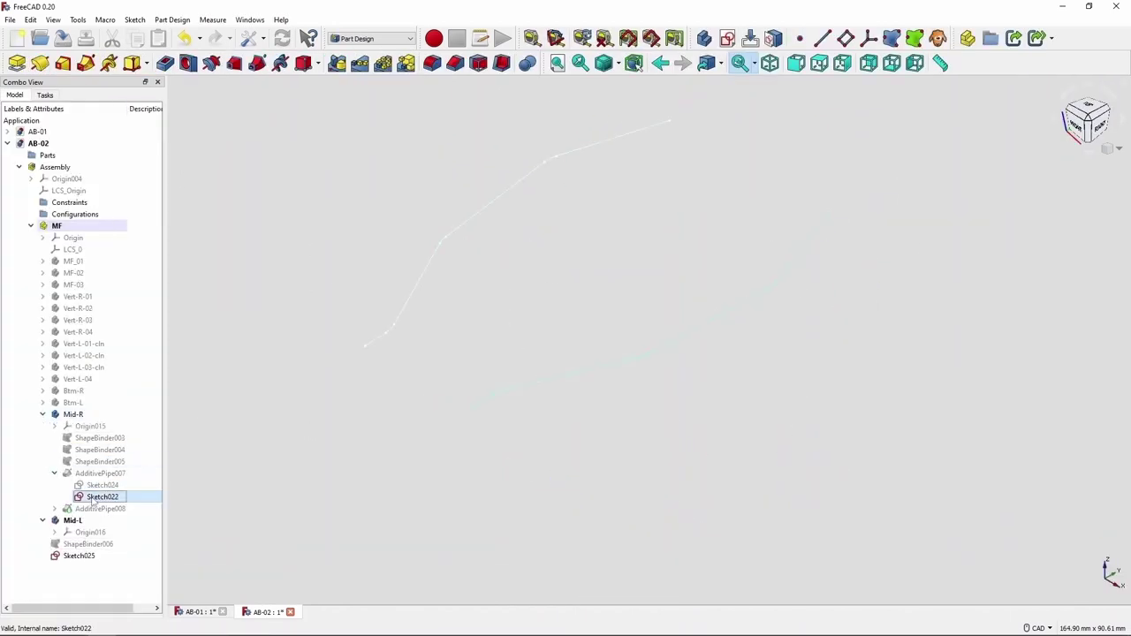
pyautogui.click(54, 472)
pyautogui.click(42, 415)
pyautogui.click(72, 261)
pyautogui.press('space')
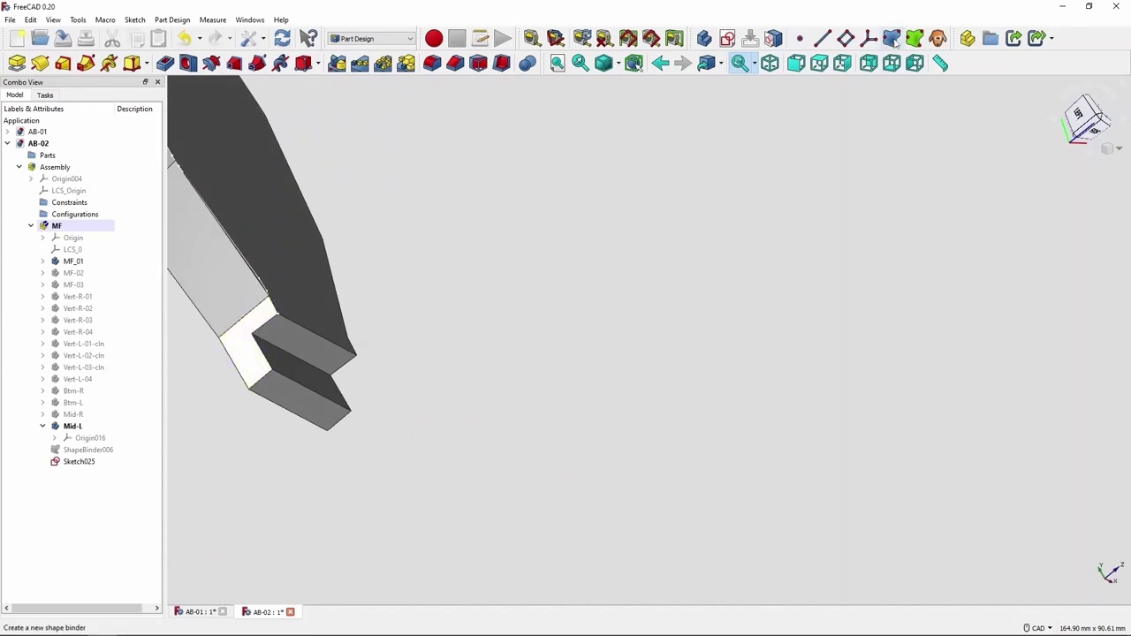
# Step: Add a ShapeBinder and a new sketch in Mid-L, showing Mid-R for reference
pyautogui.click(891, 38)
pyautogui.click(704, 38)
pyautogui.click(15, 121)
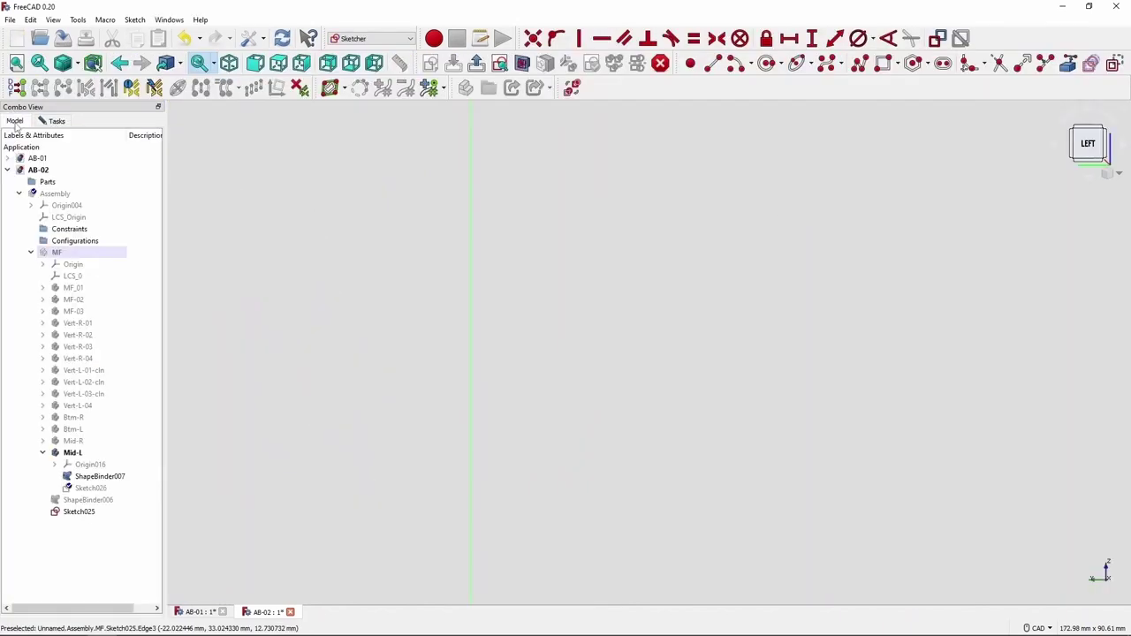
pyautogui.click(73, 440)
pyautogui.press('space')
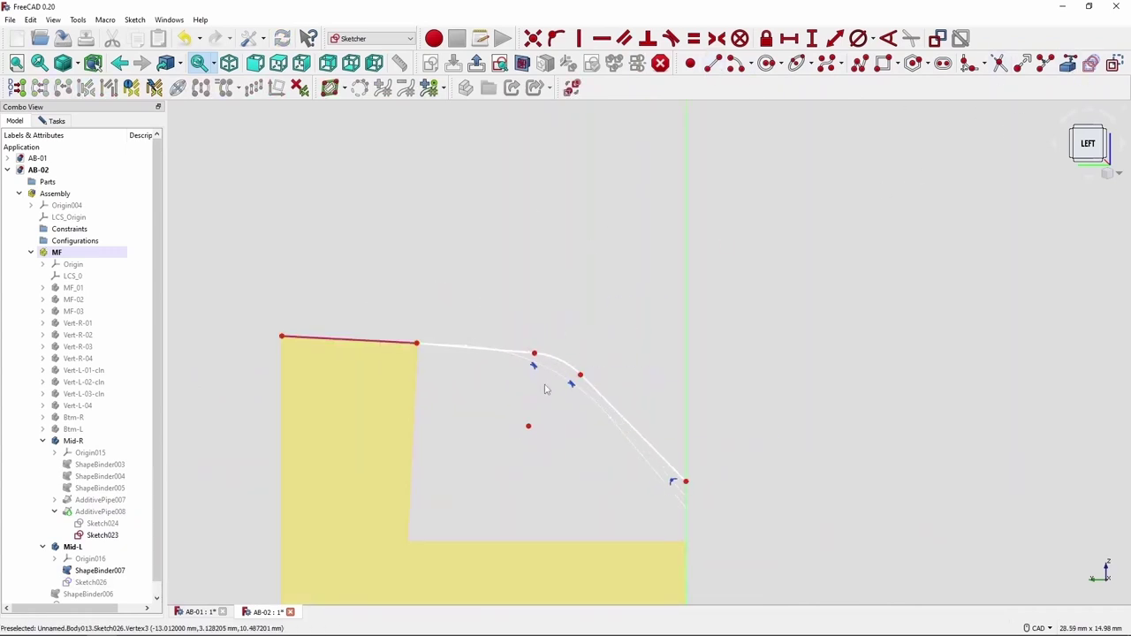
# Step: Give the bend arc a 6 mm radius and lower the path end point slightly
pyautogui.click(557, 360)
pyautogui.click(858, 38)
pyautogui.press('Return')
pyautogui.scroll(3, 646, 462)
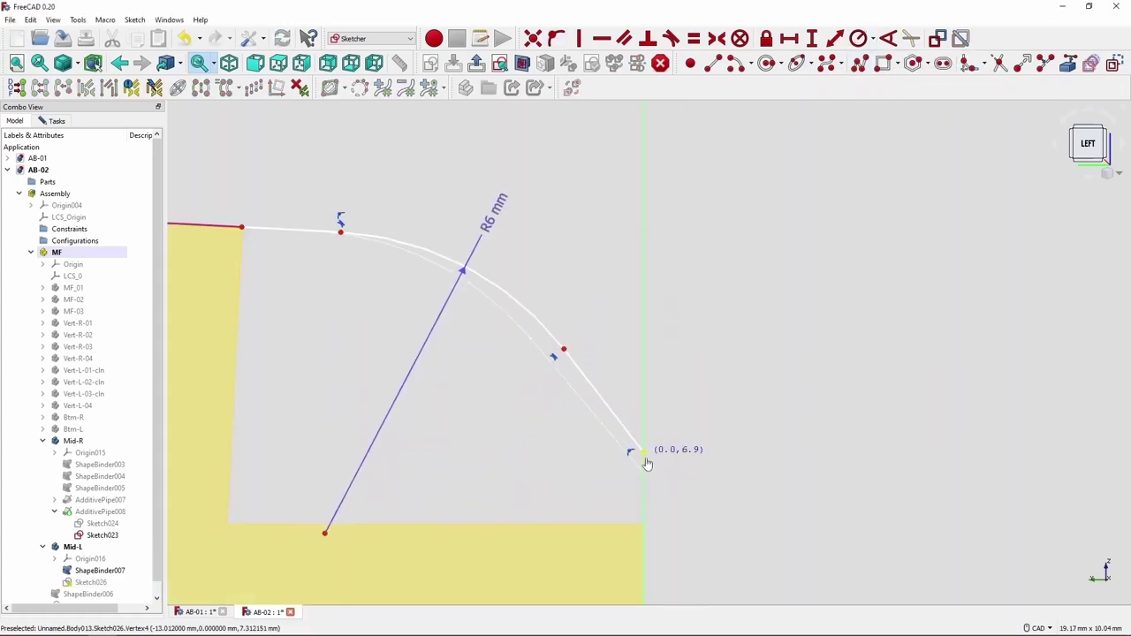
pyautogui.moveTo(646, 463); pyautogui.dragTo(648, 491)
# Step: Set the end line to 140° and 3.5 mm long, then close Sketch026
pyautogui.click(580, 378)
pyautogui.write('ka')
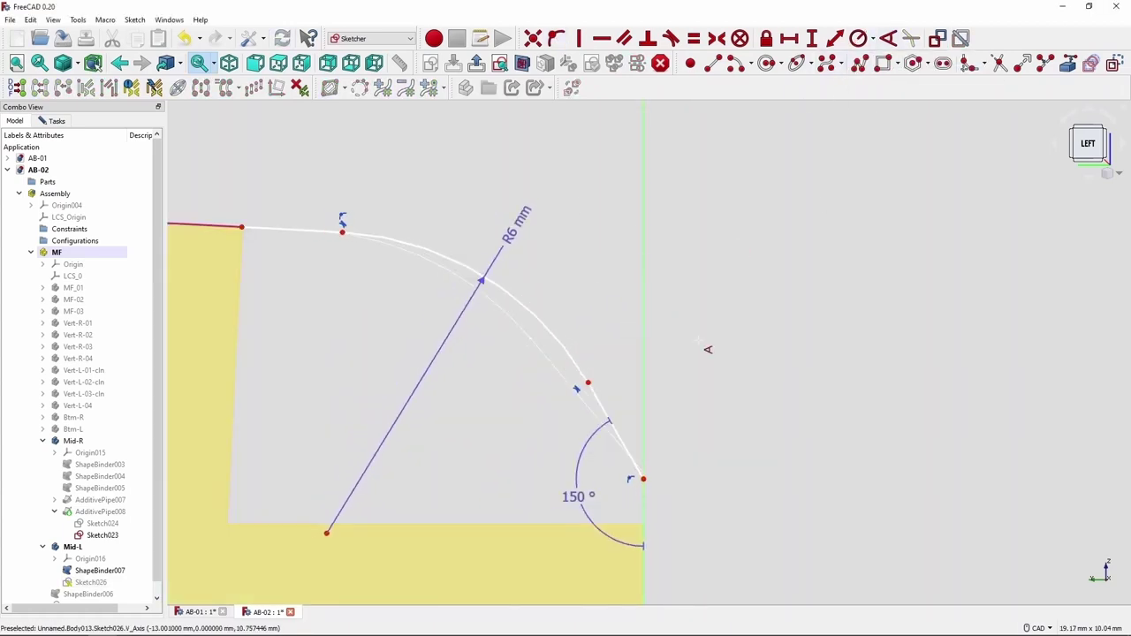
pyautogui.write('140')
pyautogui.press('Return')
pyautogui.scroll(5, 588, 396)
pyautogui.click(576, 433)
pyautogui.write('kd')
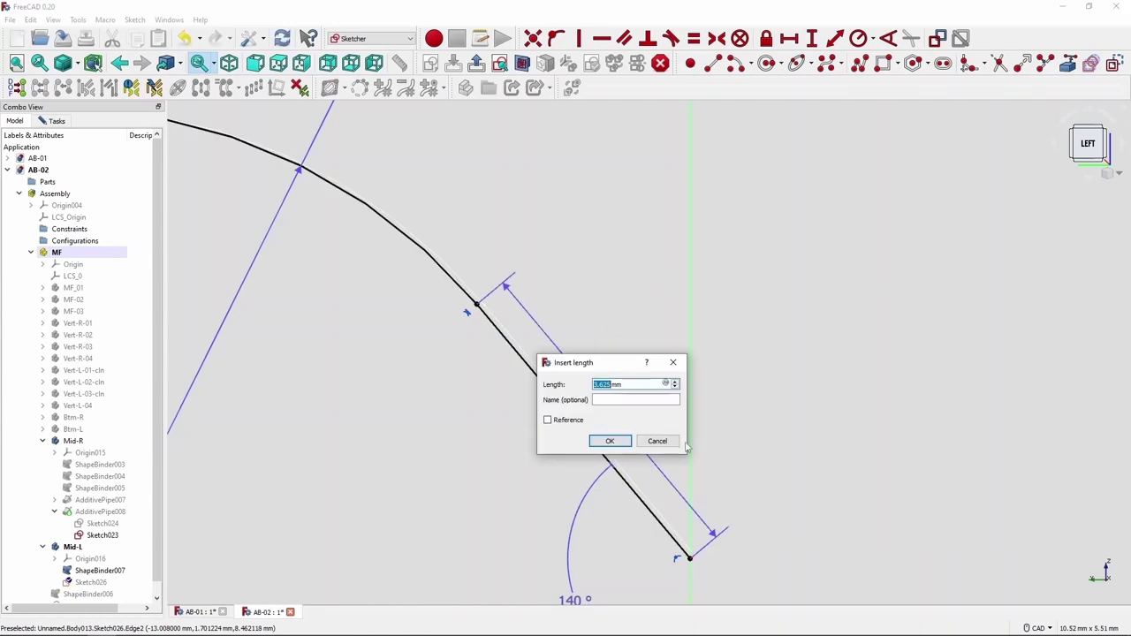
pyautogui.write('3.5')
pyautogui.press('Return')
pyautogui.click(57, 121)
pyautogui.click(76, 145)
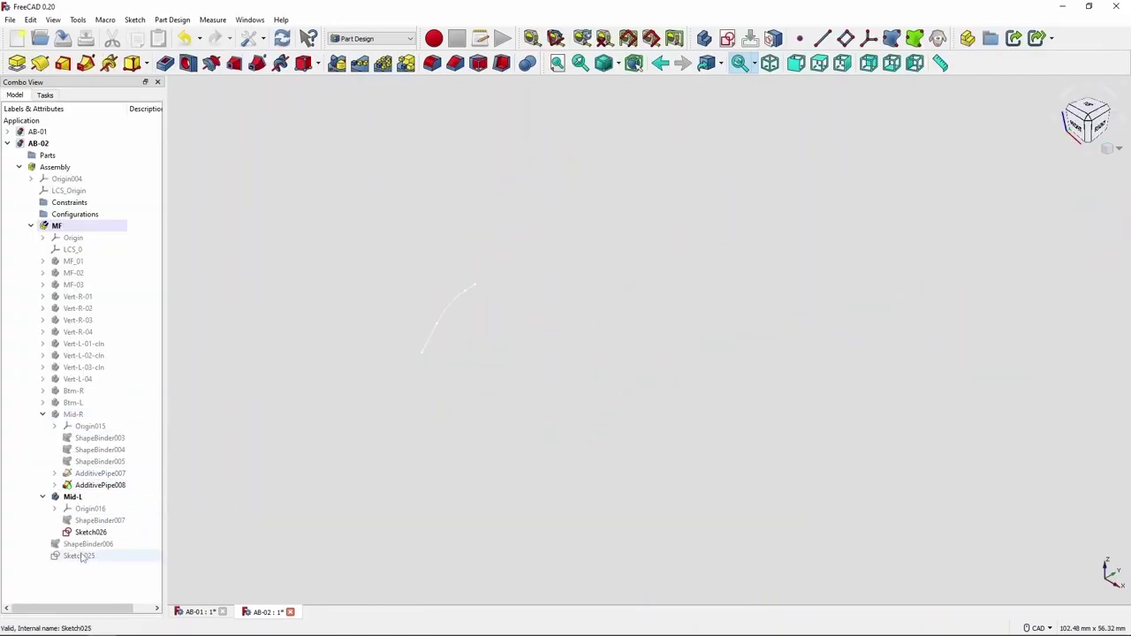
# Step: Move ShapeBinder006 into Mid-L and sketch a 1.5 mm circle on the path end
pyautogui.click(42, 414)
pyautogui.moveTo(70, 456); pyautogui.dragTo(58, 443)
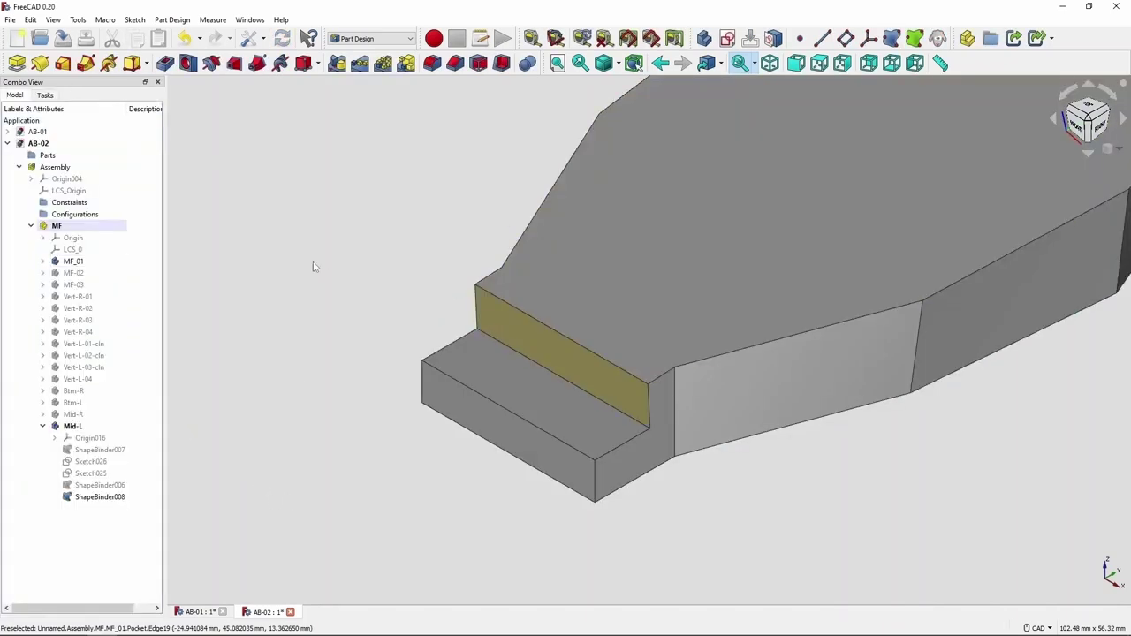
pyautogui.click(727, 38)
pyautogui.click(530, 353)
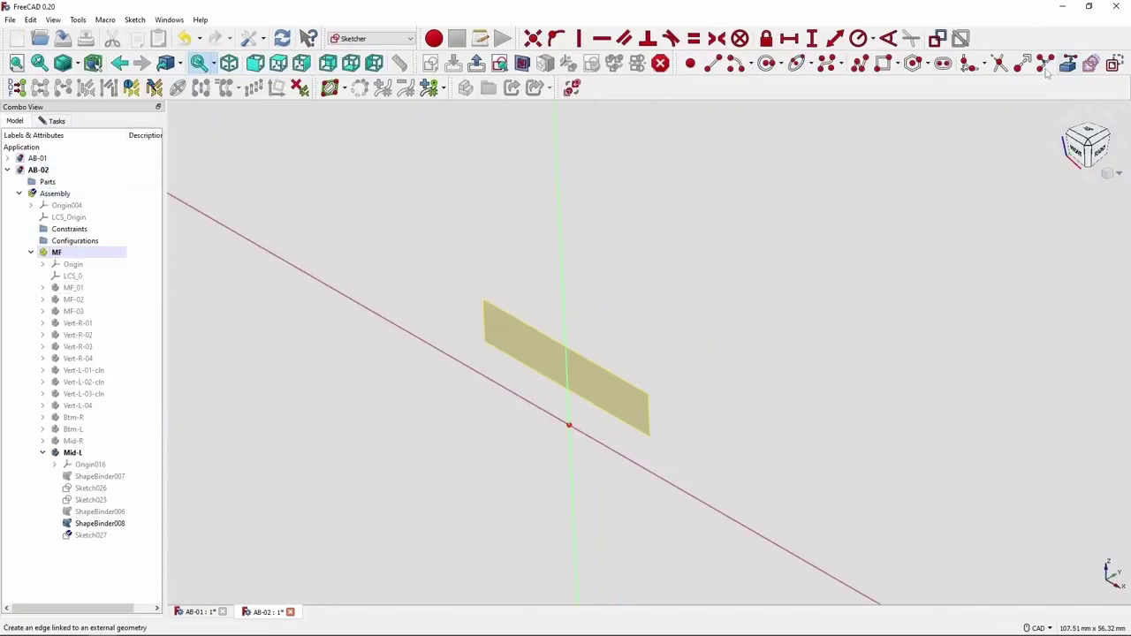
pyautogui.scroll(2, 486, 305)
pyautogui.click(566, 328)
pyautogui.click(576, 336)
pyautogui.click(858, 38)
pyautogui.write('1.5')
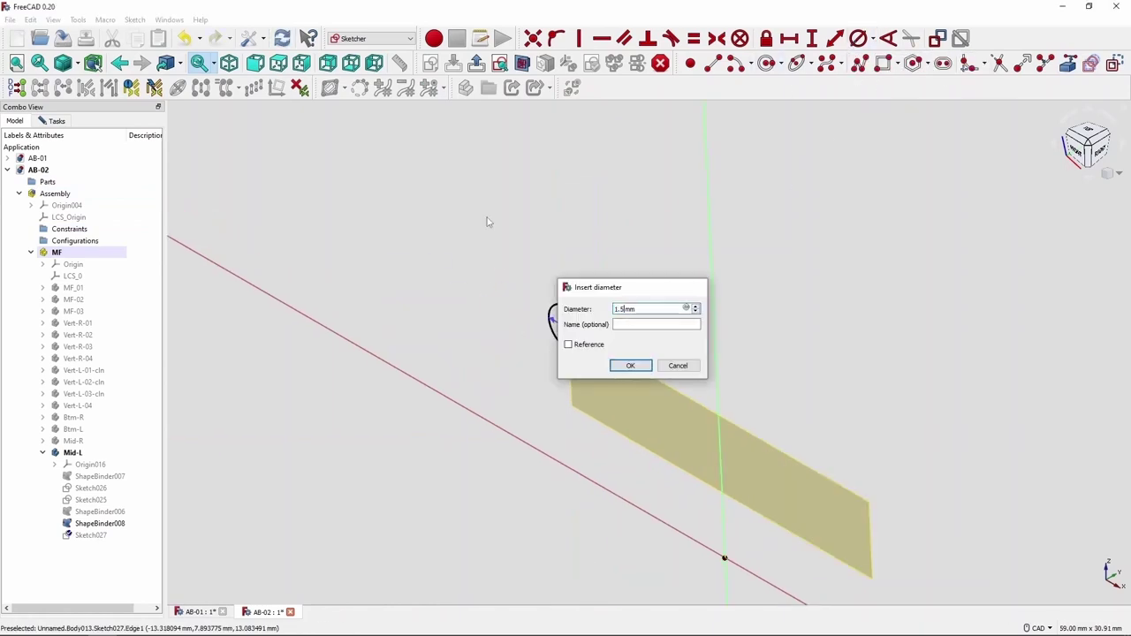
pyautogui.press('Return')
pyautogui.scroll(3, 461, 230)
pyautogui.click(56, 120)
pyautogui.click(76, 144)
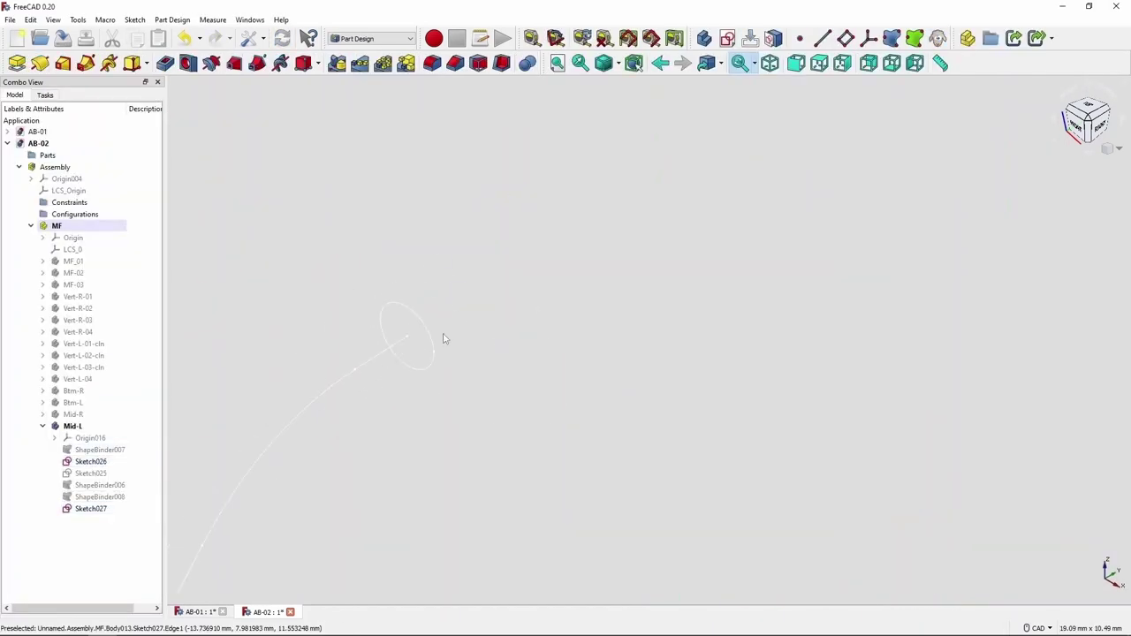
# Step: Sweep the circle along Sketch026 into the AdditivePipe009 tube
pyautogui.click(102, 462)
pyautogui.click(88, 67)
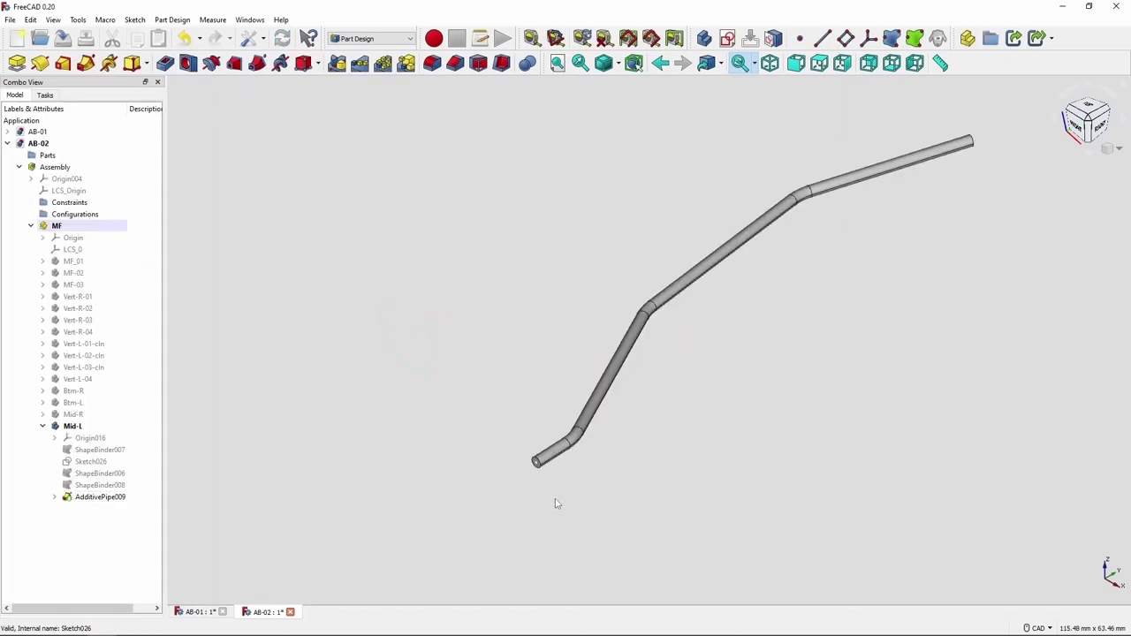
pyautogui.scroll(5, 552, 499)
pyautogui.click(86, 62)
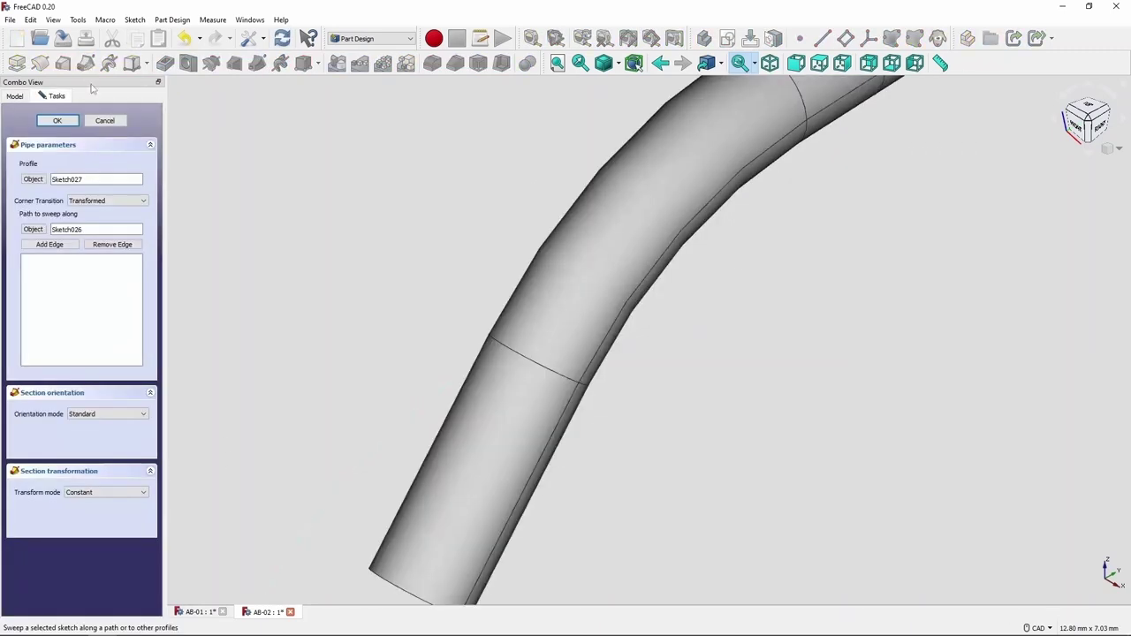
pyautogui.click(39, 118)
# Step: Show the tube bodies Vert-R-01 through Mid-L and colour them blue
pyautogui.keyDown('shift'); pyautogui.click(72, 426); pyautogui.keyUp('shift')
pyautogui.press('space')
pyautogui.rightClick(73, 426)
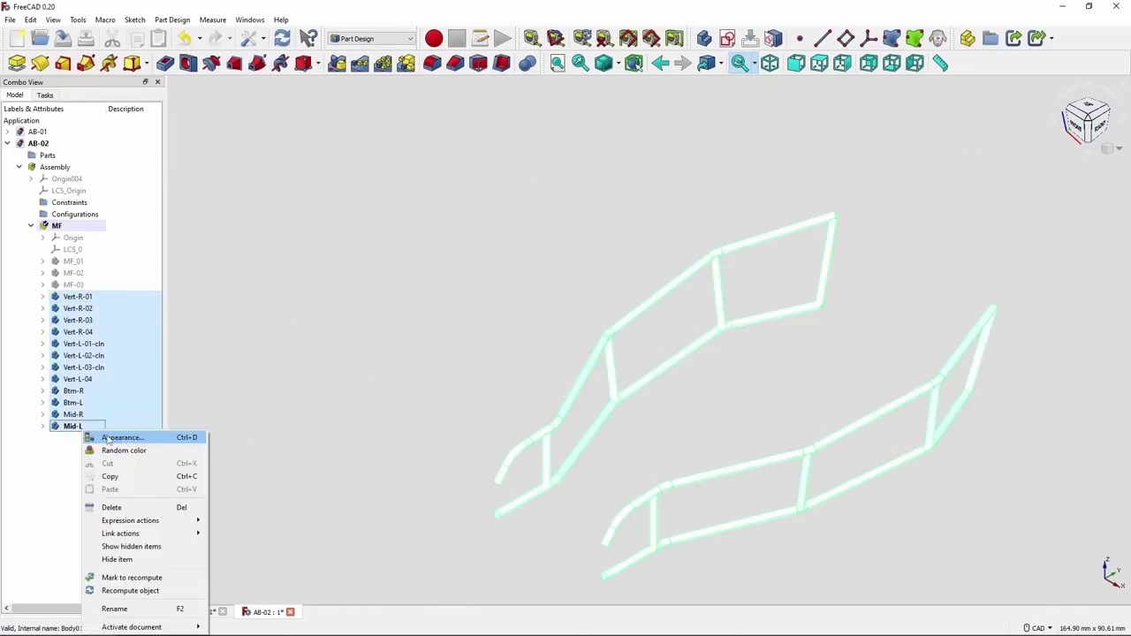
pyautogui.click(128, 437)
pyautogui.click(106, 207)
pyautogui.click(644, 424)
pyautogui.press('0')
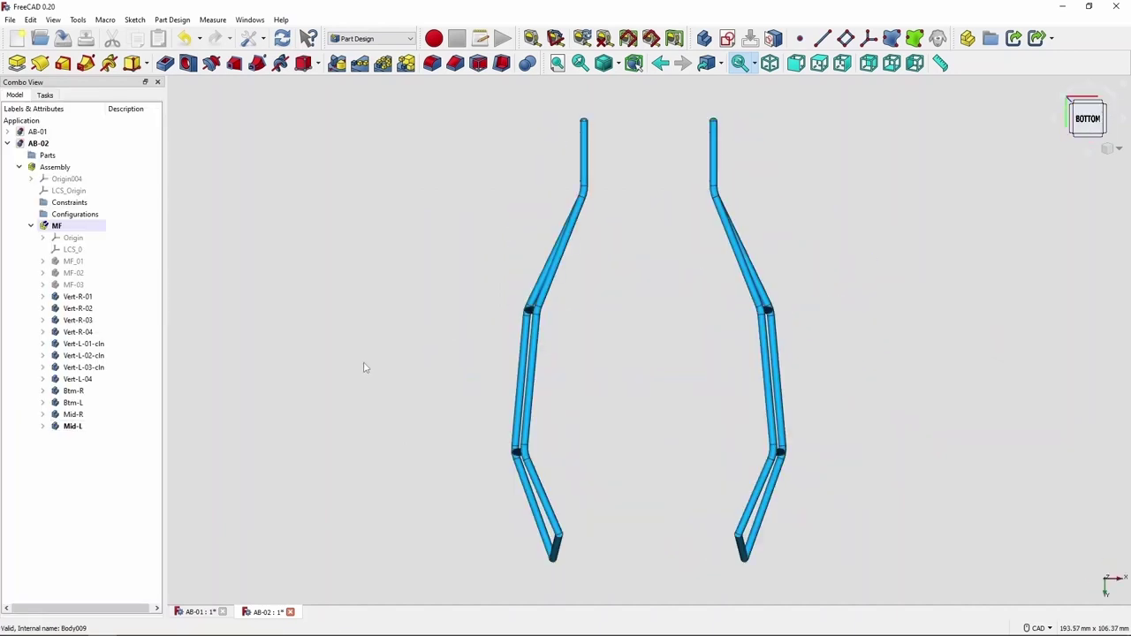
pyautogui.press('Left')
pyautogui.press('Left')
# Step: Hide the blue tube bodies, show MF_01, and add a shape binder to it
pyautogui.click(18, 167)
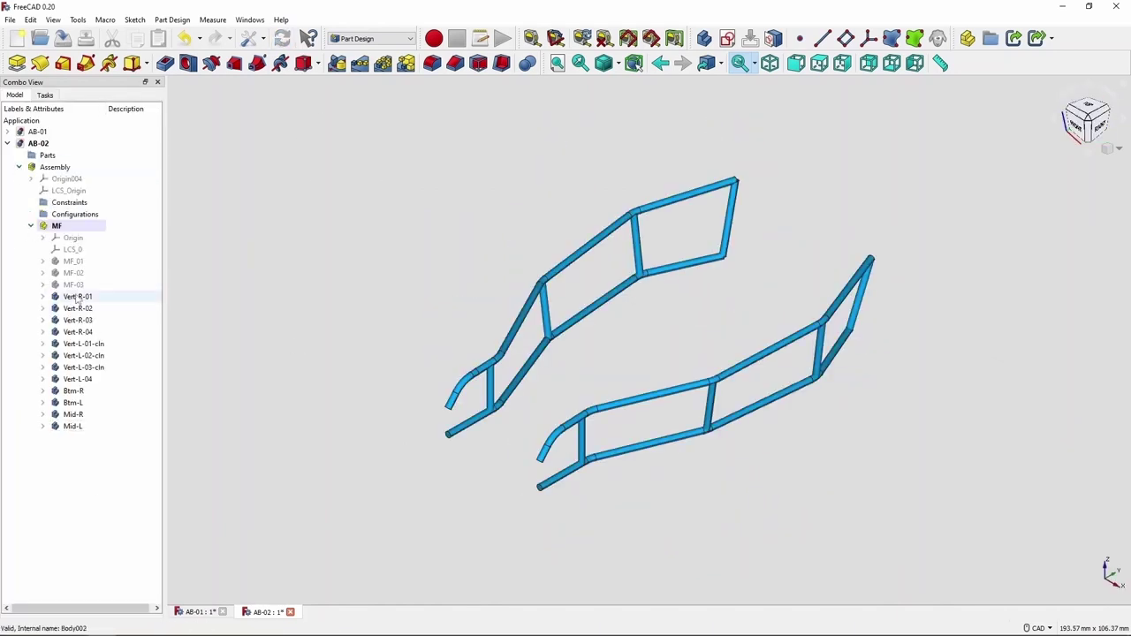
pyautogui.click(77, 379)
pyautogui.keyDown('shift'); pyautogui.click(73, 508); pyautogui.keyUp('shift')
pyautogui.press('space')
pyautogui.click(74, 261)
pyautogui.press('space')
pyautogui.click(891, 37)
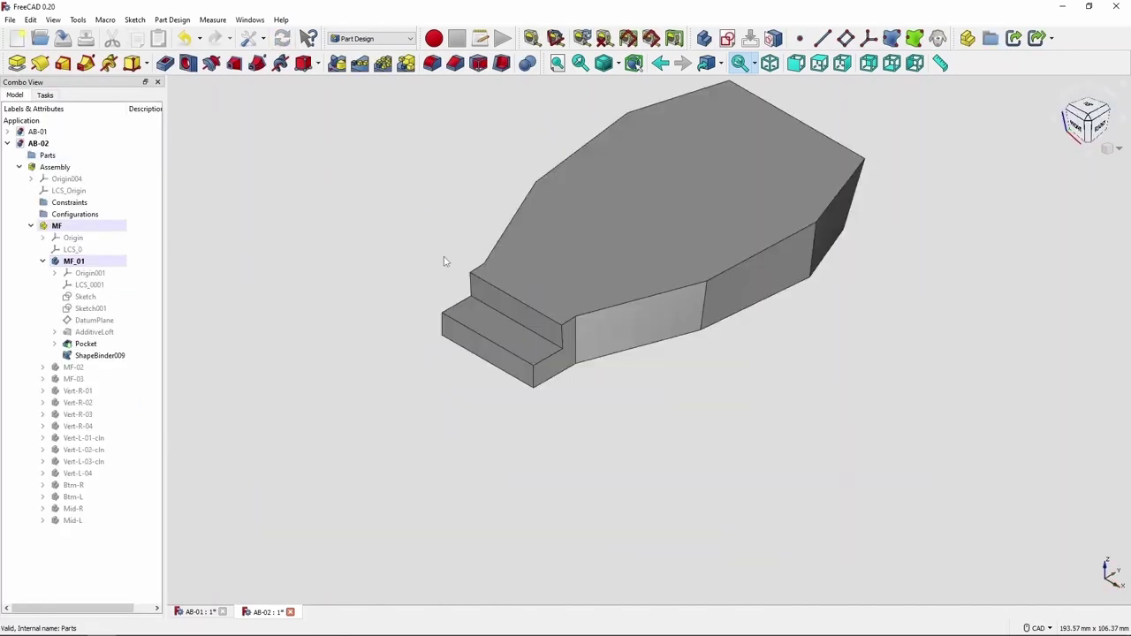
# Step: Start a sketch referencing both tapered frame edges and draw a cross line between them
pyautogui.click(727, 38)
pyautogui.click(38, 118)
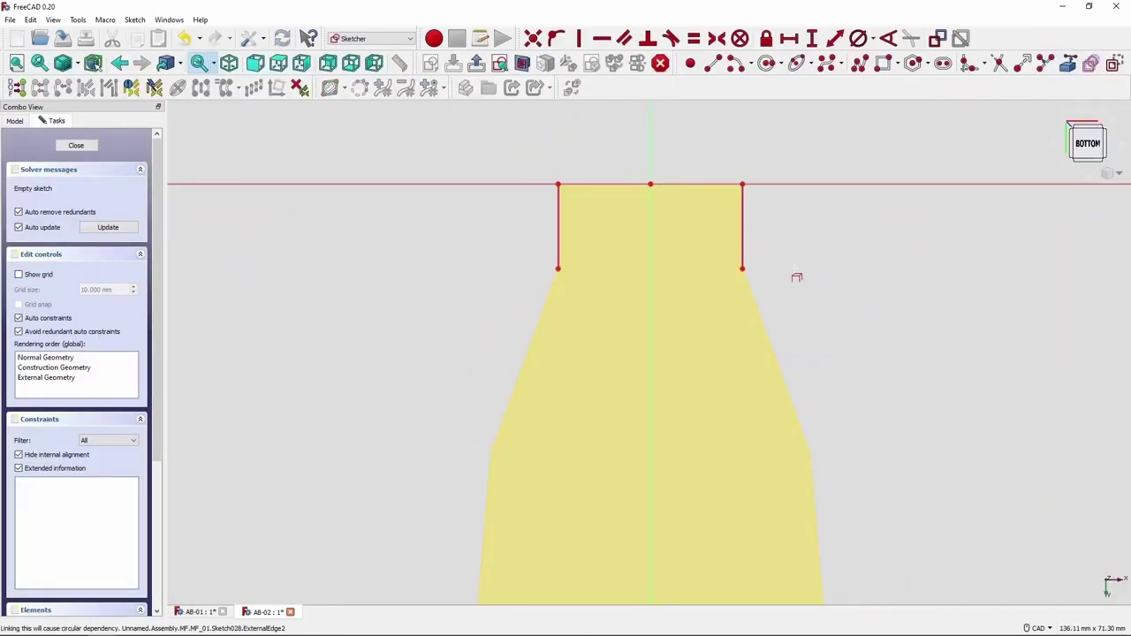
pyautogui.click(761, 318)
pyautogui.scroll(-4, 464, 256)
pyautogui.click(491, 302)
pyautogui.click(508, 239)
pyautogui.click(589, 236)
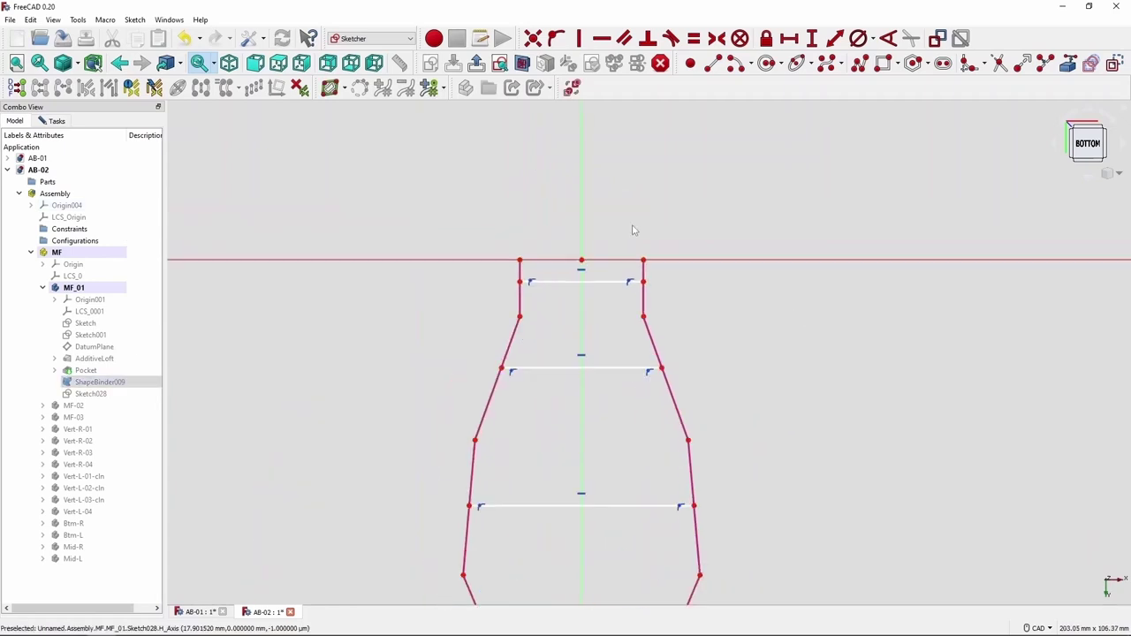
# Step: Constrain the cross lines at 26, 52.5 and 70 mm from the top and close the sketch
pyautogui.click(581, 369)
pyautogui.write('26')
pyautogui.press('Return')
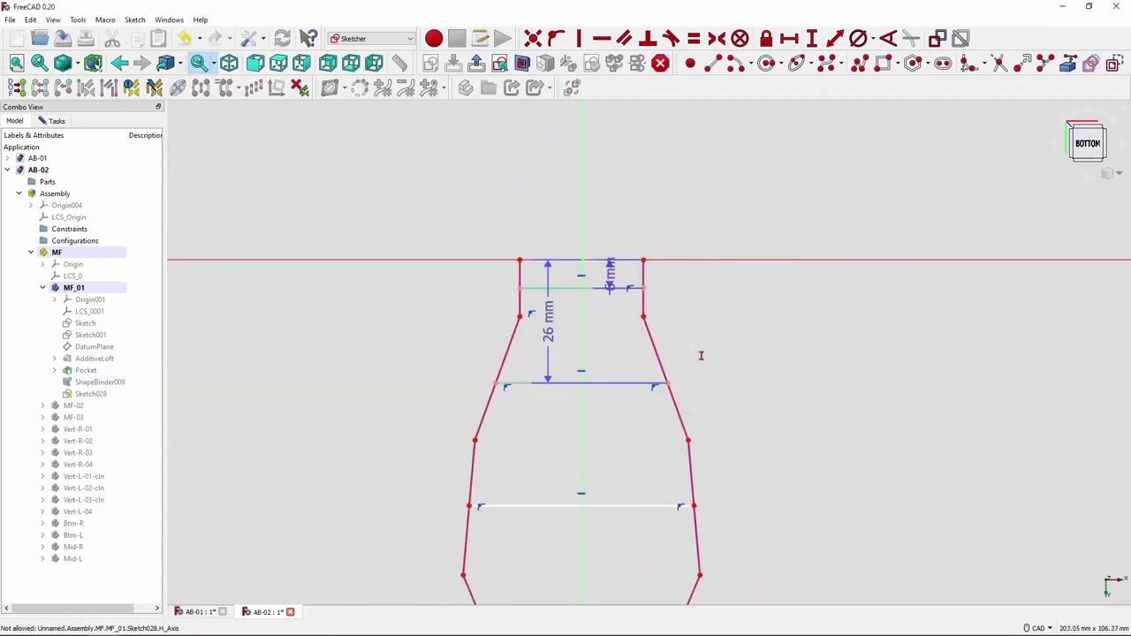
pyautogui.click(581, 506)
pyautogui.write('52.5')
pyautogui.scroll(-2, 821, 346)
pyautogui.click(622, 531)
pyautogui.write('70')
pyautogui.press('Return')
pyautogui.scroll(2, 580, 364)
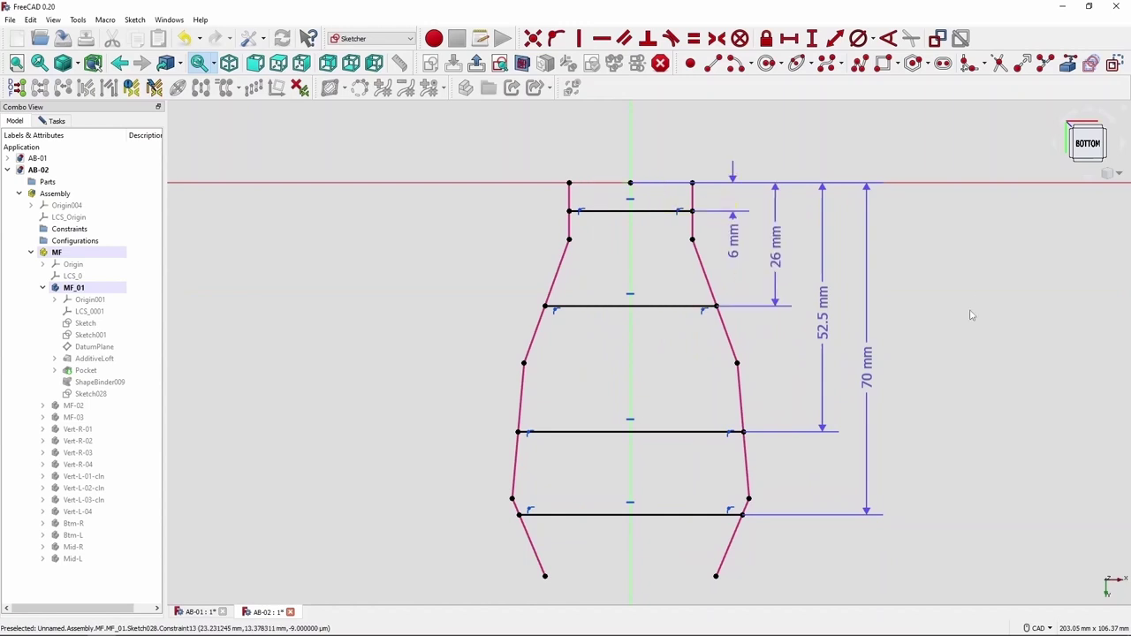
pyautogui.press('Escape')
pyautogui.click(42, 262)
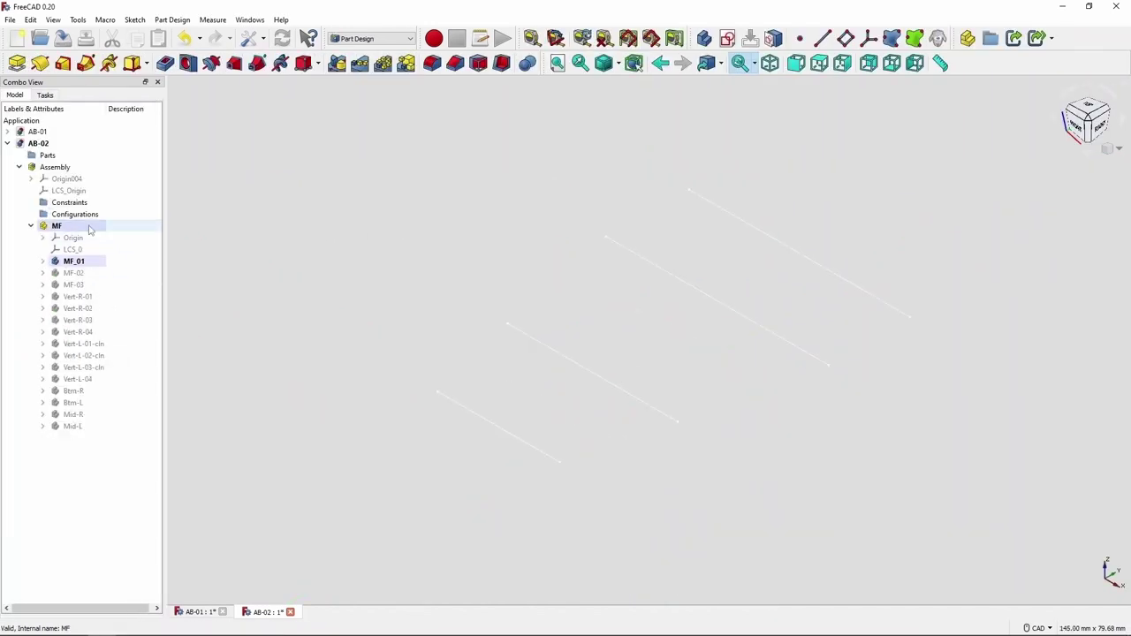
# Step: Sweep a circle along the lowest cross line to make the Btm-Cs-01 tube
pyautogui.click(727, 38)
pyautogui.click(55, 118)
pyautogui.click(517, 267)
pyautogui.click(518, 257)
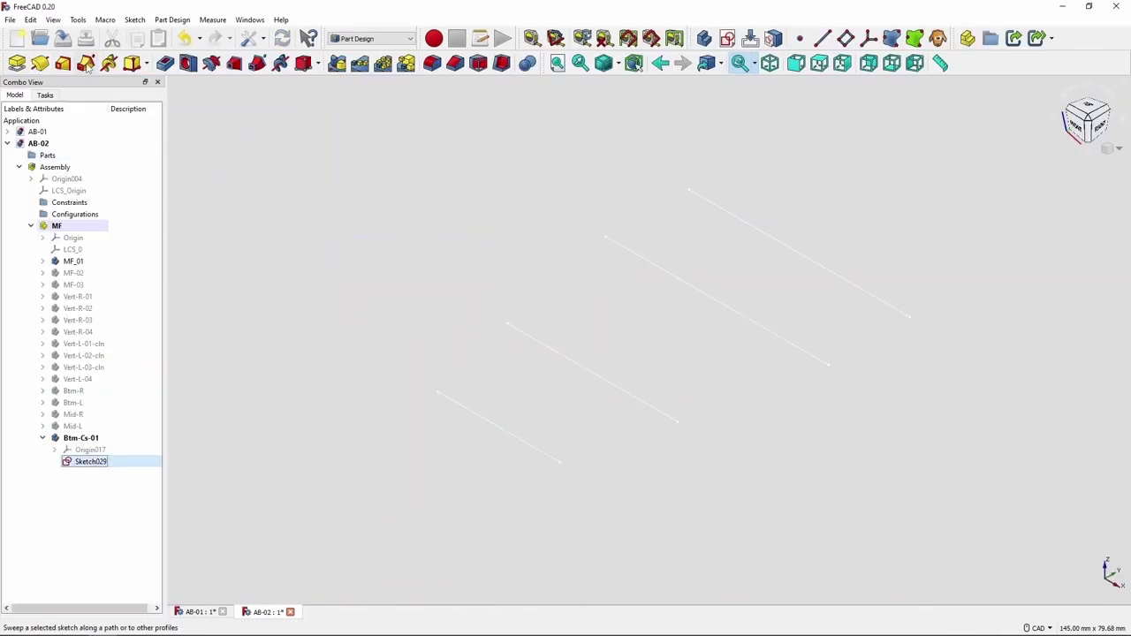
pyautogui.click(86, 62)
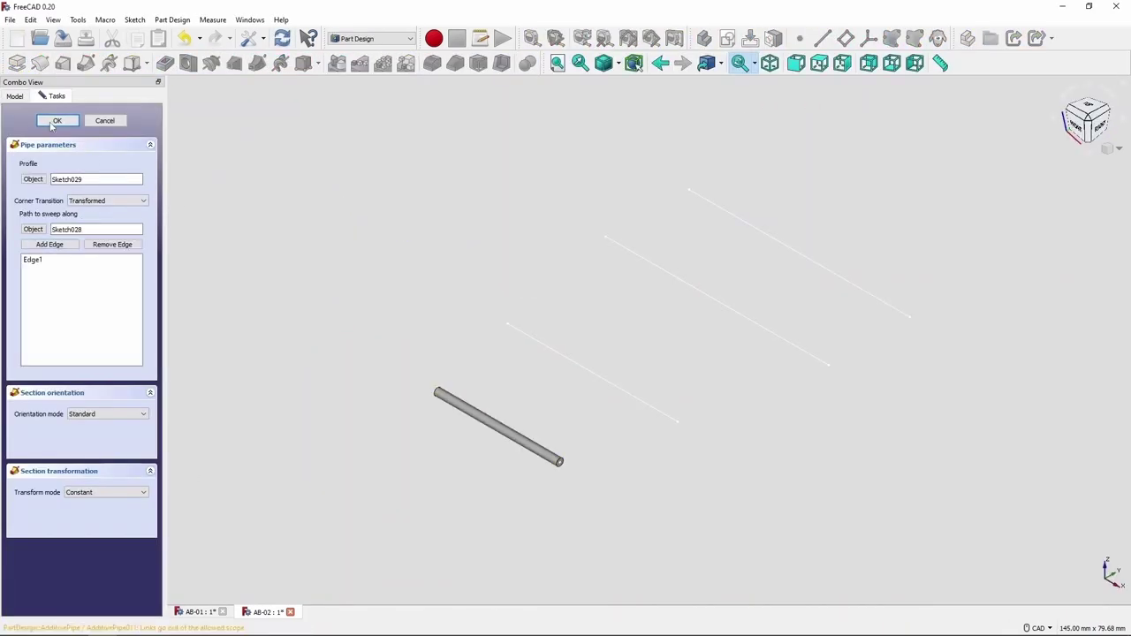
pyautogui.click(56, 118)
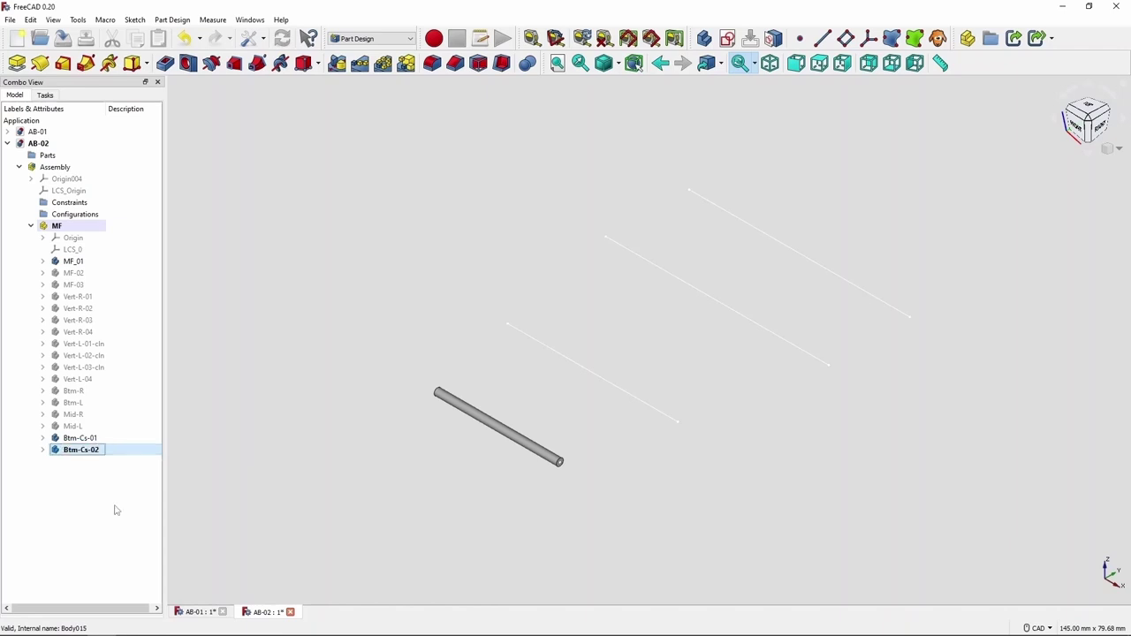
# Step: Sweep a circle along the middle frame line to make the Btm-Cs-02 tube
pyautogui.click(726, 38)
pyautogui.click(568, 352)
pyautogui.click(568, 348)
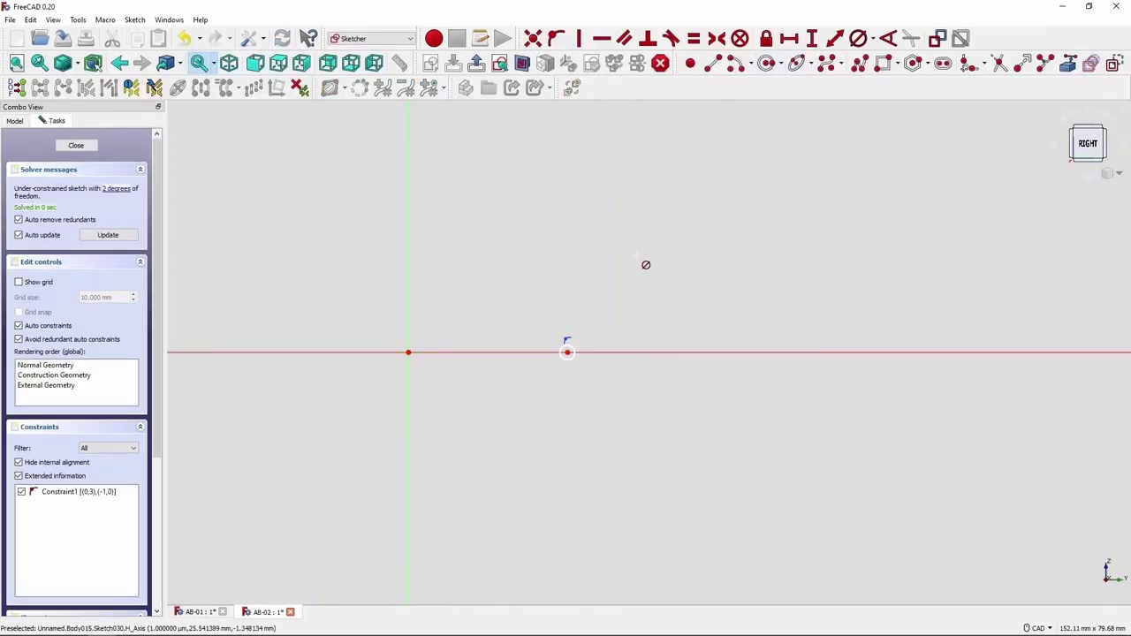
pyautogui.click(568, 348)
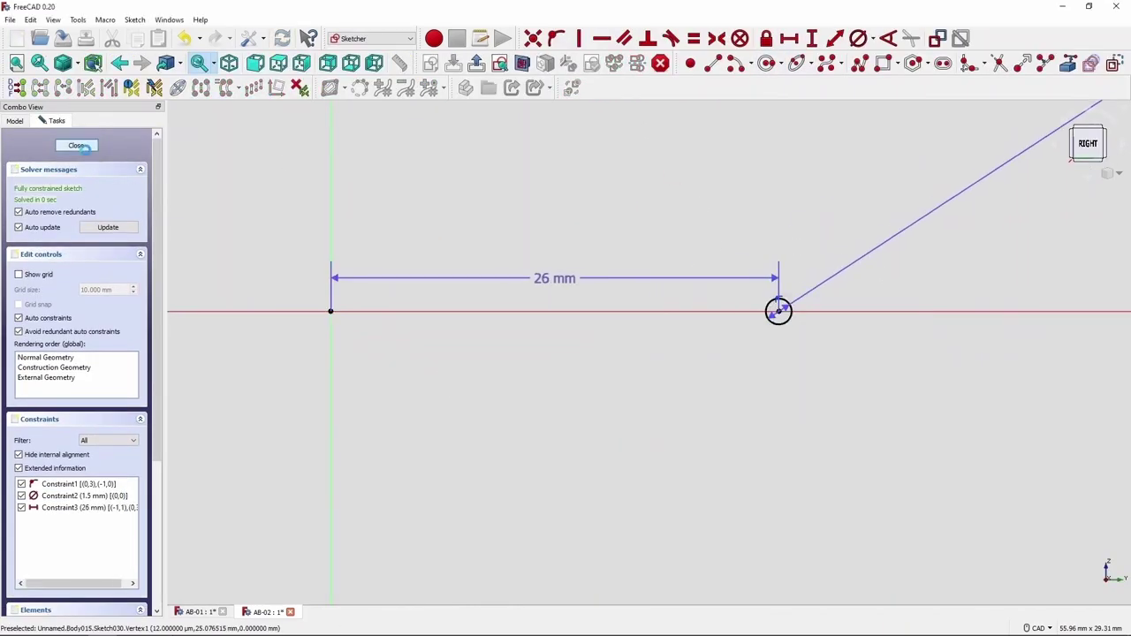
pyautogui.click(86, 63)
pyautogui.click(53, 119)
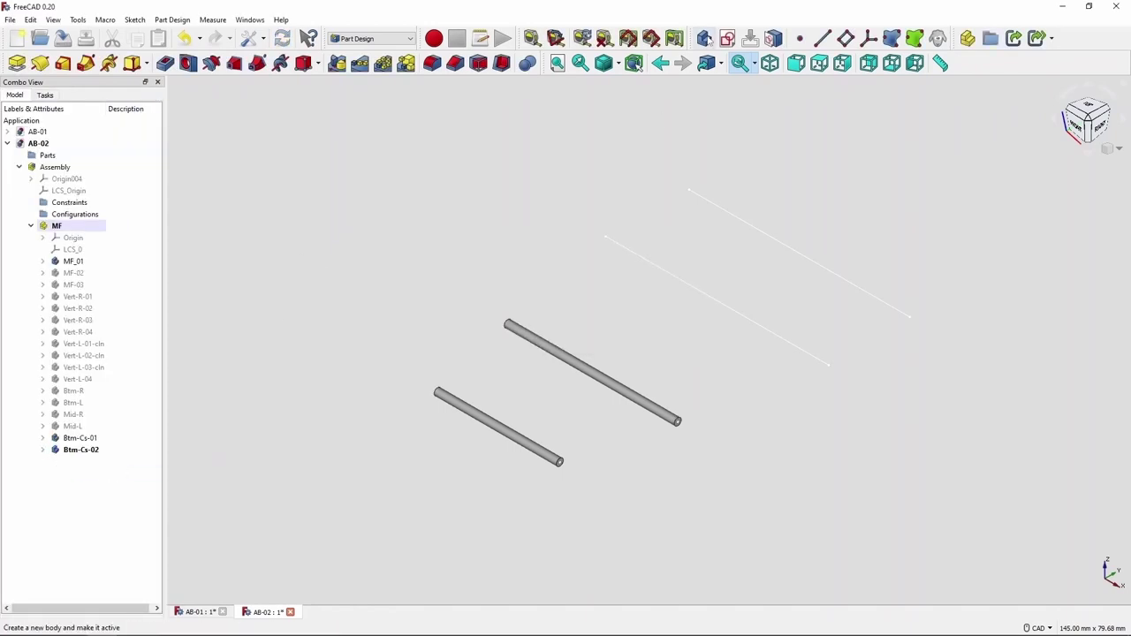
# Step: Add a third cross tube from a circle placed 52.5 mm from the origin
pyautogui.click(727, 38)
pyautogui.click(103, 119)
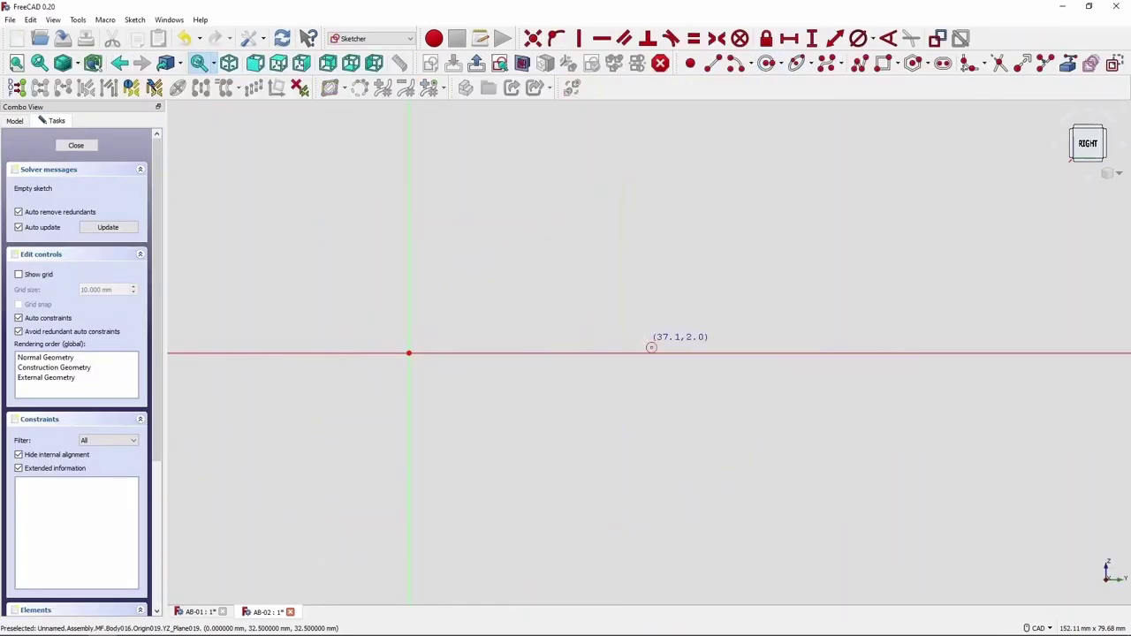
pyautogui.click(742, 353)
pyautogui.click(742, 353)
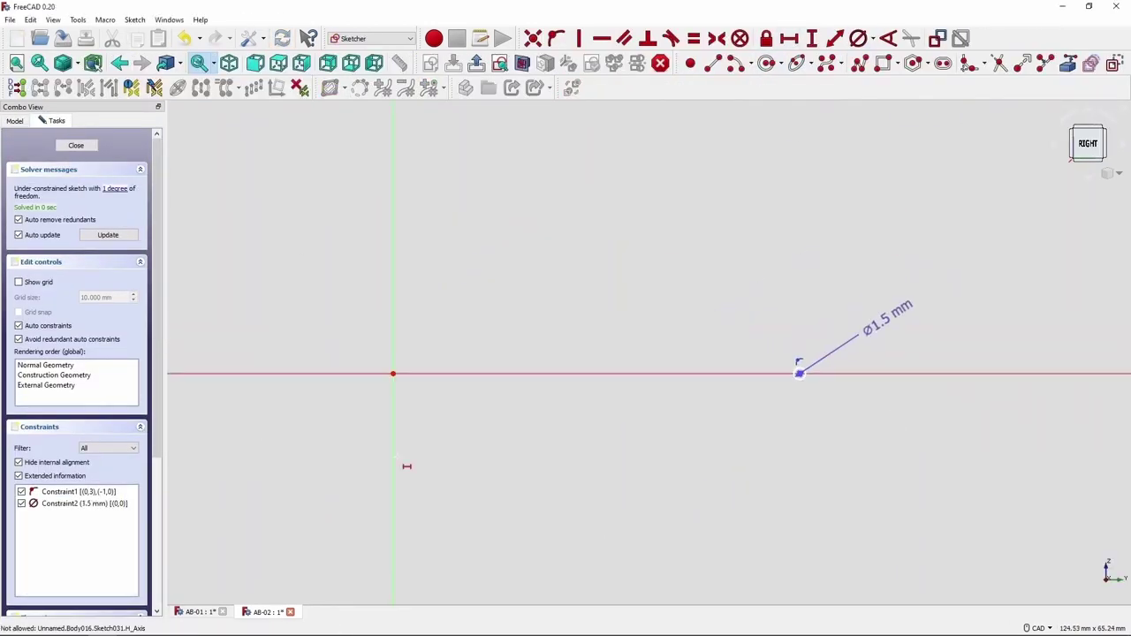
pyautogui.write('l52.569 mm')
pyautogui.press('Return')
pyautogui.click(76, 145)
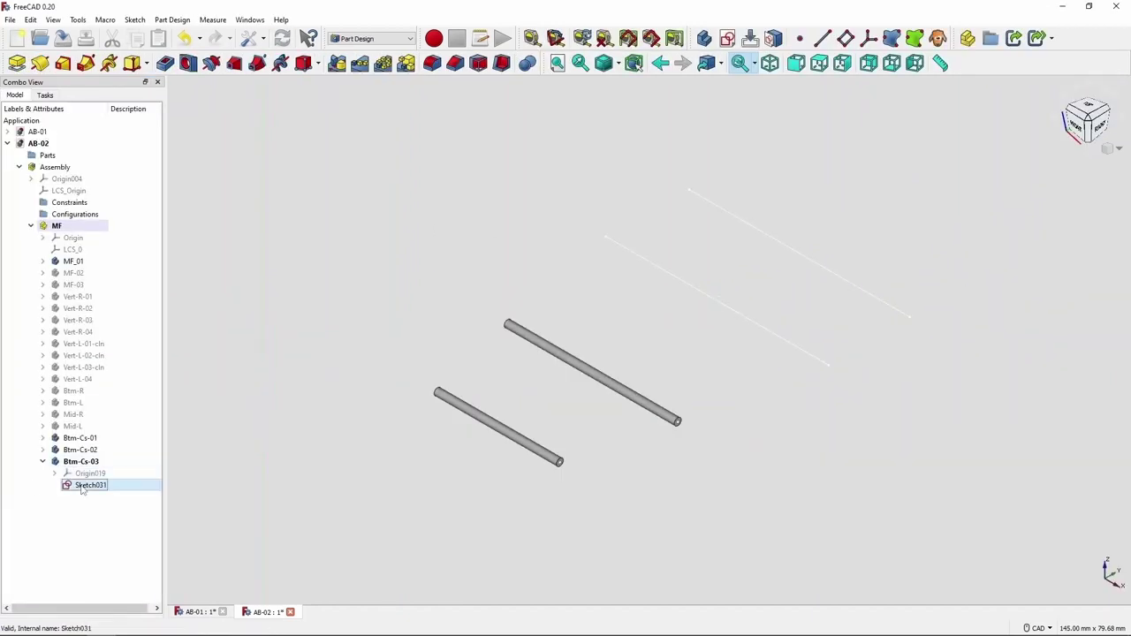
pyautogui.click(86, 63)
pyautogui.click(53, 119)
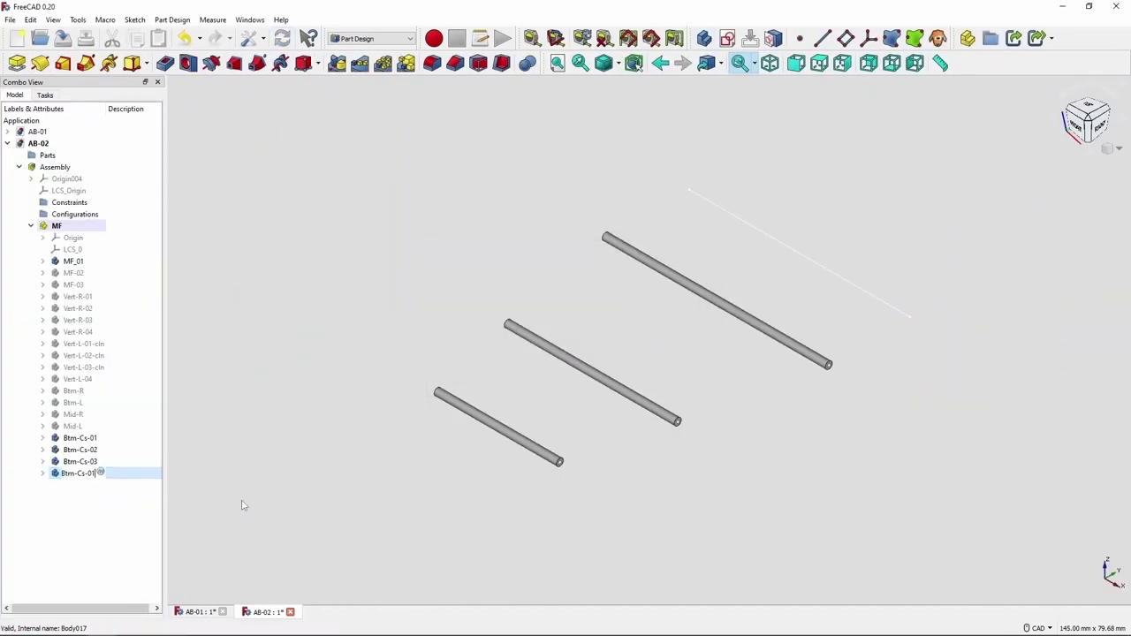
# Step: Add a fourth cross tube from a 1.5 mm circle placed 70 mm from the origin
pyautogui.click(727, 38)
pyautogui.click(103, 119)
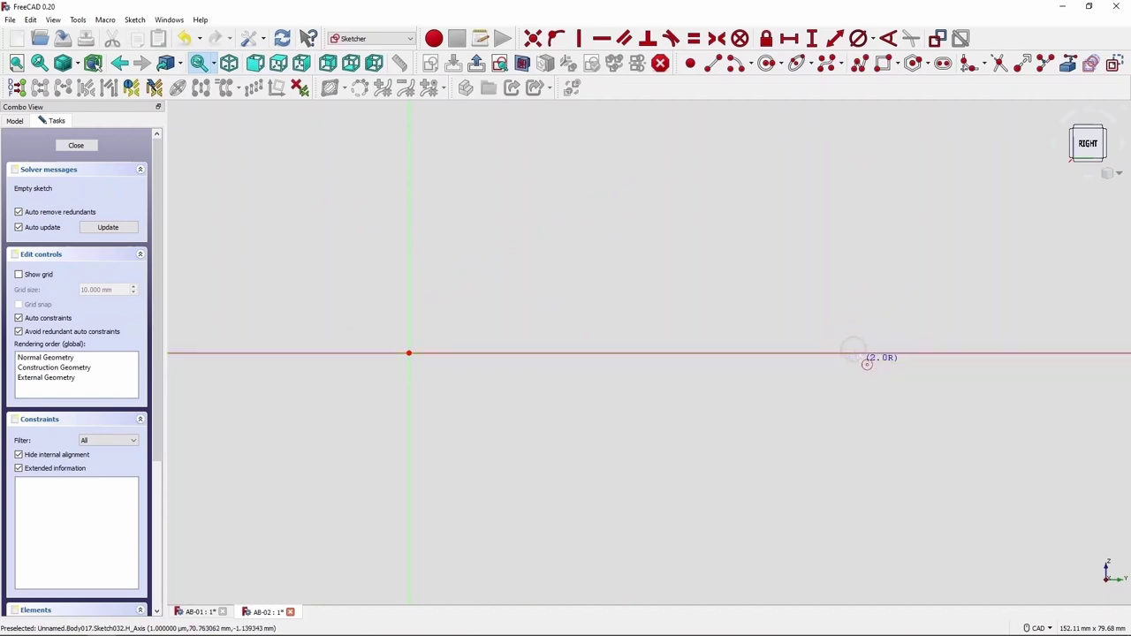
pyautogui.click(852, 351)
pyautogui.write('1.5')
pyautogui.press('Return')
pyautogui.click(813, 348)
pyautogui.write('l')
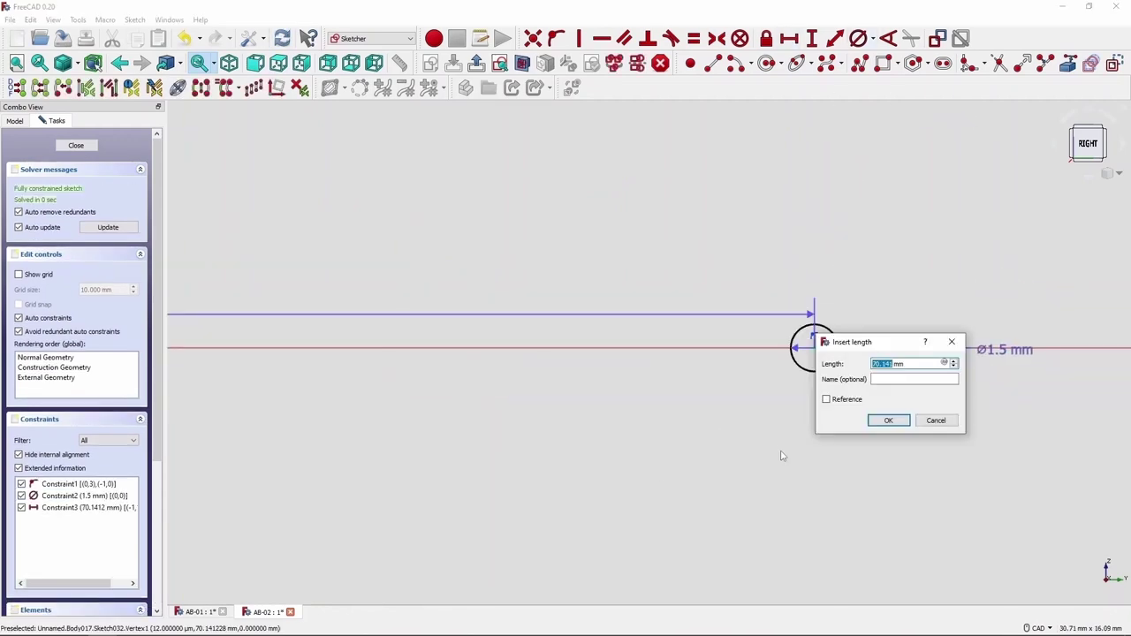
pyautogui.write('70')
pyautogui.press('Return')
pyautogui.click(76, 145)
pyautogui.click(86, 63)
pyautogui.click(33, 229)
pyautogui.click(622, 382)
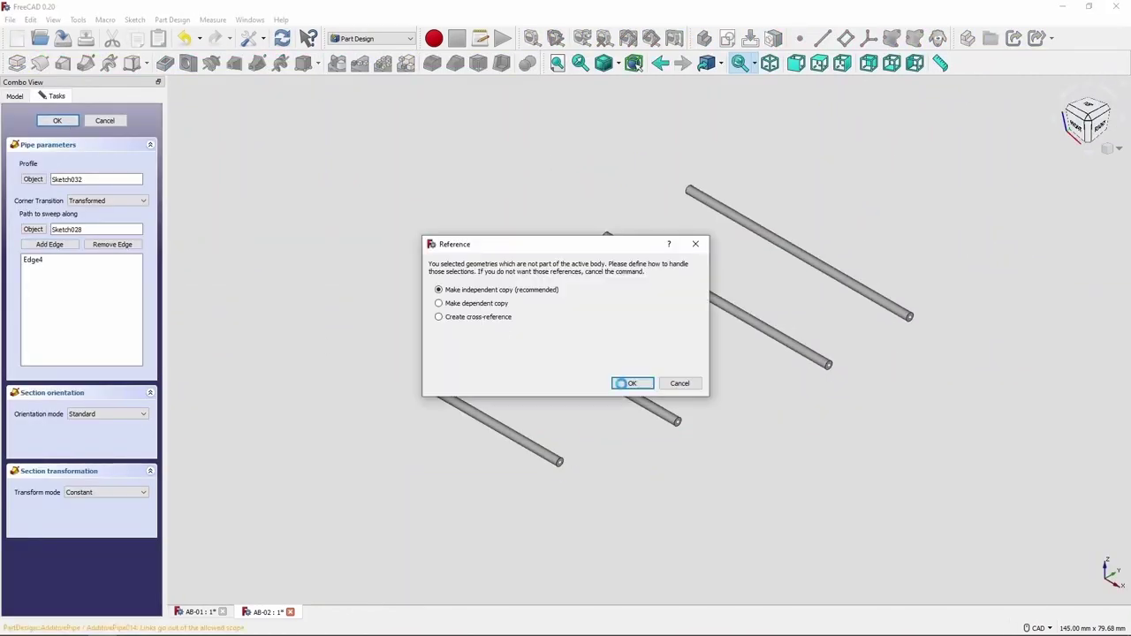
pyautogui.click(278, 444)
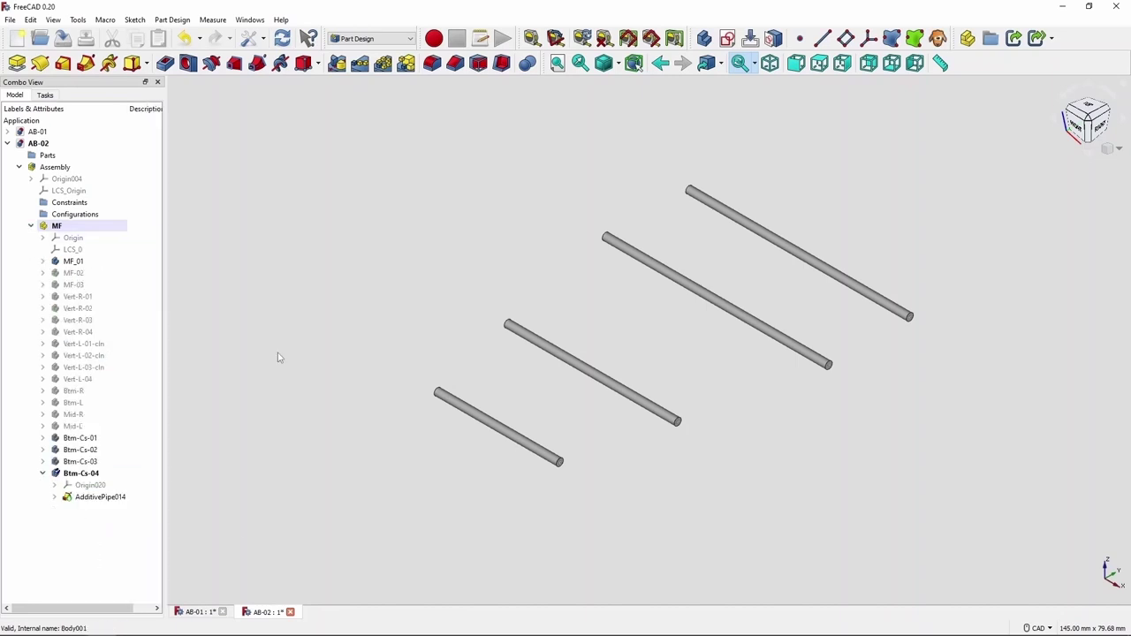
# Step: Show the hidden frame tube bodies Vert-R-01 through Mid-L
pyautogui.click(78, 296)
pyautogui.keyDown('shift'); pyautogui.click(73, 426); pyautogui.keyUp('shift')
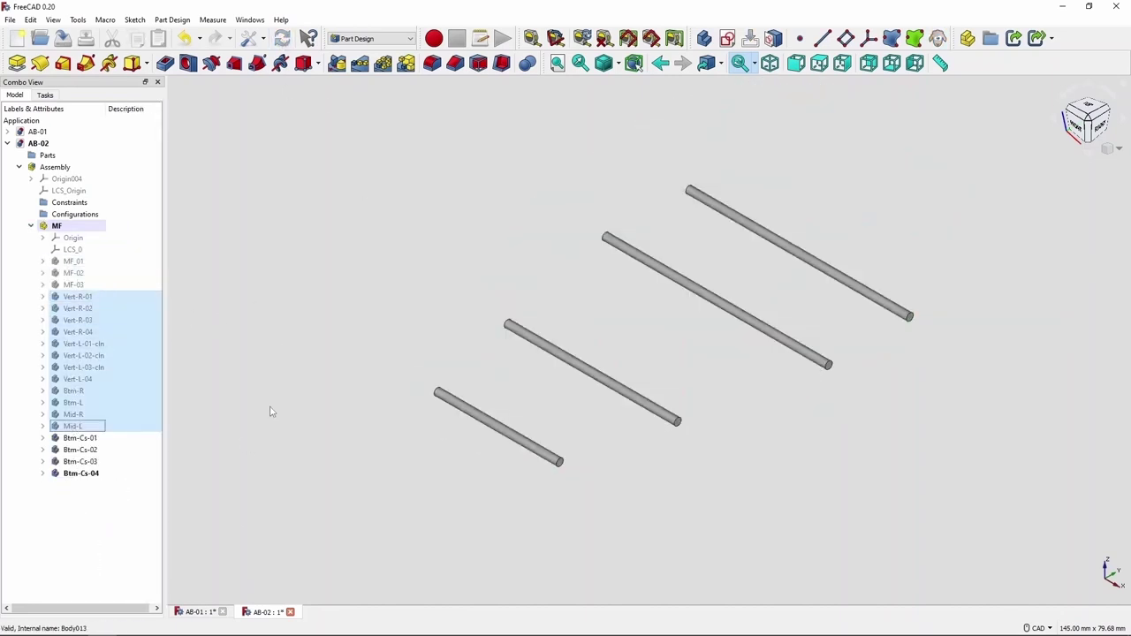
pyautogui.press('space')
# Step: Orbit and zoom around the tube joints, then switch to the top view
pyautogui.scroll(5, 227, 412)
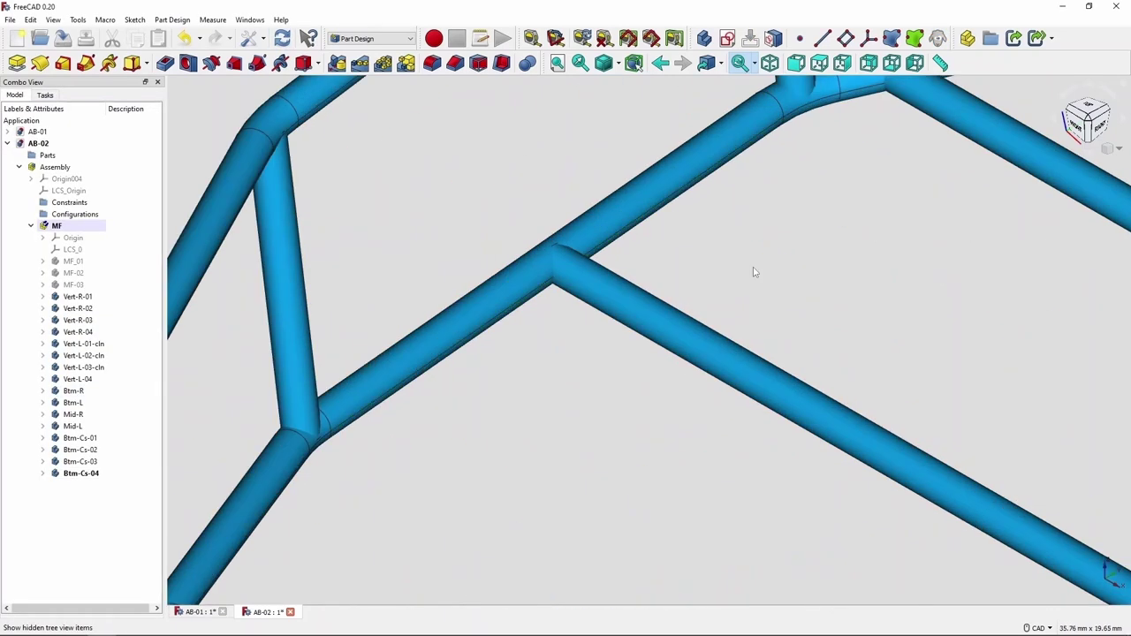
pyautogui.moveTo(752, 271); pyautogui.dragTo(712, 452, button='middle')
pyautogui.scroll(-3, 674, 405)
pyautogui.scroll(5, 673, 405)
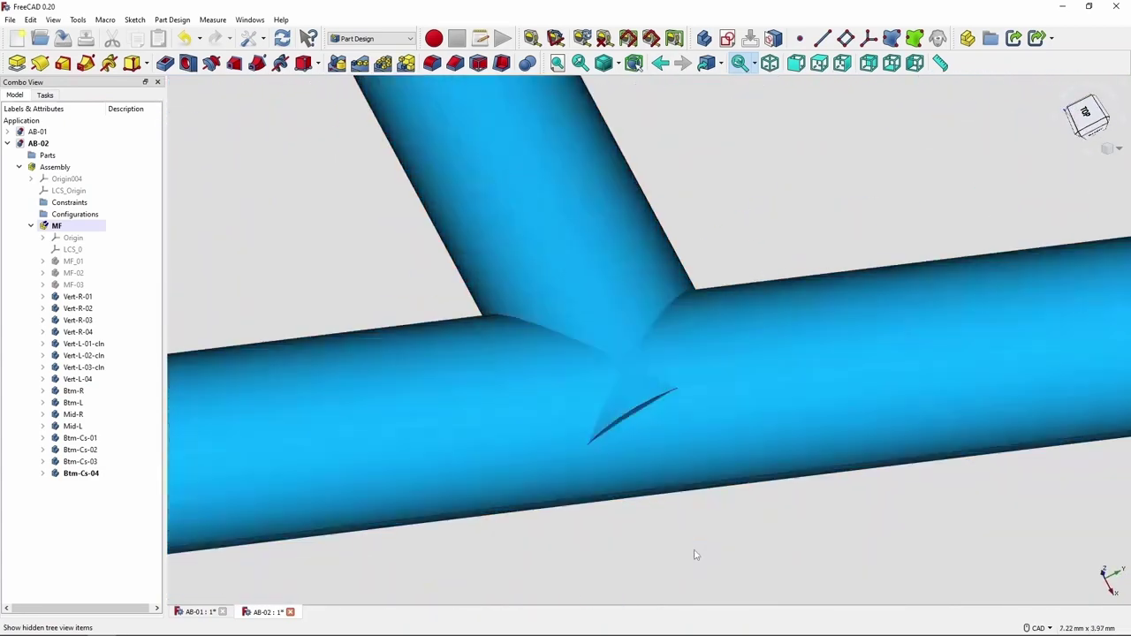
pyautogui.moveTo(694, 553); pyautogui.dragTo(689, 450, button='middle')
pyautogui.scroll(-4, 689, 450)
pyautogui.scroll(3, 838, 357)
pyautogui.scroll(-5, 924, 424)
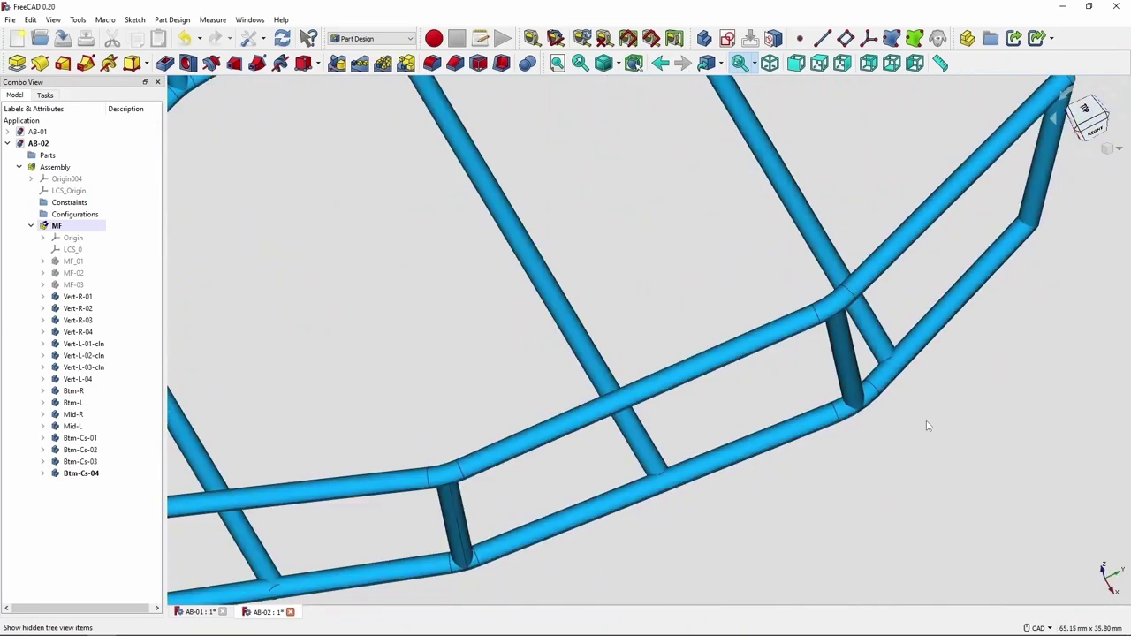
pyautogui.press('2')
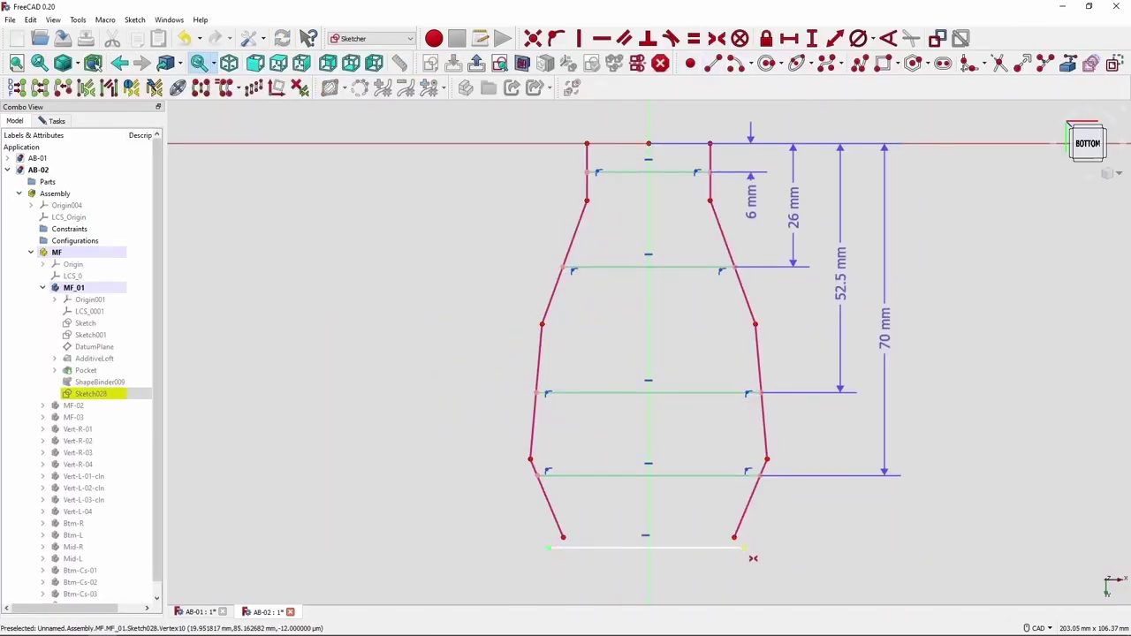
# Step: Give the frame sketch's bottom line a 39 mm width dimension and close the sketch
pyautogui.scroll(5, 753, 558)
pyautogui.click(394, 506)
pyautogui.write('39')
pyautogui.press('Return')
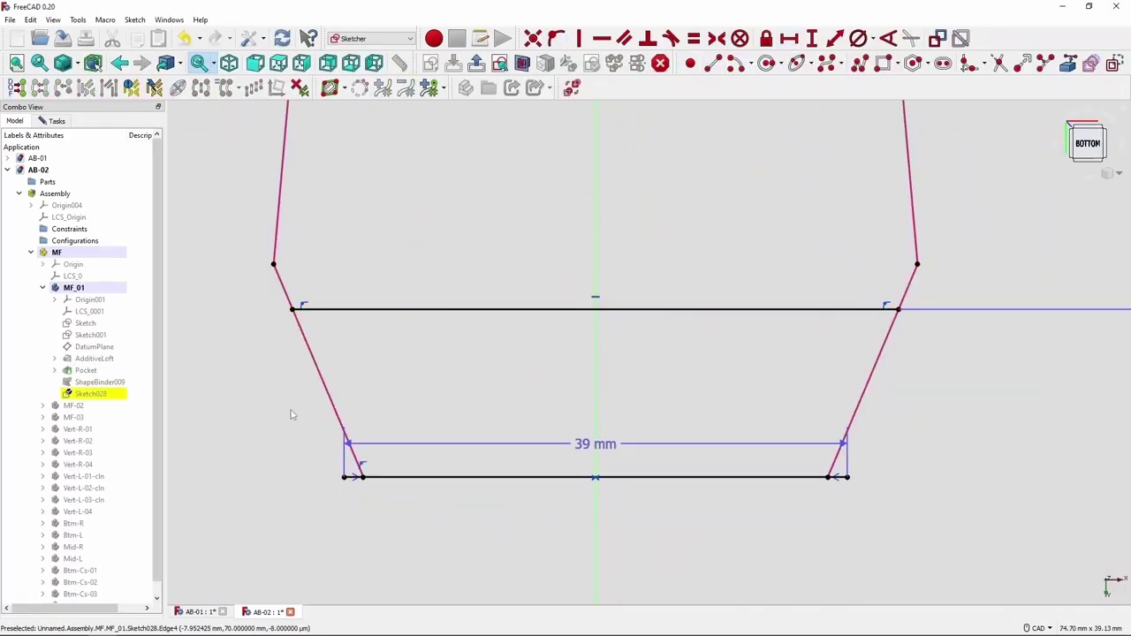
pyautogui.press('Escape')
pyautogui.click(43, 261)
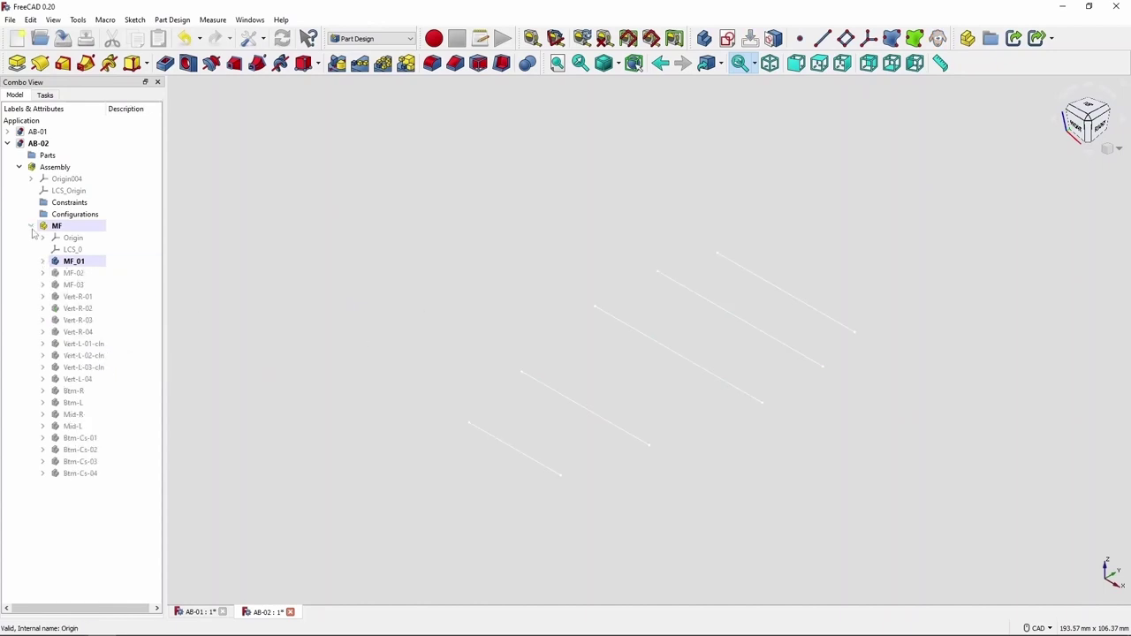
pyautogui.write('Btm-Cs-05')
# Step: Sketch a 2 mm circle on the YZ plane, 83 mm from the origin
pyautogui.click(726, 38)
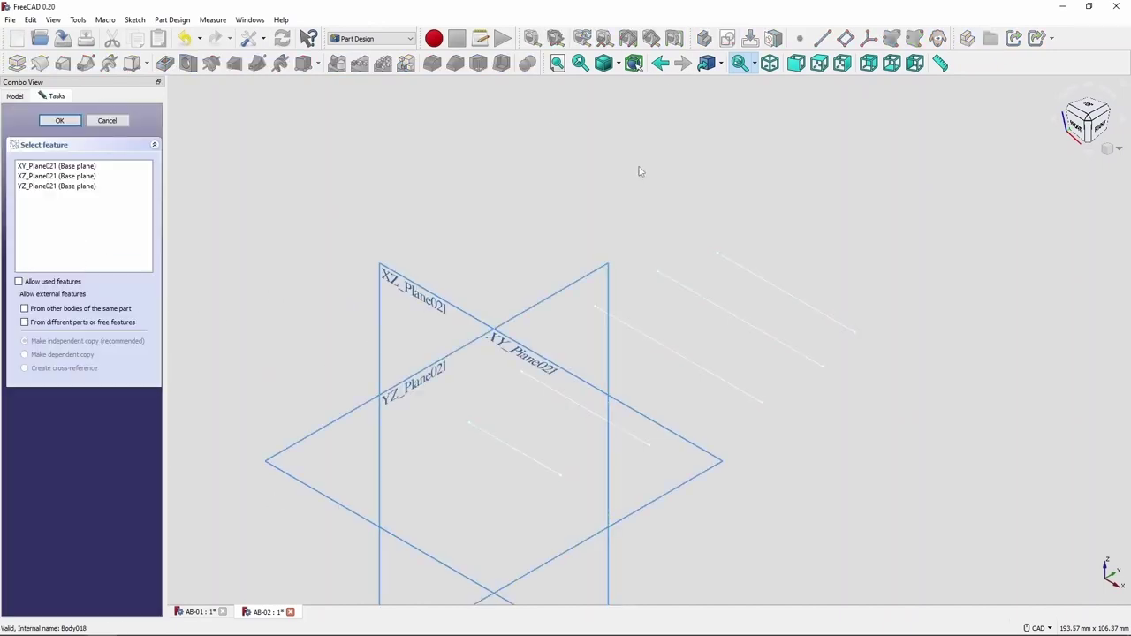
pyautogui.click(59, 121)
pyautogui.click(839, 391)
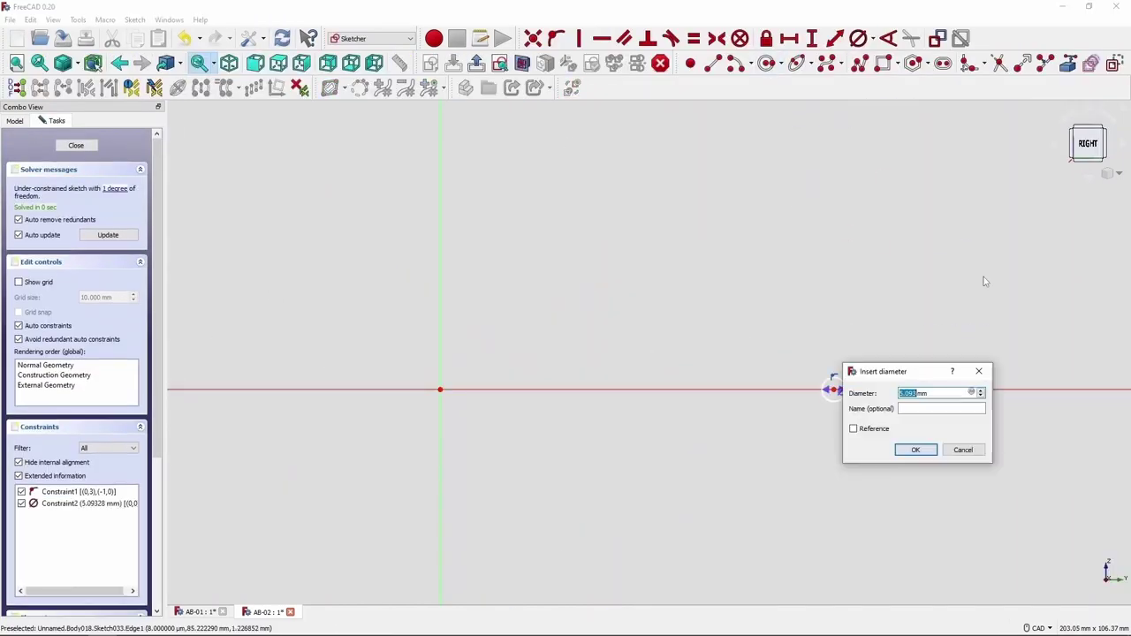
pyautogui.write('2')
pyautogui.press('Return')
pyautogui.click(833, 389)
pyautogui.click(441, 389)
pyautogui.press('Return')
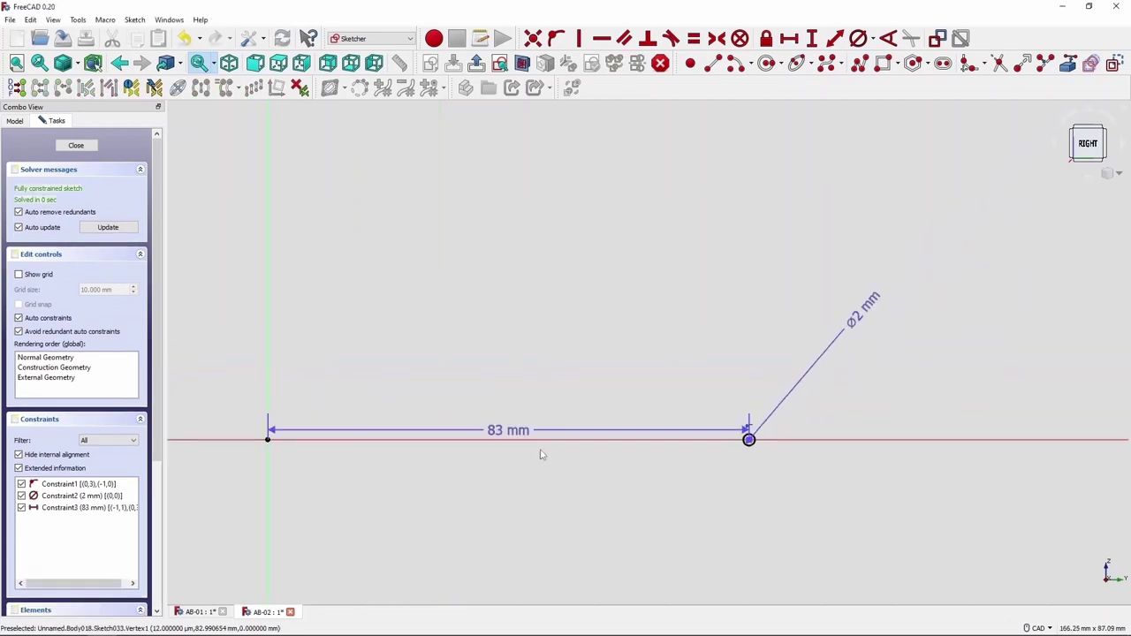
pyautogui.click(76, 145)
# Step: Sweep the 2 mm circle along the path into the Btm-Cs-05 tube
pyautogui.click(86, 63)
pyautogui.click(55, 119)
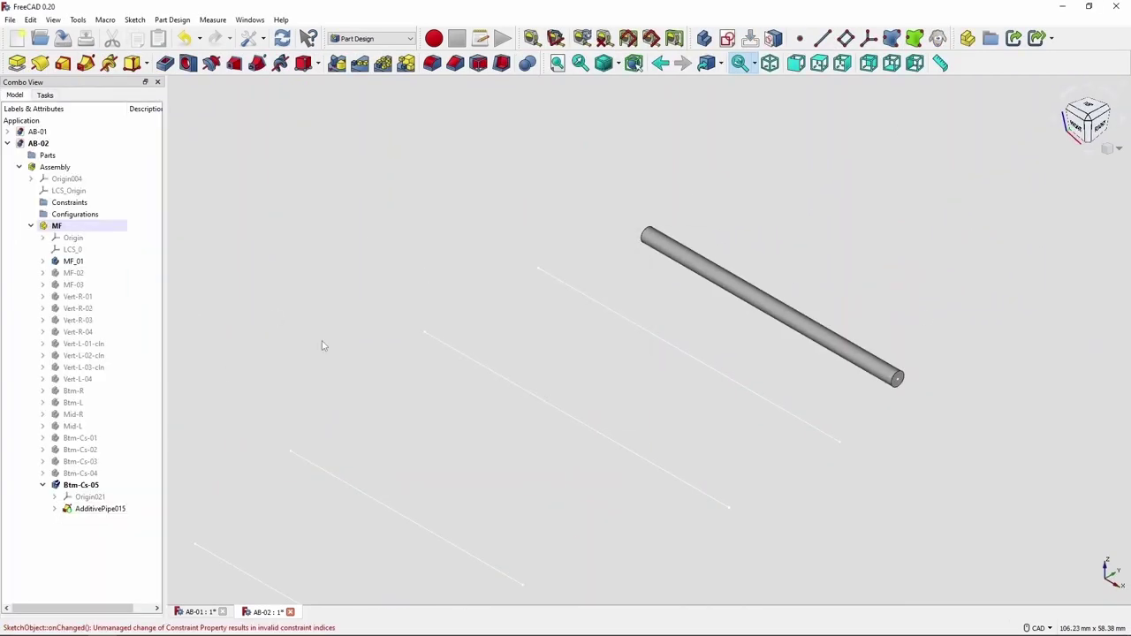
pyautogui.hotkey('ctrl', 'd')
# Step: Show the hidden frame tubes alongside the new Btm-Cs-05 tube
pyautogui.click(80, 386)
pyautogui.click(43, 260)
pyautogui.click(43, 260)
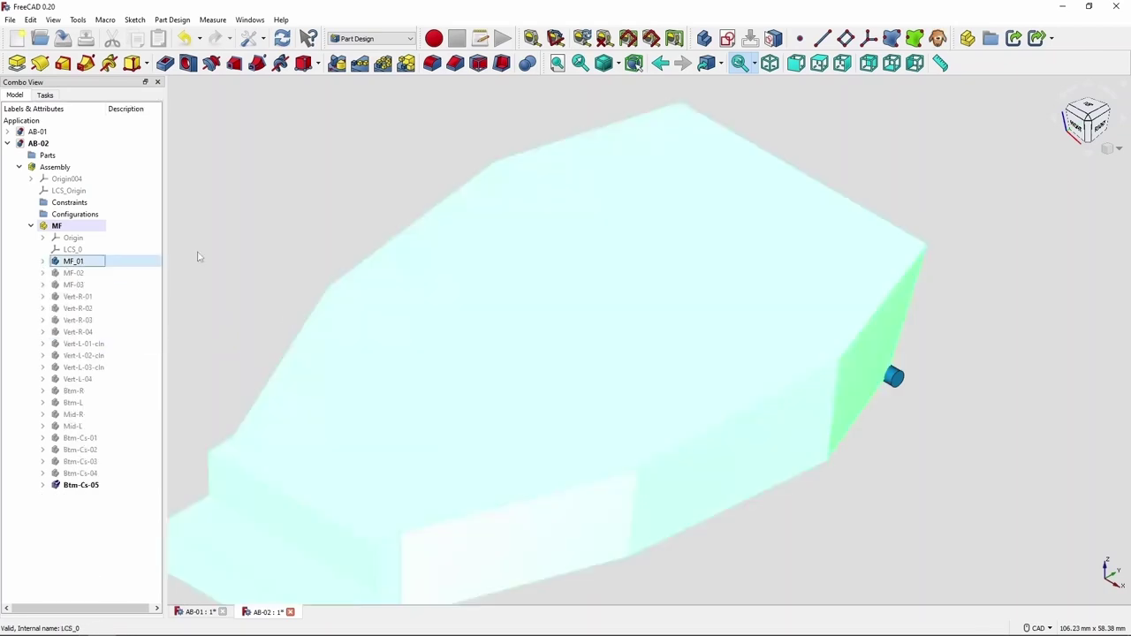
pyautogui.scroll(-2, 485, 433)
pyautogui.press('space')
pyautogui.press('space')
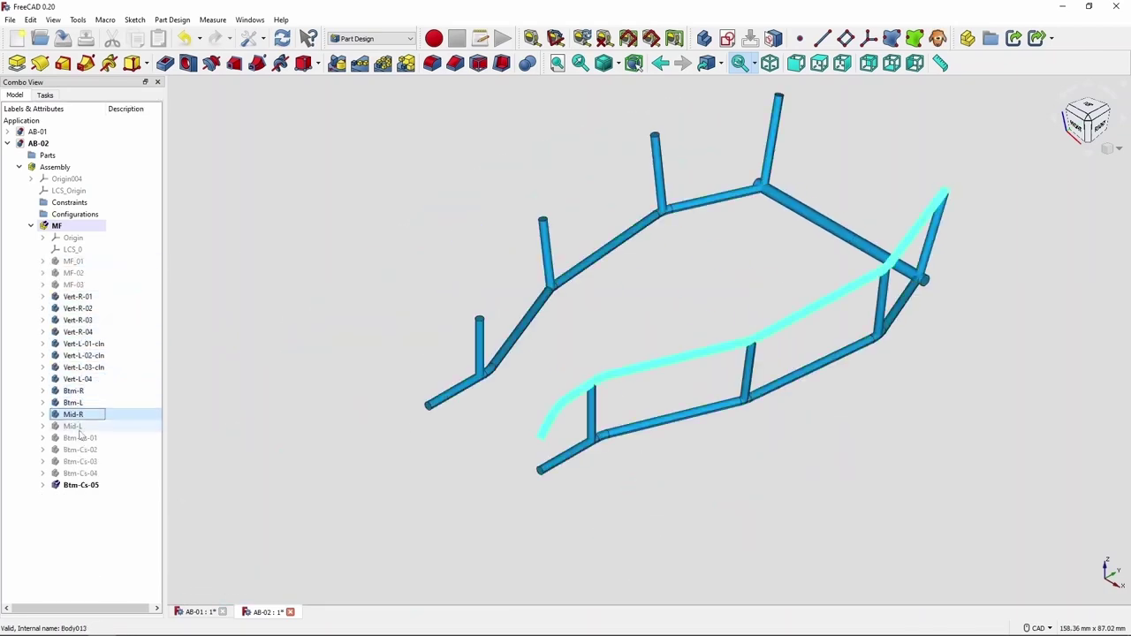
pyautogui.press('space')
pyautogui.scroll(5, 893, 280)
# Step: Change the frame sketch's bottom width from 39 mm to 38.5 mm
pyautogui.rightClick(75, 366)
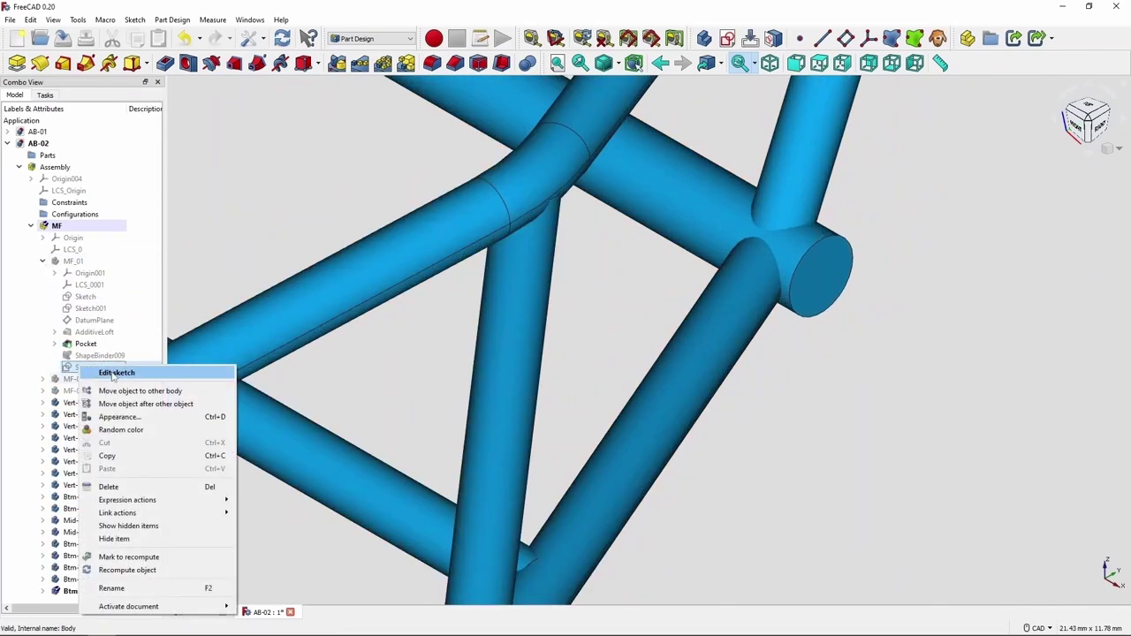
pyautogui.click(106, 371)
pyautogui.scroll(2, 495, 272)
pyautogui.doubleClick(494, 272)
pyautogui.write('38.5')
pyautogui.press('Return')
pyautogui.click(76, 145)
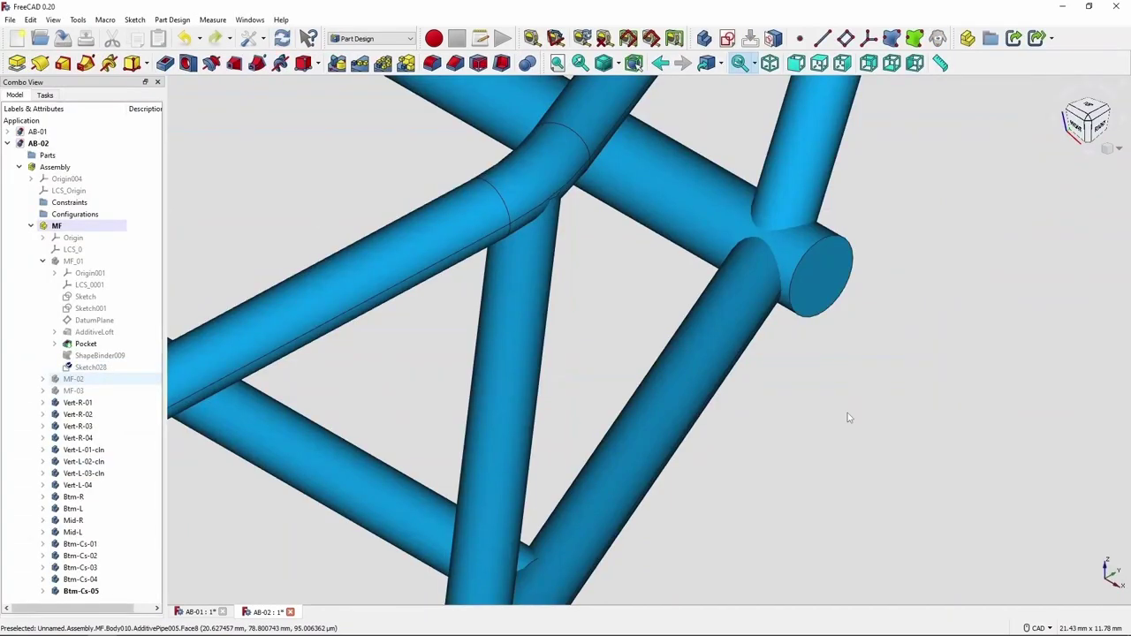
# Step: Hide all the tube bodies, including Btm-Cs-05, leaving only the MF_01 frame
pyautogui.click(31, 225)
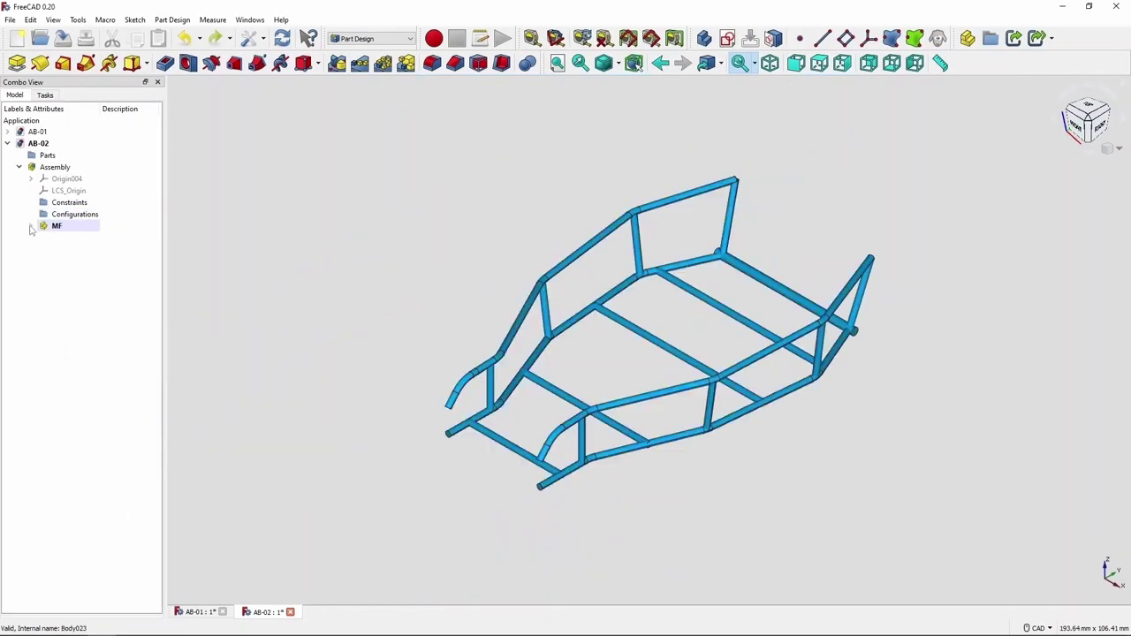
pyautogui.keyDown('shift'); pyautogui.click(86, 491); pyautogui.keyUp('shift')
pyautogui.press('space')
pyautogui.click(273, 478)
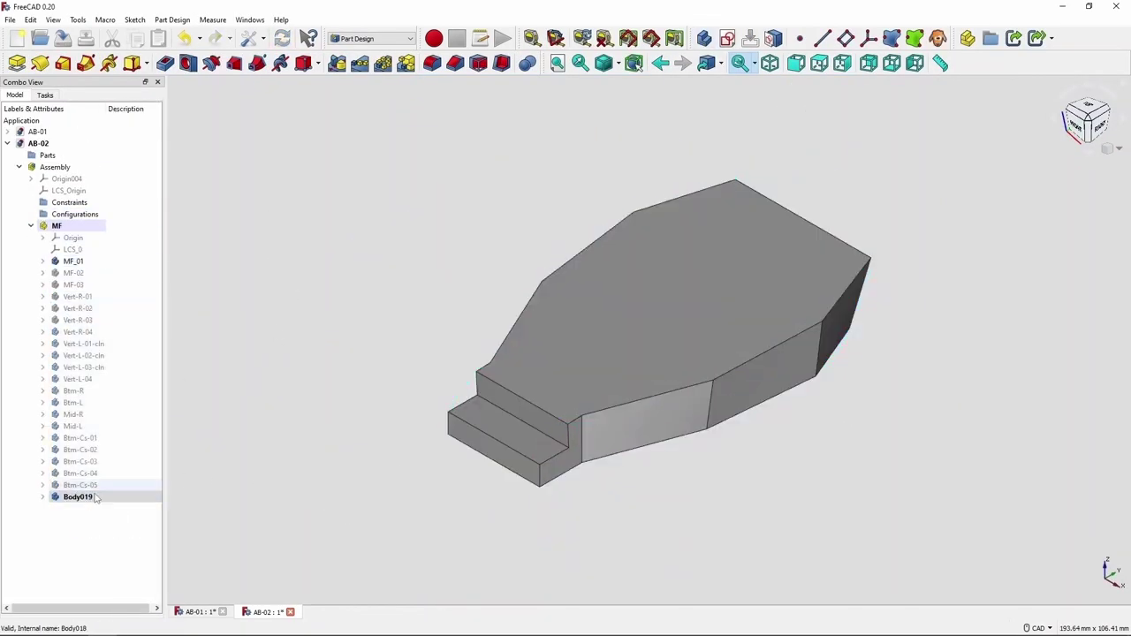
pyautogui.click(42, 261)
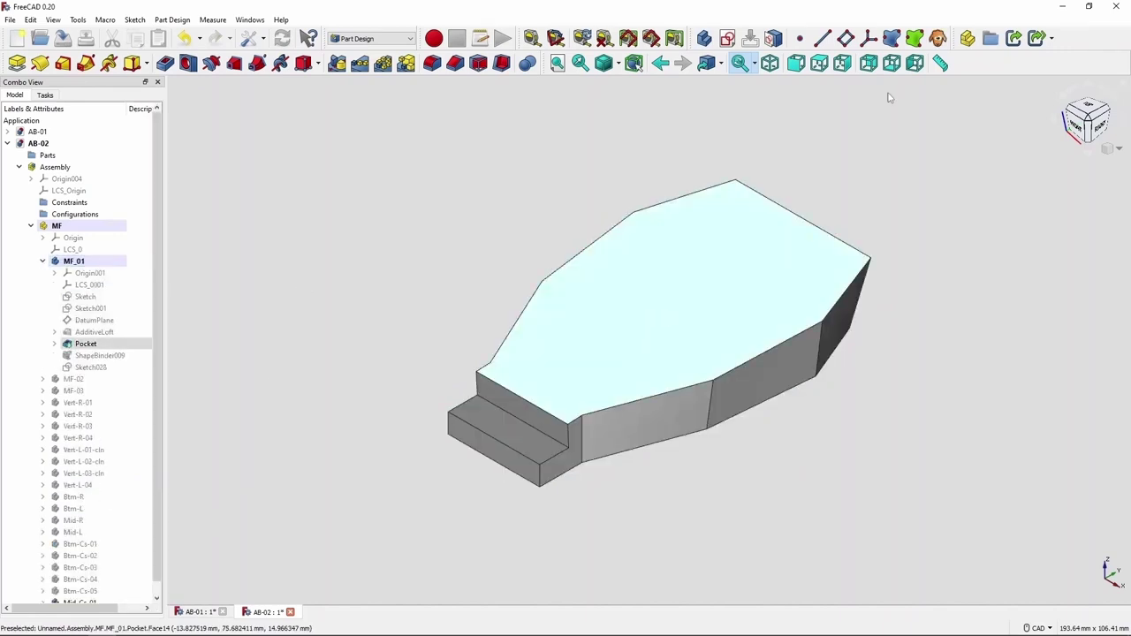
# Step: Start a sketch on the top face with a 40 mm horizontal line across the shape
pyautogui.click(727, 39)
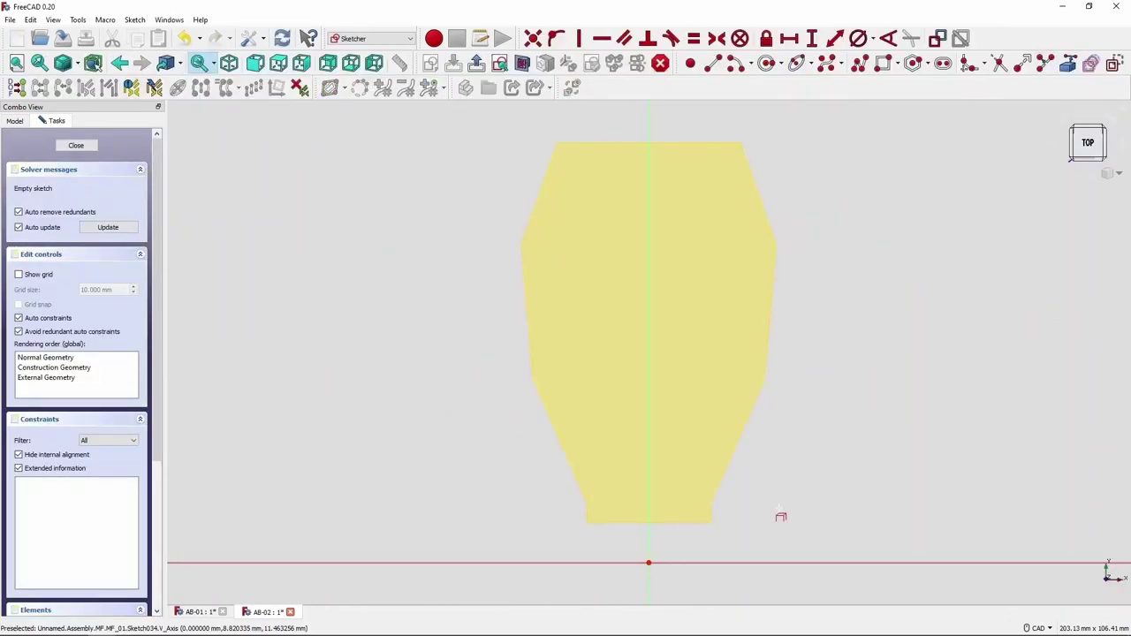
pyautogui.scroll(-5, 605, 494)
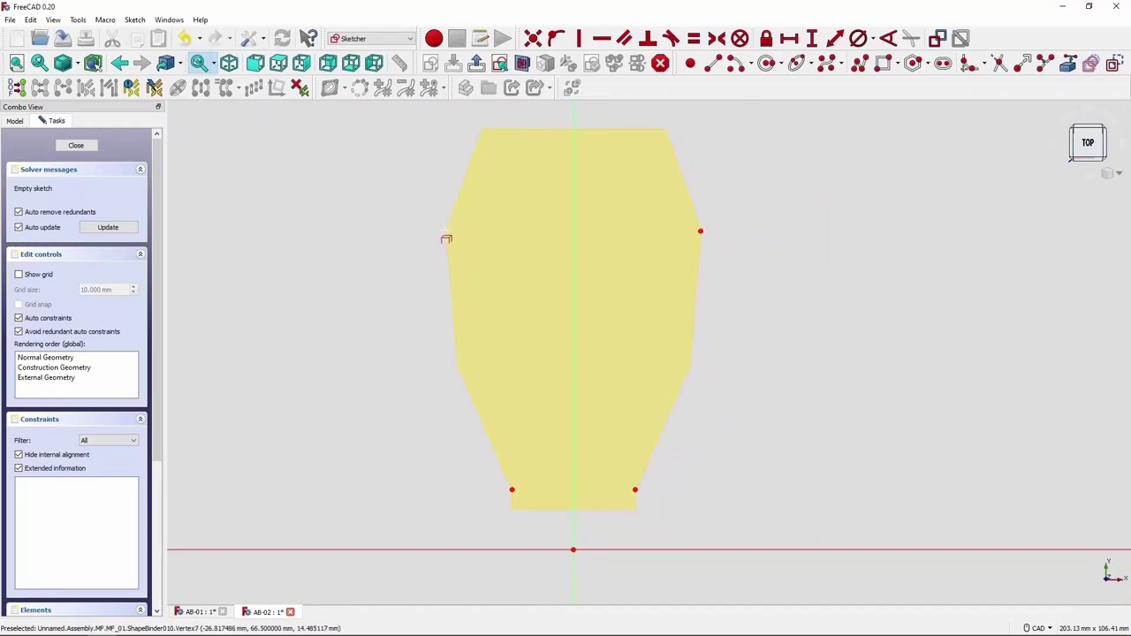
pyautogui.scroll(-2, 781, 322)
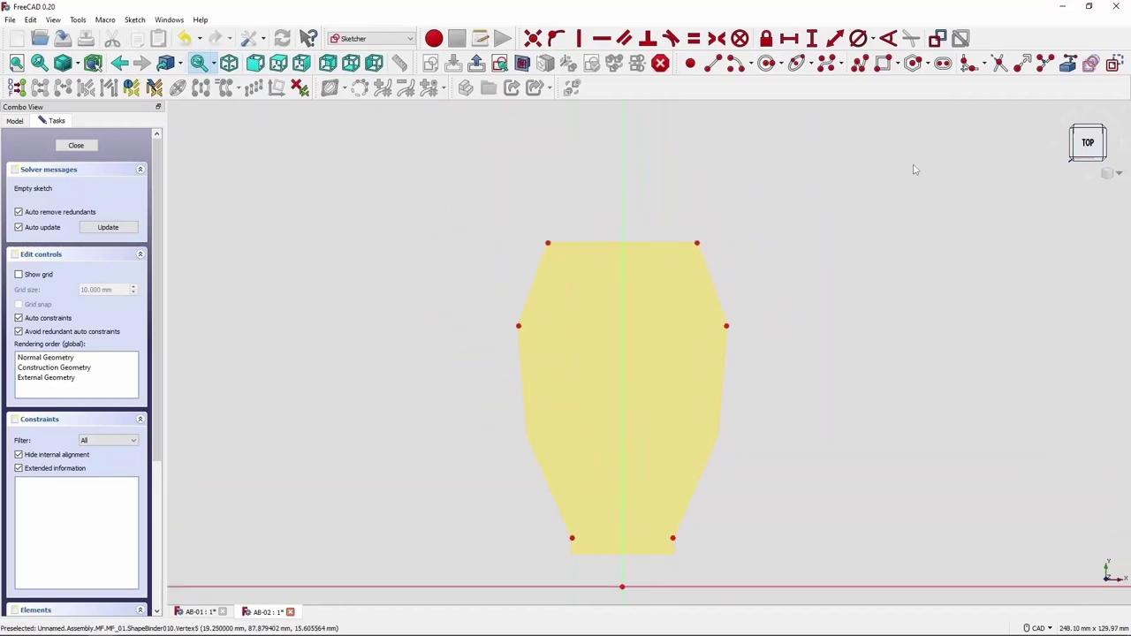
pyautogui.click(520, 352)
pyautogui.click(723, 352)
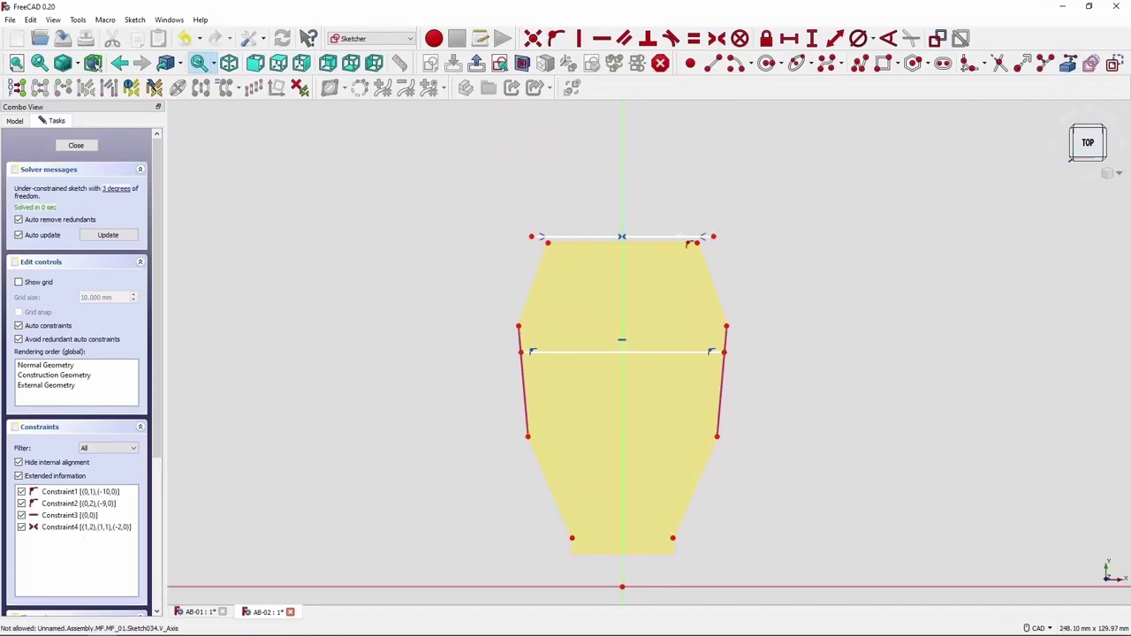
pyautogui.scroll(3, 689, 230)
pyautogui.write('l40')
pyautogui.press('Return')
# Step: Set the top line to 40.5 mm, add a 6 mm vertical offset, and close the sketch
pyautogui.scroll(5, 707, 254)
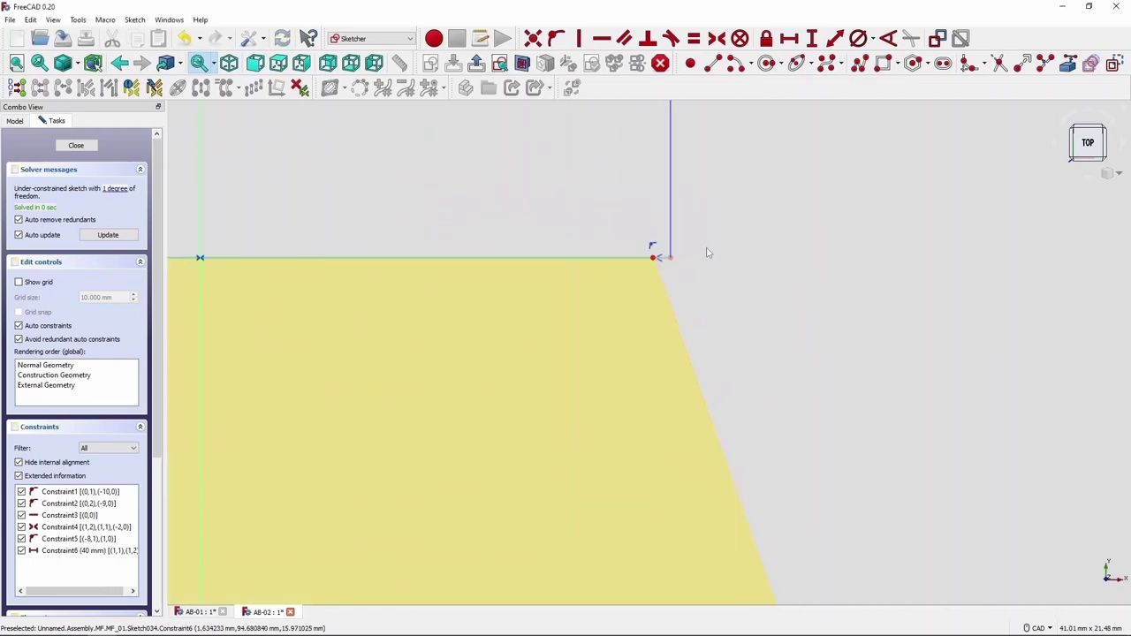
pyautogui.scroll(-3, 706, 254)
pyautogui.doubleClick(605, 212)
pyautogui.write('40.5')
pyautogui.press('Return')
pyautogui.write('6')
pyautogui.press('Return')
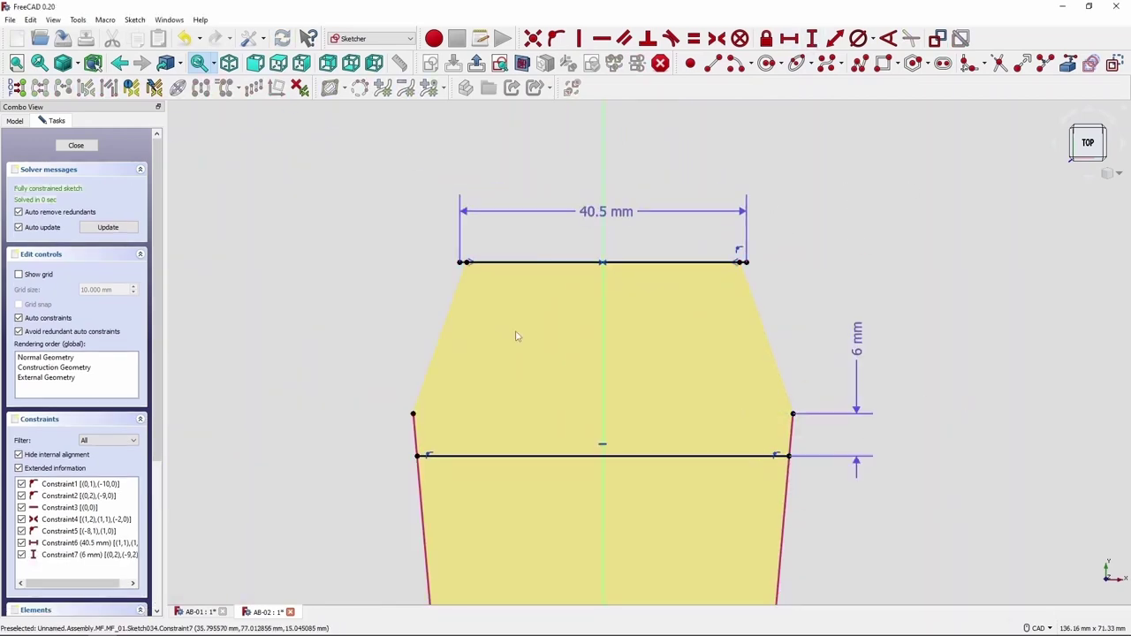
pyautogui.press('0')
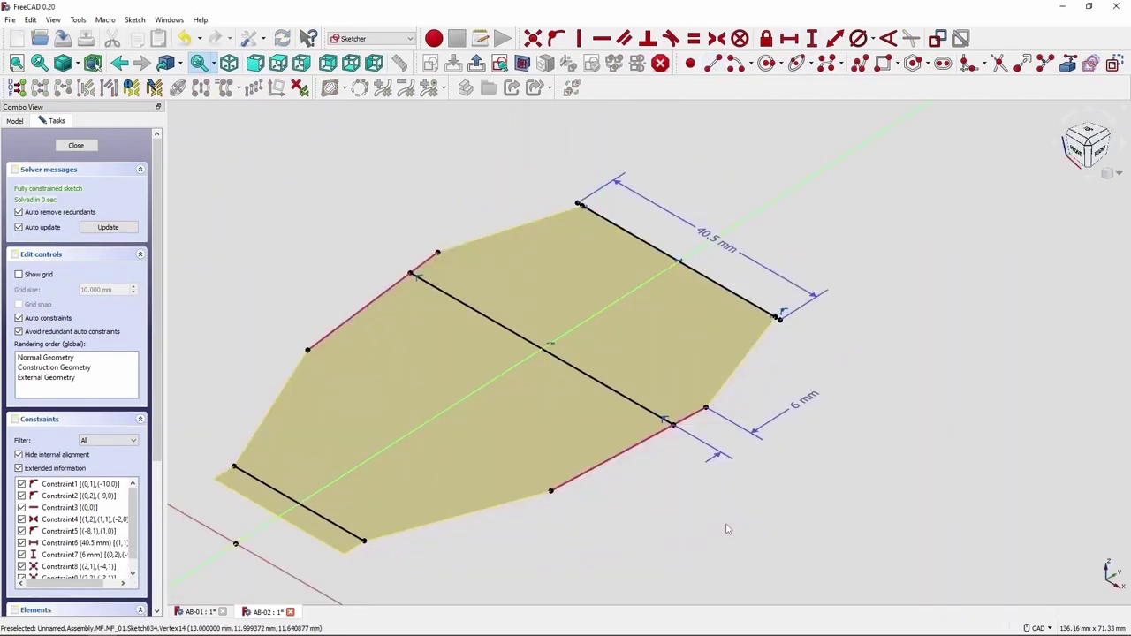
pyautogui.click(76, 145)
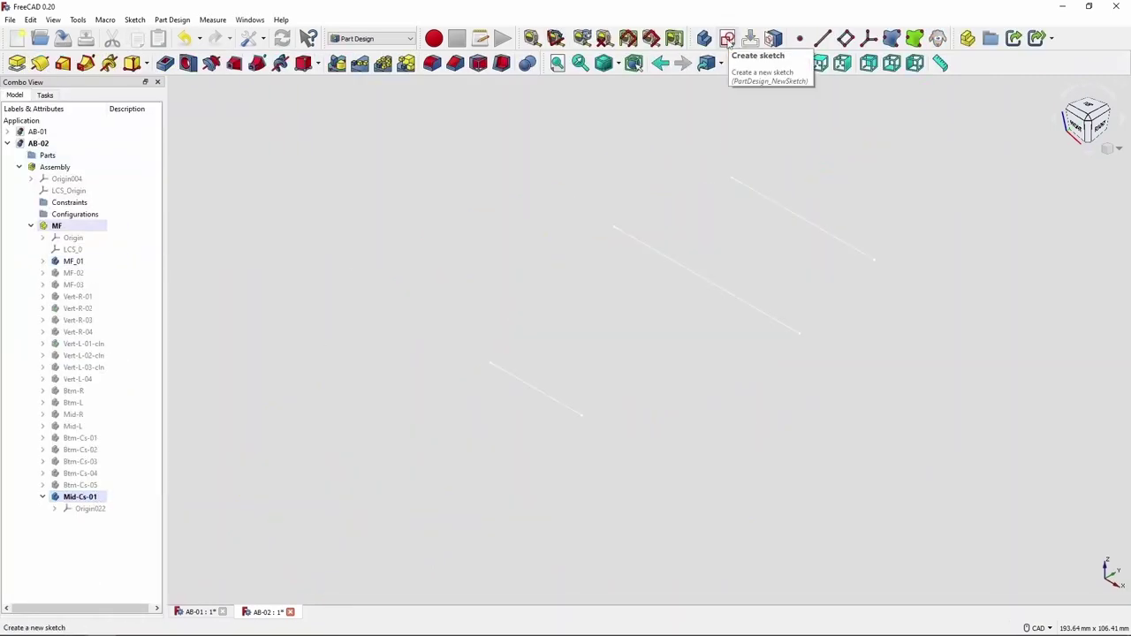
# Step: Sweep a 1.5 mm circle sketch into a cross pipe along the frame
pyautogui.click(728, 41)
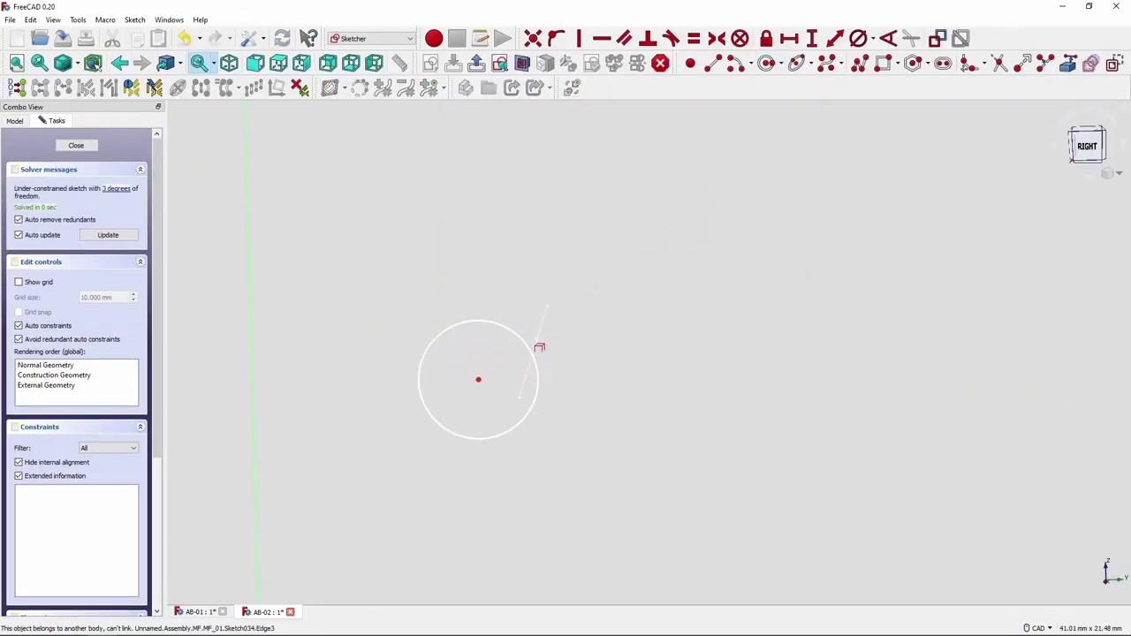
pyautogui.click(76, 145)
pyautogui.rightClick(89, 519)
pyautogui.click(113, 291)
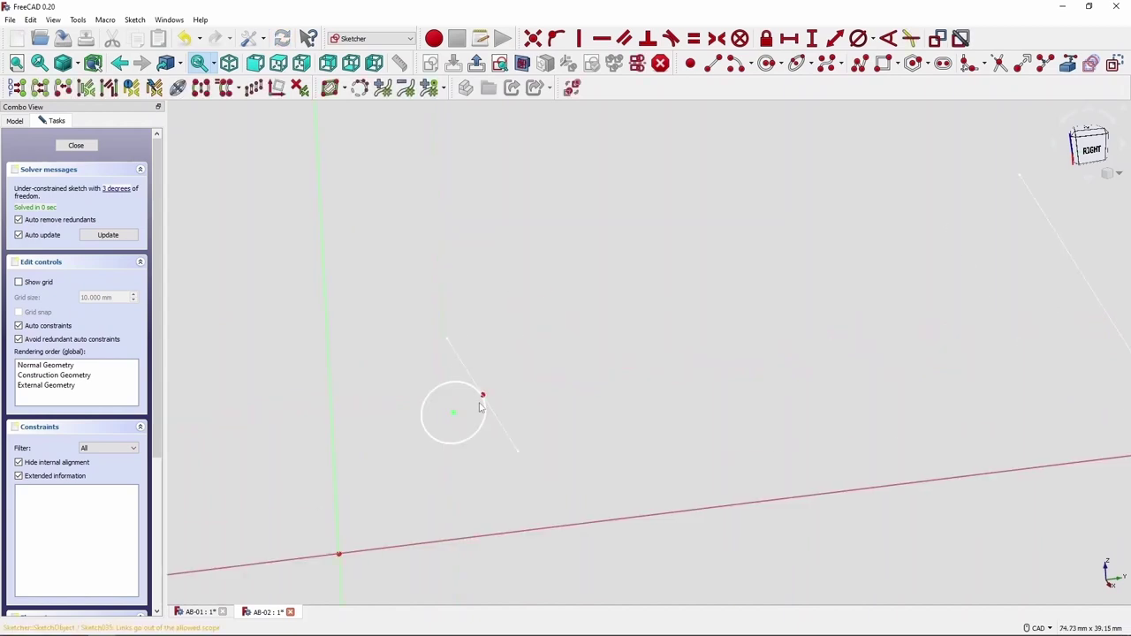
pyautogui.click(76, 145)
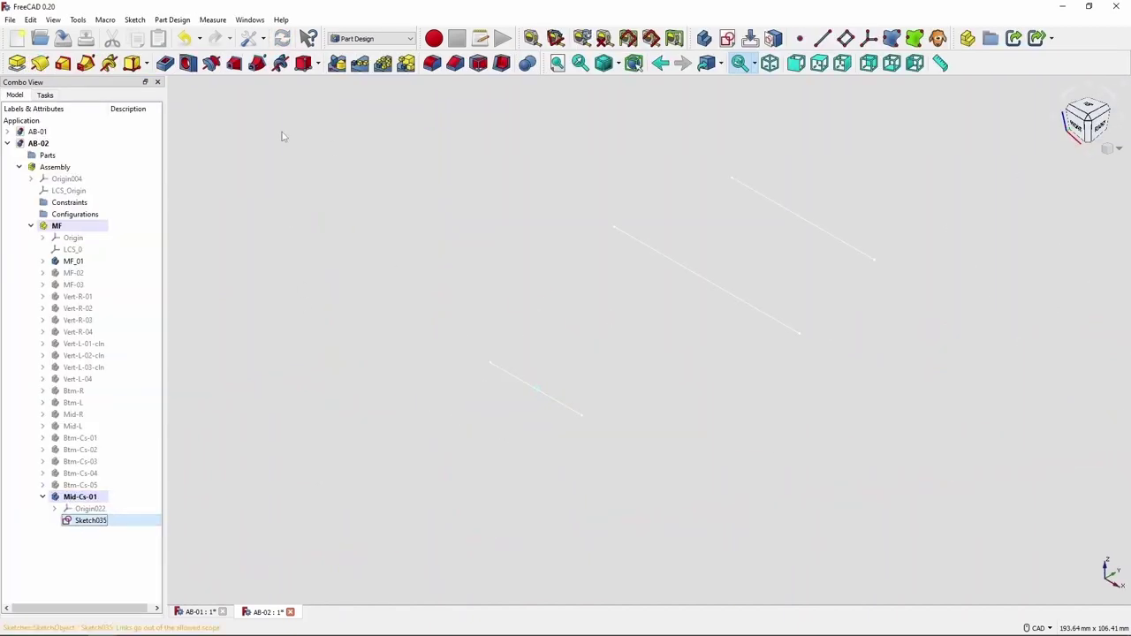
pyautogui.click(86, 63)
pyautogui.click(53, 119)
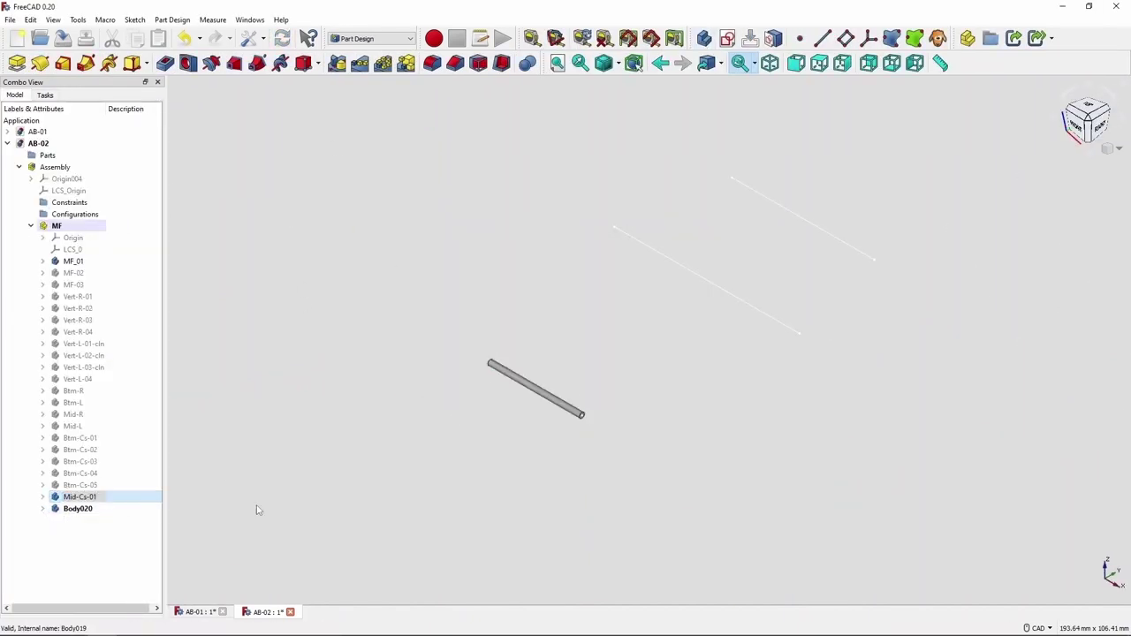
# Step: Rename the new cross-tube body to Mid-Cs-02
pyautogui.press('BackSpace')
pyautogui.write('2')
pyautogui.press('Return')
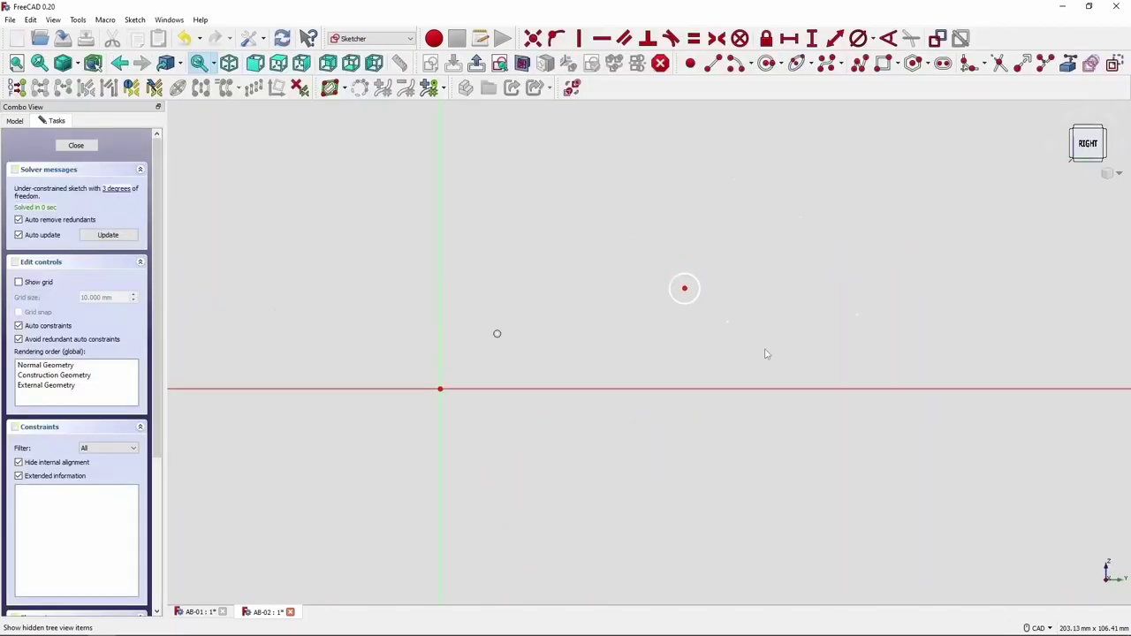
pyautogui.click(728, 321)
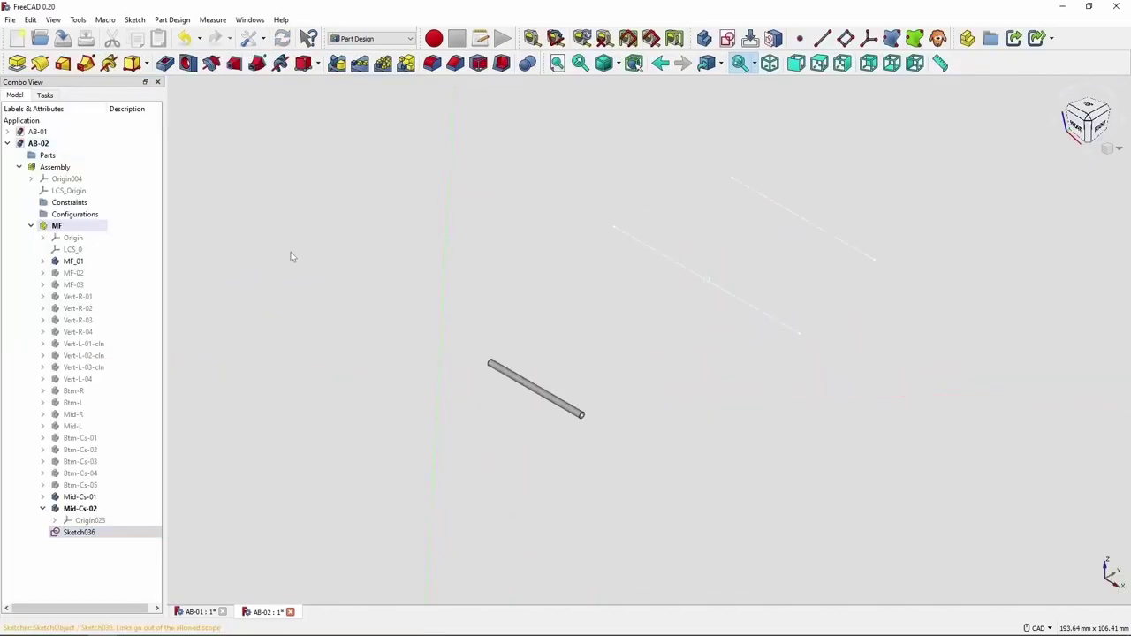
# Step: Add a horizontal line 12 mm below the top edge in Sketch034
pyautogui.click(86, 62)
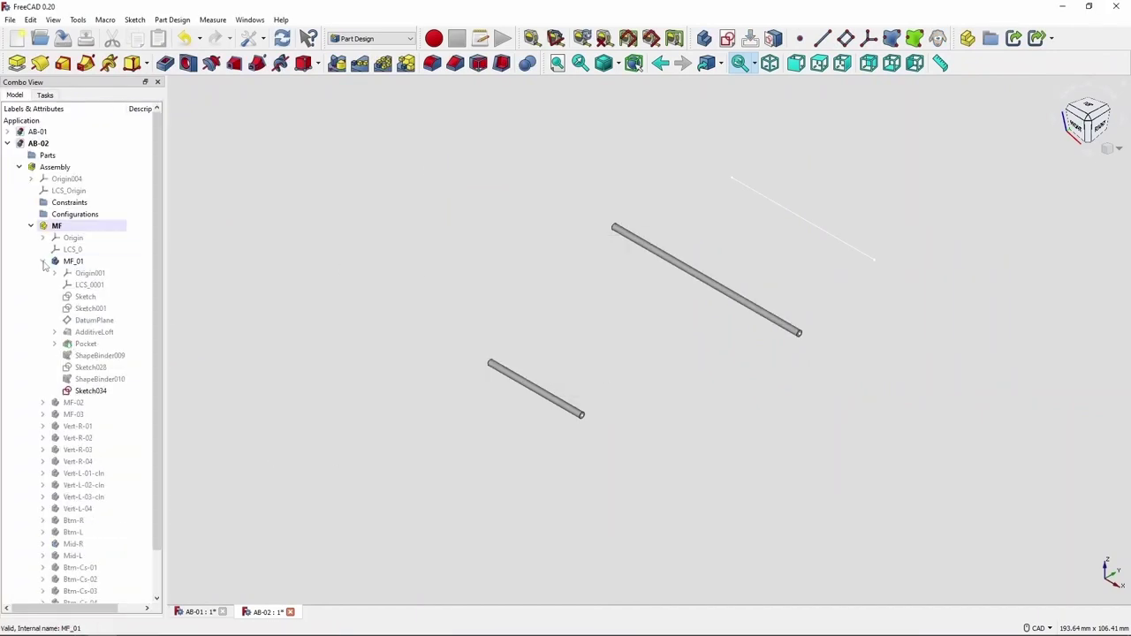
pyautogui.scroll(-1, 340, 405)
pyautogui.click(1069, 63)
pyautogui.scroll(3, 749, 181)
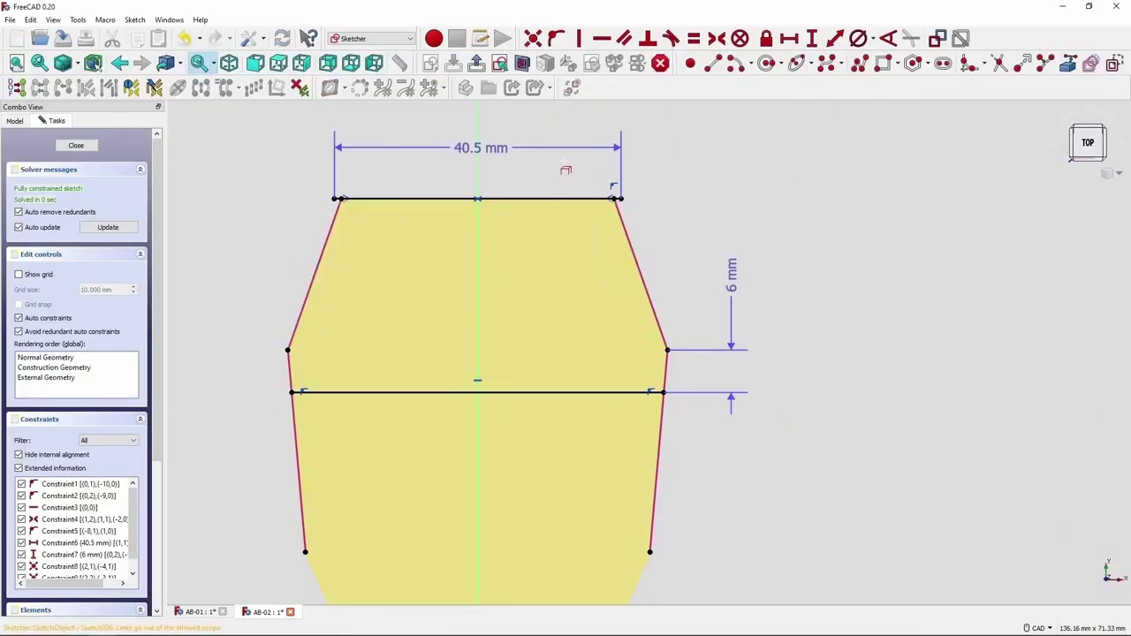
pyautogui.click(622, 277)
pyautogui.write('i12')
pyautogui.press('Return')
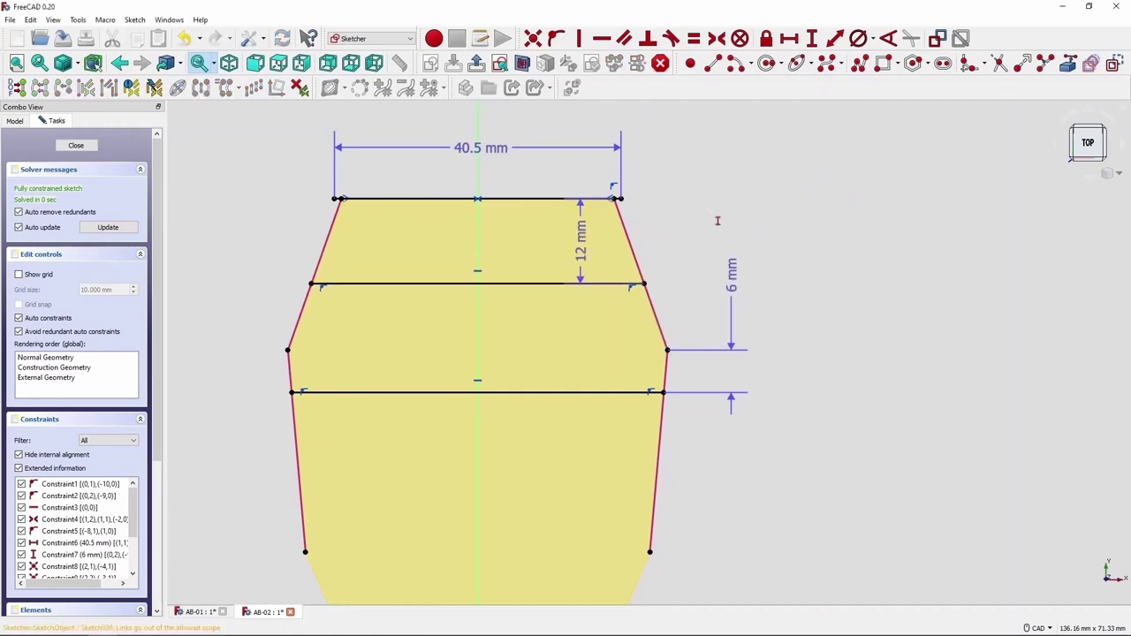
pyautogui.press('Escape')
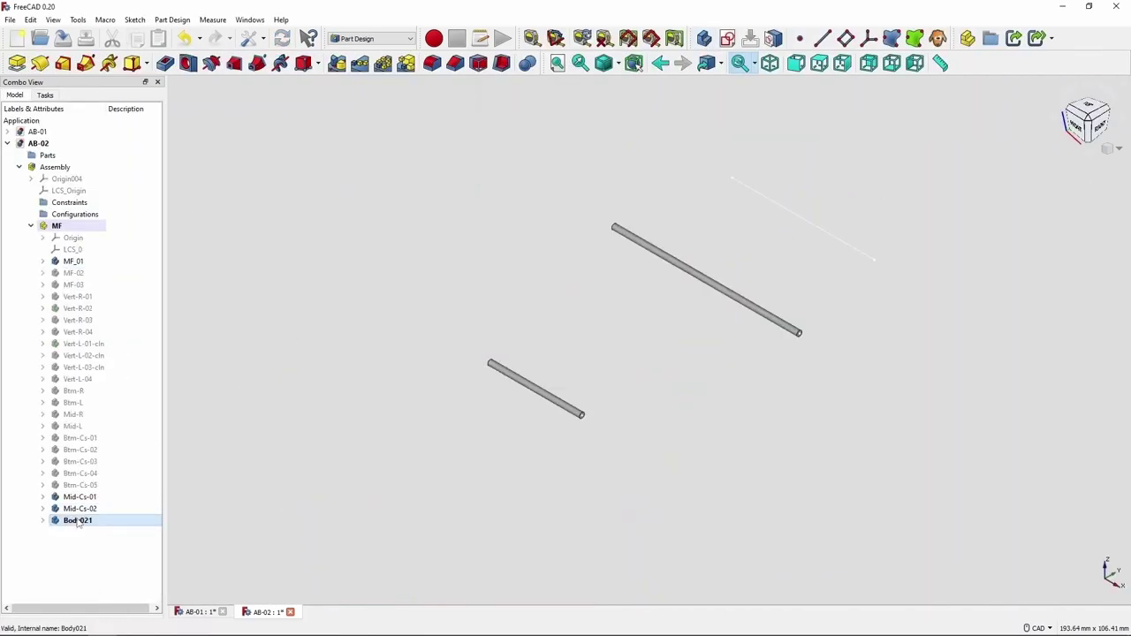
# Step: Create a body for the third cross tube and start a sketch on a plane
pyautogui.click(727, 38)
pyautogui.click(53, 185)
pyautogui.click(45, 119)
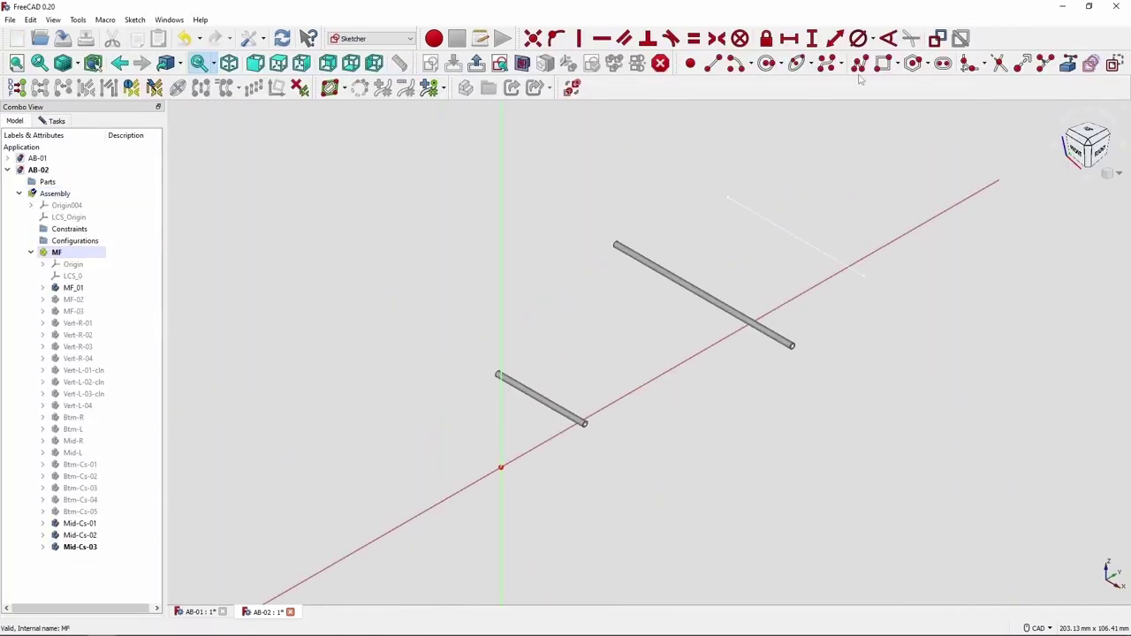
# Step: Sweep the sketch into the third middle cross pipe in Mid-Cs-03
pyautogui.press('Escape')
pyautogui.press('Escape')
pyautogui.rightClick(80, 542)
pyautogui.click(121, 310)
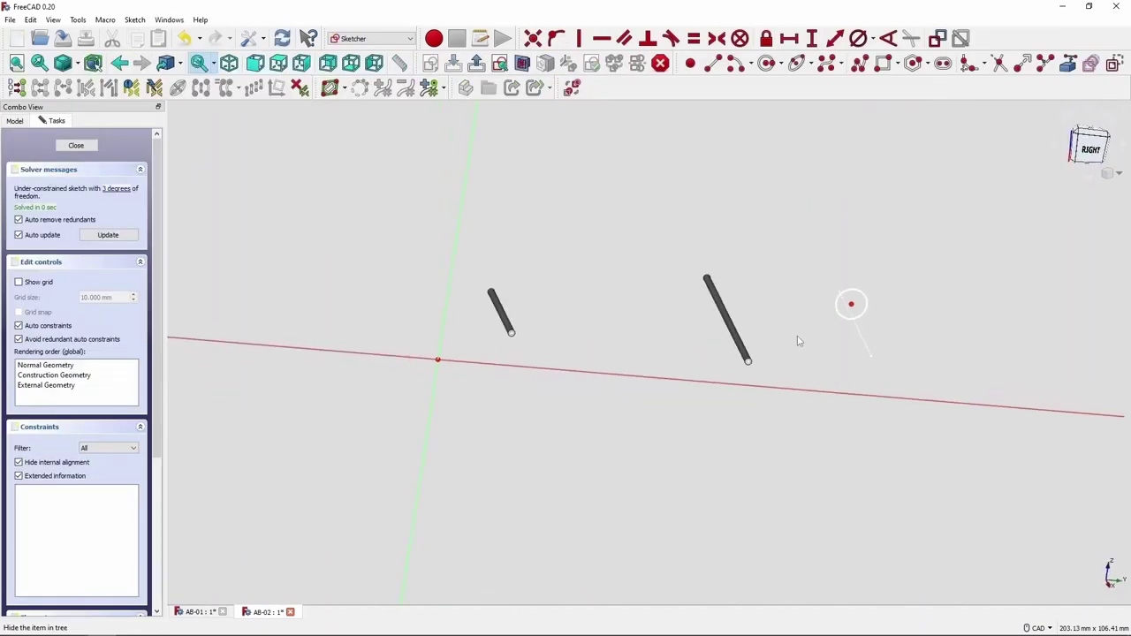
pyautogui.click(855, 324)
pyautogui.press('Escape')
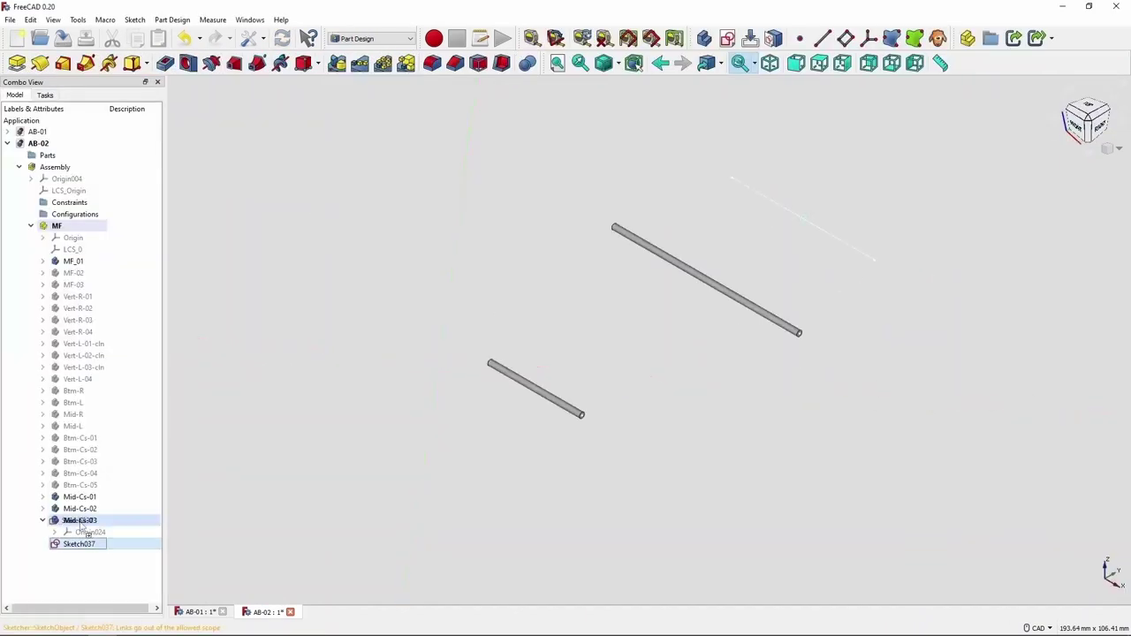
# Step: Briefly show the MF_01 frame sketch, then hide it again
pyautogui.click(43, 260)
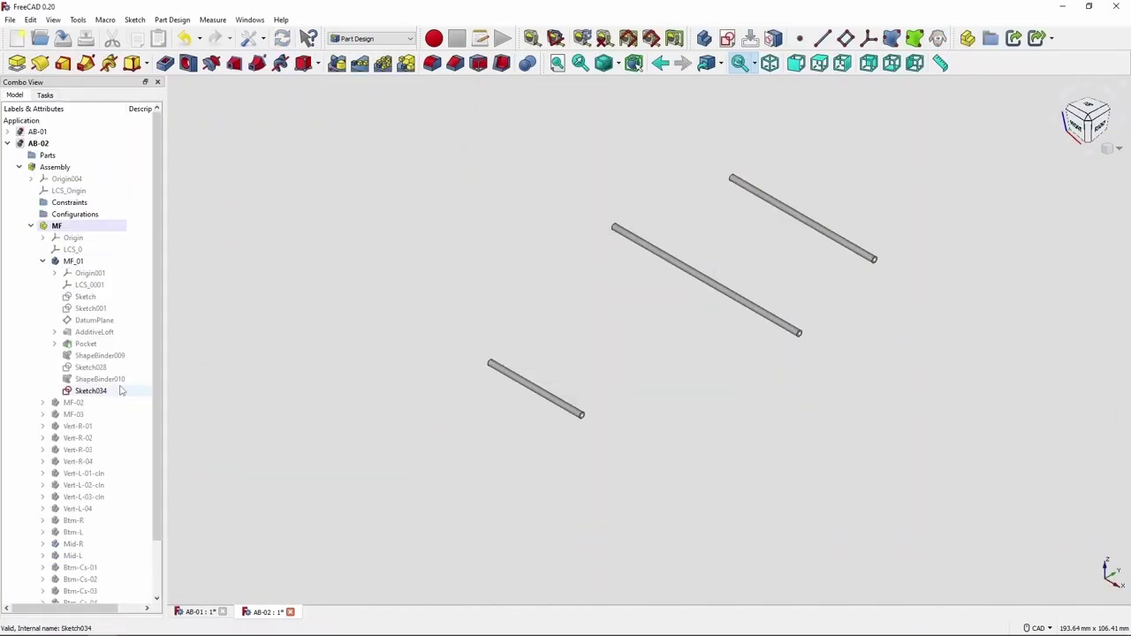
pyautogui.press('space')
pyautogui.click(74, 265)
pyautogui.press('space')
pyautogui.click(42, 261)
# Step: Colour all the tube bodies blue and make them visible
pyautogui.click(79, 485)
pyautogui.keyDown('shift'); pyautogui.click(77, 296); pyautogui.keyUp('shift')
pyautogui.rightClick(77, 318)
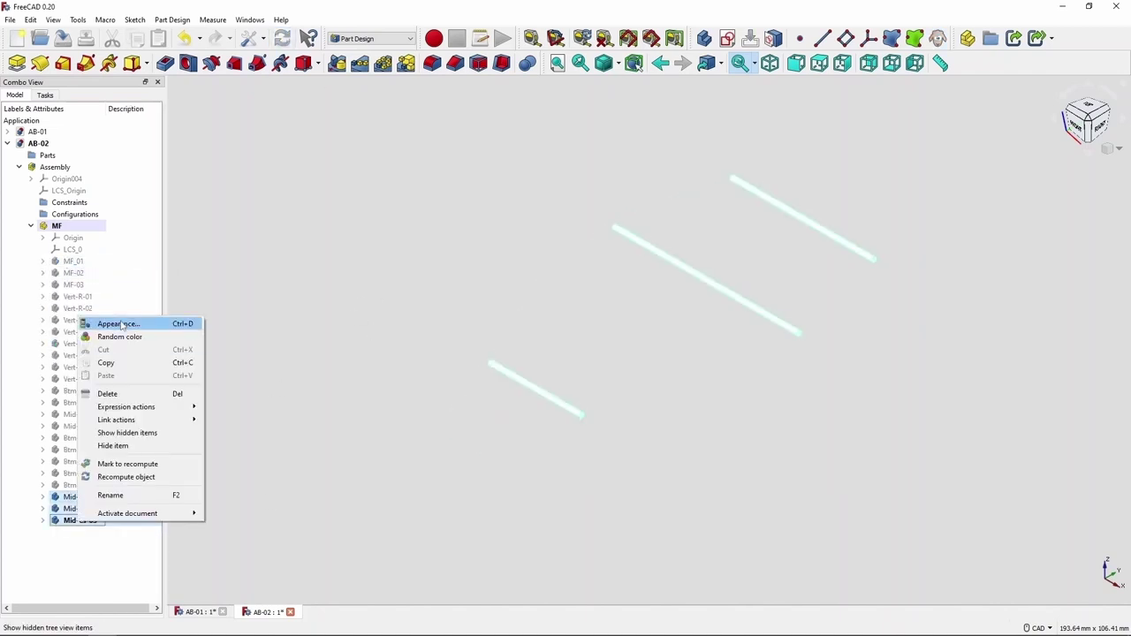
pyautogui.click(97, 323)
pyautogui.click(80, 386)
pyautogui.press('space')
# Step: Delete the misplaced cross pipe, then hide the frame bodies to reveal the grey block
pyautogui.scroll(5, 767, 517)
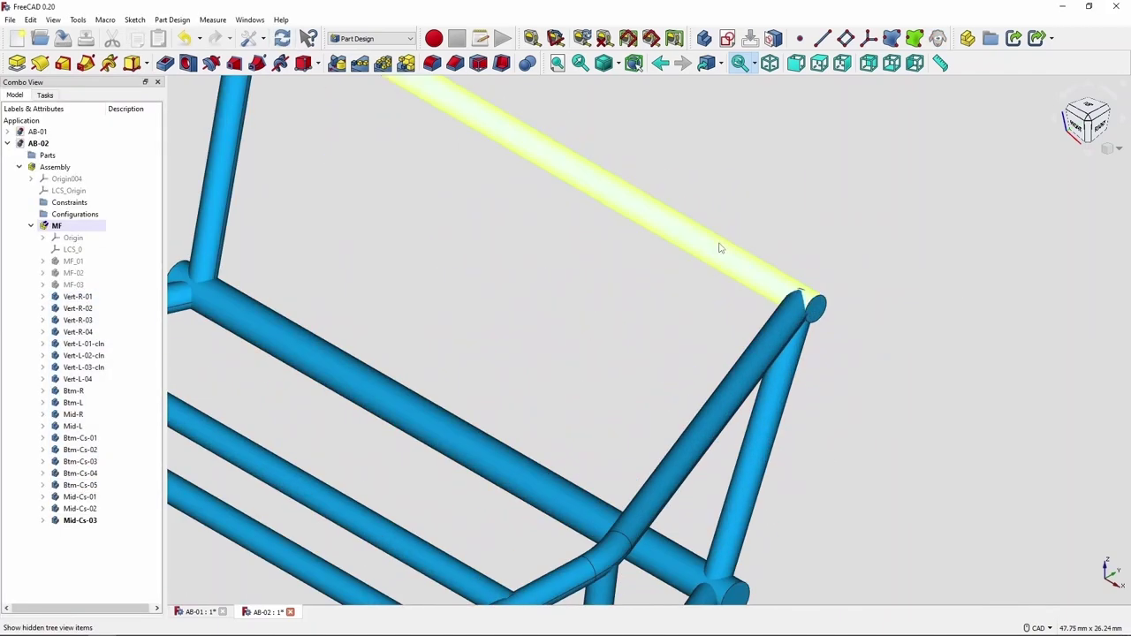
pyautogui.click(719, 245)
pyautogui.scroll(-3, 786, 321)
pyautogui.scroll(4, 805, 273)
pyautogui.scroll(-4, 806, 273)
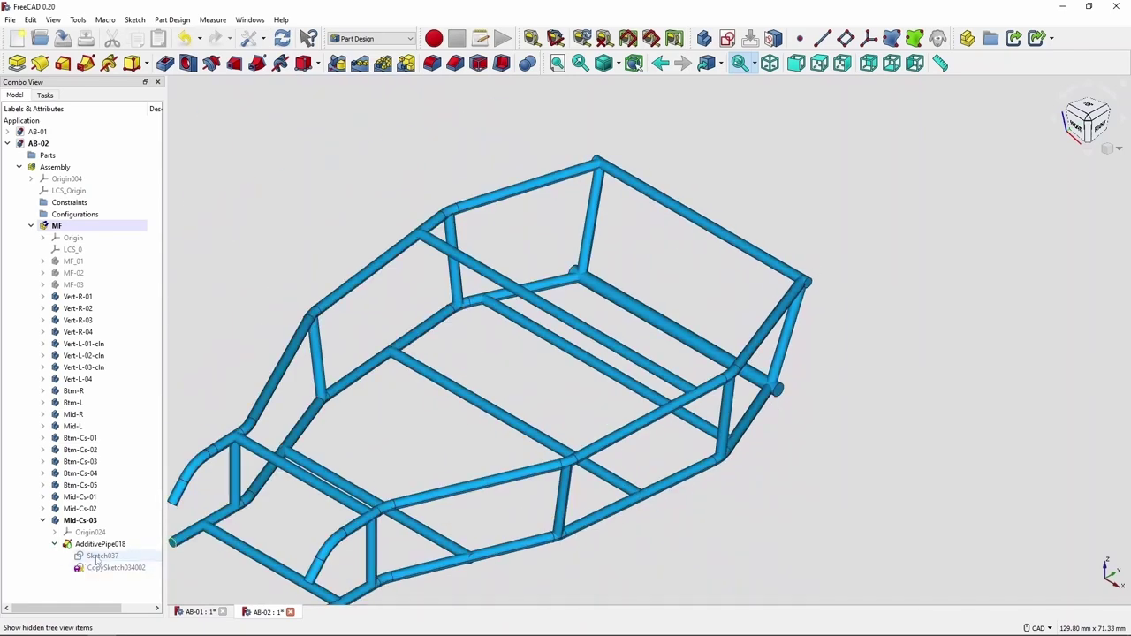
pyautogui.scroll(3, 812, 305)
pyautogui.press('Delete')
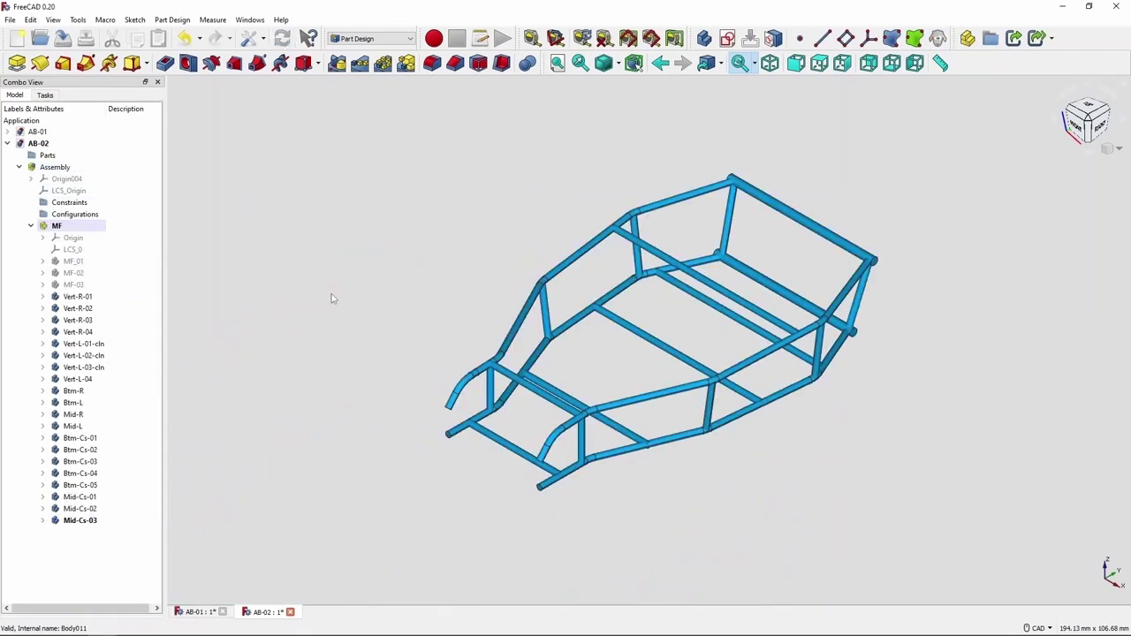
pyautogui.keyDown('shift'); pyautogui.click(77, 297); pyautogui.keyUp('shift')
pyautogui.press('space')
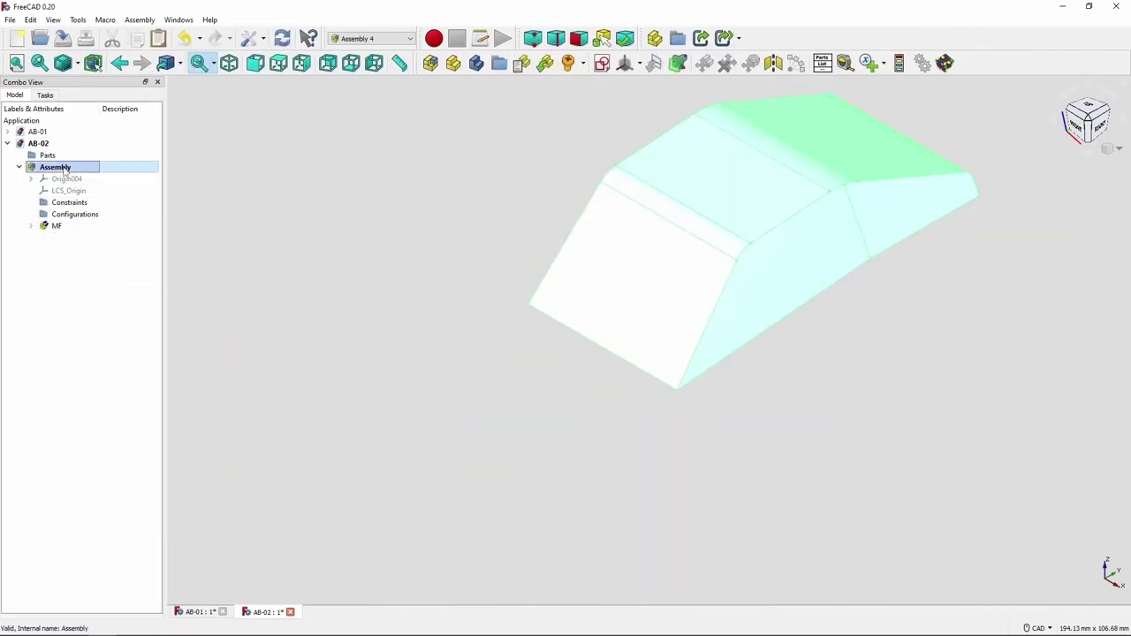
# Step: Create a new assembly part named ROOF
pyautogui.click(454, 67)
pyautogui.write('ROOF')
pyautogui.press('Return')
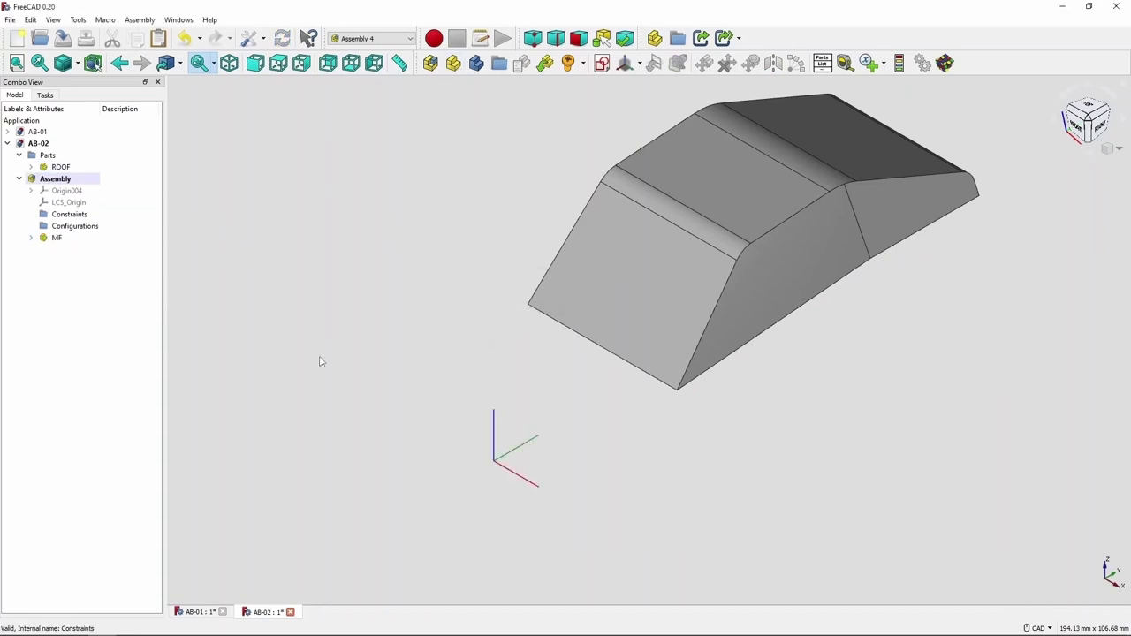
# Step: Copy the MF-02 body into ROOF and rename the copy RF-001
pyautogui.rightClick(56, 226)
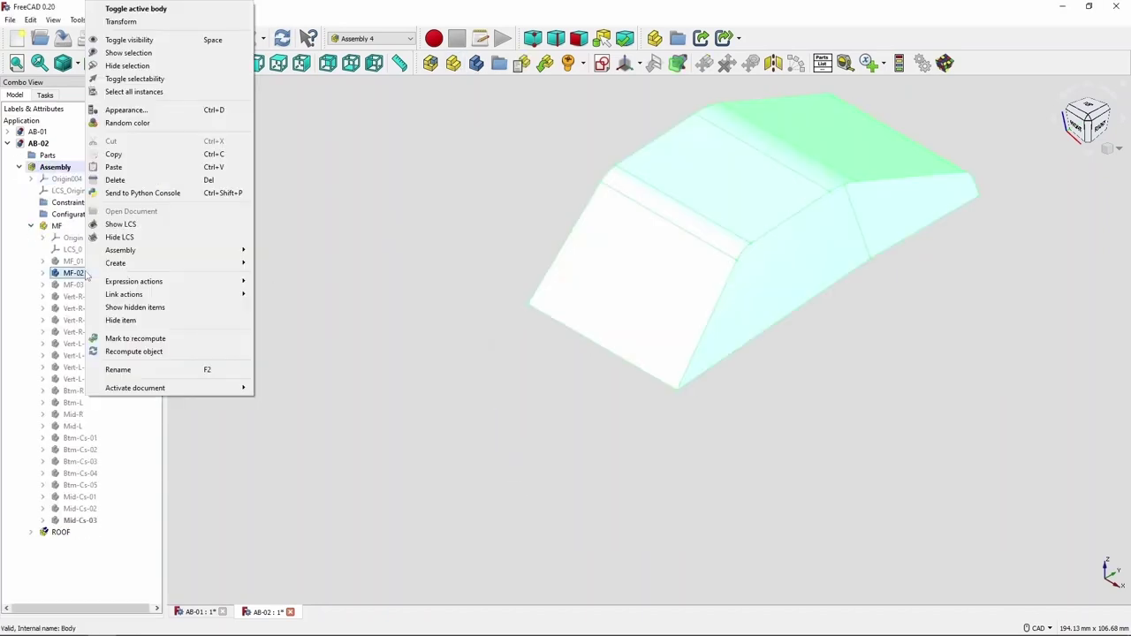
pyautogui.click(114, 154)
pyautogui.click(669, 422)
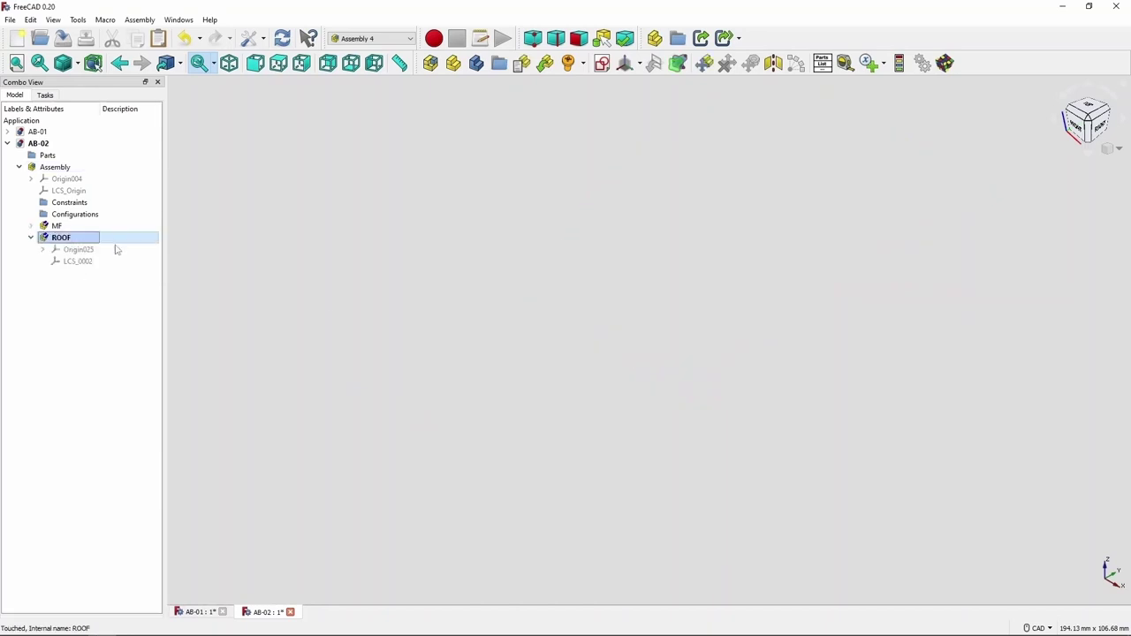
pyautogui.hotkey('ctrl', 'v')
pyautogui.click(71, 273)
pyautogui.click(353, 323)
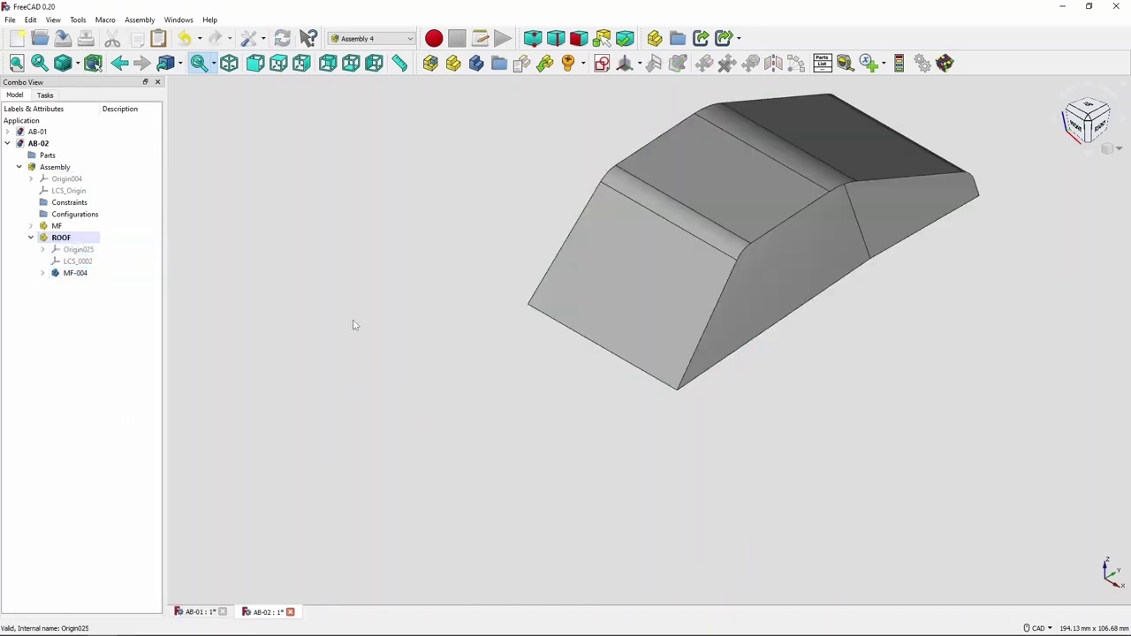
pyautogui.click(64, 274)
# Step: Create a new Part Design body inside the ROOF part
pyautogui.click(212, 355)
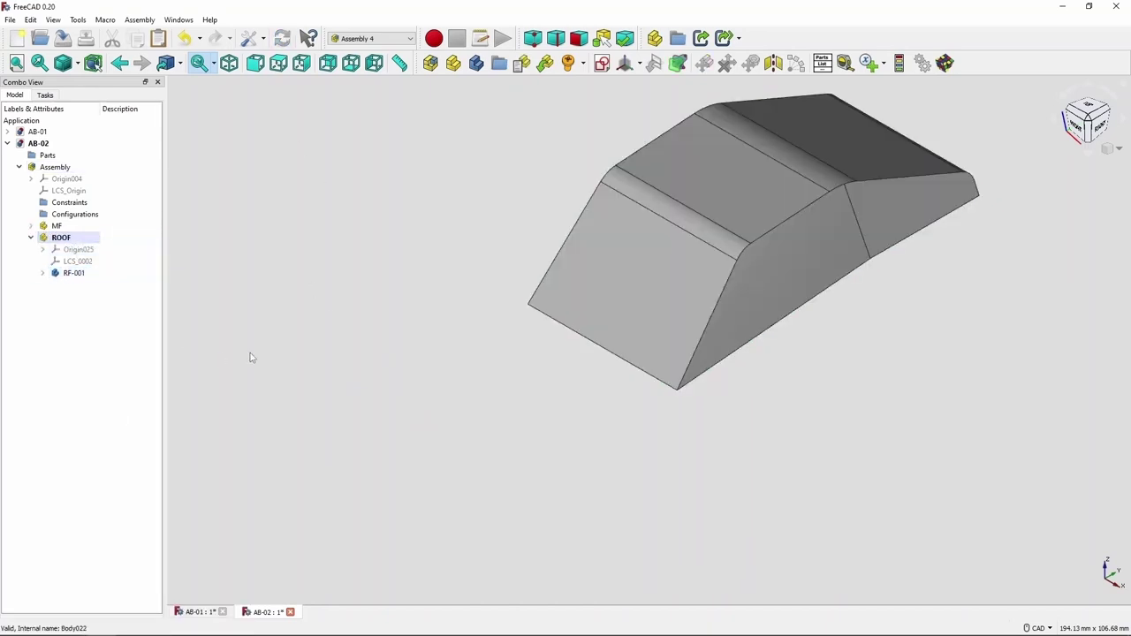
pyautogui.click(61, 238)
pyautogui.click(371, 38)
pyautogui.click(15, 95)
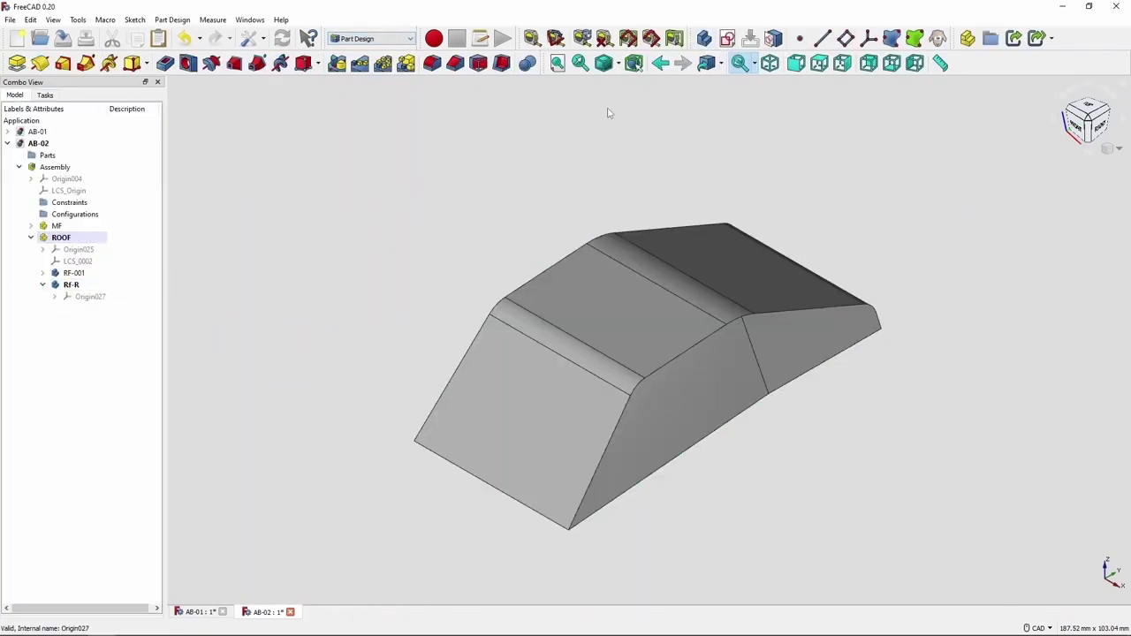
# Step: Add a datum plane on XZ offset -70 mm in the z-direction
pyautogui.click(846, 38)
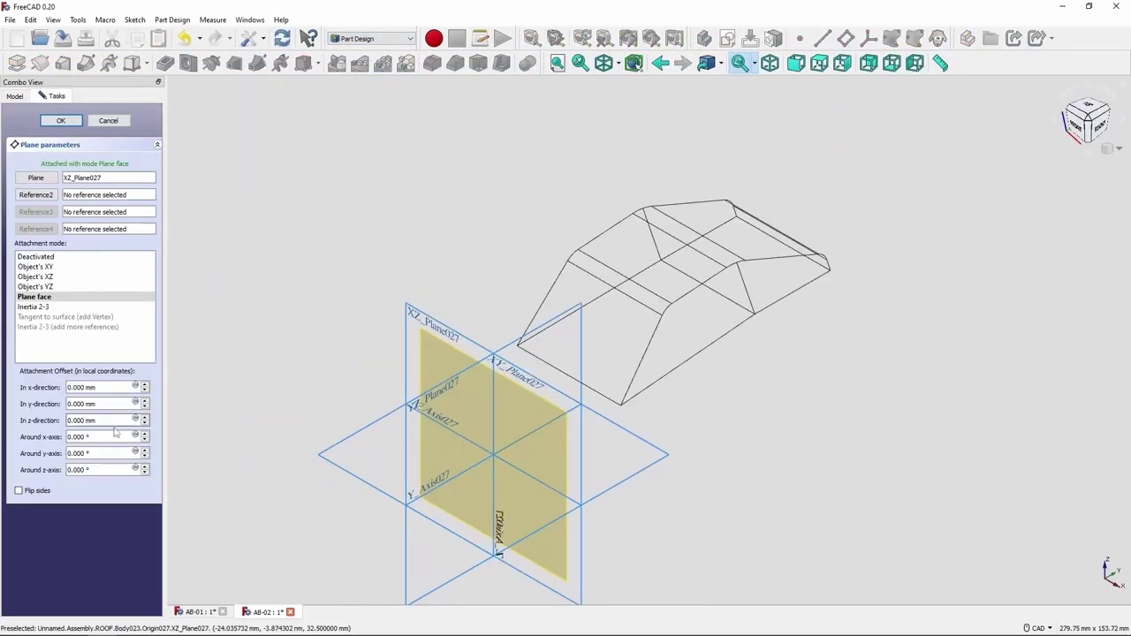
pyautogui.click(97, 420)
pyautogui.write('-70')
pyautogui.press('Tab')
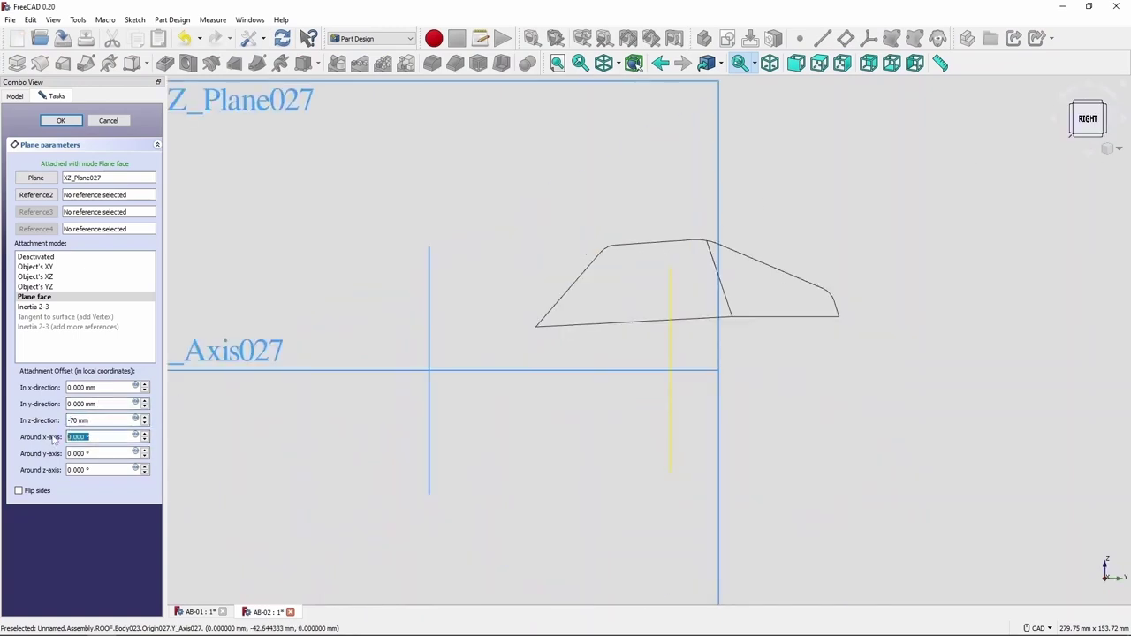
pyautogui.press('Return')
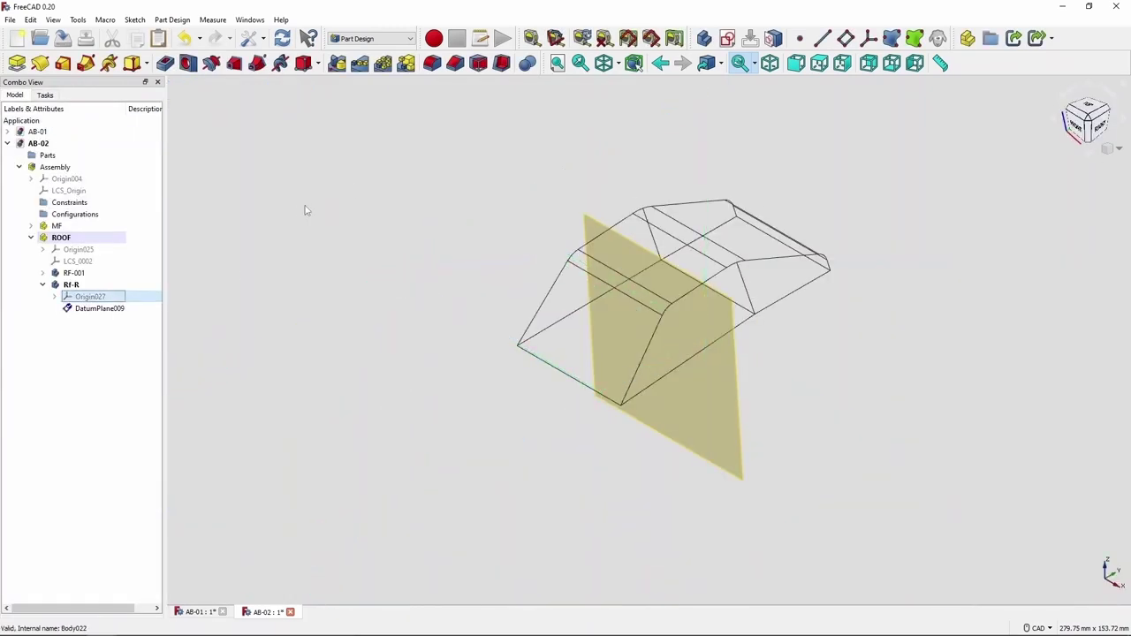
# Step: Sketch a circle profile in Sketch043 on the datum plane at the roof edge
pyautogui.click(111, 309)
pyautogui.click(726, 38)
pyautogui.click(55, 118)
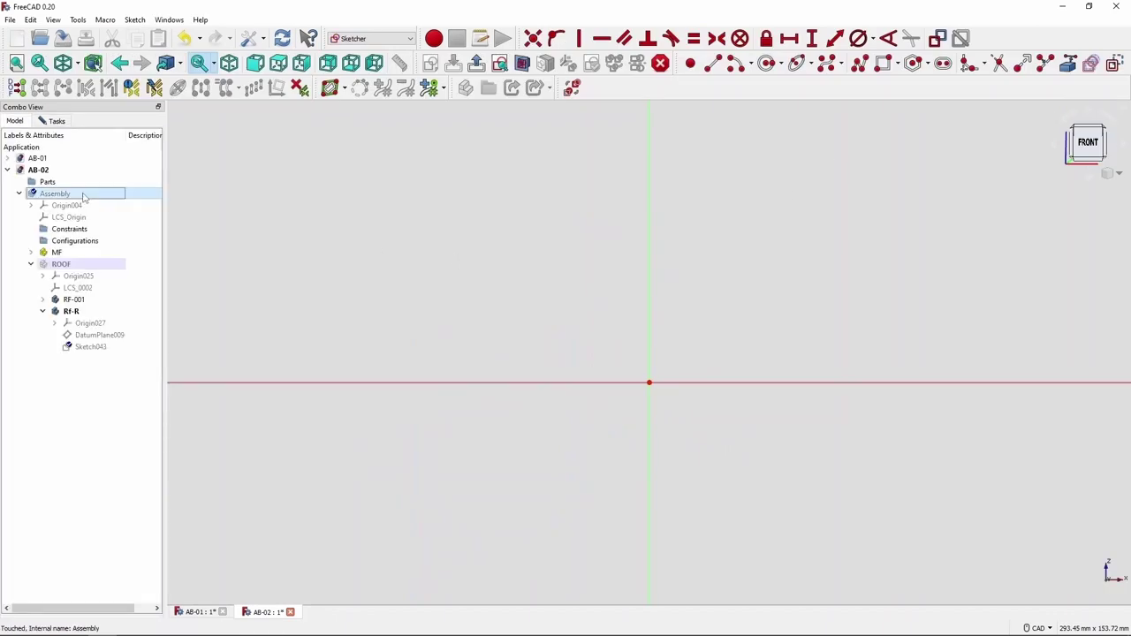
pyautogui.press('0')
pyautogui.click(690, 63)
pyautogui.press('Escape')
pyautogui.press('Escape')
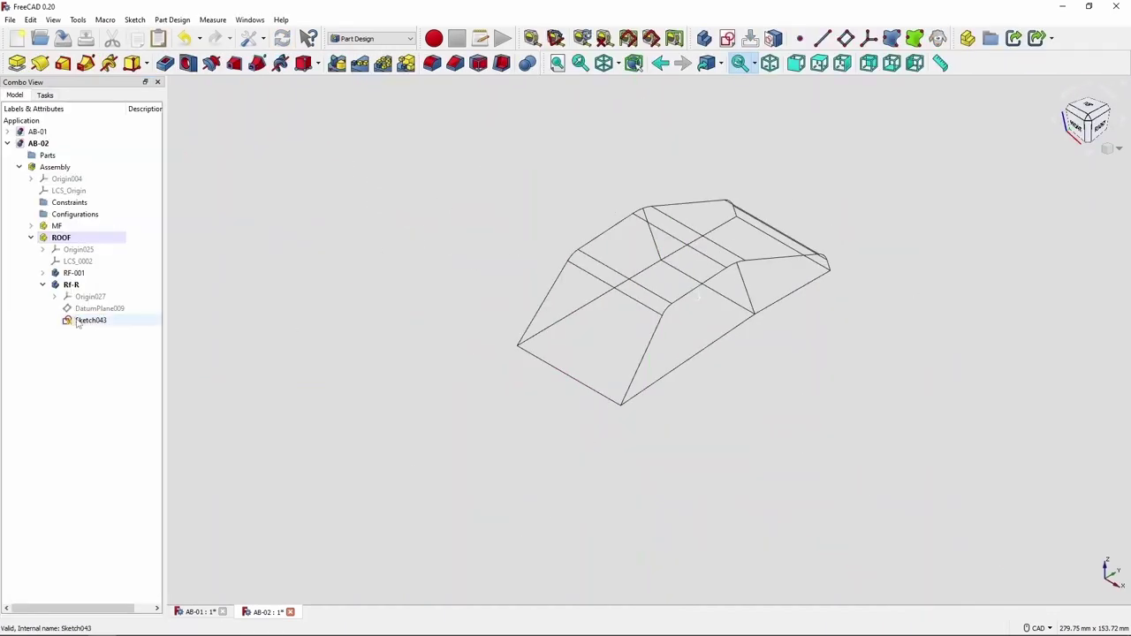
pyautogui.moveTo(81, 239); pyautogui.dragTo(82, 238)
pyautogui.doubleClick(90, 319)
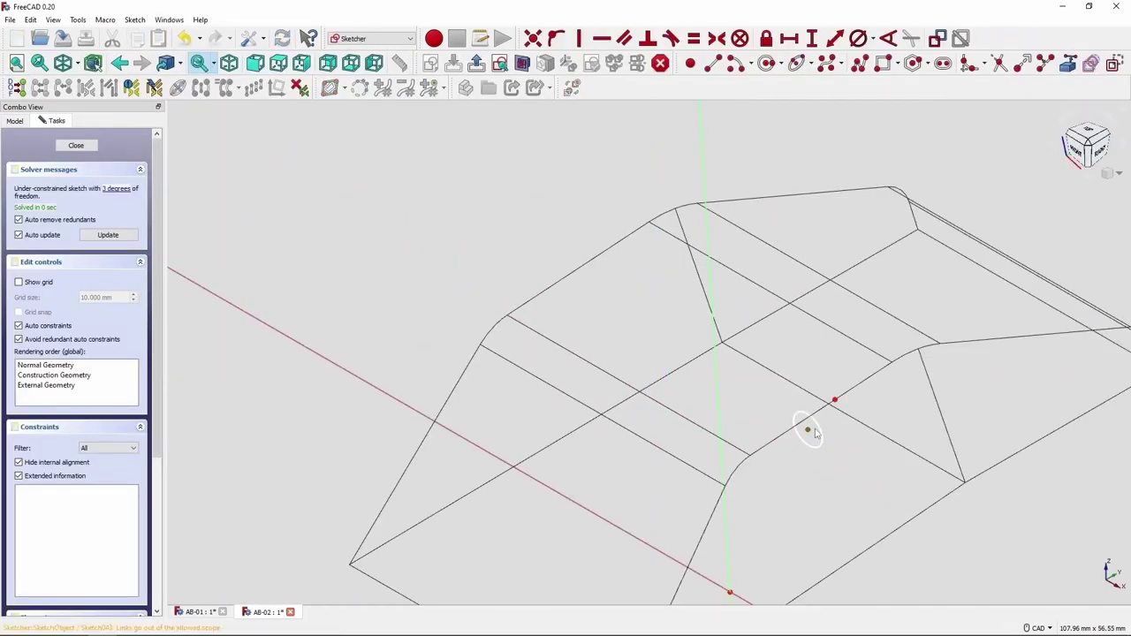
pyautogui.click(811, 430)
pyautogui.press('Escape')
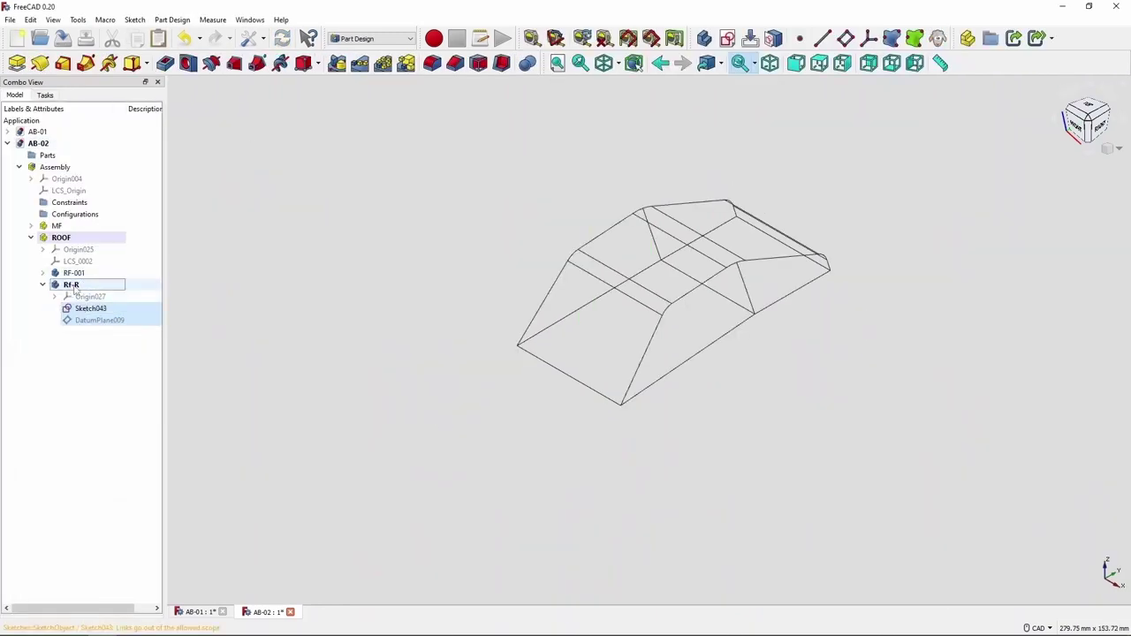
# Step: Sweep the circle profile as a pipe along the right-side roof edges
pyautogui.click(59, 244)
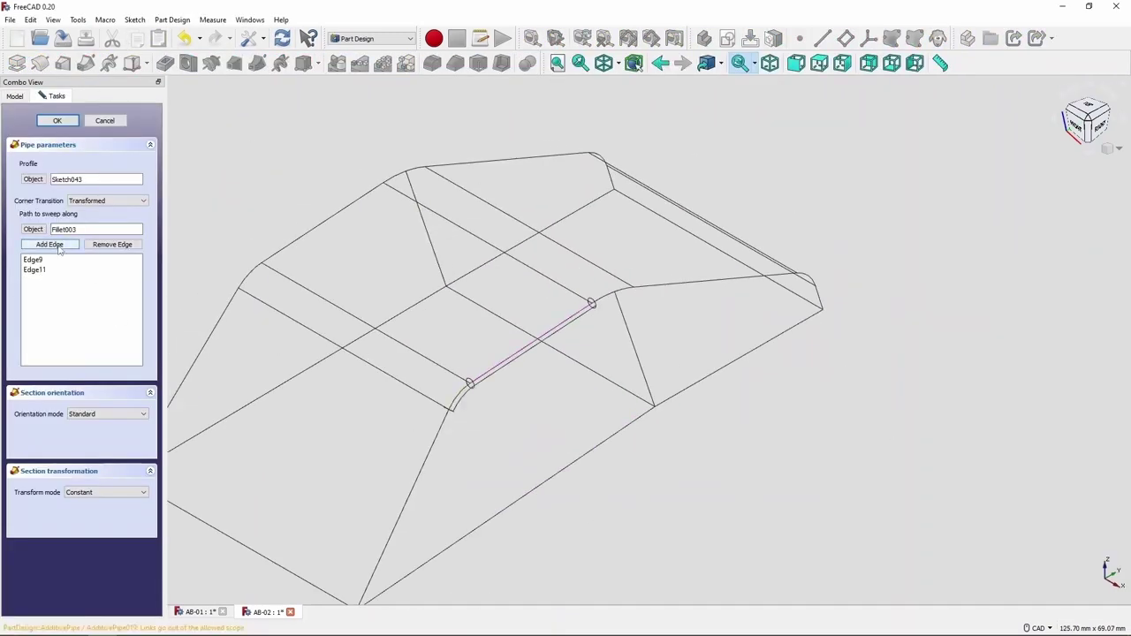
pyautogui.click(618, 303)
pyautogui.scroll(3, 623, 303)
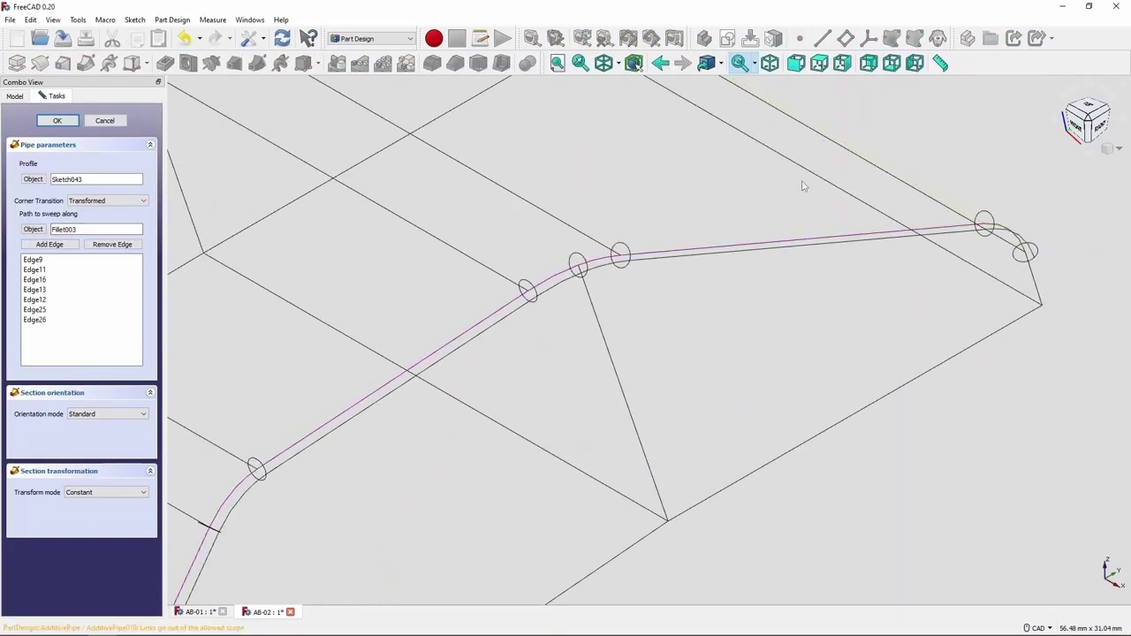
pyautogui.press('Return')
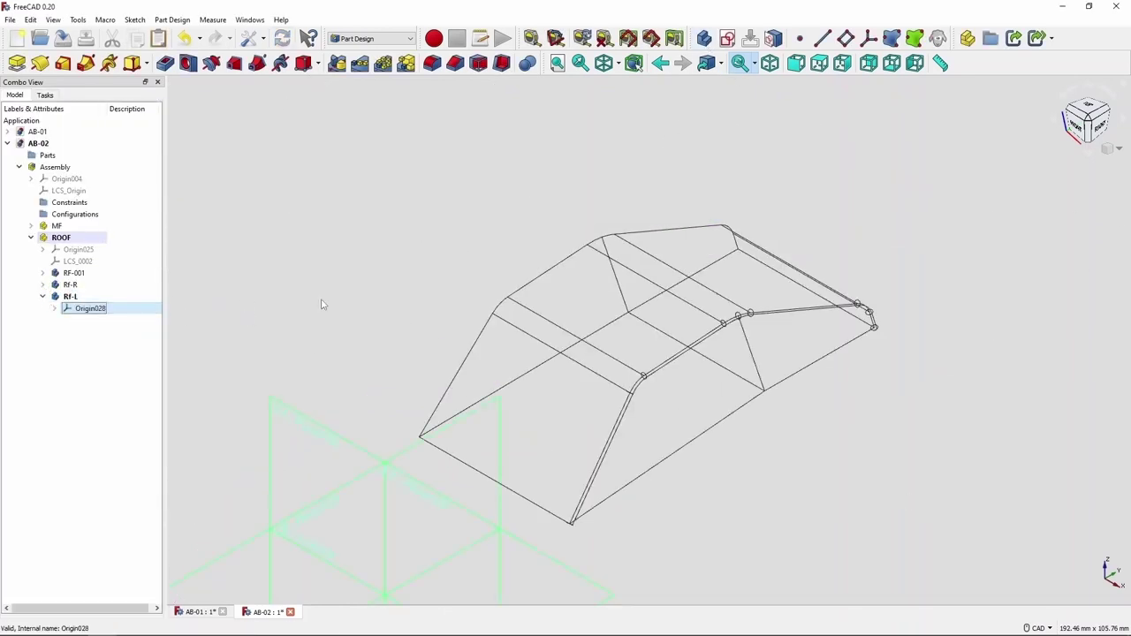
# Step: Attach a datum plane and sketch a 1.5 mm diameter circle profile on it
pyautogui.doubleClick(98, 319)
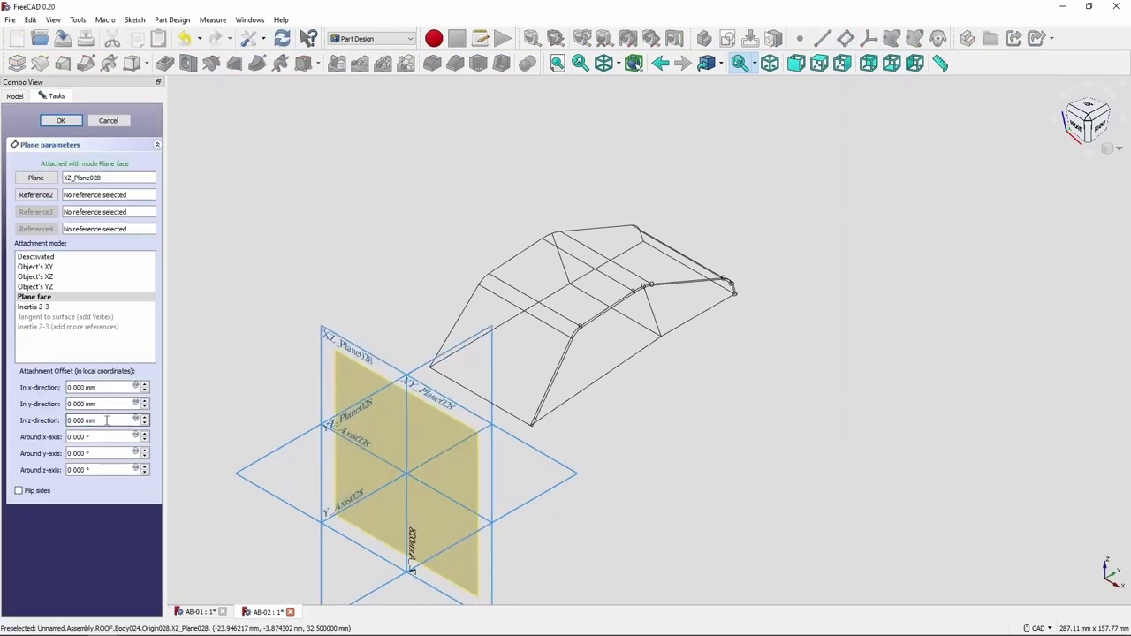
pyautogui.press('Return')
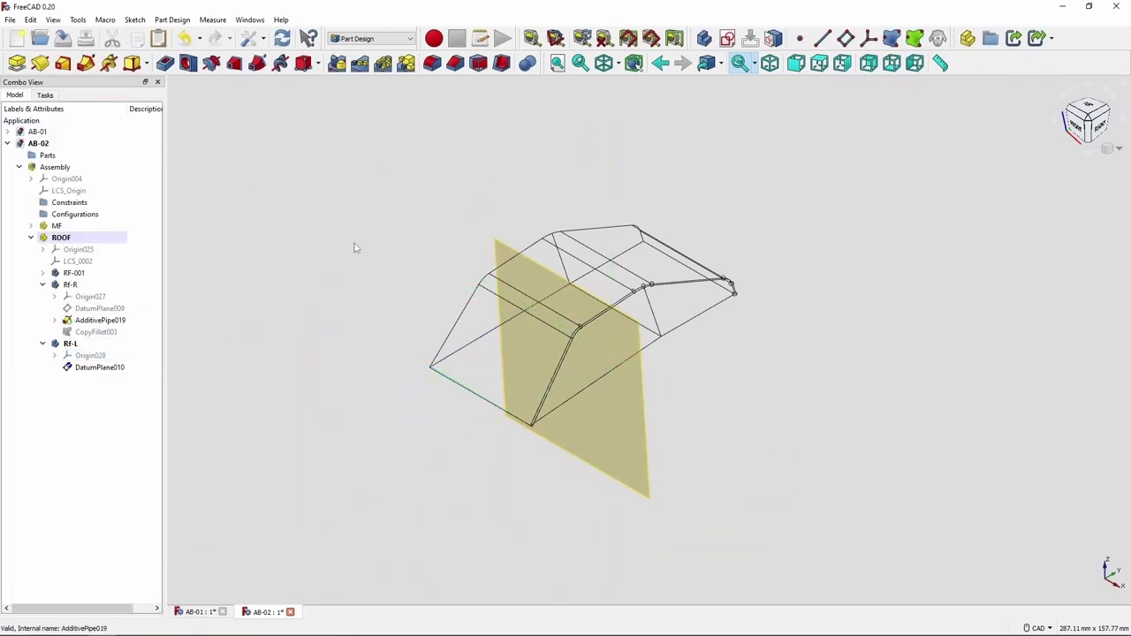
pyautogui.click(727, 38)
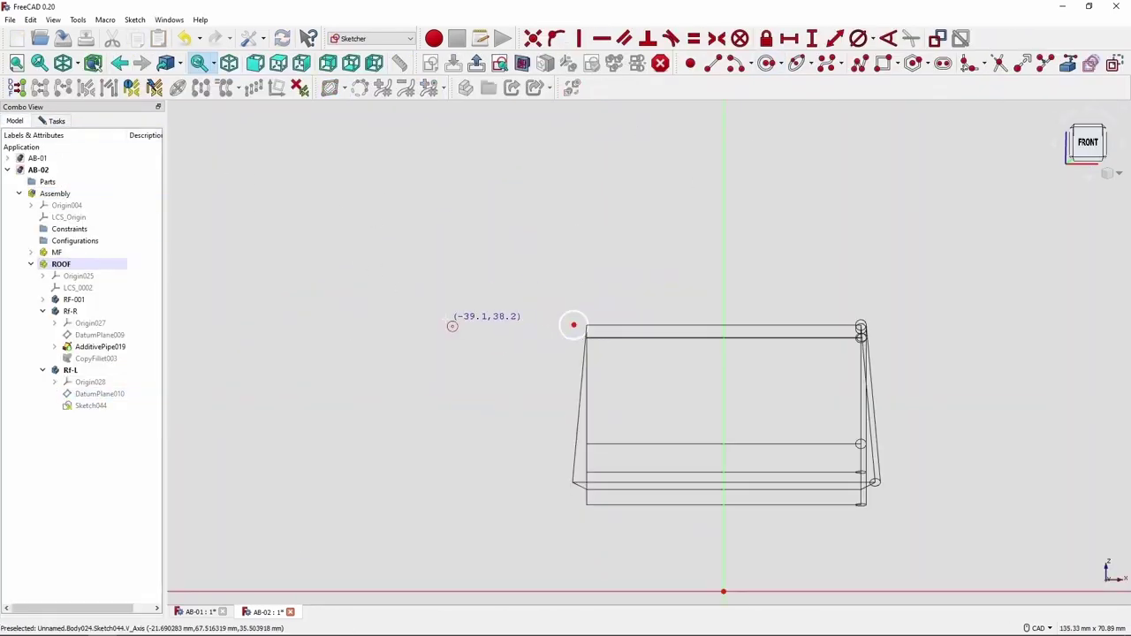
pyautogui.click(573, 325)
pyautogui.press('Return')
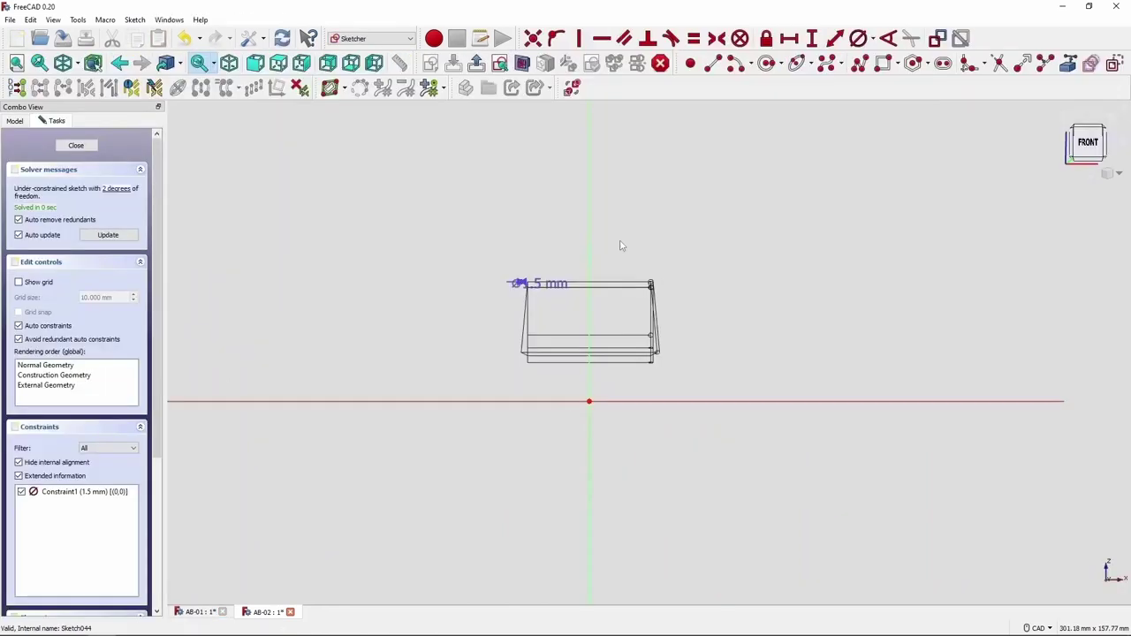
pyautogui.press('Escape')
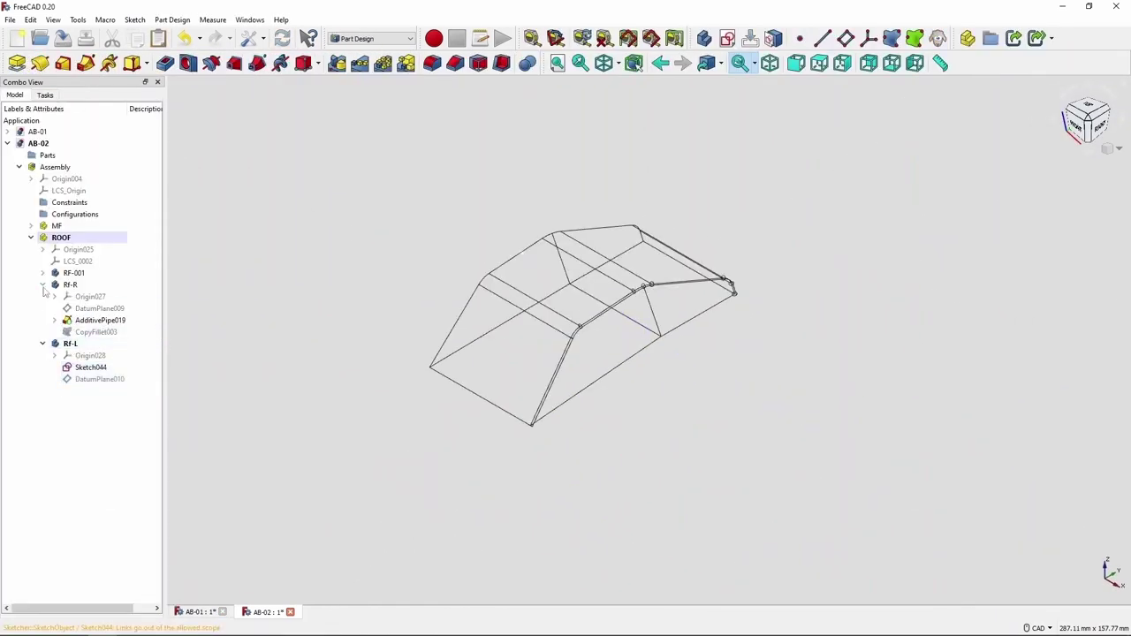
# Step: Sweep Sketch044 as an Additive Pipe along the left Fillet003 roof edges
pyautogui.click(85, 64)
pyautogui.scroll(5, 510, 351)
pyautogui.click(468, 508)
pyautogui.scroll(-5, 468, 509)
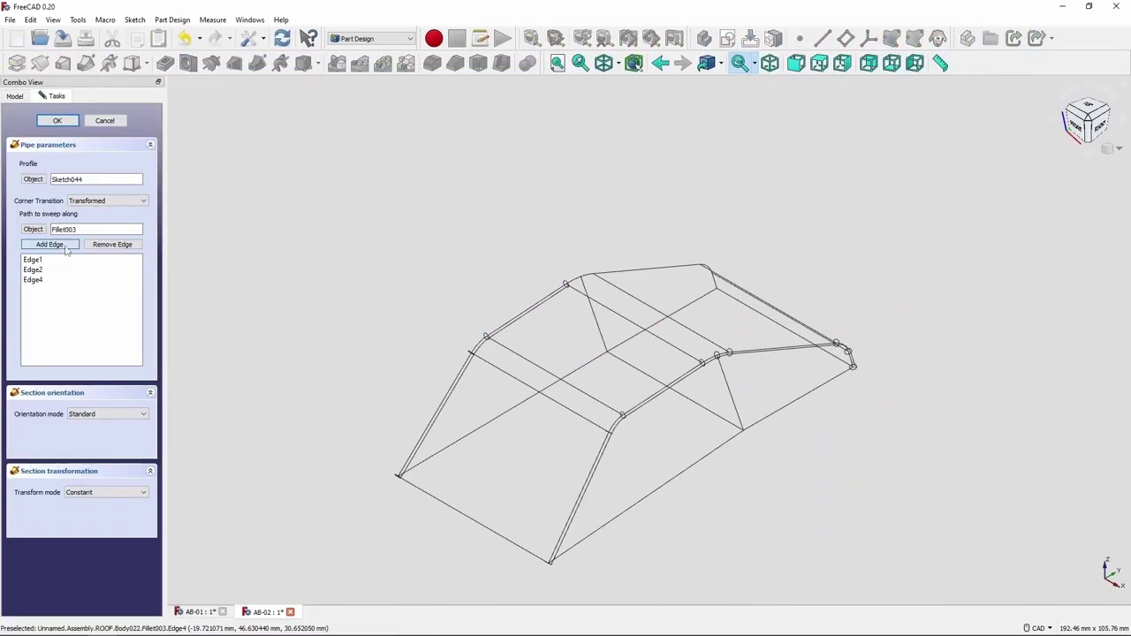
pyautogui.scroll(5, 618, 298)
pyautogui.press('Return')
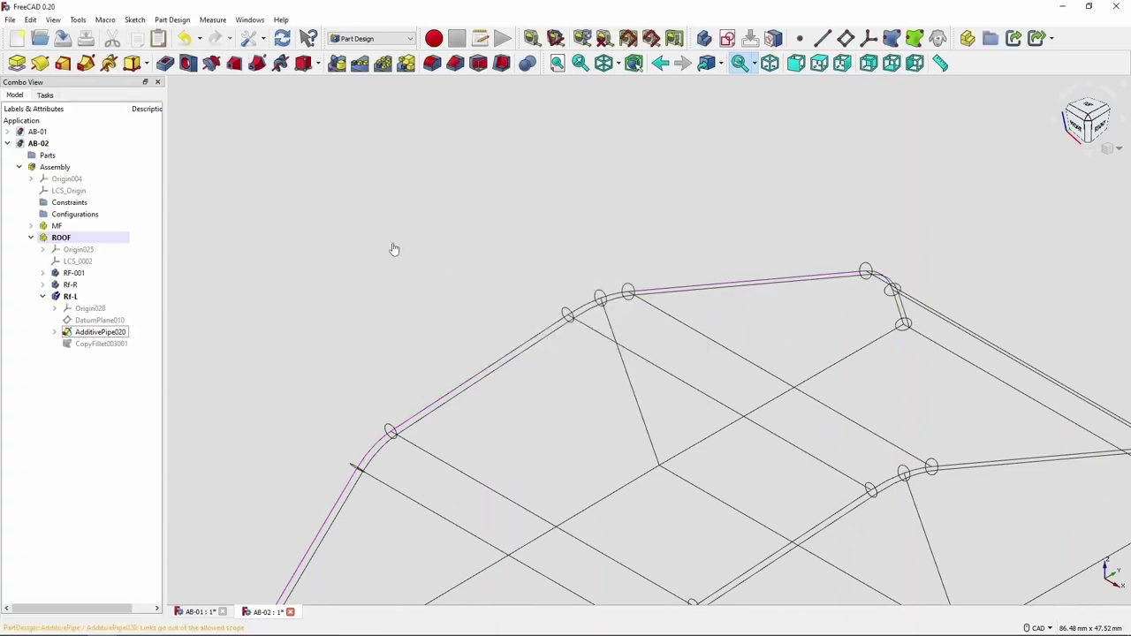
# Step: Zoom and orbit around the frame tubes, then view the roof tubes isometrically
pyautogui.scroll(-3, 572, 177)
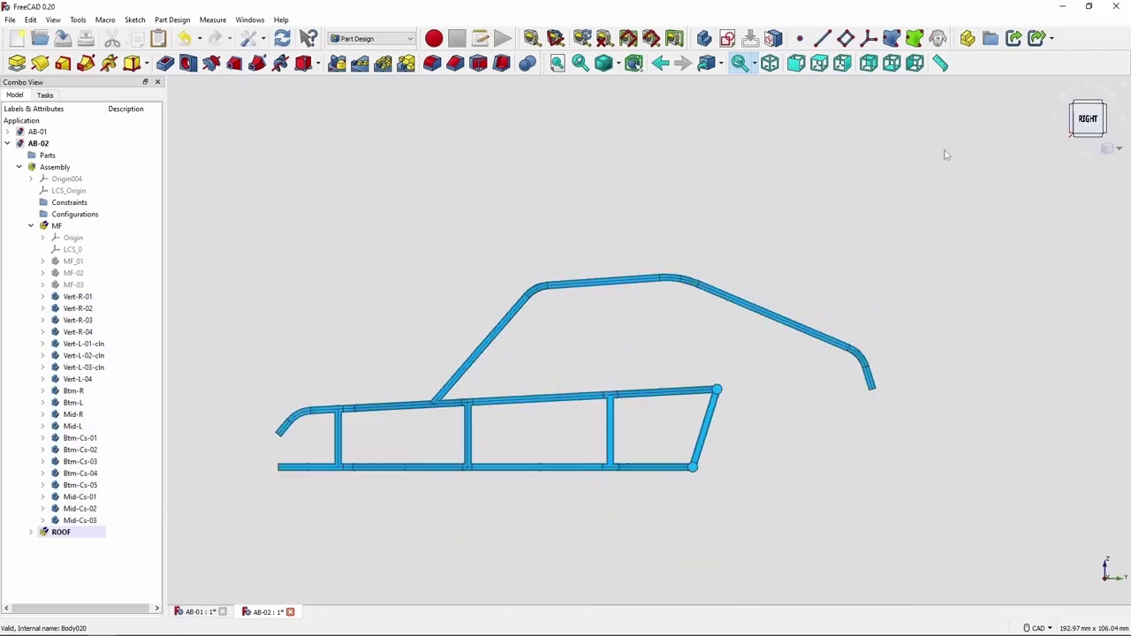
pyautogui.scroll(10, 707, 246)
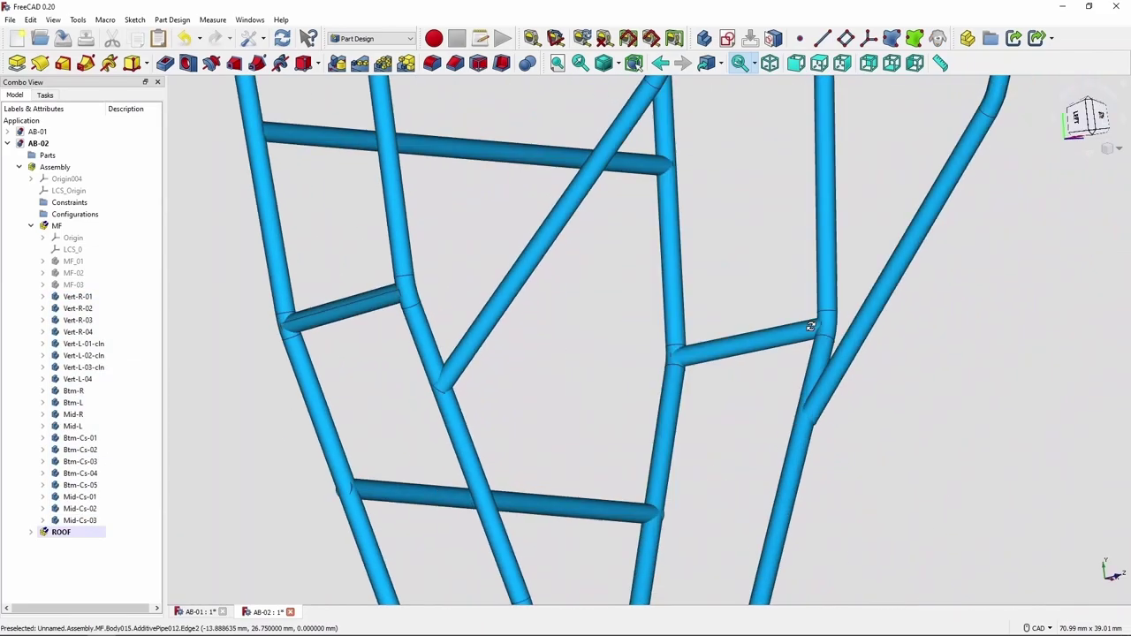
pyautogui.moveTo(530, 321); pyautogui.dragTo(804, 314, button='middle')
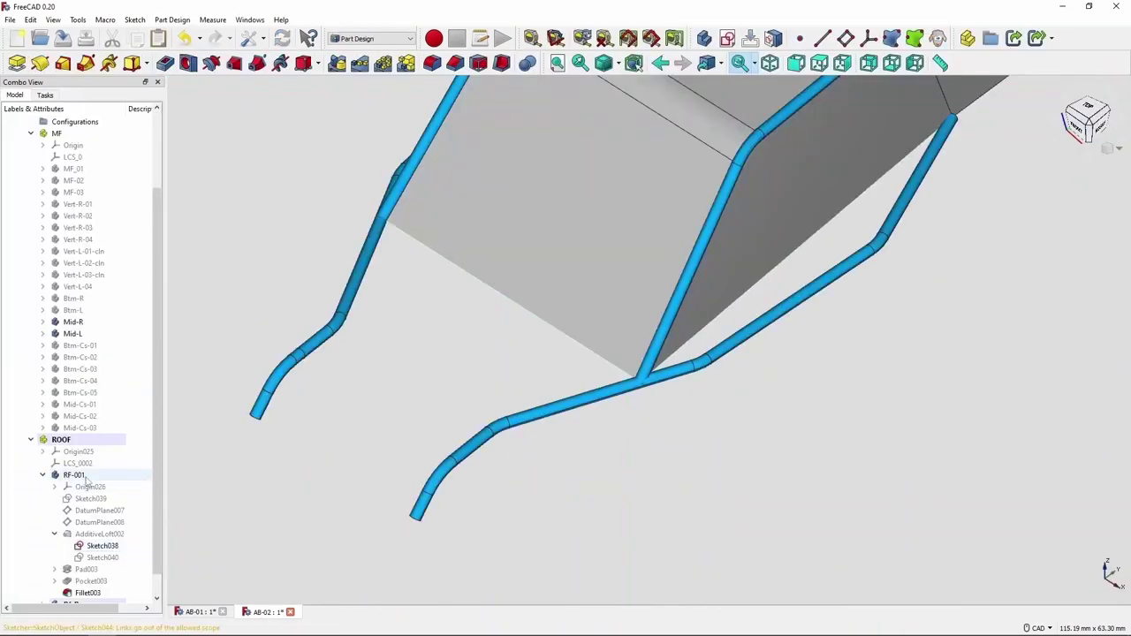
pyautogui.press('0')
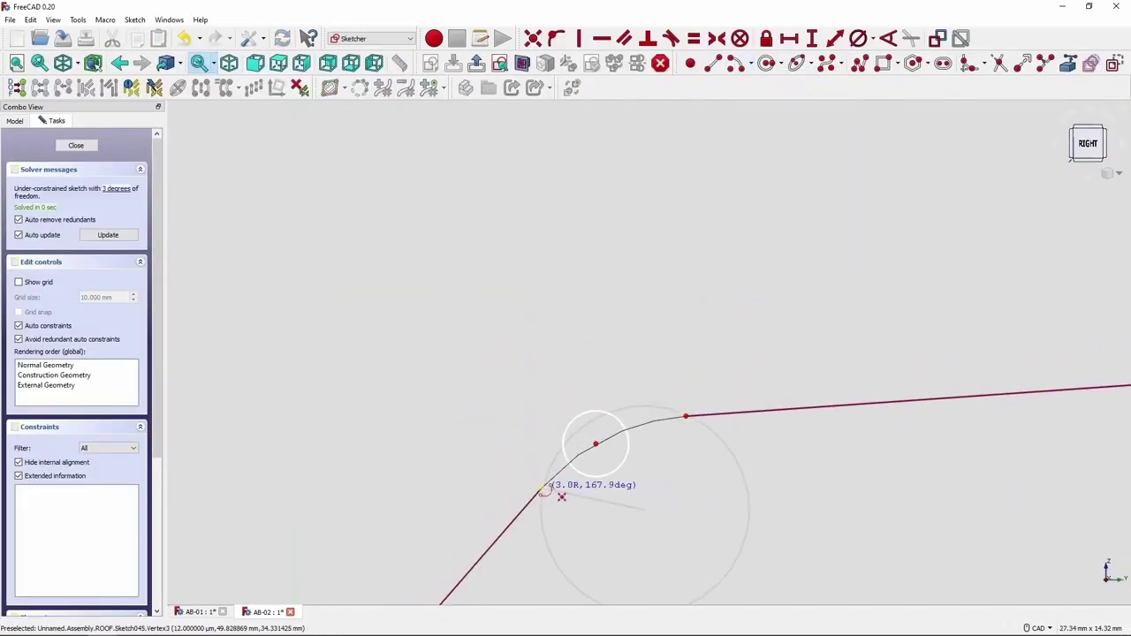
# Step: Close Sketch045, show the RF-001 roof, and move the sketch into the Rf-Cs-01 body
pyautogui.scroll(3, 643, 510)
pyautogui.click(14, 121)
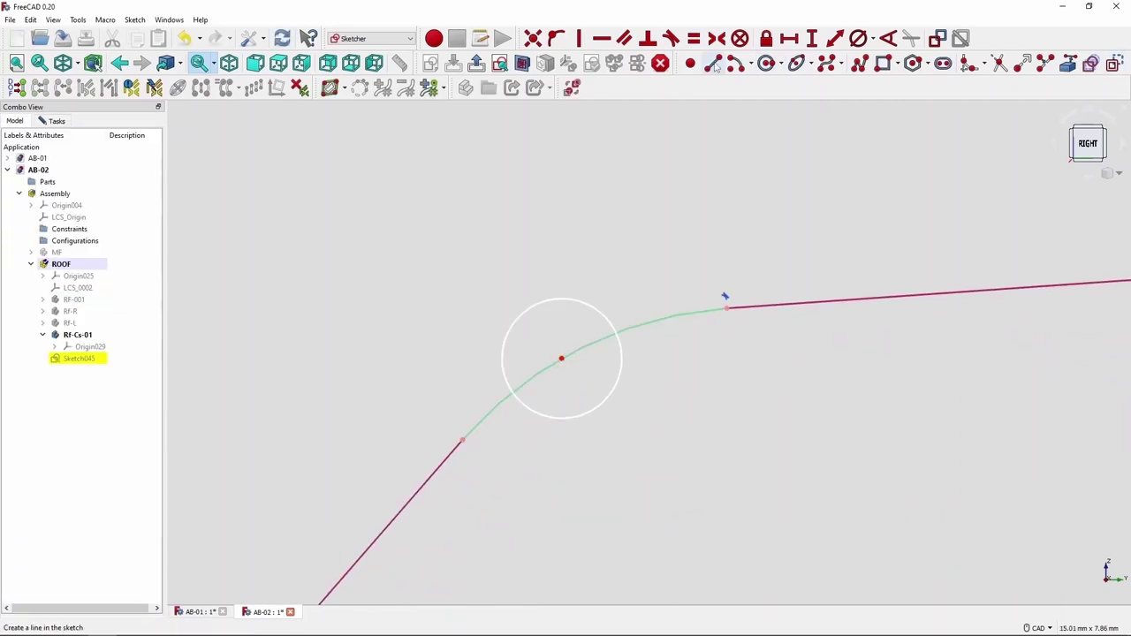
pyautogui.press('e')
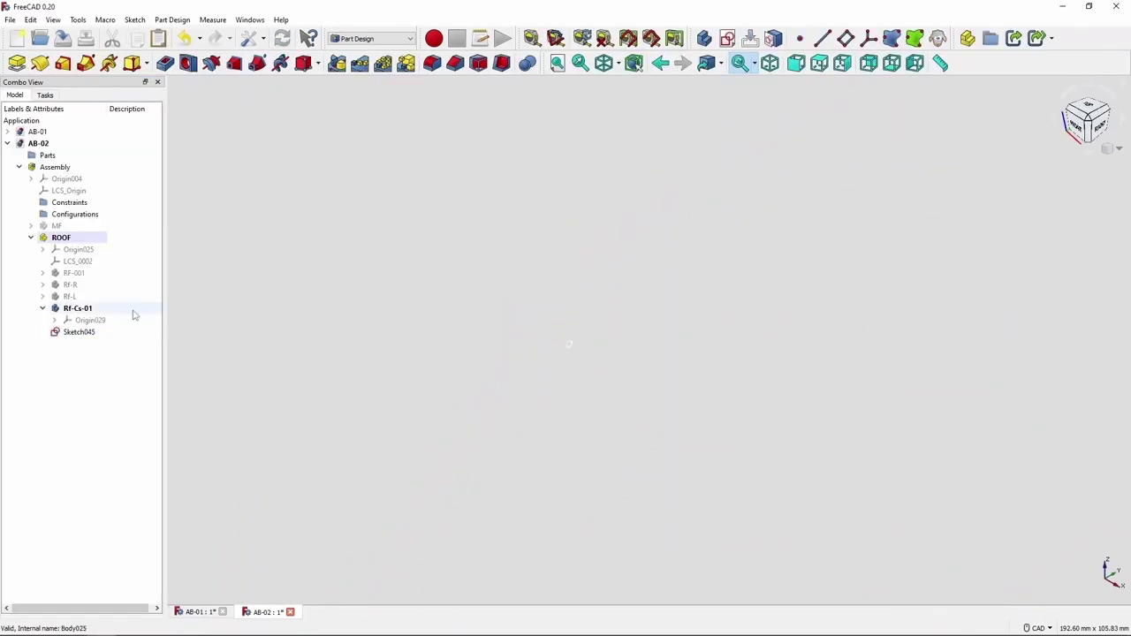
pyautogui.press('space')
pyautogui.moveTo(79, 333); pyautogui.dragTo(86, 314)
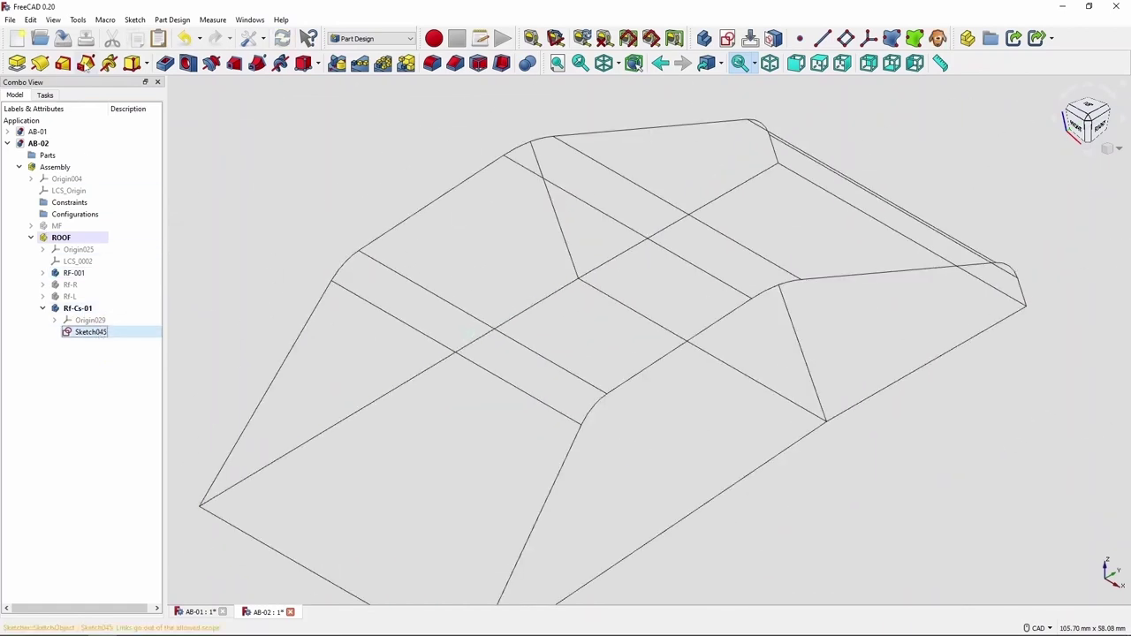
# Step: Sweep Sketch045 as a cross-rod pipe between the roof tubes and show it shaded
pyautogui.click(86, 62)
pyautogui.click(58, 121)
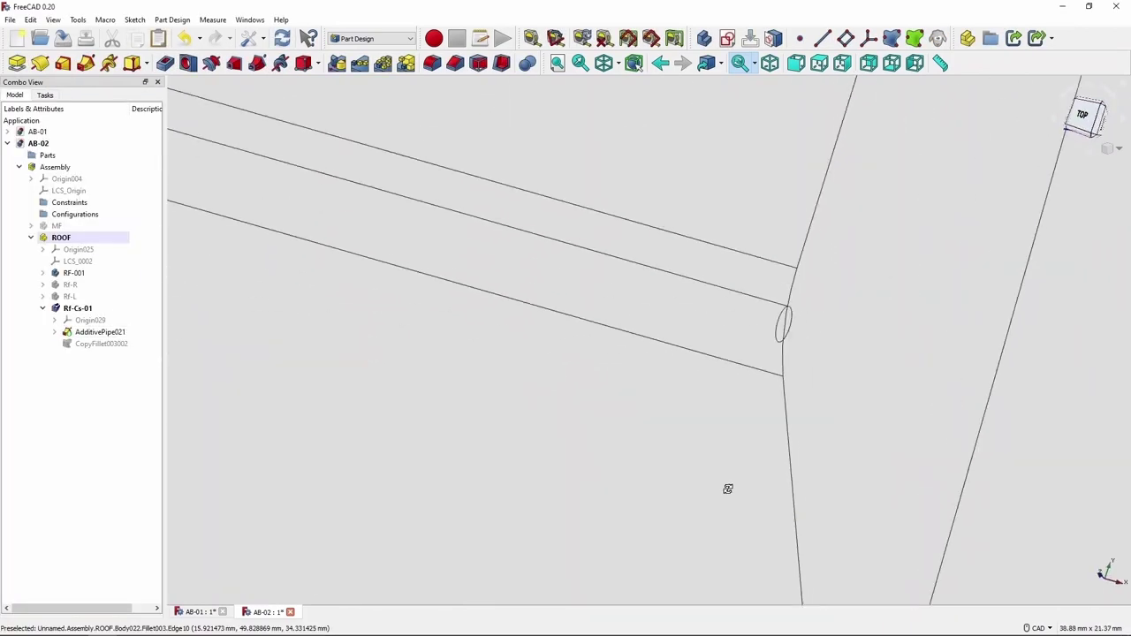
pyautogui.click(603, 63)
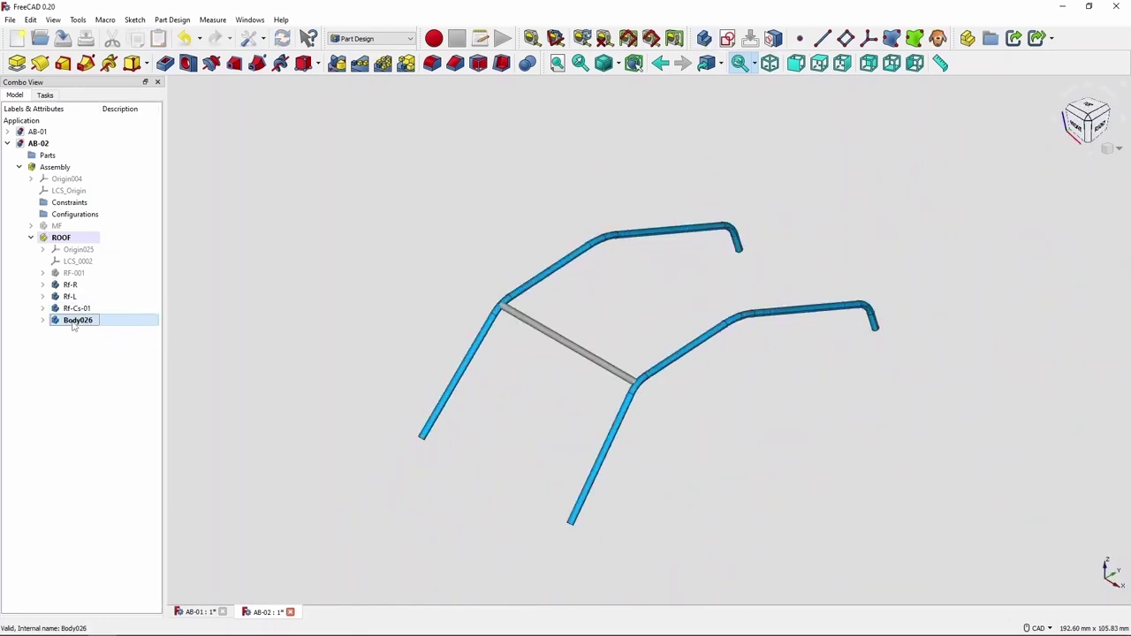
pyautogui.press('space')
pyautogui.write('Rf-Cs-02')
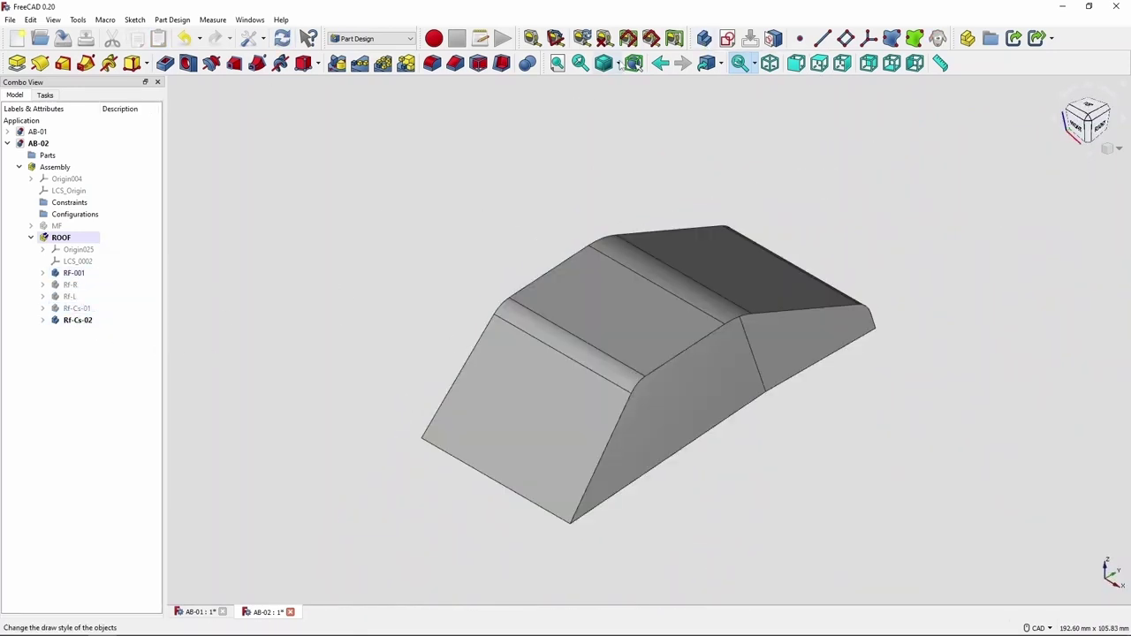
# Step: In wireframe view, sketch a new circle profile with a 1.5 mm diameter
pyautogui.click(603, 63)
pyautogui.click(727, 38)
pyautogui.click(60, 122)
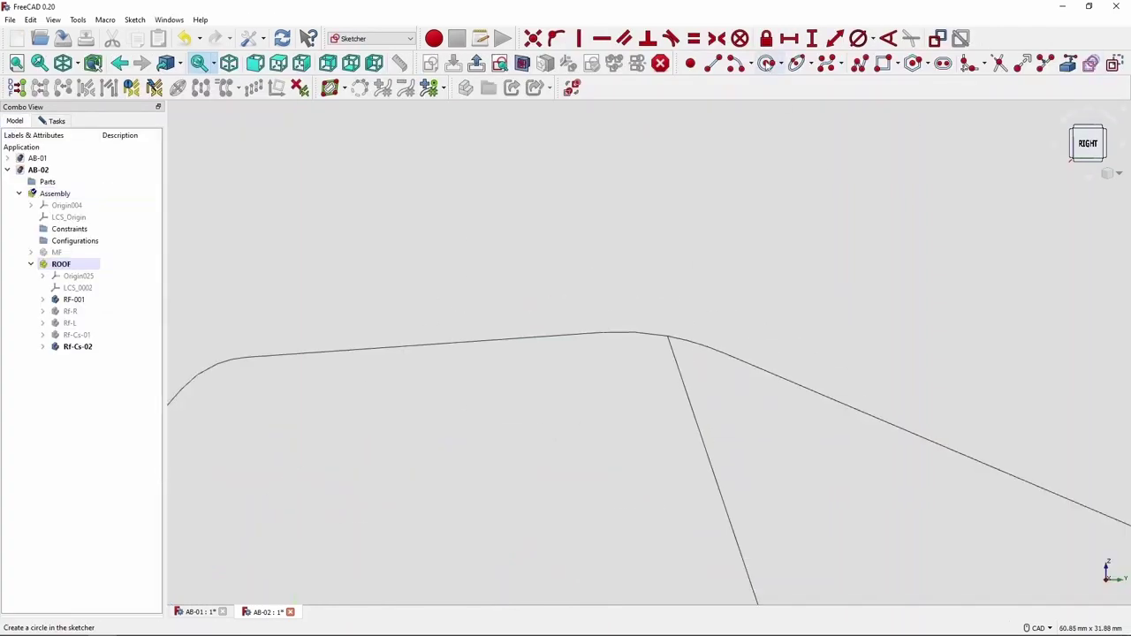
pyautogui.click(661, 349)
pyautogui.write('1.5')
pyautogui.press('Return')
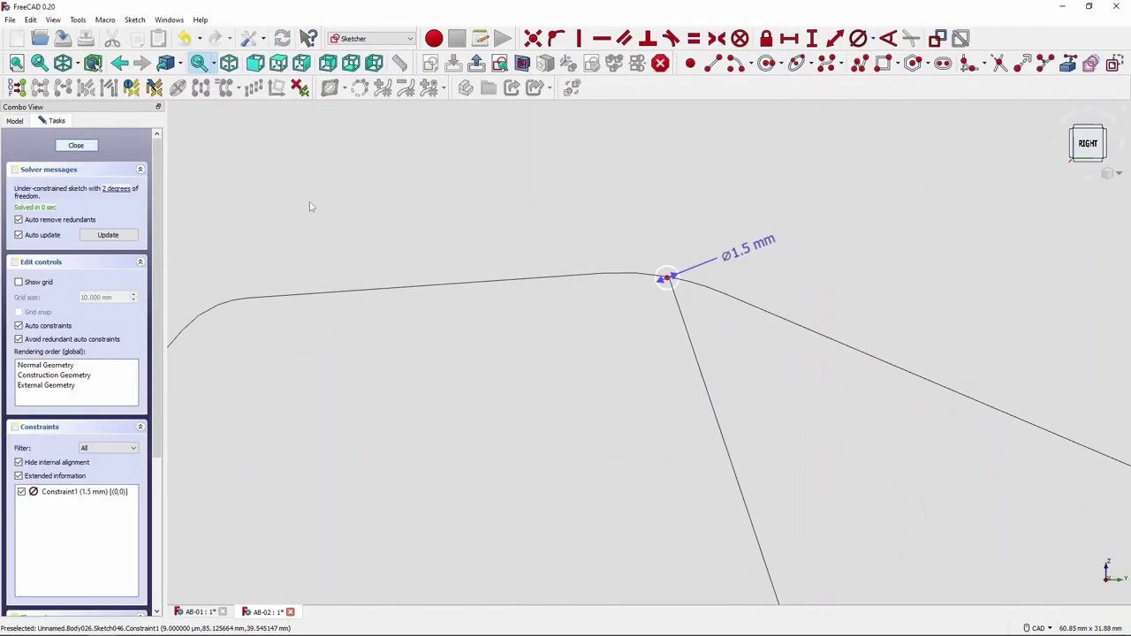
# Step: Reference three roof edges in the sketch and clear the resulting out-of-scope warnings
pyautogui.scroll(3, 772, 285)
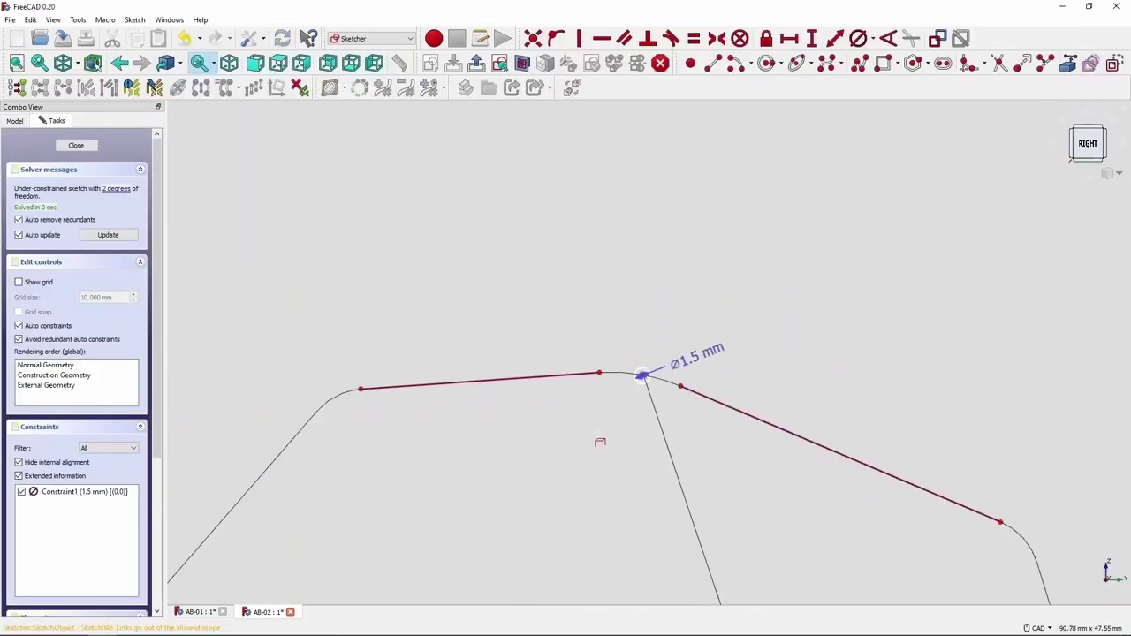
pyautogui.click(667, 402)
pyautogui.click(590, 313)
pyautogui.click(770, 346)
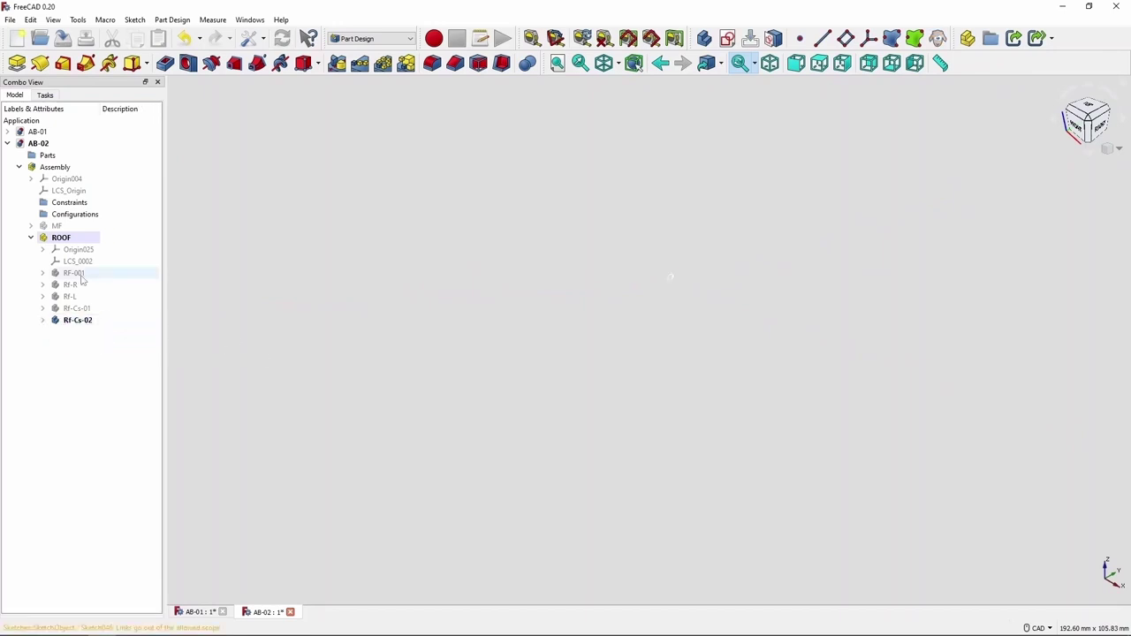
pyautogui.click(42, 320)
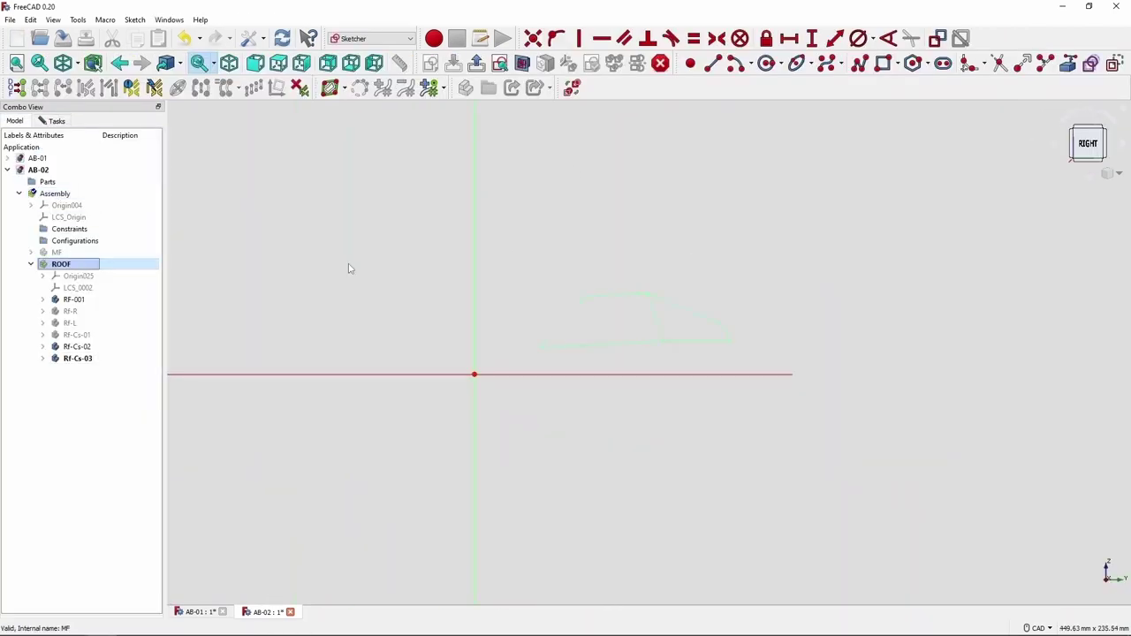
pyautogui.scroll(2, 738, 186)
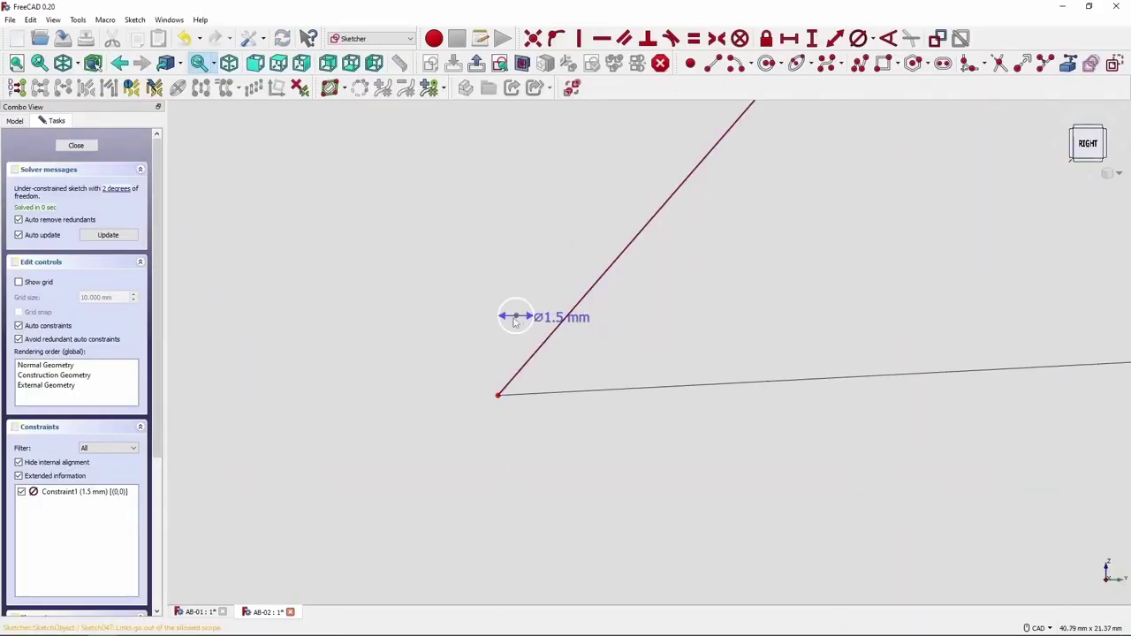
pyautogui.press('o')
pyautogui.click(681, 344)
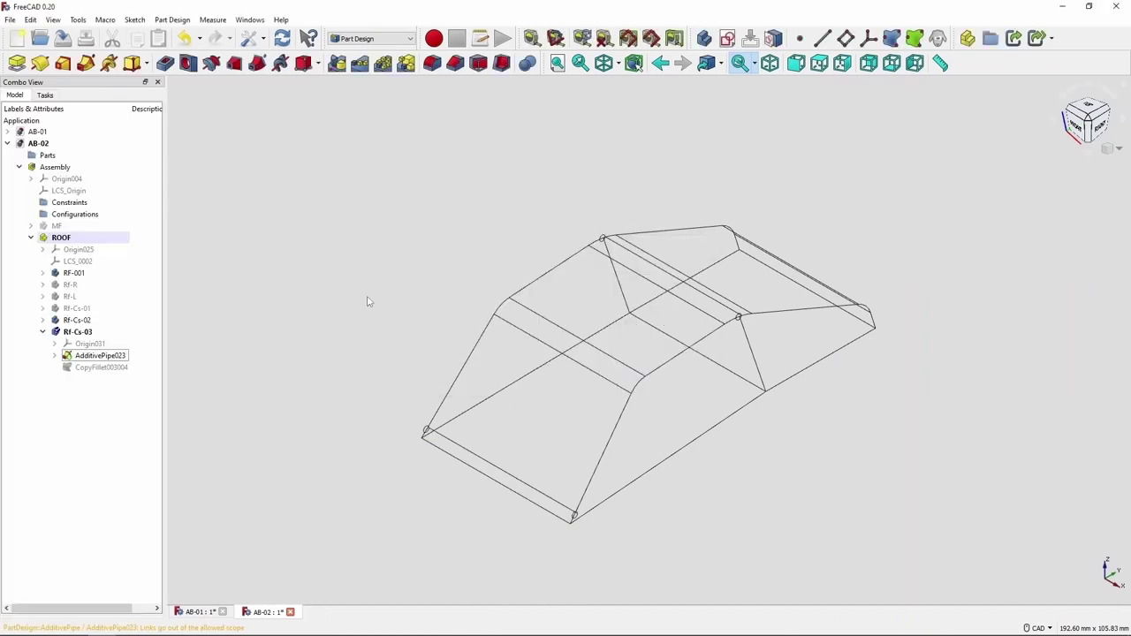
# Step: Colour the roof cross tubes blue through their Appearance settings
pyautogui.rightClick(150, 329)
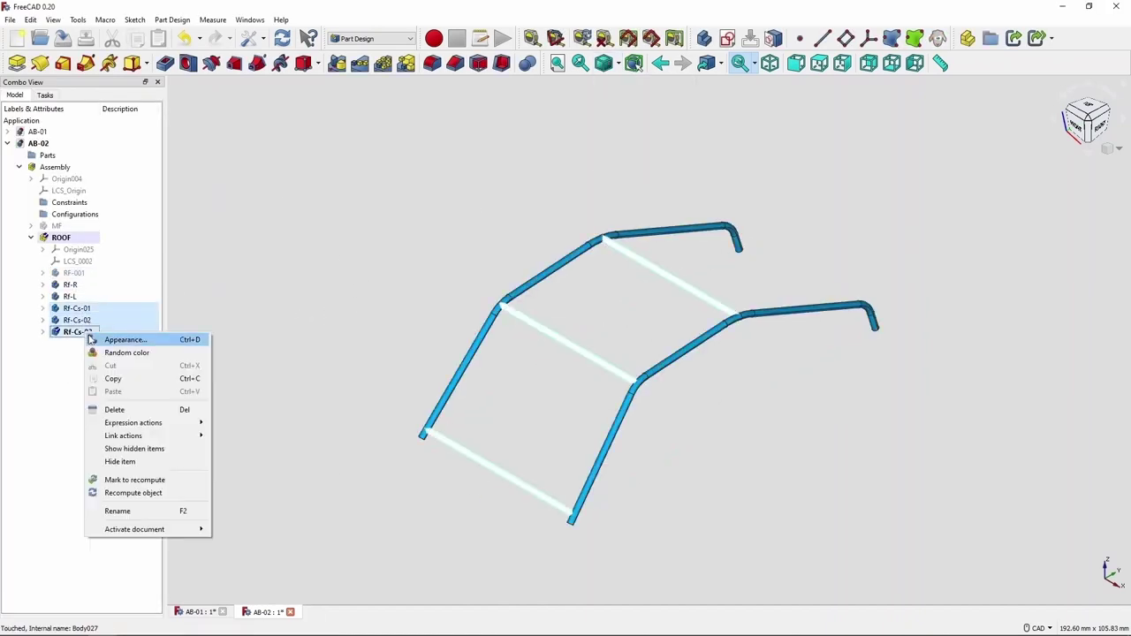
pyautogui.click(182, 336)
pyautogui.click(641, 426)
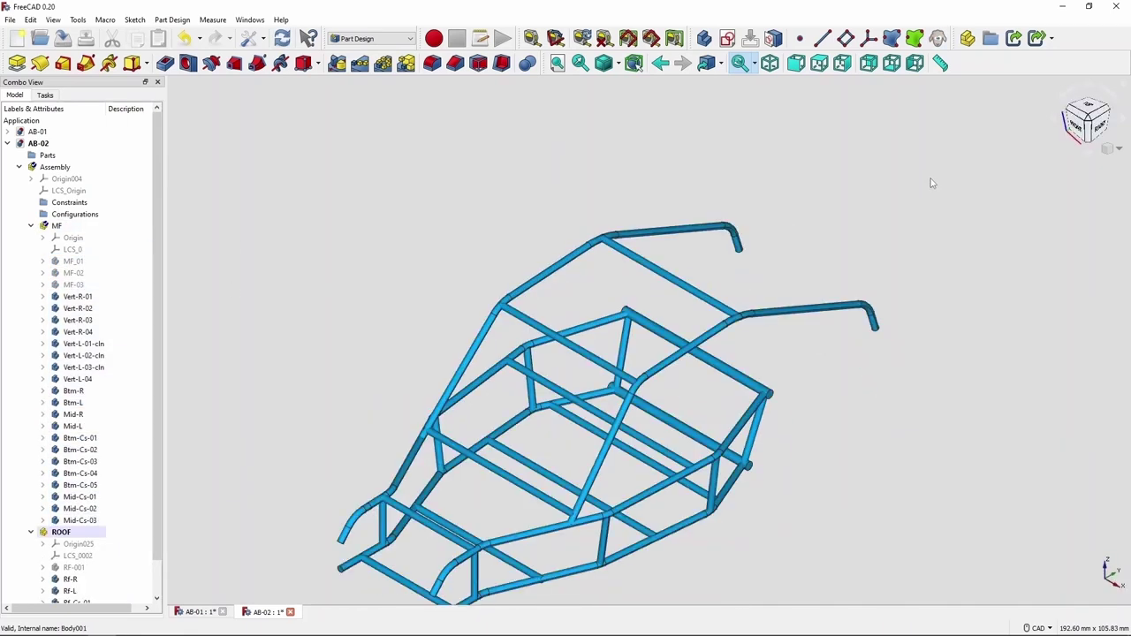
# Step: In Assembly 4, add a new part named TAIL and create a body inside it
pyautogui.click(380, 38)
pyautogui.click(372, 62)
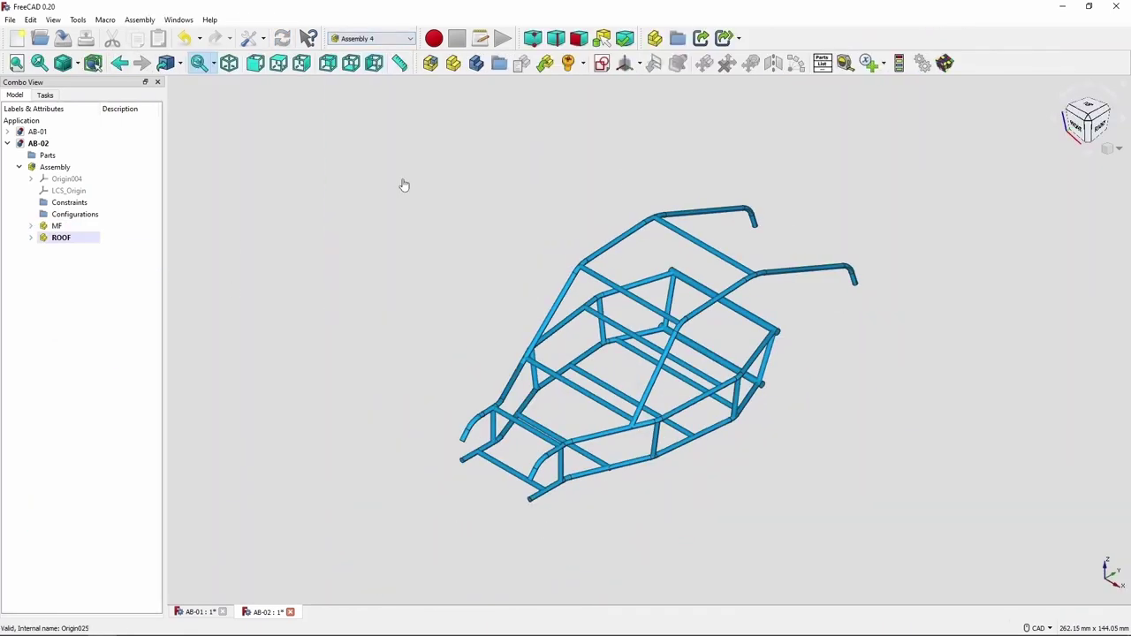
pyautogui.click(55, 167)
pyautogui.click(453, 63)
pyautogui.write('TAIL')
pyautogui.press('Return')
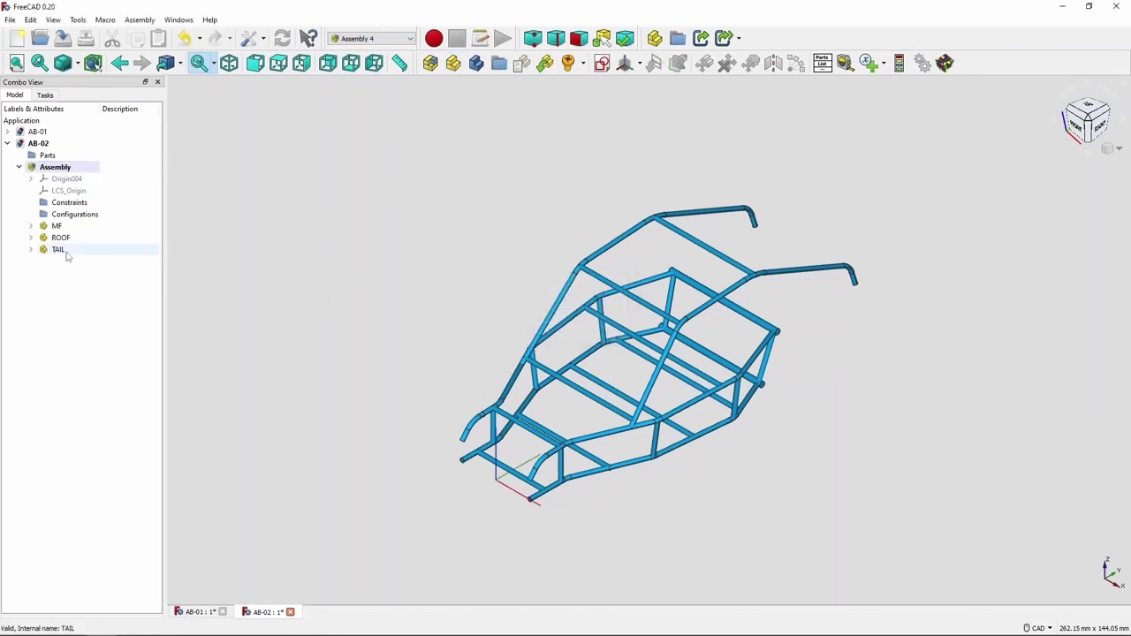
pyautogui.click(476, 63)
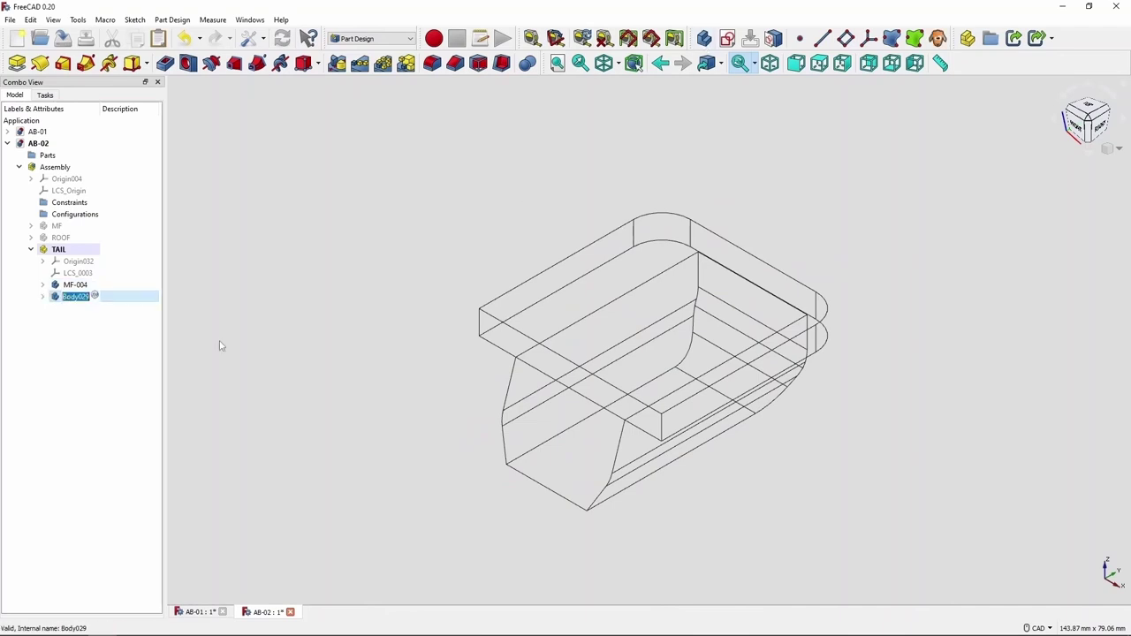
# Step: Sketch a 1.5 mm diameter circle profile in the new tail body
pyautogui.click(728, 38)
pyautogui.click(56, 119)
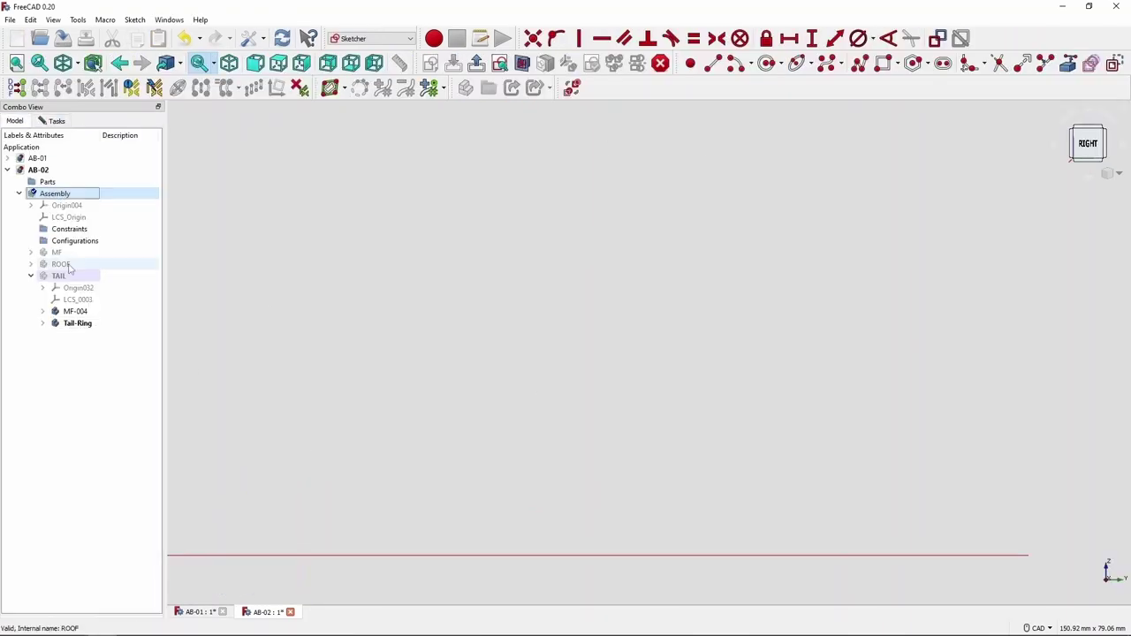
pyautogui.click(970, 328)
pyautogui.press('Return')
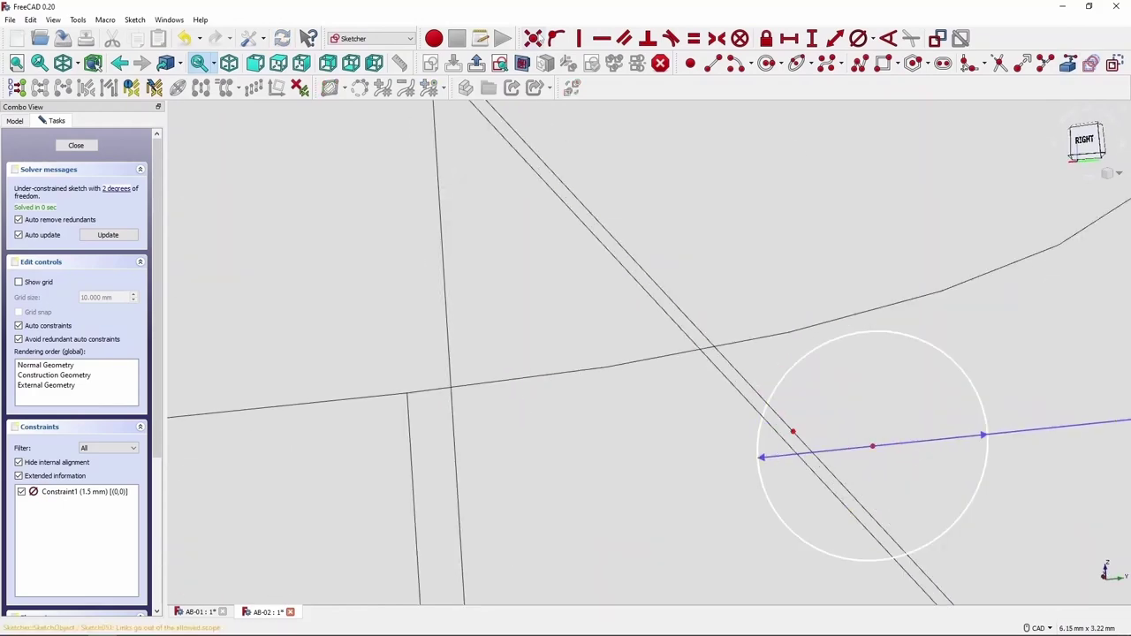
pyautogui.click(81, 148)
# Step: Sweep the circle as an Additive Pipe along two tail rim edges, keeping the out-of-scope reference
pyautogui.click(85, 63)
pyautogui.click(50, 243)
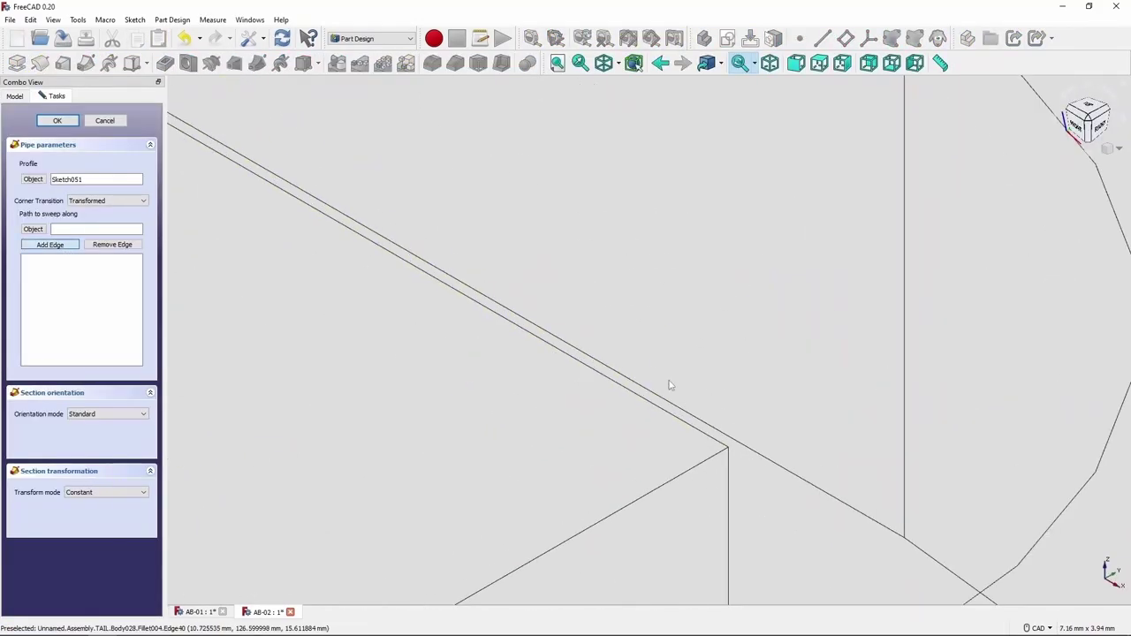
pyautogui.click(669, 378)
pyautogui.scroll(3, 669, 378)
pyautogui.click(880, 495)
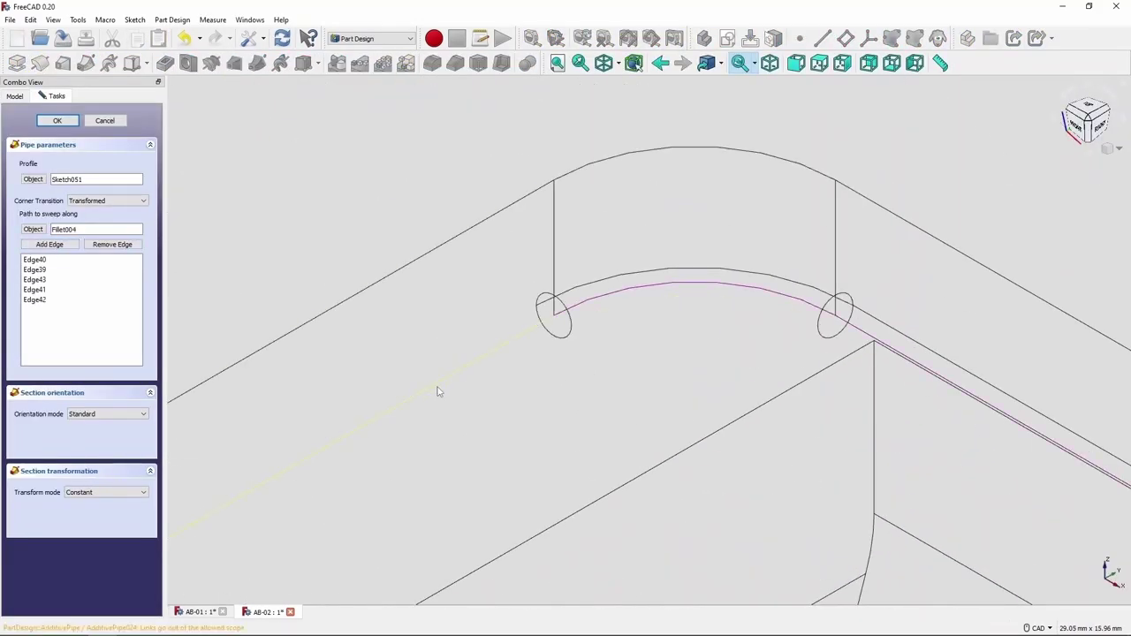
pyautogui.click(56, 120)
pyautogui.press('Return')
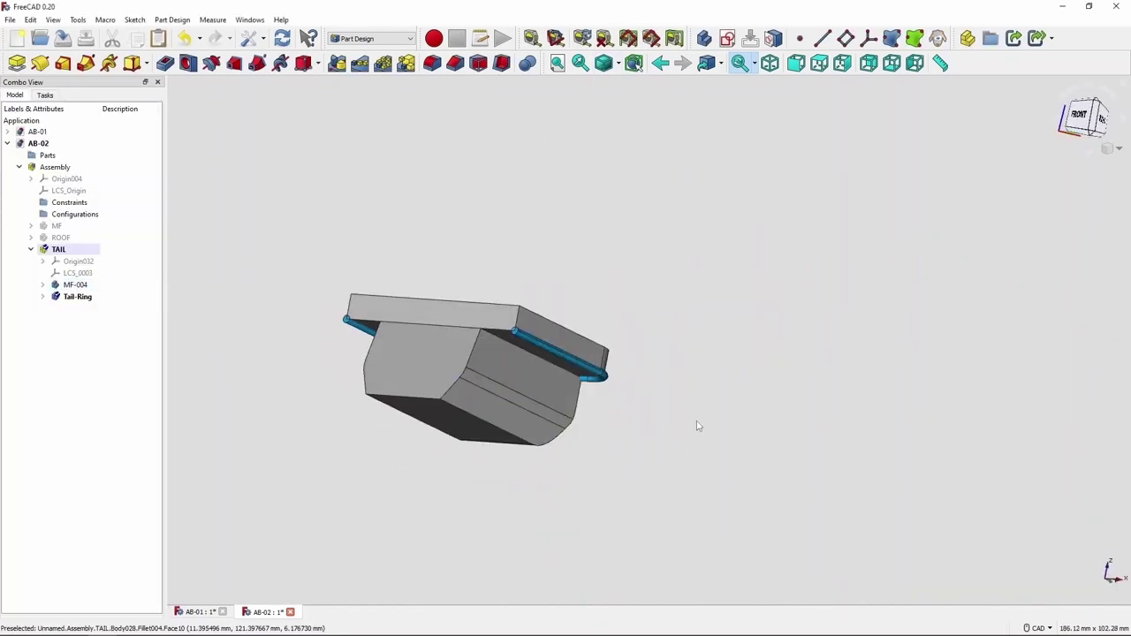
pyautogui.press('0')
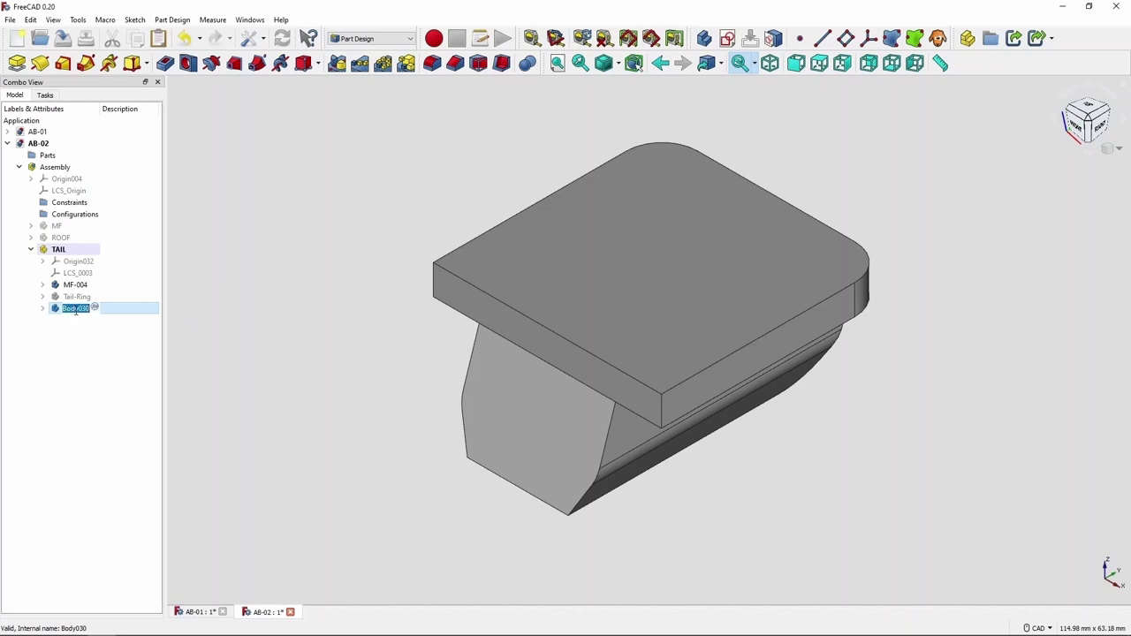
# Step: In wireframe, add a datum plane normal to the edge, rotated 90° about Y
pyautogui.click(617, 63)
pyautogui.click(632, 110)
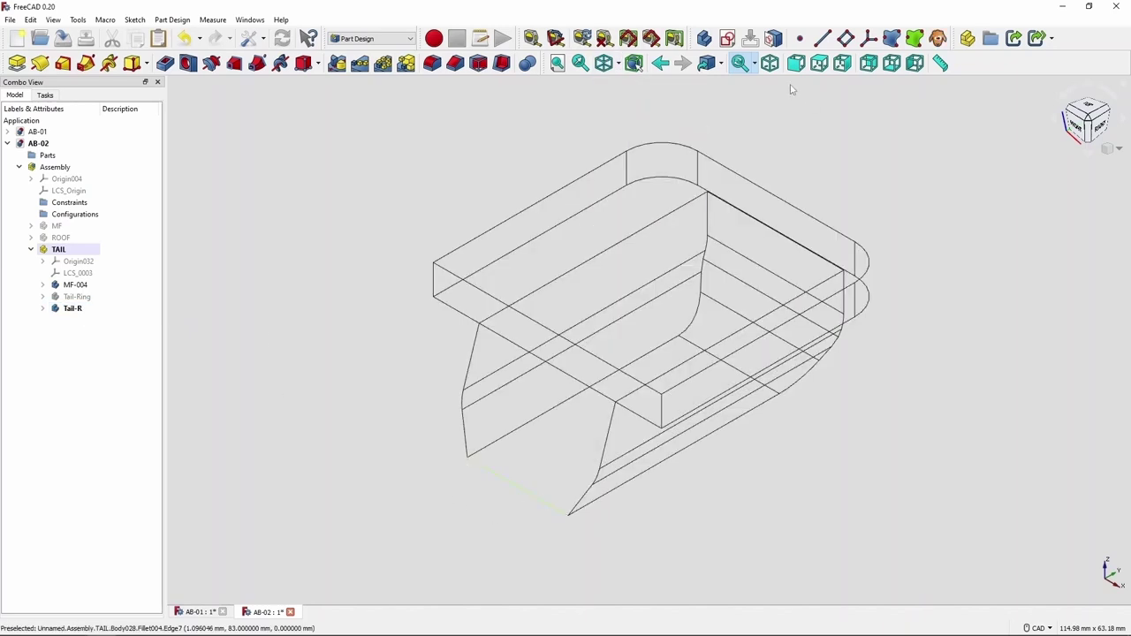
pyautogui.click(845, 38)
pyautogui.scroll(3, 106, 436)
pyautogui.scroll(-3, 106, 436)
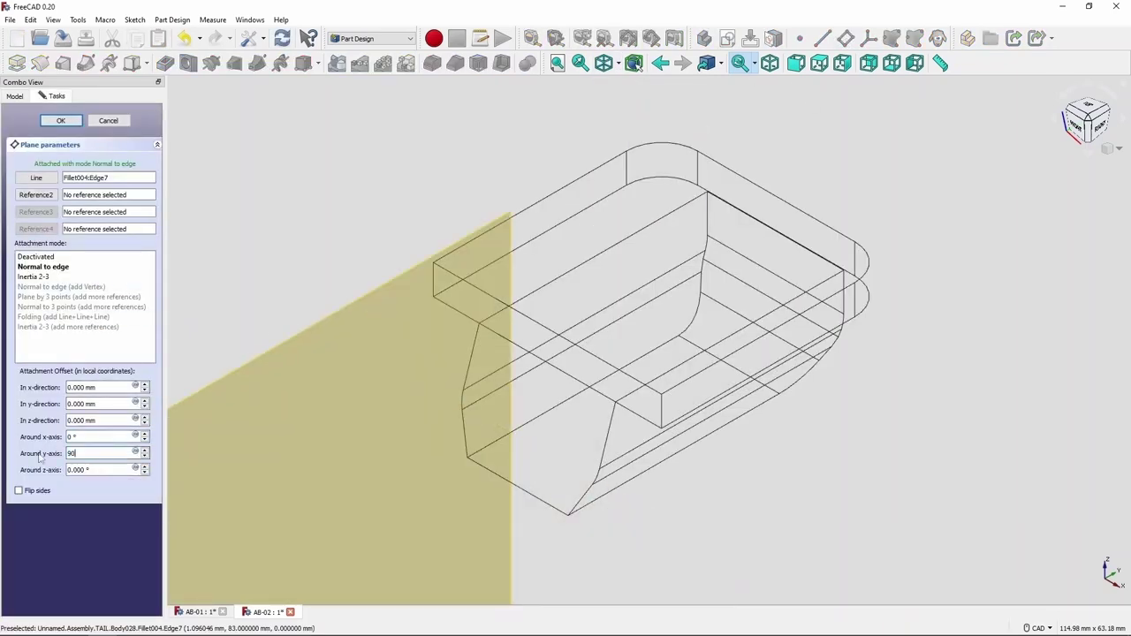
pyautogui.press('3')
pyautogui.click(61, 120)
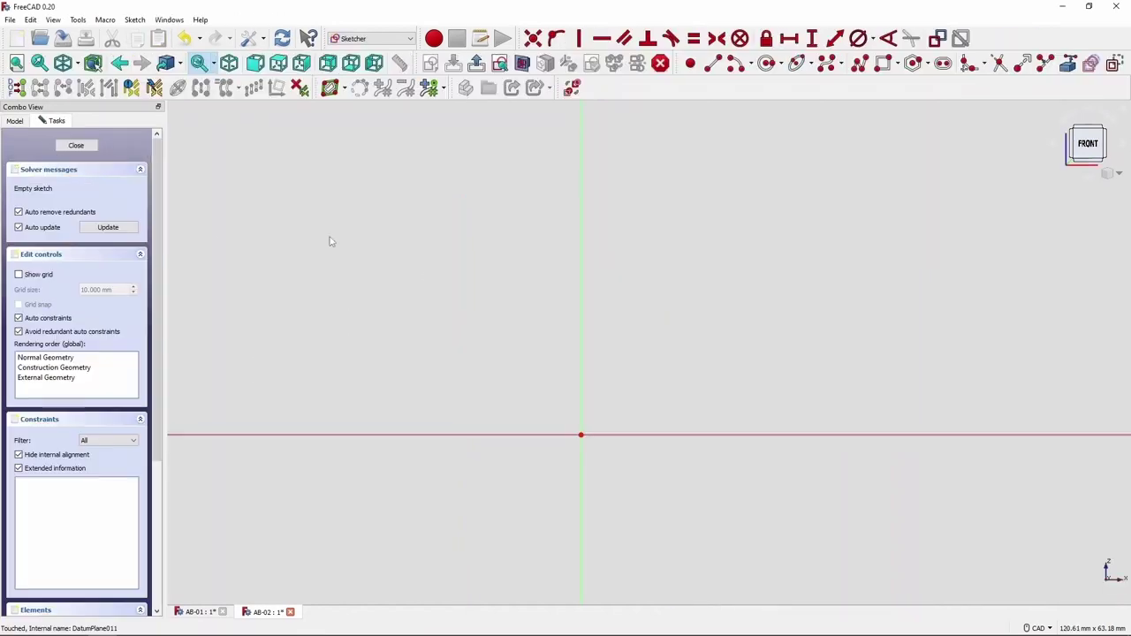
# Step: Sketch a 1.5 mm diameter circle on the datum plane
pyautogui.scroll(2, 625, 398)
pyautogui.click(615, 396)
pyautogui.click(627, 396)
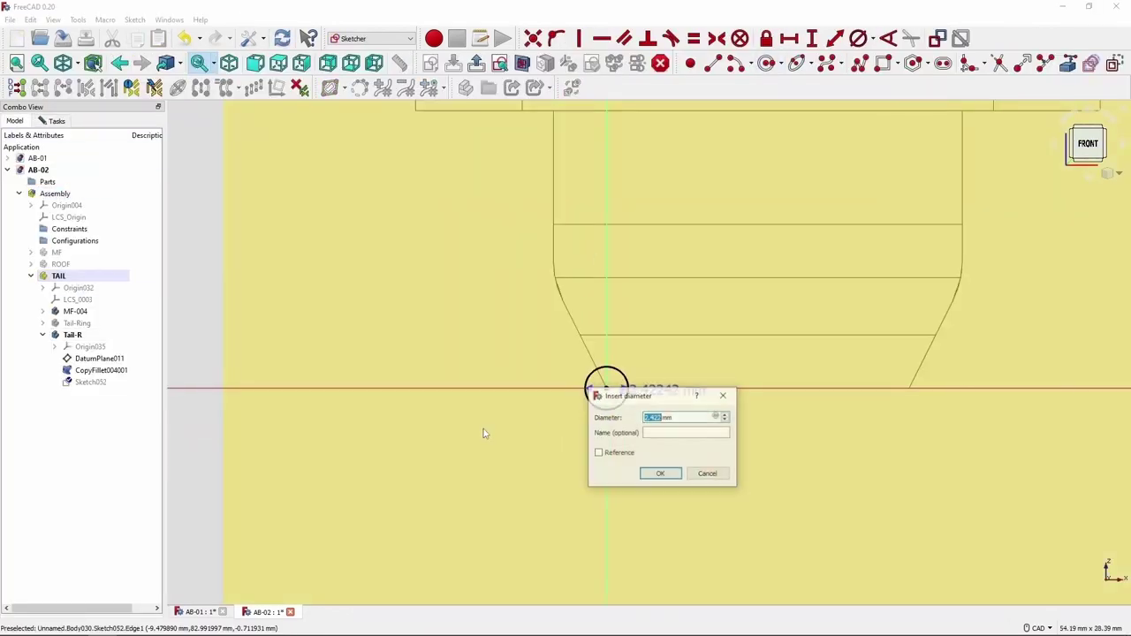
pyautogui.write('1.5')
pyautogui.press('Return')
pyautogui.press('Escape')
pyautogui.press('3')
pyautogui.press('0')
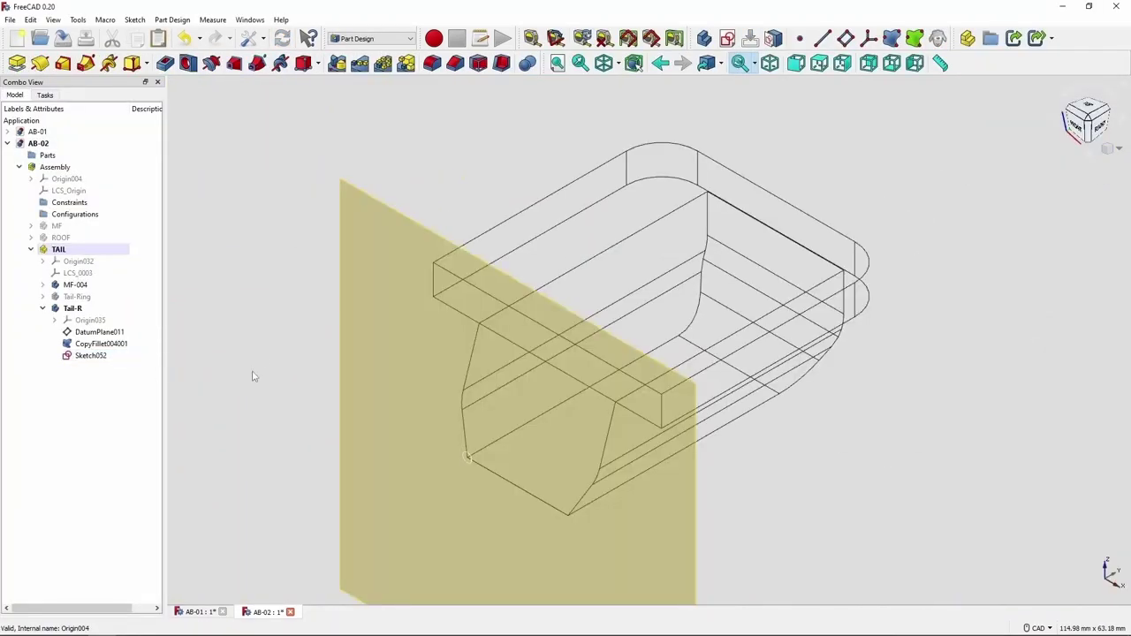
# Step: Sweep the circle down and along the tail base as a pipe, then create a new body
pyautogui.click(91, 356)
pyautogui.click(187, 63)
pyautogui.scroll(3, 531, 420)
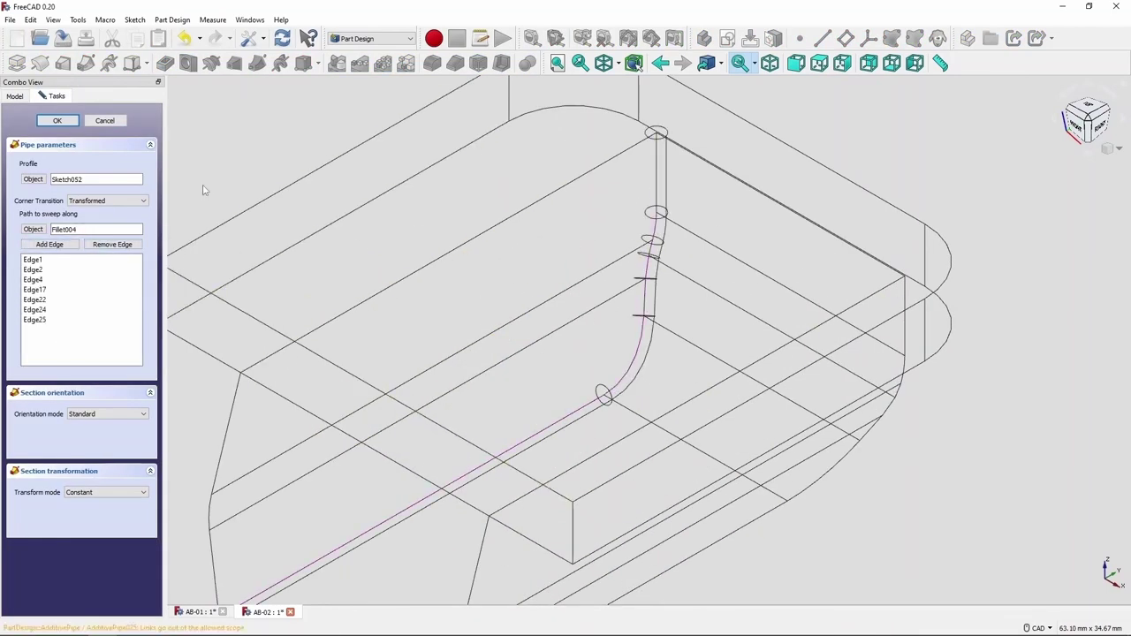
pyautogui.press('Return')
pyautogui.scroll(-3, 762, 250)
pyautogui.press('1')
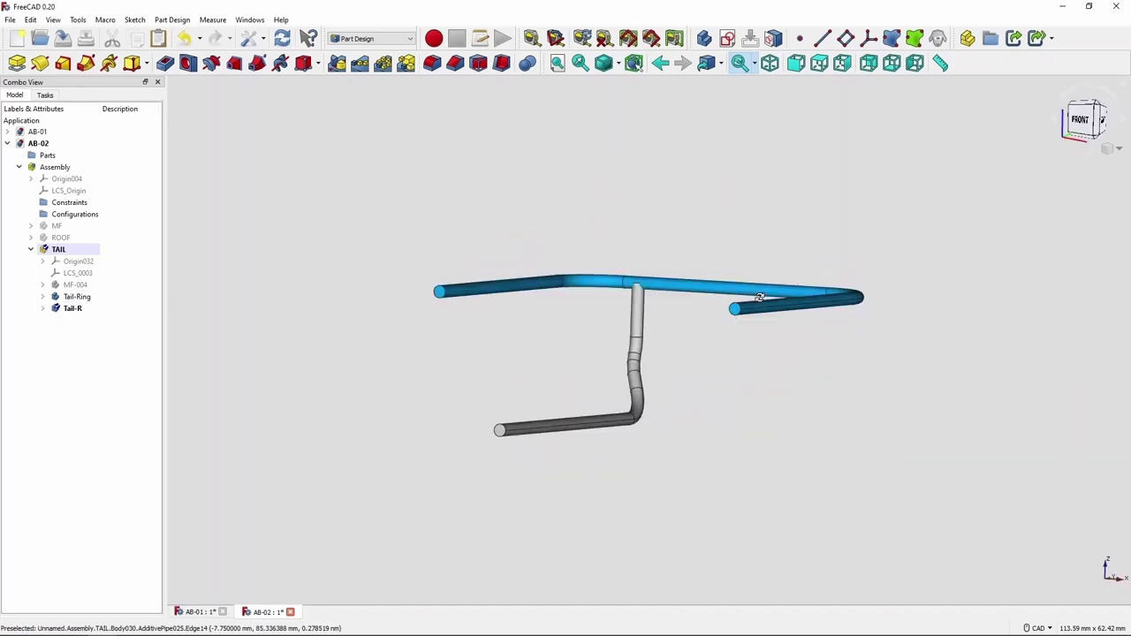
pyautogui.press('0')
pyautogui.click(703, 38)
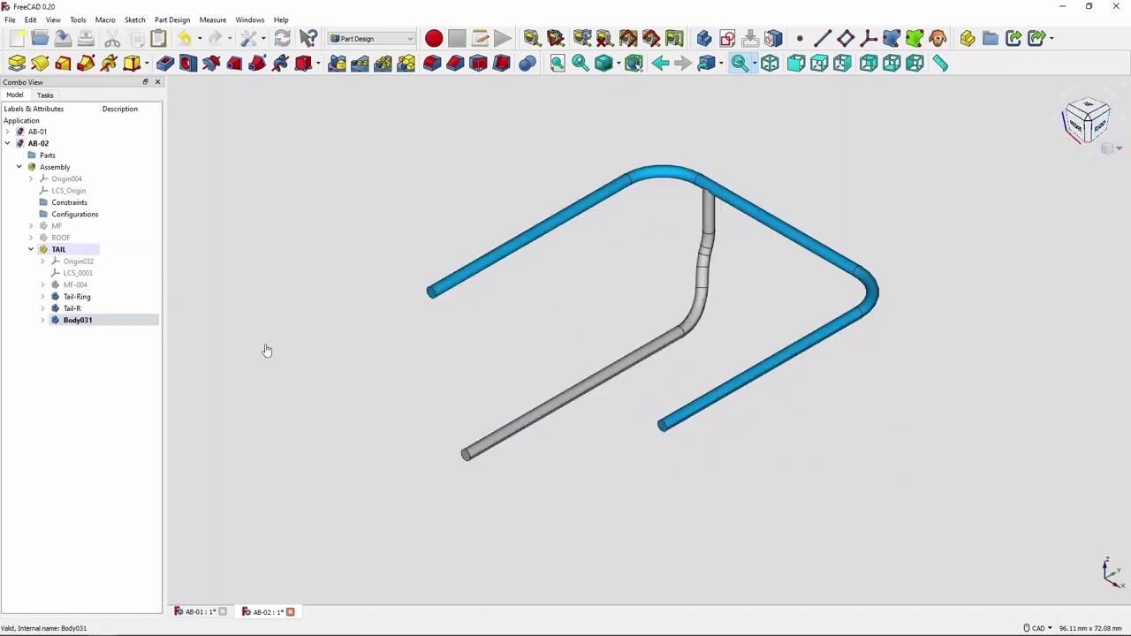
# Step: Name the new body Tail-Cs-01 and sketch a 1.5 mm circle on the rotated datum plane
pyautogui.click(78, 320)
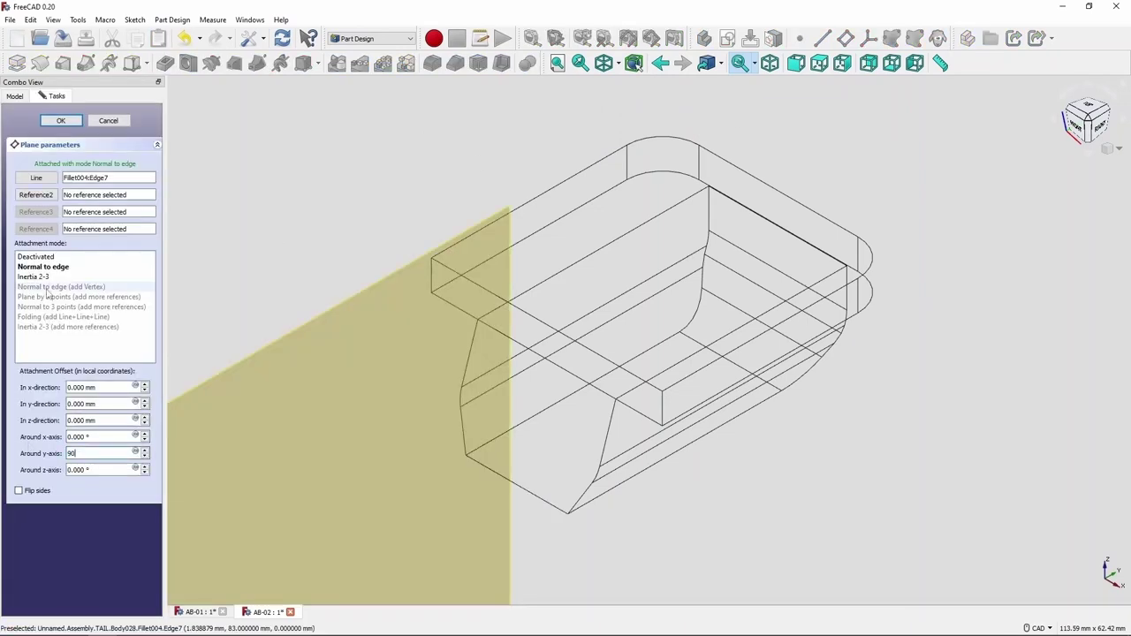
pyautogui.press('Return')
pyautogui.click(726, 38)
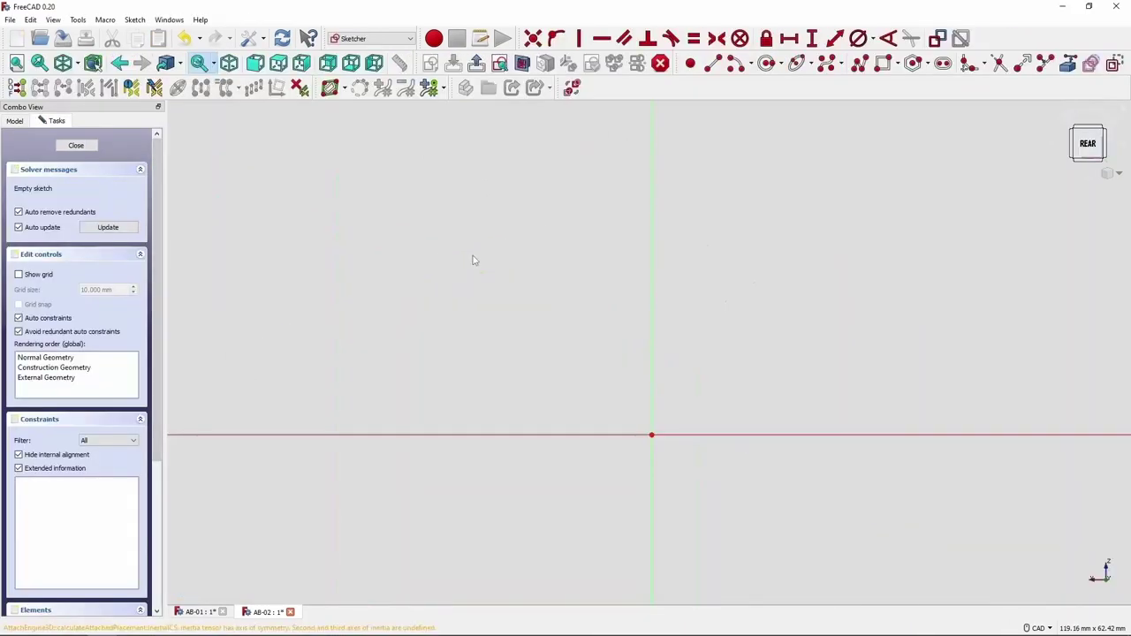
pyautogui.press('Escape')
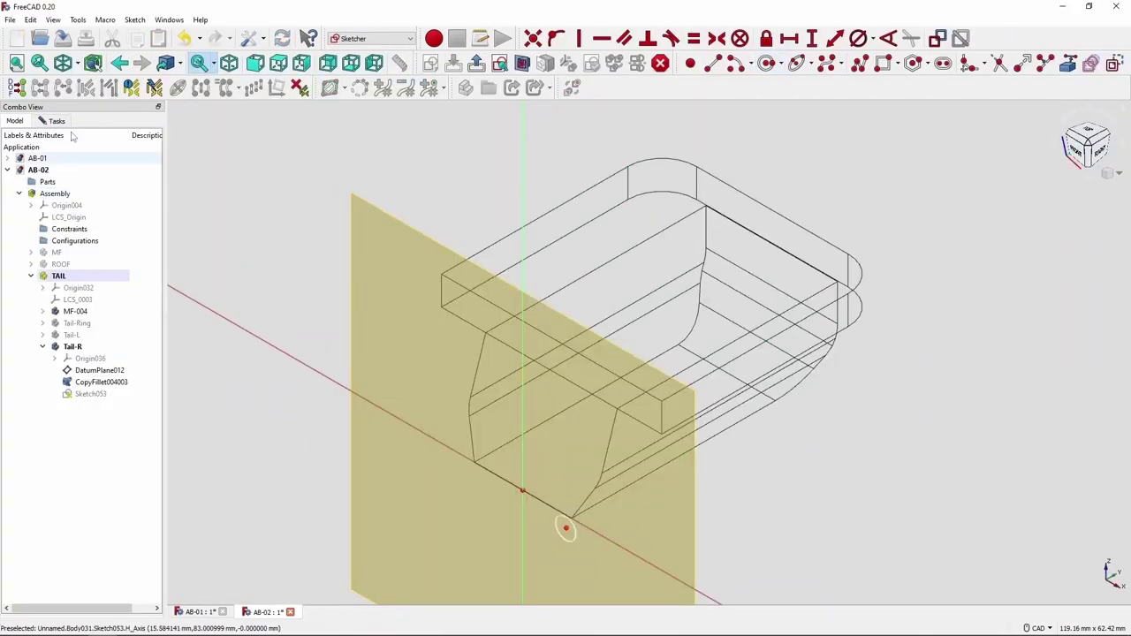
pyautogui.doubleClick(91, 393)
pyautogui.press('Escape')
pyautogui.scroll(5, 518, 526)
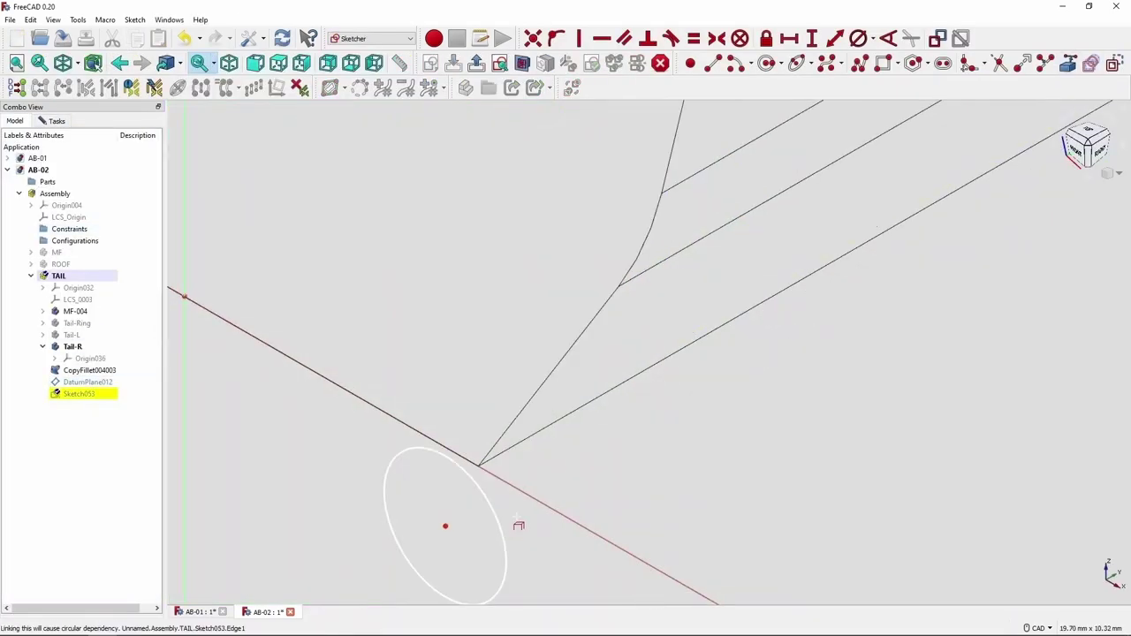
pyautogui.scroll(-5, 683, 413)
pyautogui.click(630, 442)
pyautogui.scroll(3, 738, 430)
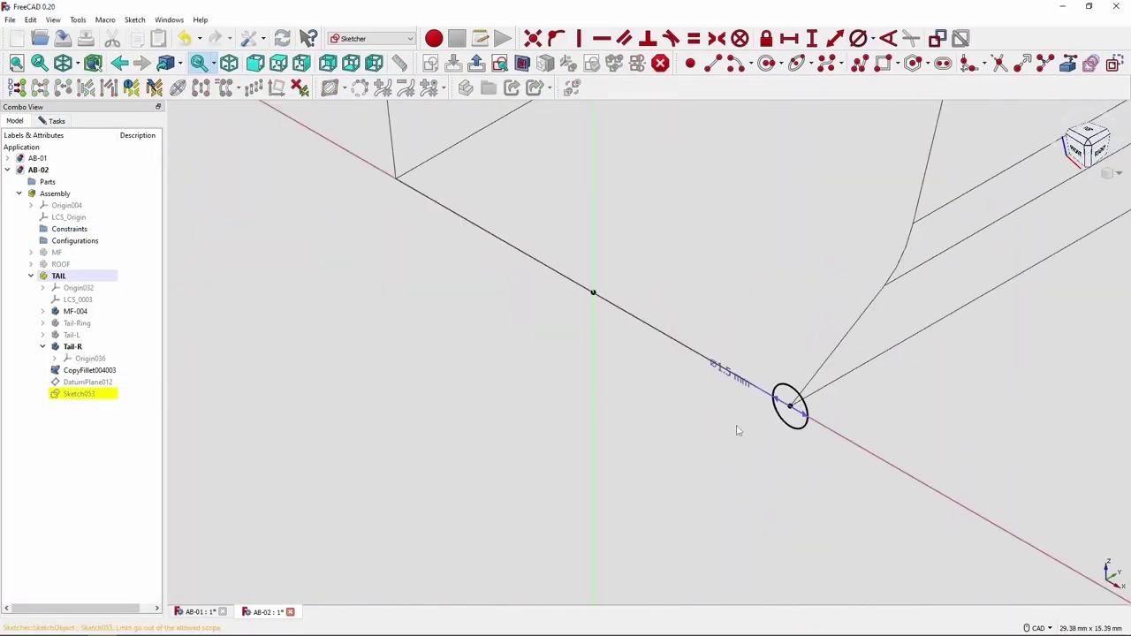
pyautogui.press('Escape')
# Step: Reposition DatumPlane012 in TAIL and sweep the circle along the tail edges as AdditivePipe026
pyautogui.moveTo(72, 357); pyautogui.dragTo(73, 319)
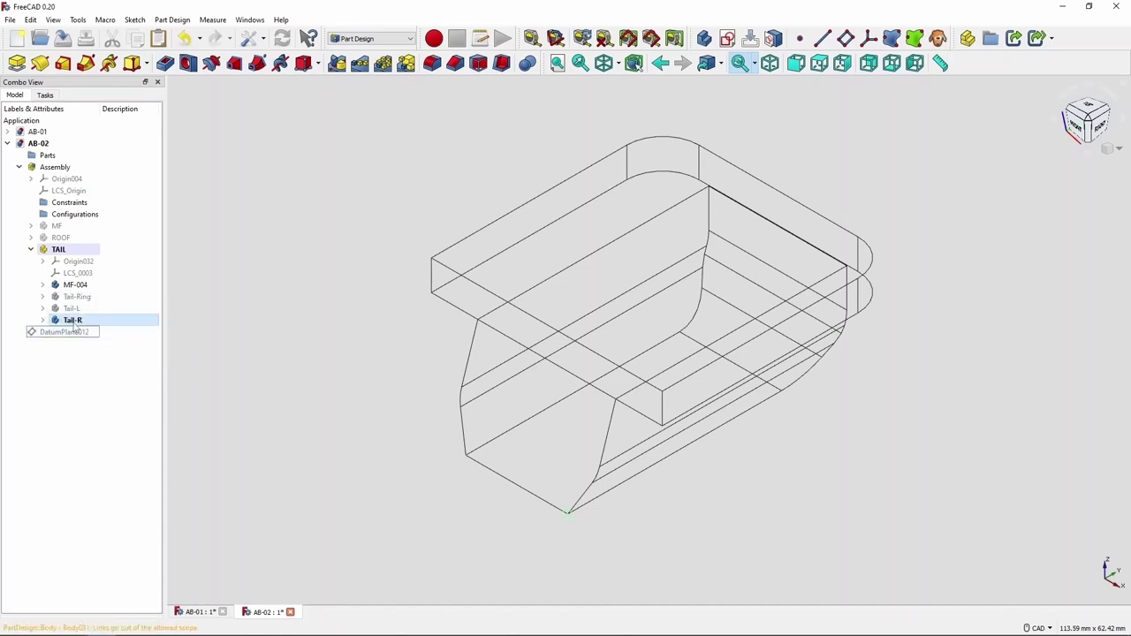
pyautogui.moveTo(64, 378); pyautogui.dragTo(97, 333)
pyautogui.click(86, 63)
pyautogui.scroll(5, 646, 472)
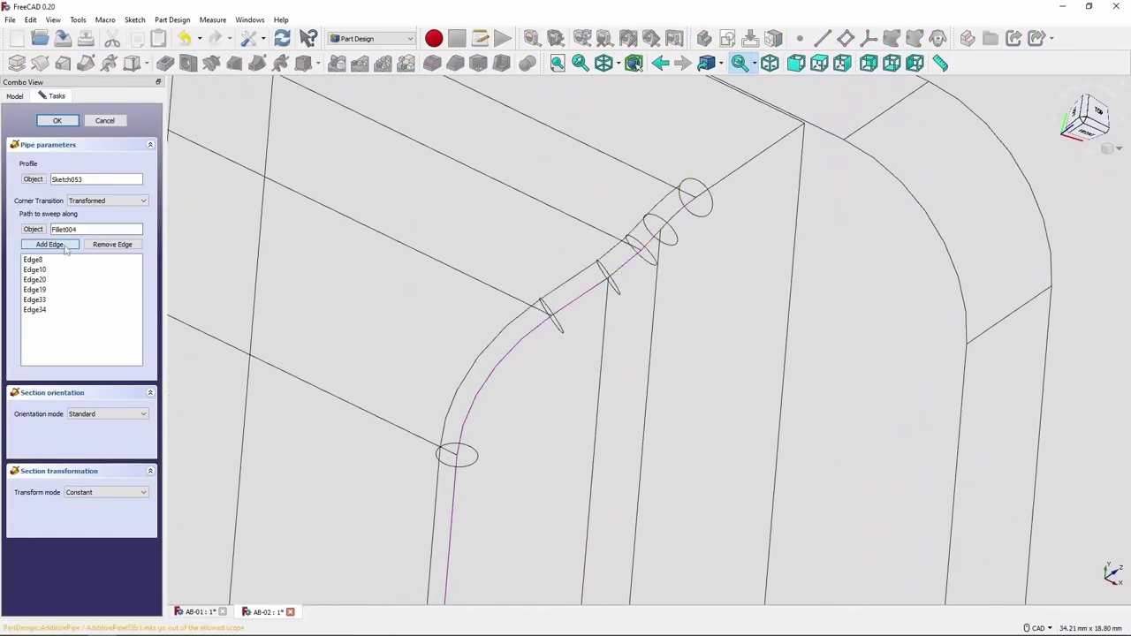
pyautogui.press('Return')
pyautogui.click(631, 384)
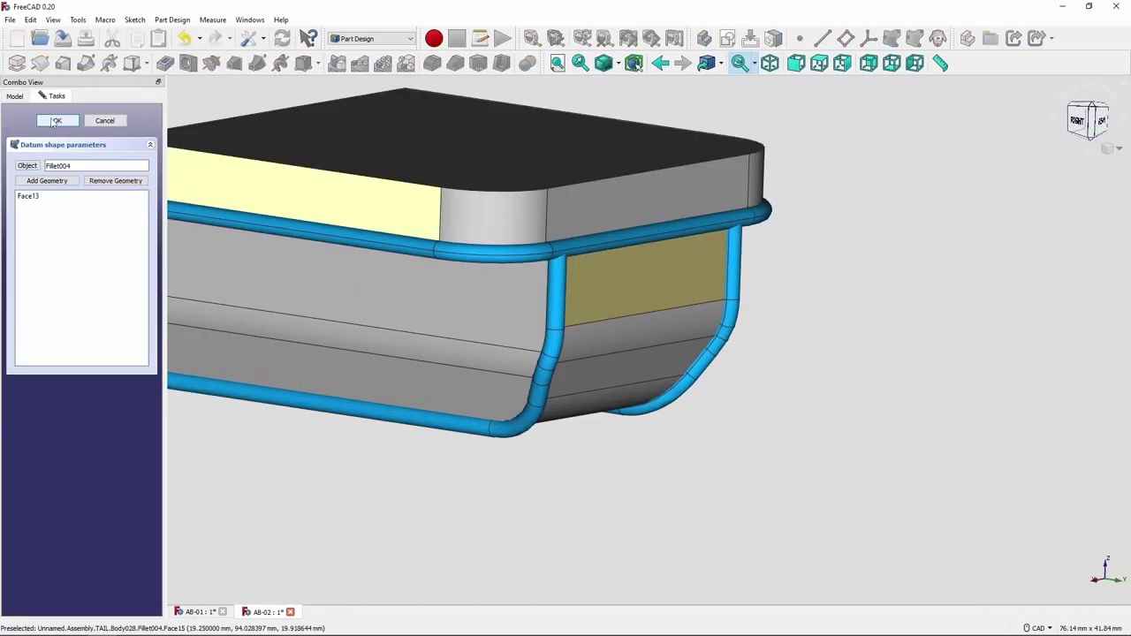
# Step: Sketch a 1.5 mm circle and sweep it along the bound edge as the first tail cross tube
pyautogui.click(727, 38)
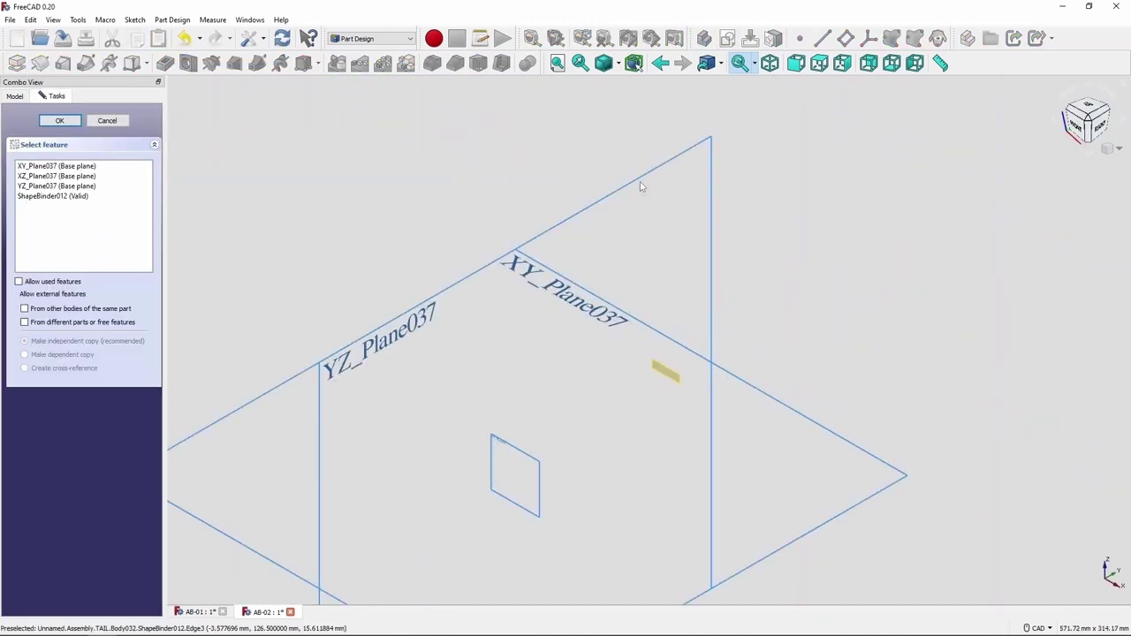
pyautogui.click(639, 184)
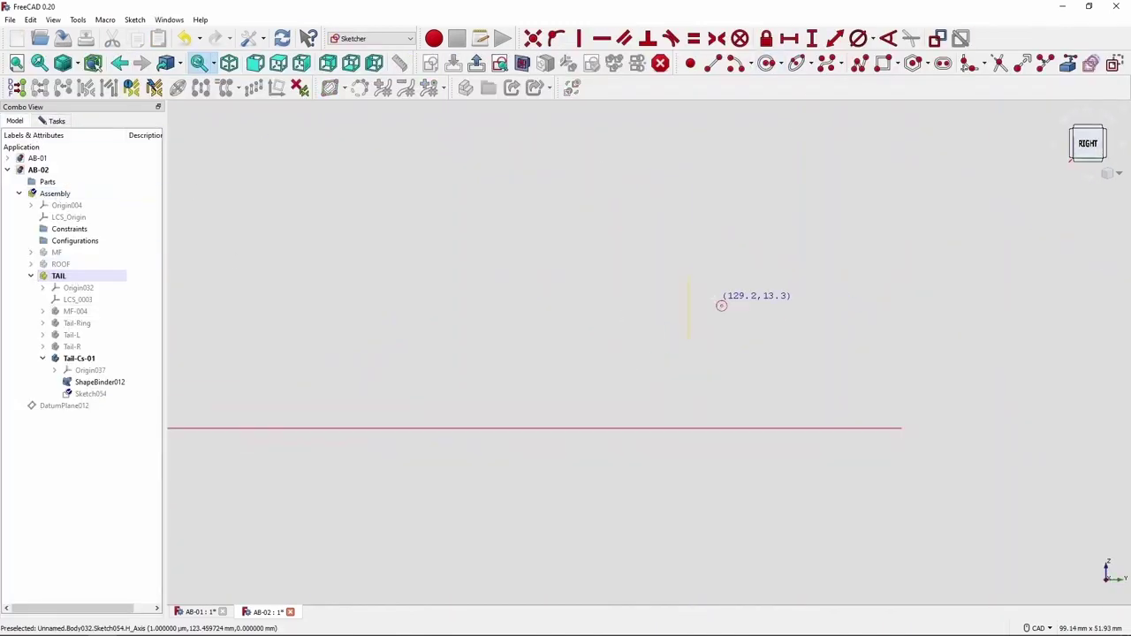
pyautogui.click(857, 38)
pyautogui.moveTo(881, 334); pyautogui.dragTo(656, 399, button='middle')
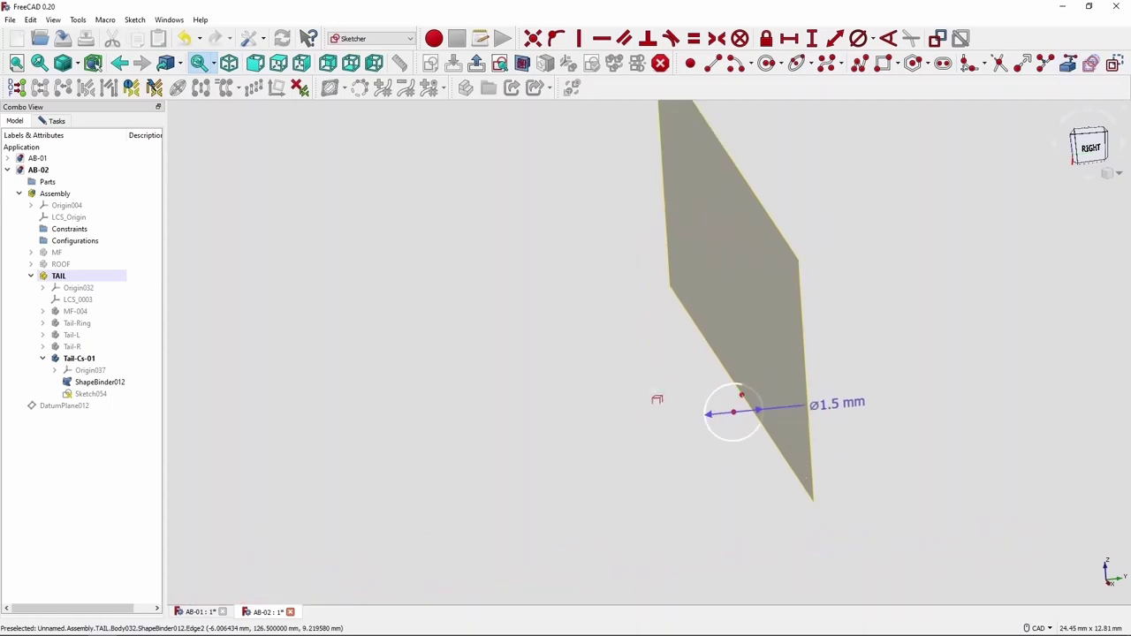
pyautogui.press('Escape')
pyautogui.click(86, 63)
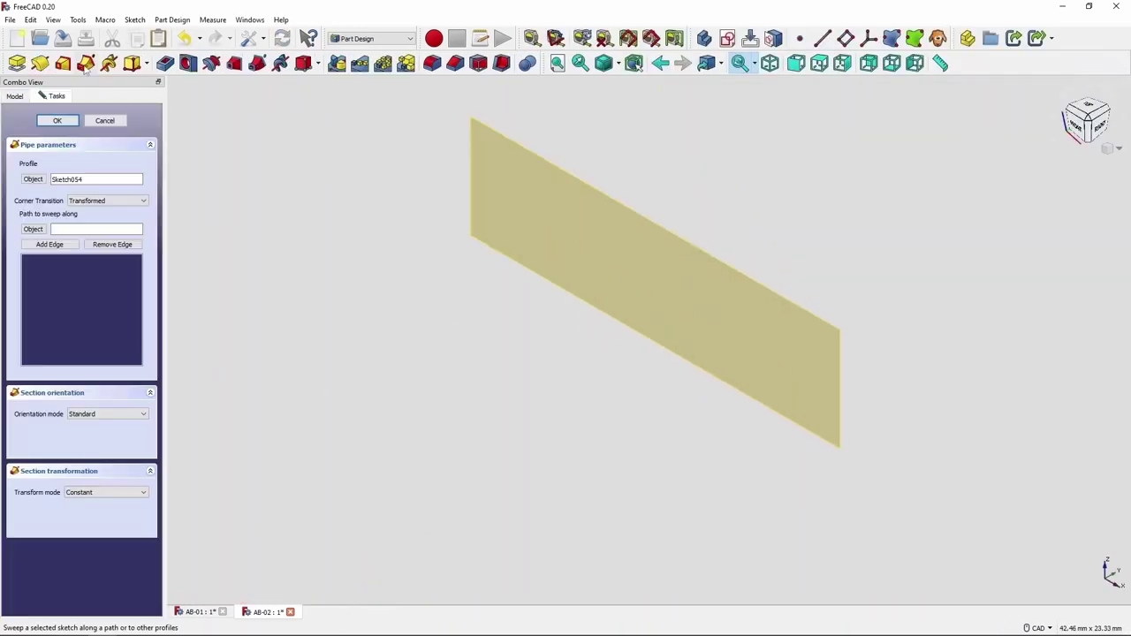
pyautogui.click(56, 121)
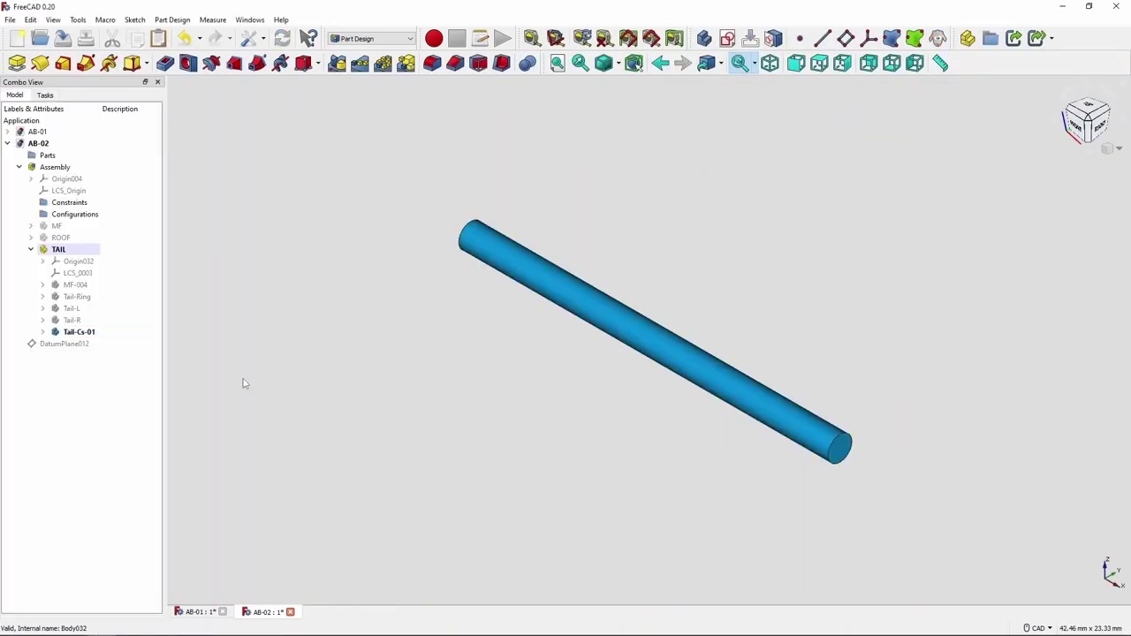
# Step: Add a new body under TAIL named Tail-Cs-02
pyautogui.moveTo(643, 394); pyautogui.dragTo(745, 497, button='middle')
pyautogui.scroll(-3, 893, 498)
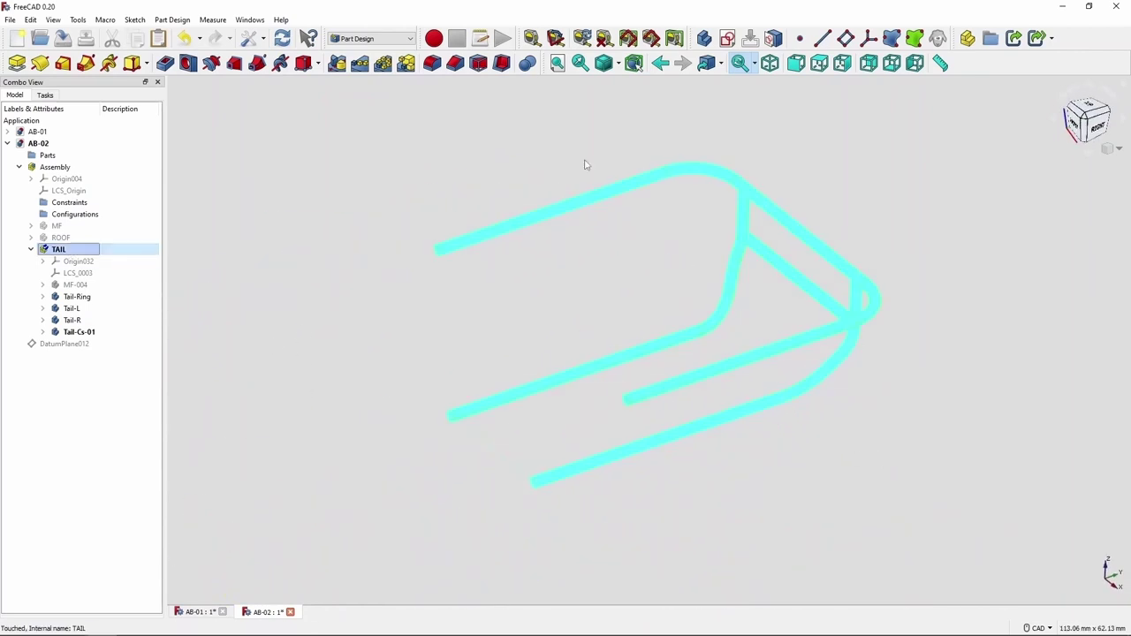
pyautogui.click(89, 345)
pyautogui.press('Return')
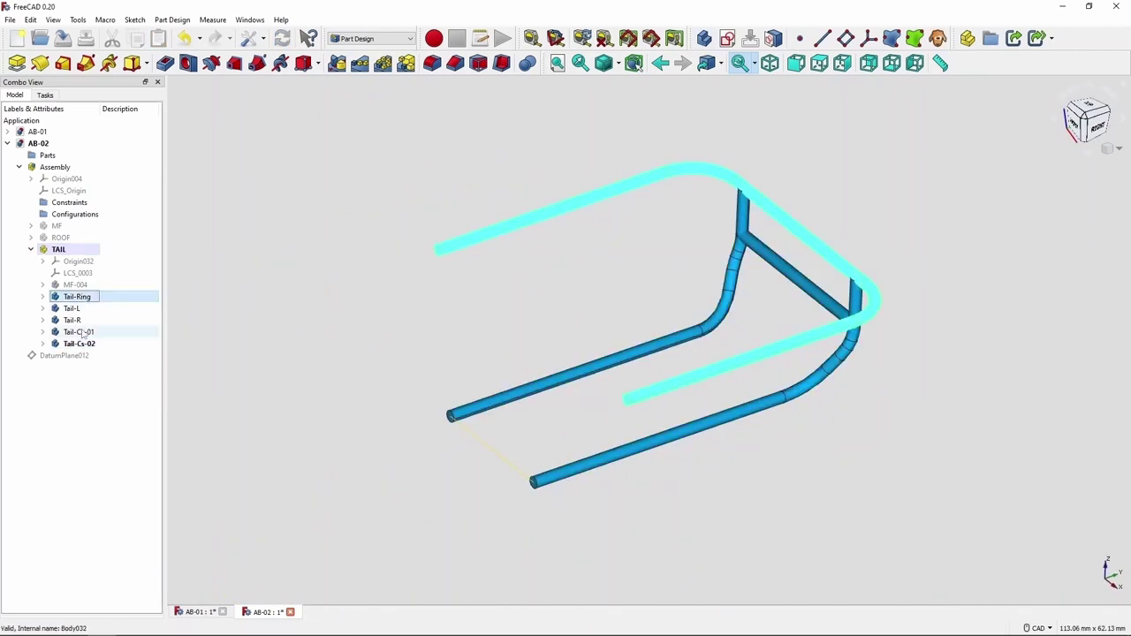
# Step: In wireframe Right view, sketch a 1.5 mm circle profile as Sketch055 in Tail-Cs-02
pyautogui.click(603, 62)
pyautogui.click(618, 113)
pyautogui.press('3')
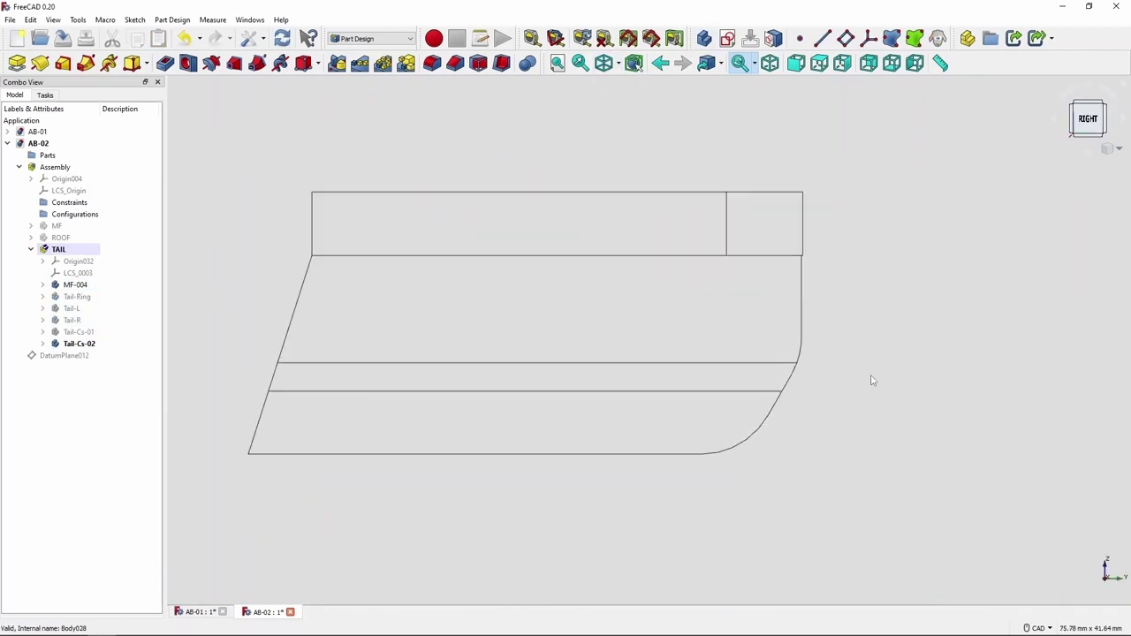
pyautogui.scroll(-2, 871, 379)
pyautogui.click(40, 63)
pyautogui.click(59, 121)
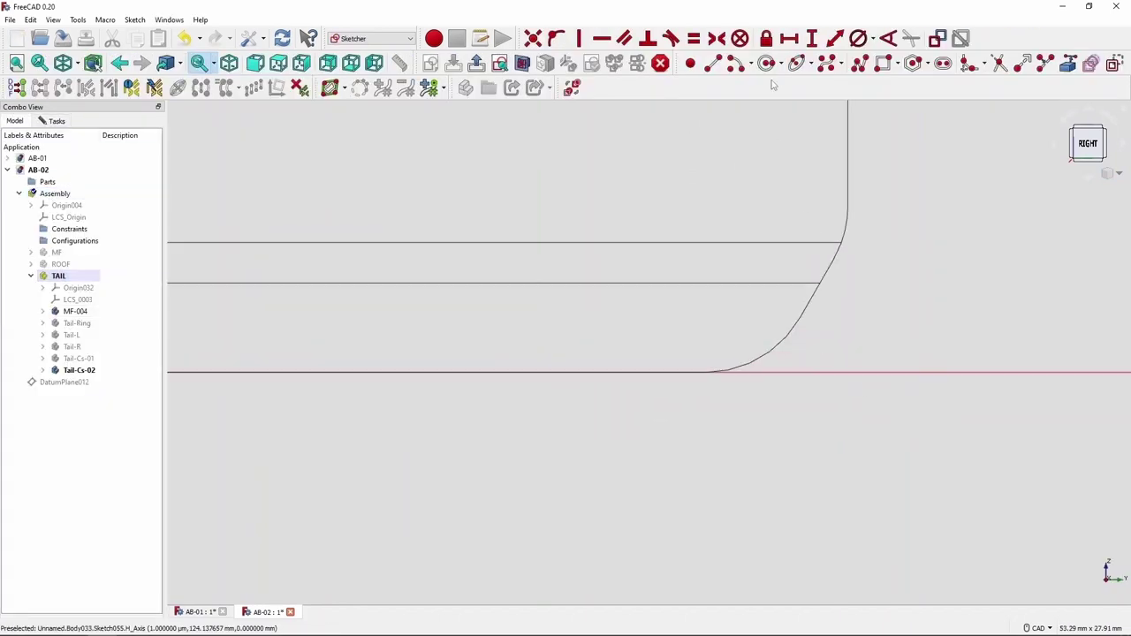
pyautogui.click(769, 350)
pyautogui.press('Return')
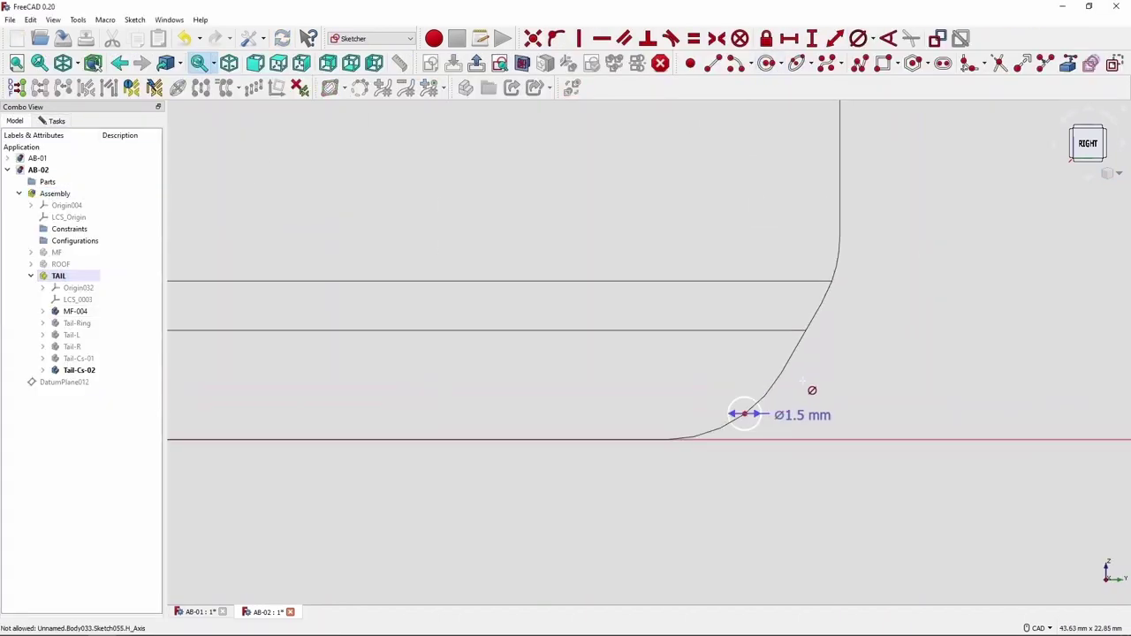
pyautogui.press('Escape')
pyautogui.press('Escape')
pyautogui.moveTo(78, 253); pyautogui.dragTo(78, 254)
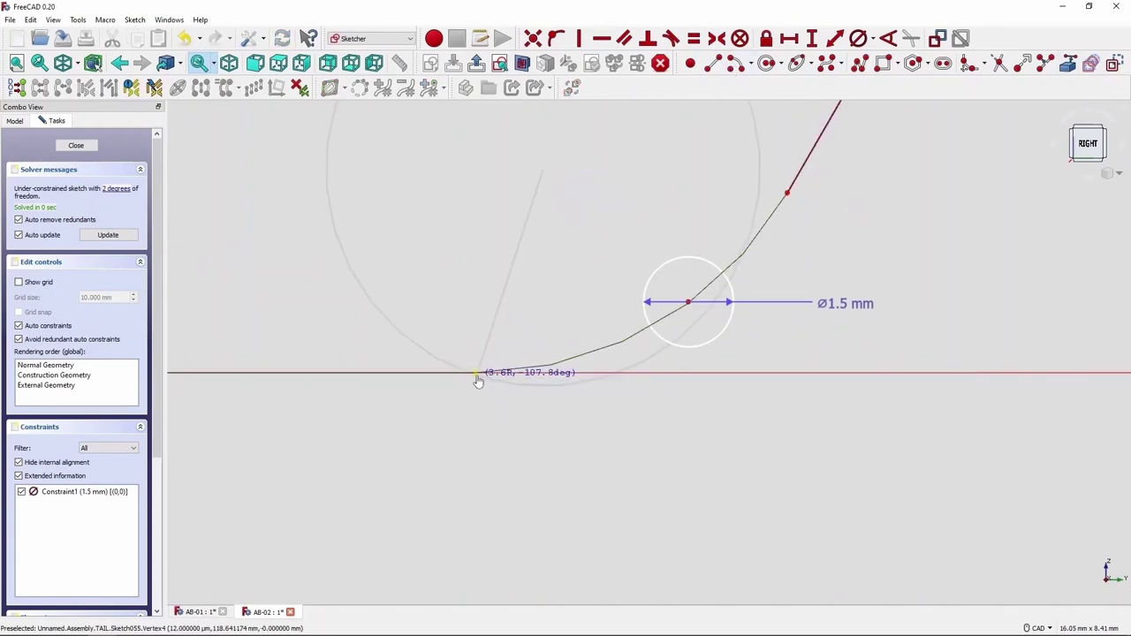
# Step: Make the two path segments equal and sweep Sketch055 along the frame edge as the second cross tube
pyautogui.click(15, 121)
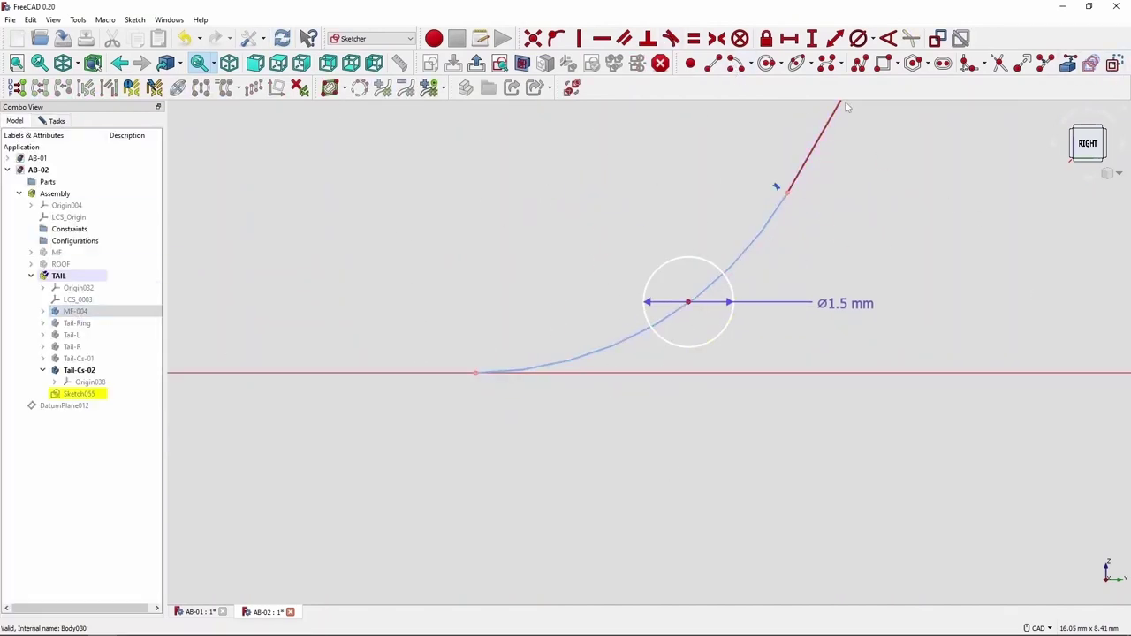
pyautogui.click(736, 248)
pyautogui.click(582, 337)
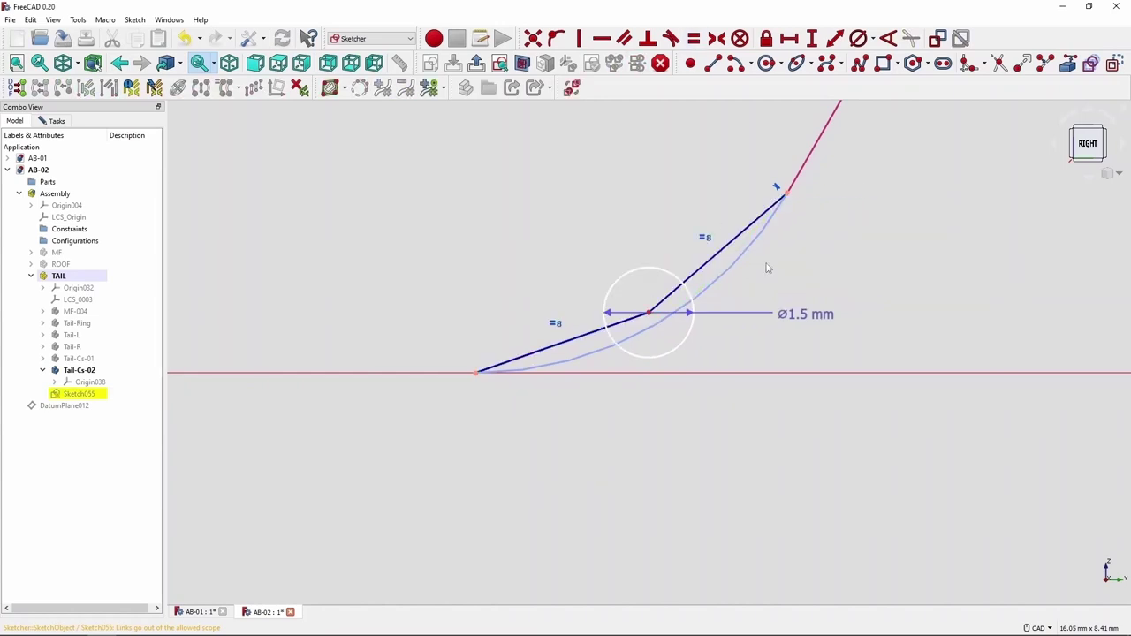
pyautogui.press('Escape')
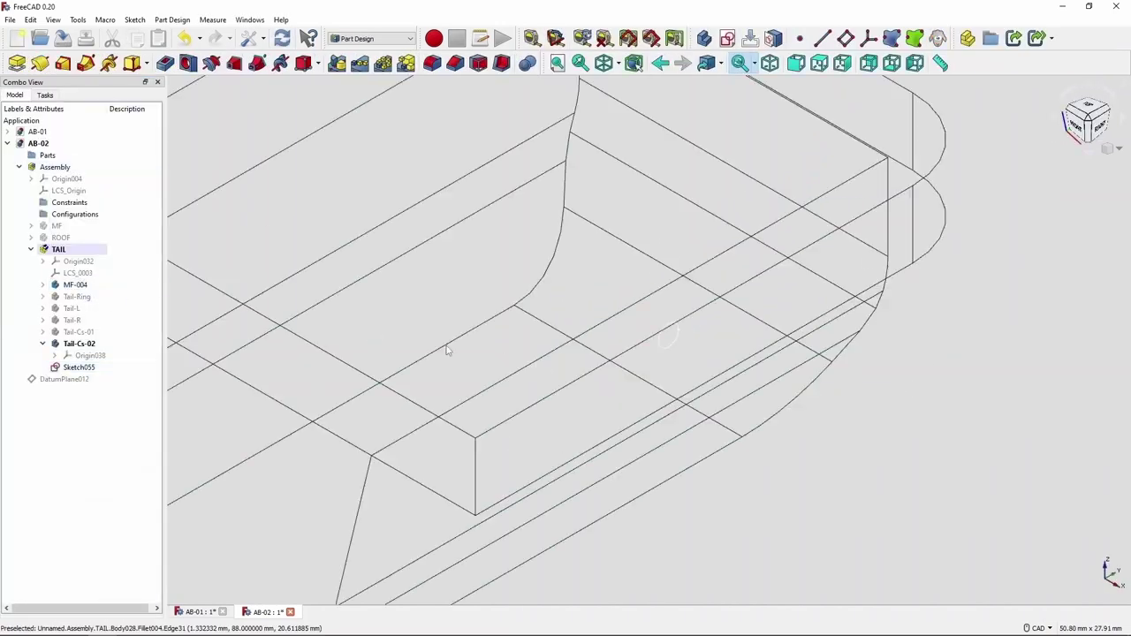
pyautogui.click(126, 379)
pyautogui.click(664, 341)
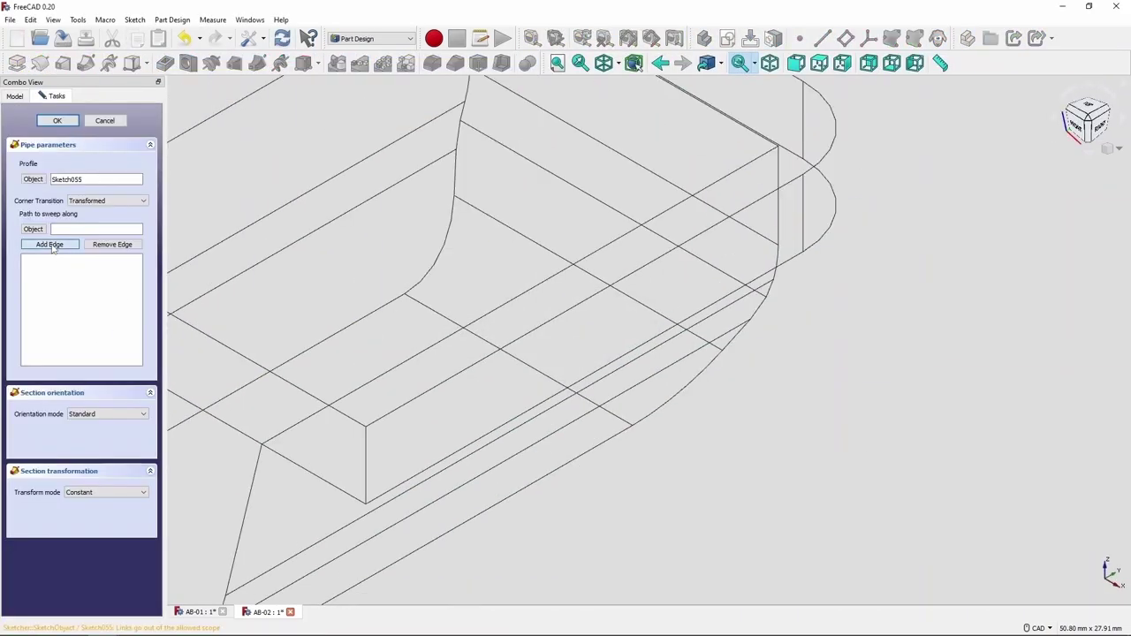
pyautogui.click(57, 120)
# Step: Return to shaded display, check Tail-Cs-02's appearance, and recompute the whole buggy frame
pyautogui.click(614, 63)
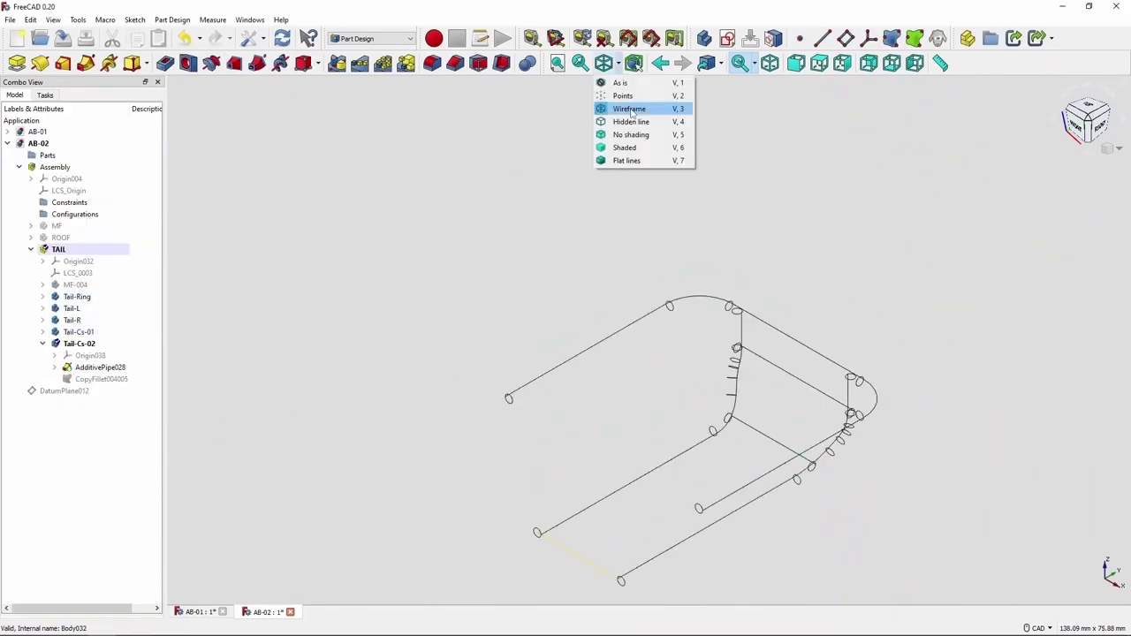
pyautogui.click(619, 146)
pyautogui.rightClick(82, 344)
pyautogui.click(118, 382)
pyautogui.click(97, 389)
pyautogui.scroll(5, 516, 341)
pyautogui.moveTo(515, 341)
pyautogui.mouseDown(button='middle')
pyautogui.moveTo(768, 383)
pyautogui.moveTo(778, 510)
pyautogui.moveTo(331, 323)
pyautogui.mouseUp(button='middle')
pyautogui.scroll(-5, 518, 371)
pyautogui.click(282, 38)
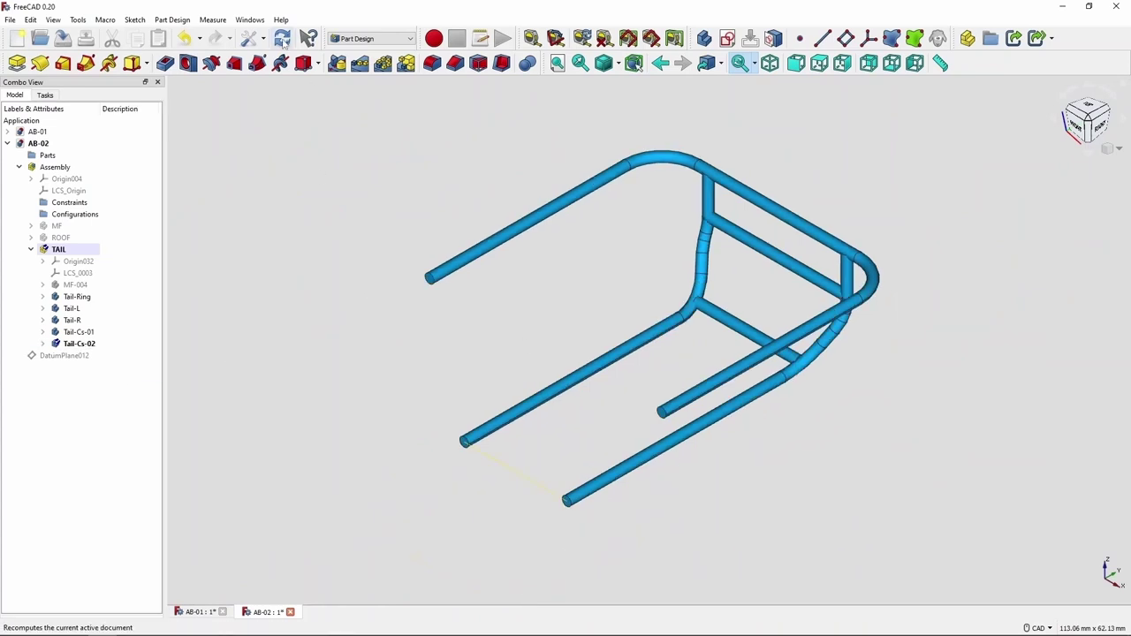
# Step: Expand and select the ROOF part, then switch the model to Wireframe display
pyautogui.scroll(-5, 246, 108)
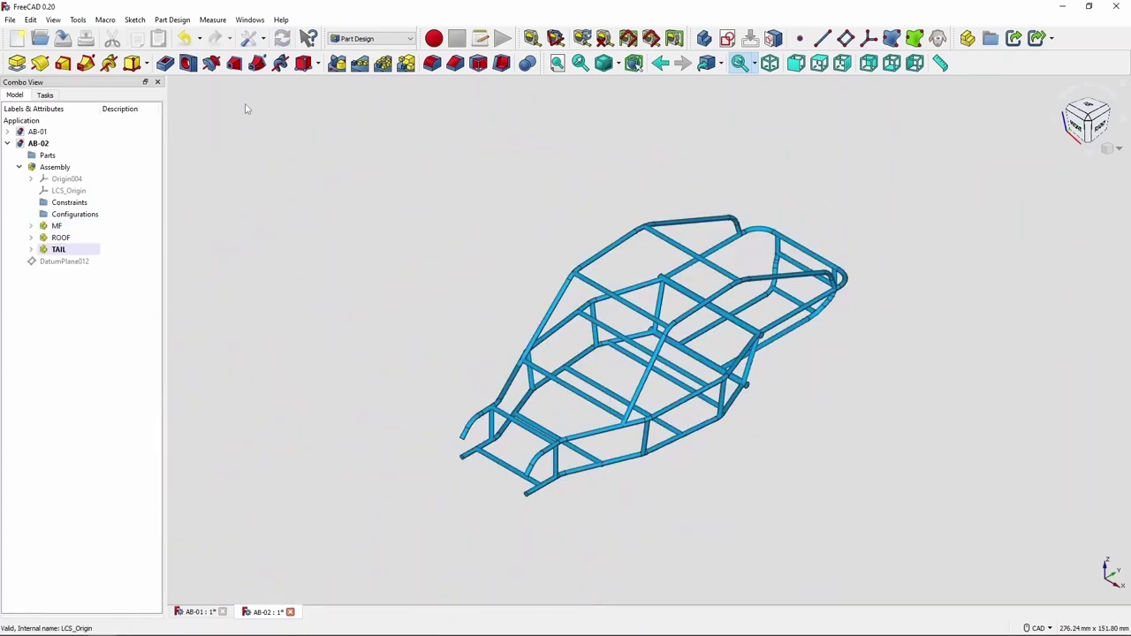
pyautogui.moveTo(165, 258); pyautogui.dragTo(108, 259)
pyautogui.click(20, 167)
pyautogui.click(31, 238)
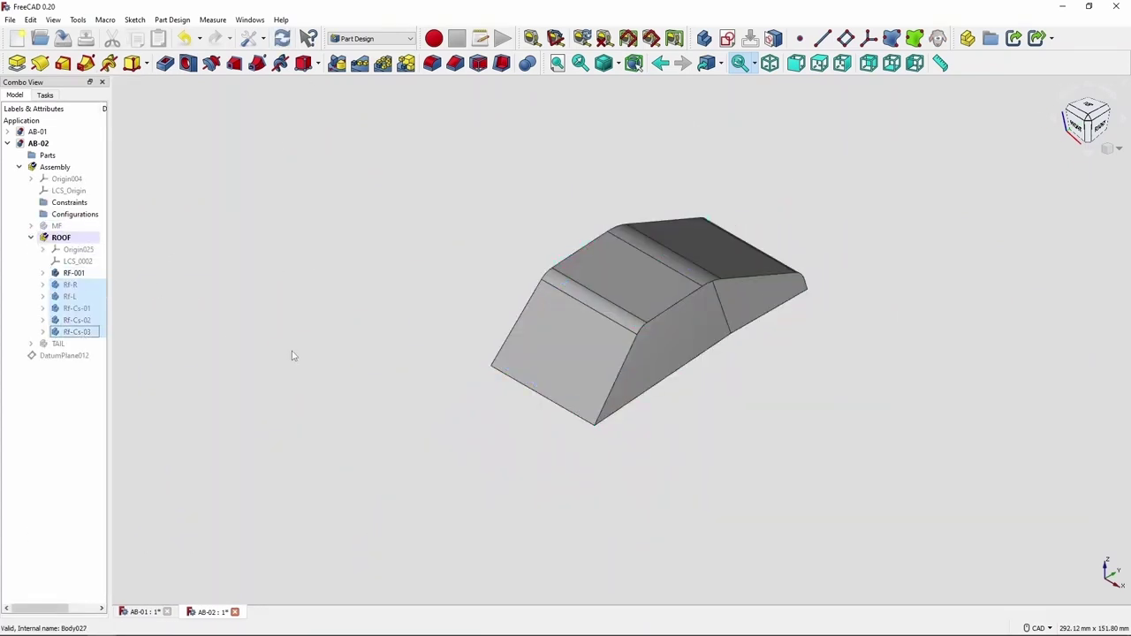
pyautogui.click(617, 63)
pyautogui.click(629, 108)
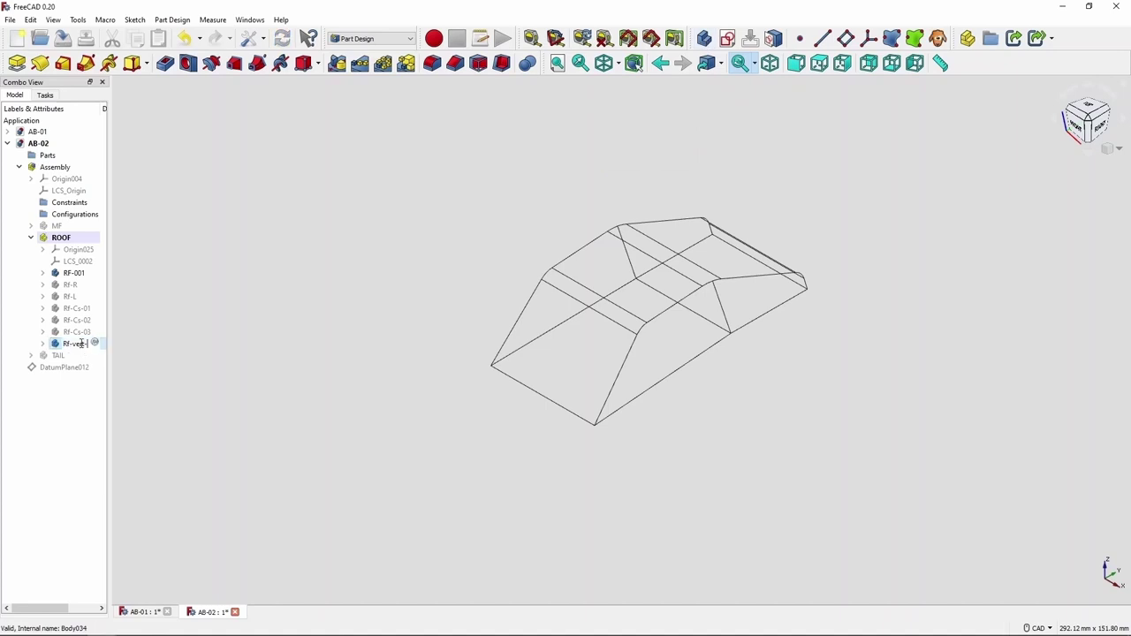
# Step: Confirm the ø1.5 mm right vertical roof rod pipe, AdditivePipe029, in body Rf-vert-R
pyautogui.scroll(3, 890, 210)
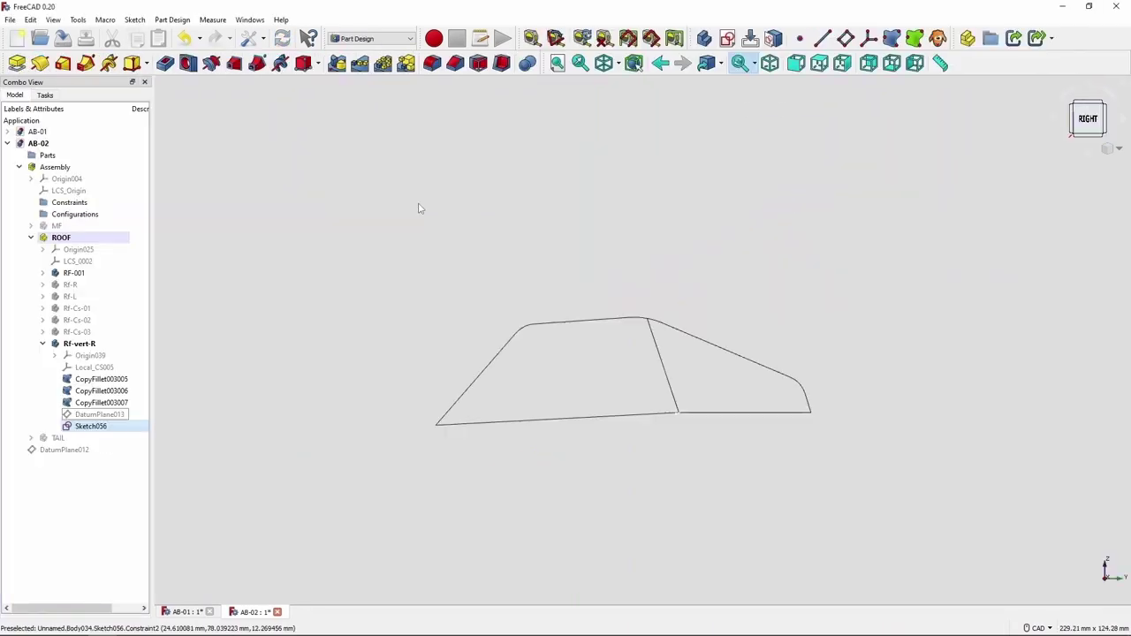
pyautogui.click(50, 121)
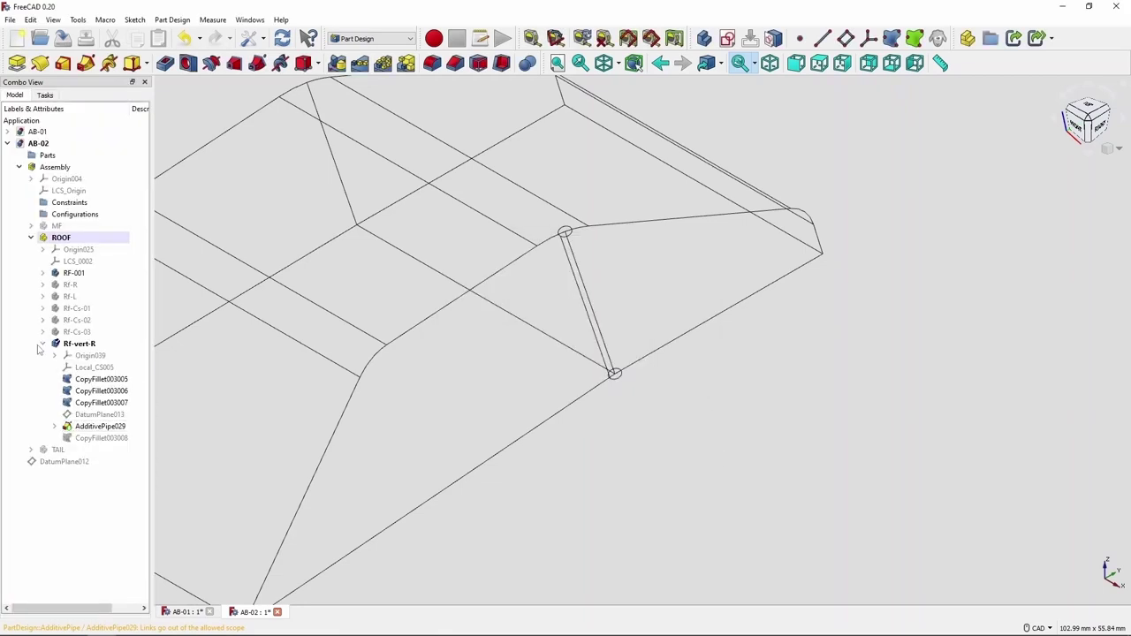
pyautogui.scroll(-2, 879, 439)
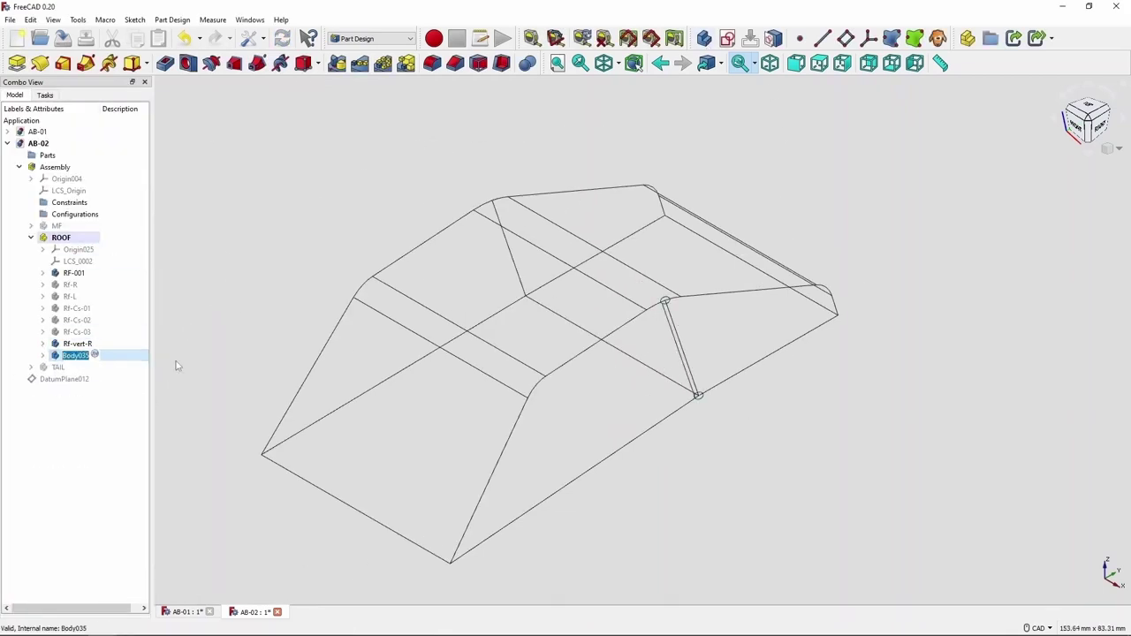
pyautogui.scroll(2, 389, 216)
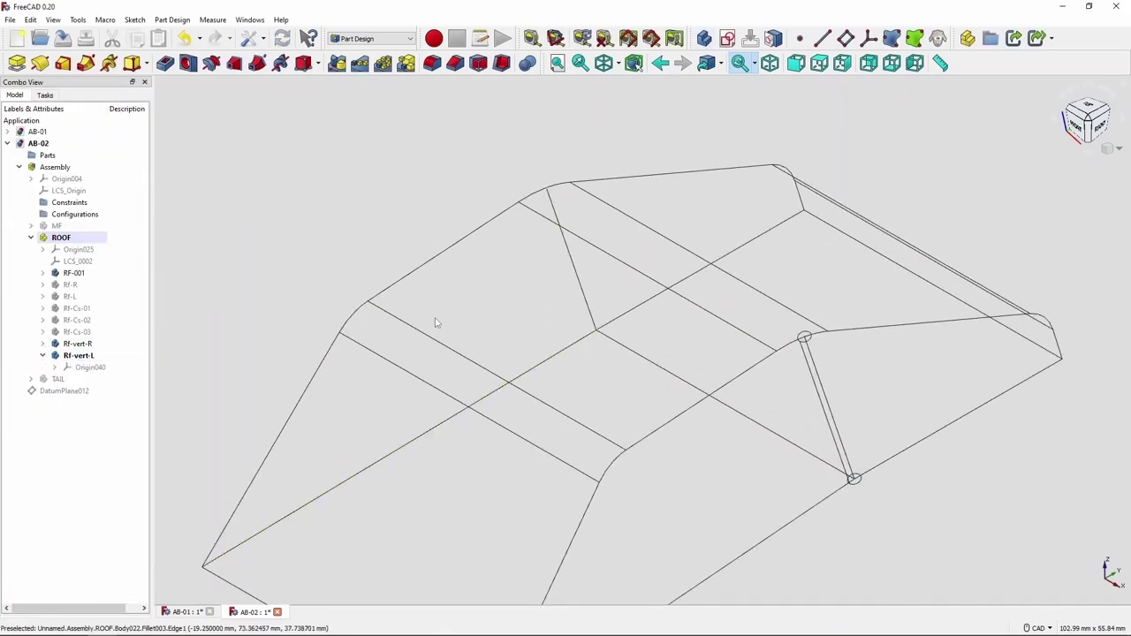
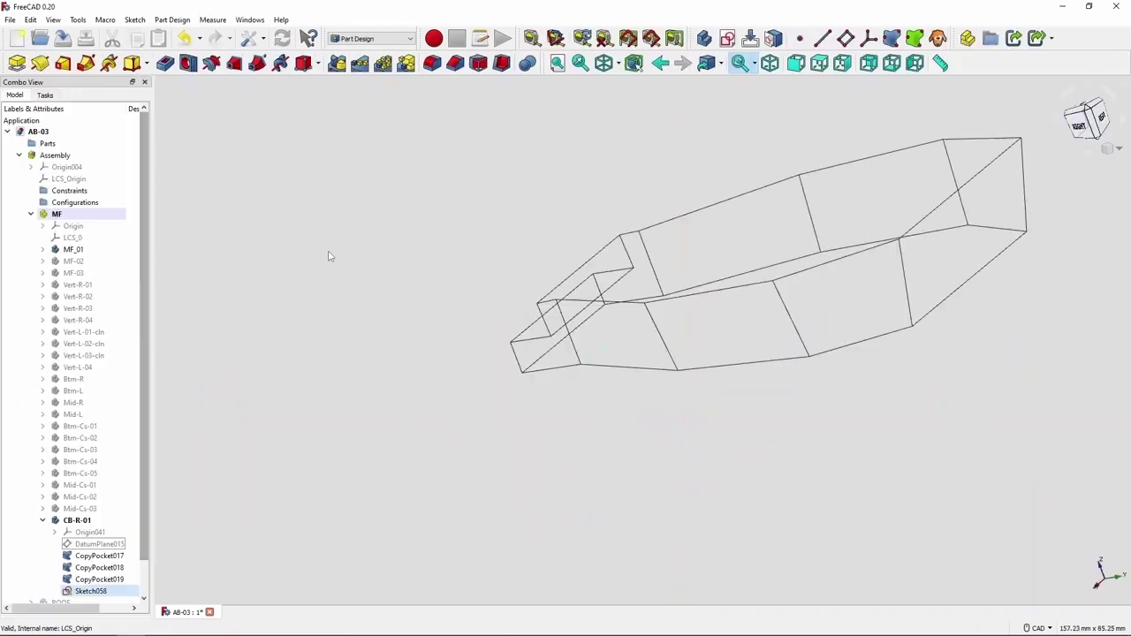
# Step: In Sketch058, draw a corner-to-corner diagonal plus a 20 mm perpendicular line, fully constrained
pyautogui.moveTo(93, 216); pyautogui.dragTo(93, 216)
pyautogui.doubleClick(78, 179)
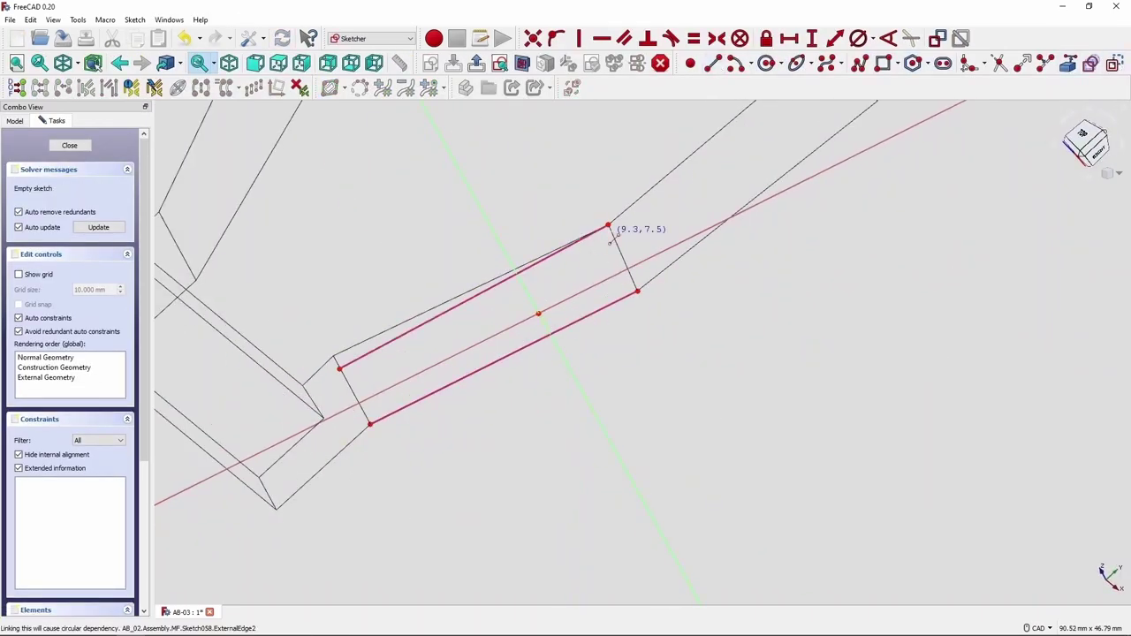
pyautogui.click(369, 424)
pyautogui.click(608, 226)
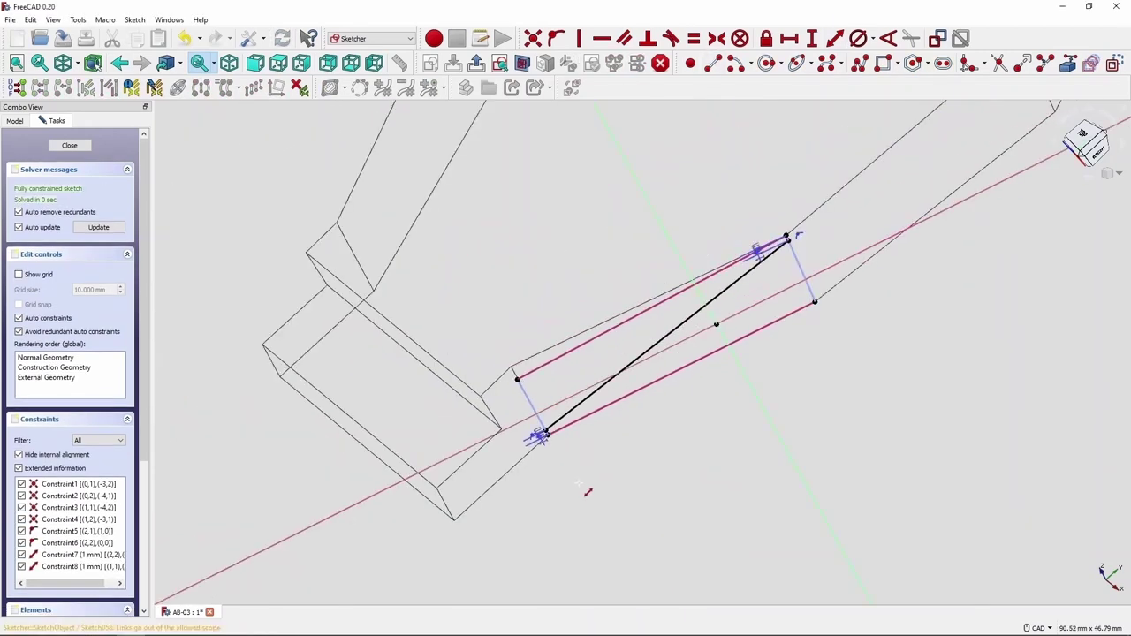
pyautogui.click(590, 252)
pyautogui.click(668, 334)
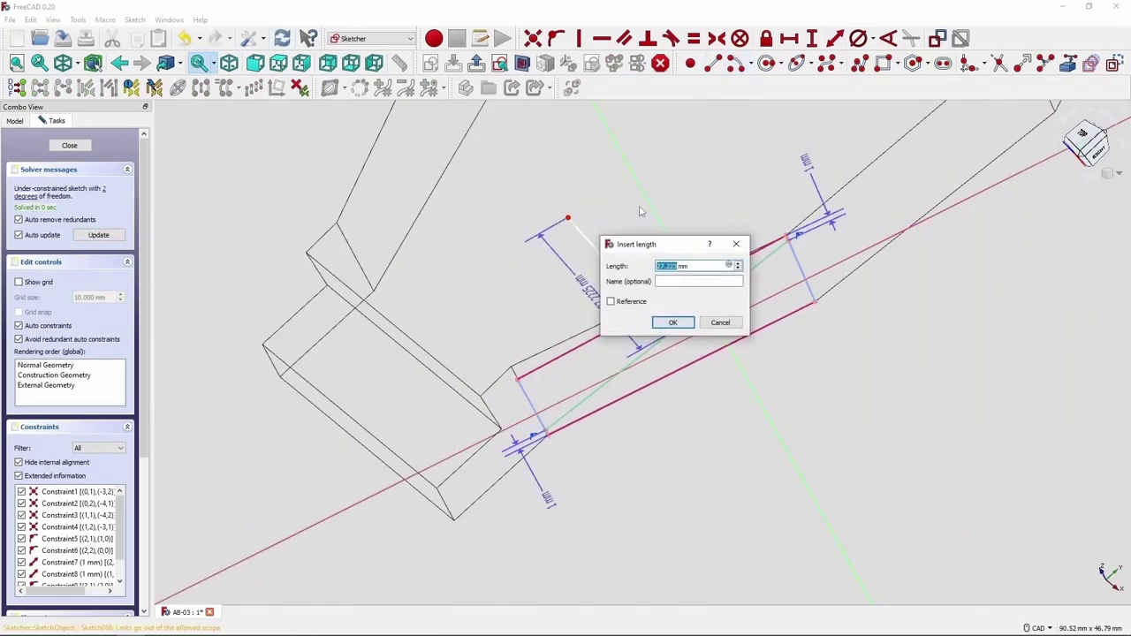
pyautogui.write('20')
pyautogui.press('Return')
pyautogui.click(682, 324)
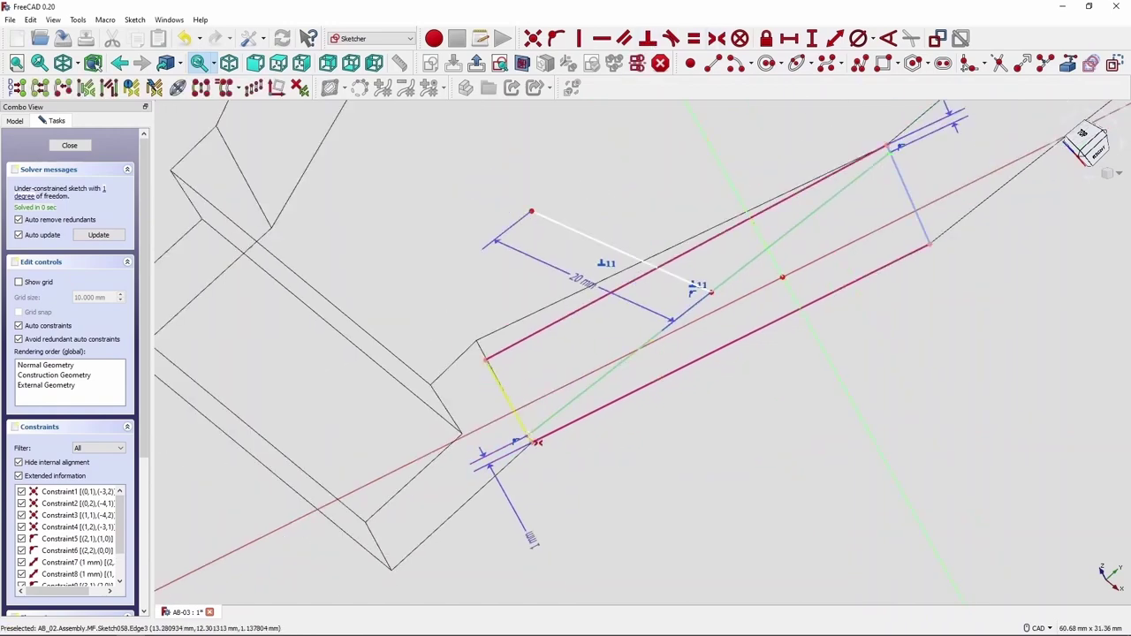
pyautogui.click(506, 398)
# Step: Close Sketch058 and move the datum plane, copies and sketch into body CB-R-01
pyautogui.moveTo(648, 464); pyautogui.dragTo(556, 314, button='middle')
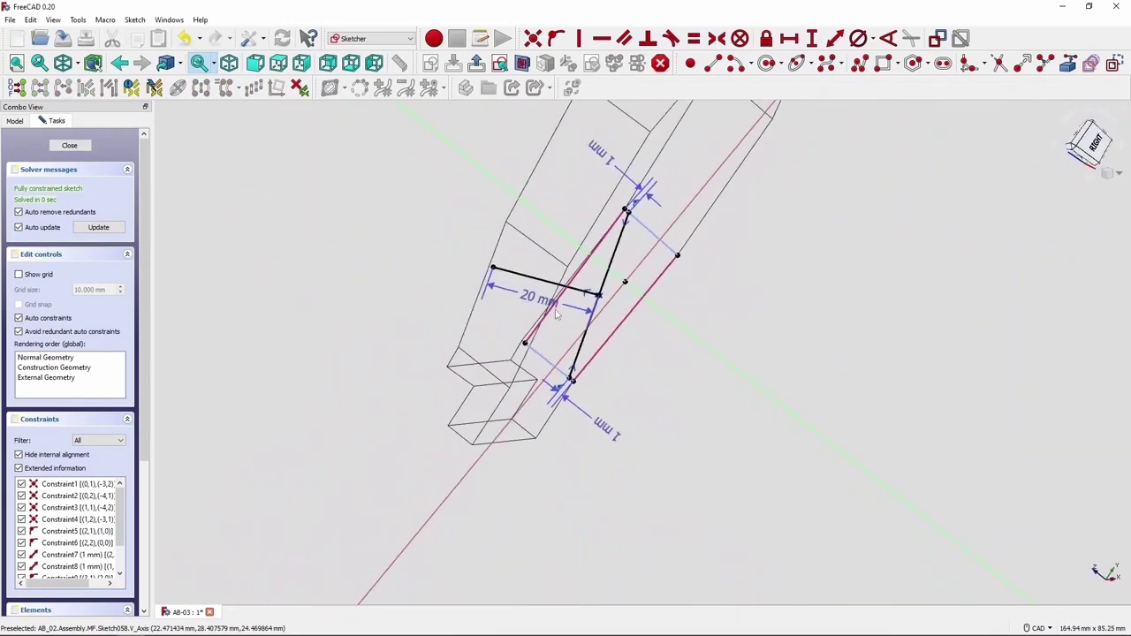
pyautogui.press('Escape')
pyautogui.moveTo(80, 558); pyautogui.dragTo(77, 486)
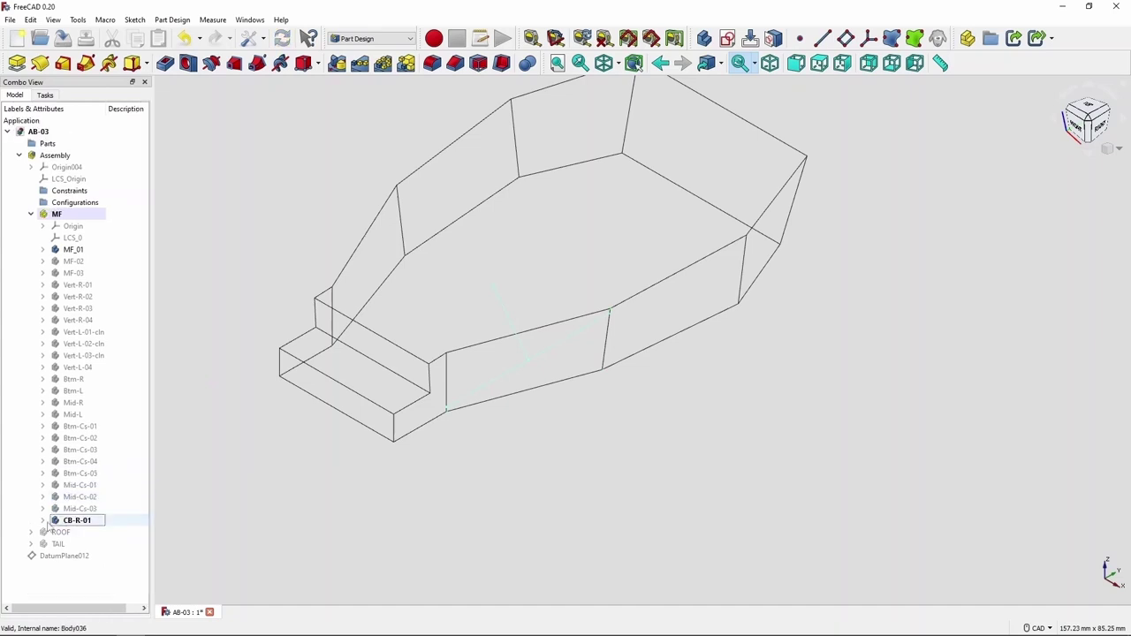
# Step: Add a datum plane normal to the diagonal, rotated 90° about x, with a 1 mm circle sketch
pyautogui.click(845, 38)
pyautogui.tripleClick(97, 436)
pyautogui.write('903')
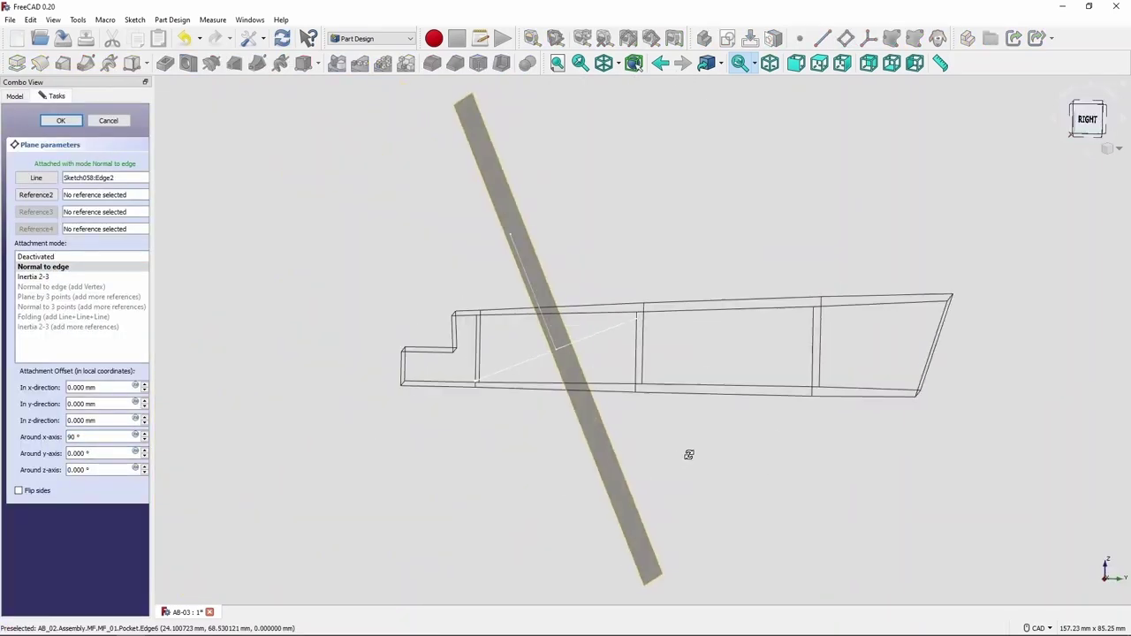
pyautogui.write('0')
pyautogui.press('Return')
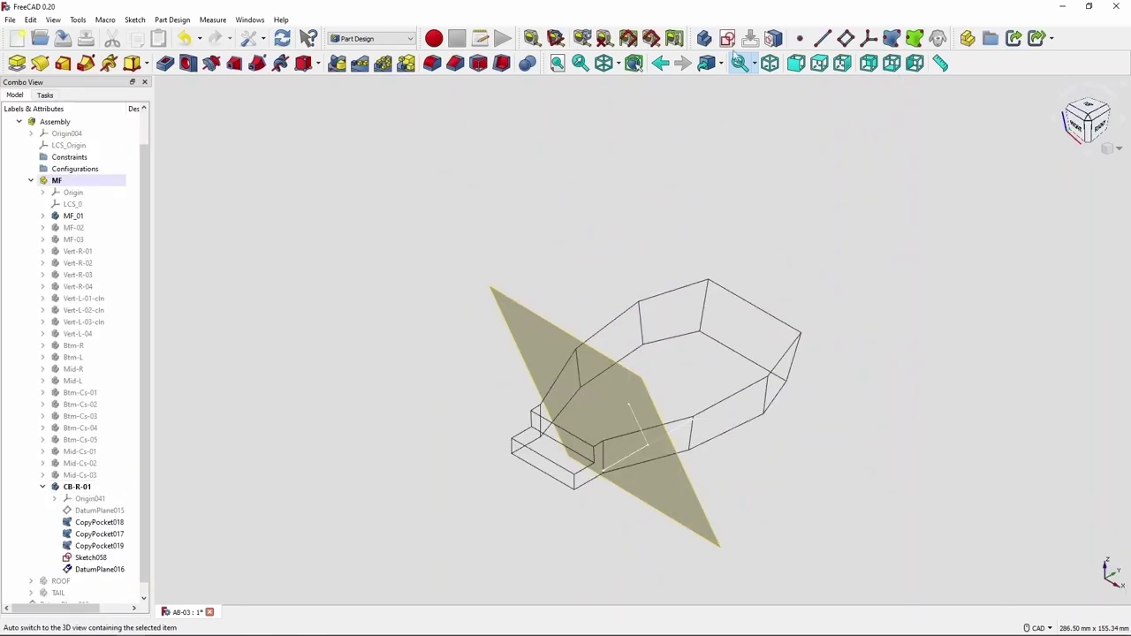
pyautogui.click(727, 38)
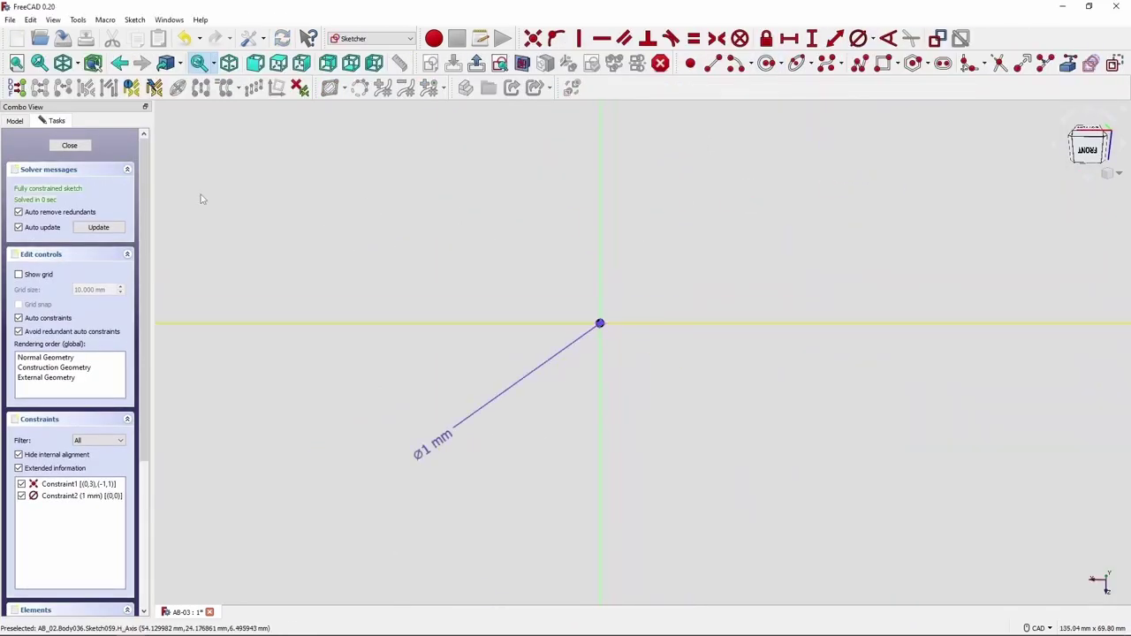
pyautogui.press('Escape')
# Step: Sweep the circle along Sketch058 into the AdditivePipe031 tube and view it shaded in isometric
pyautogui.click(98, 523)
pyautogui.keyDown('ctrl'); pyautogui.click(94, 545); pyautogui.keyUp('ctrl')
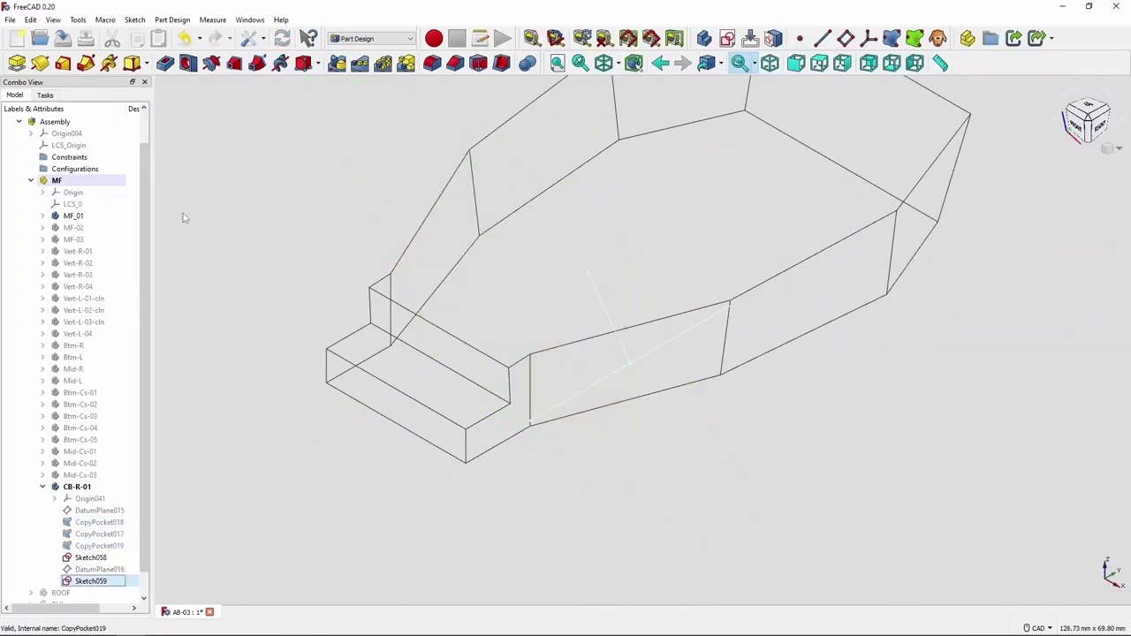
pyautogui.click(89, 252)
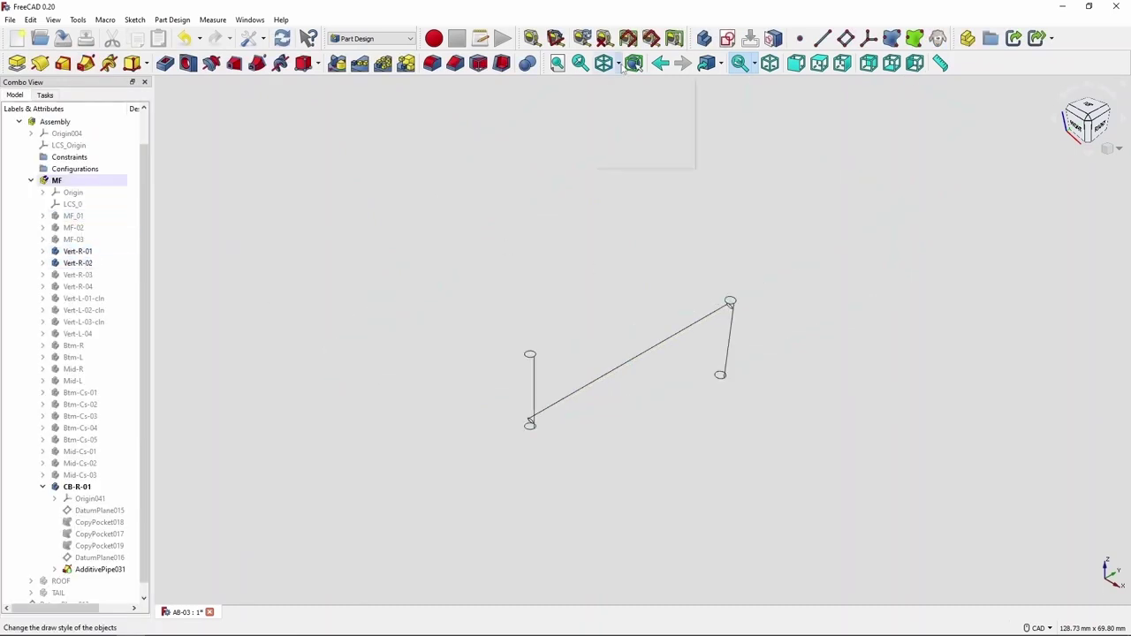
pyautogui.moveTo(677, 457)
pyautogui.mouseDown(button='middle')
pyautogui.moveTo(522, 497)
pyautogui.moveTo(878, 416)
pyautogui.moveTo(582, 419)
pyautogui.mouseUp(button='middle')
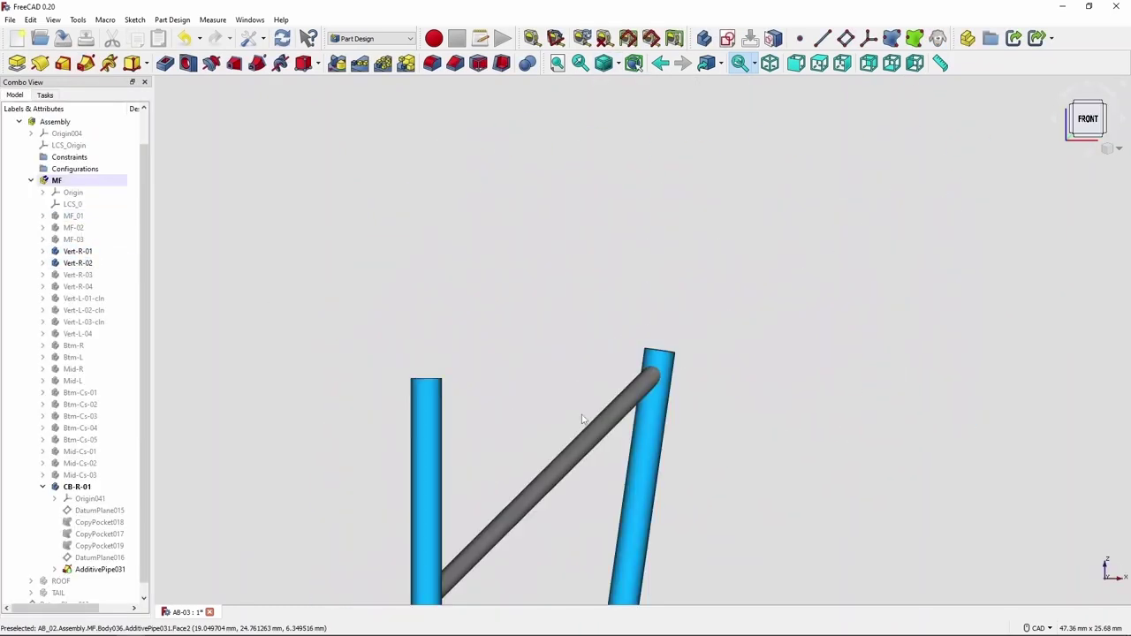
pyautogui.press('3')
pyautogui.press('0')
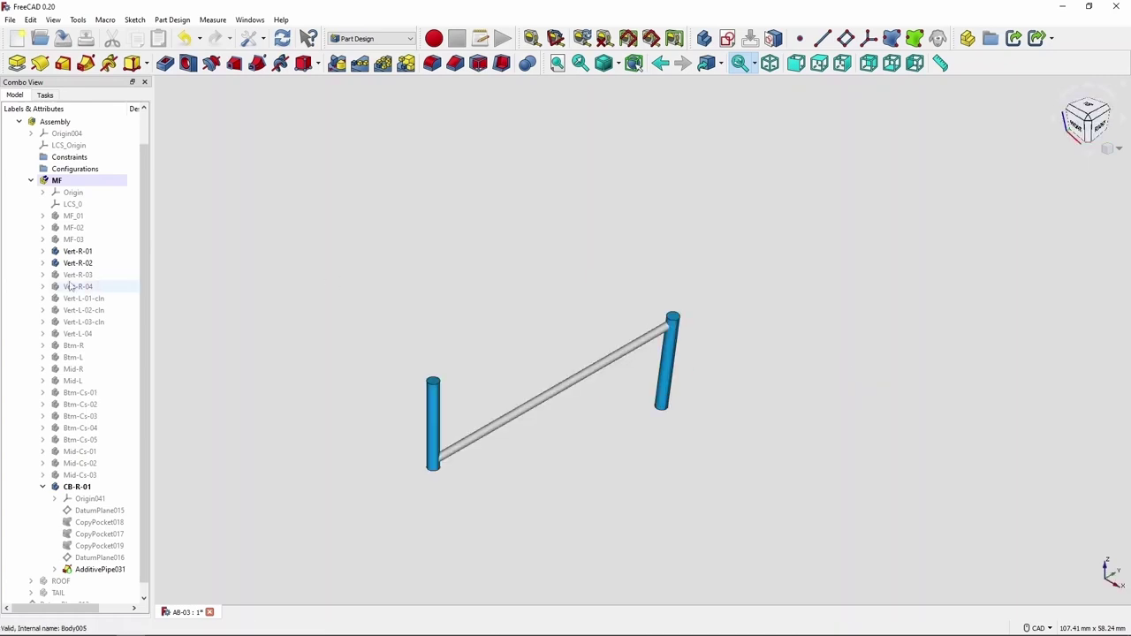
# Step: Hide the other frame tube bodies and zoom to fit the new diagonal tube
pyautogui.moveTo(77, 275); pyautogui.dragTo(258, 484)
pyautogui.press('space')
pyautogui.moveTo(78, 251); pyautogui.dragTo(79, 475)
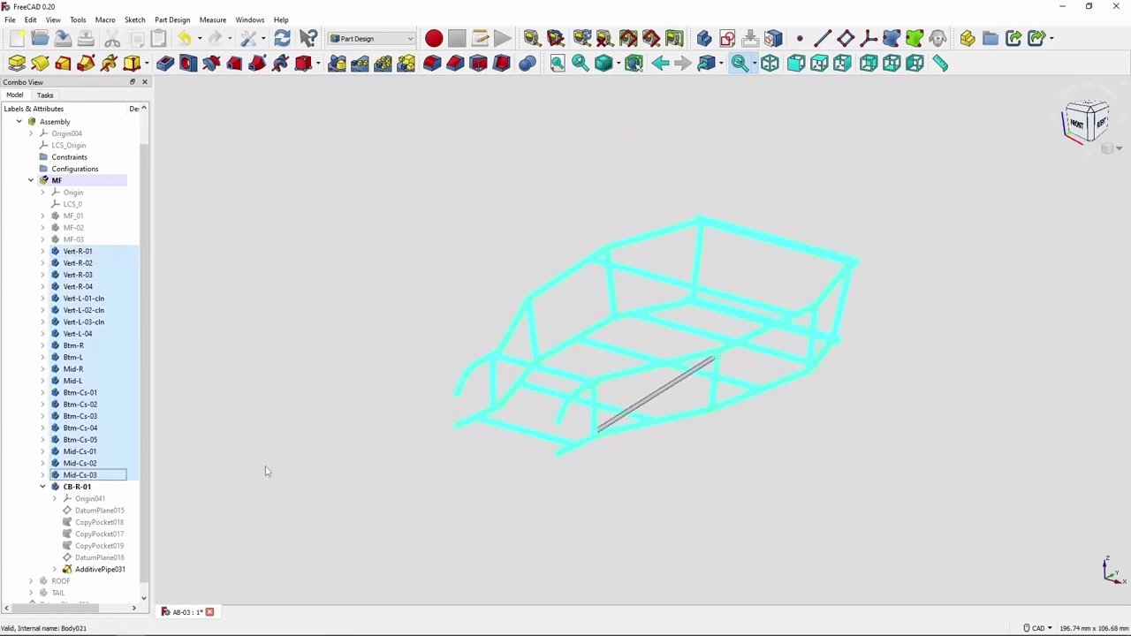
pyautogui.press('space')
pyautogui.press('v')
pyautogui.press('f')
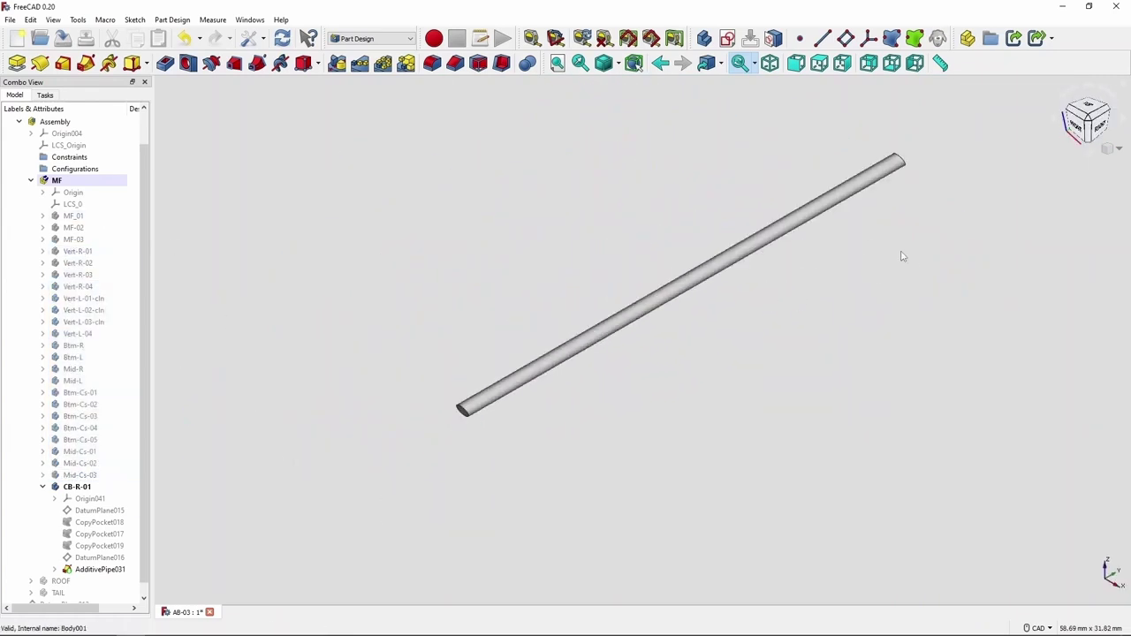
pyautogui.scroll(5, 586, 449)
# Step: Attach a Local Coordinate System in CB-R-02 to three frame vertices
pyautogui.scroll(-5, 585, 449)
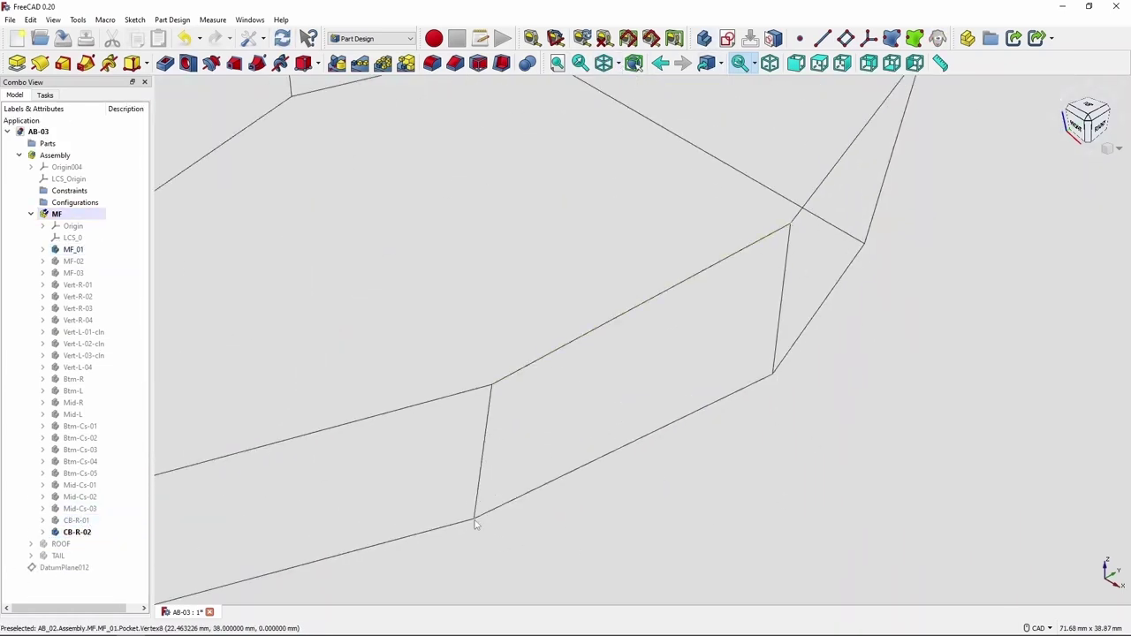
pyautogui.click(474, 524)
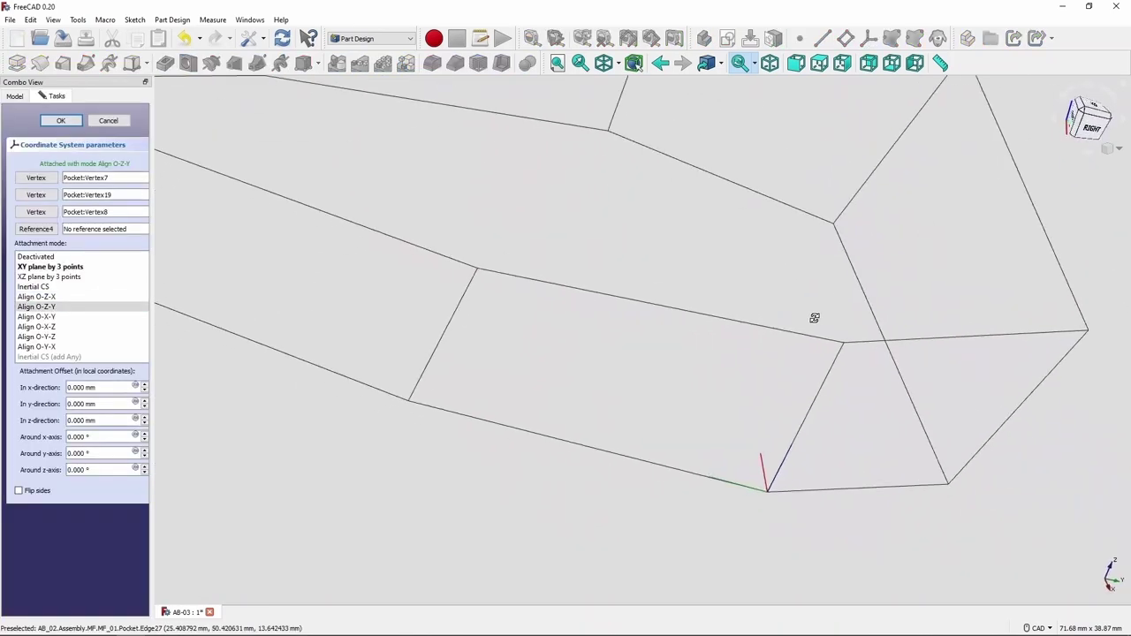
pyautogui.click(780, 331)
pyautogui.click(632, 383)
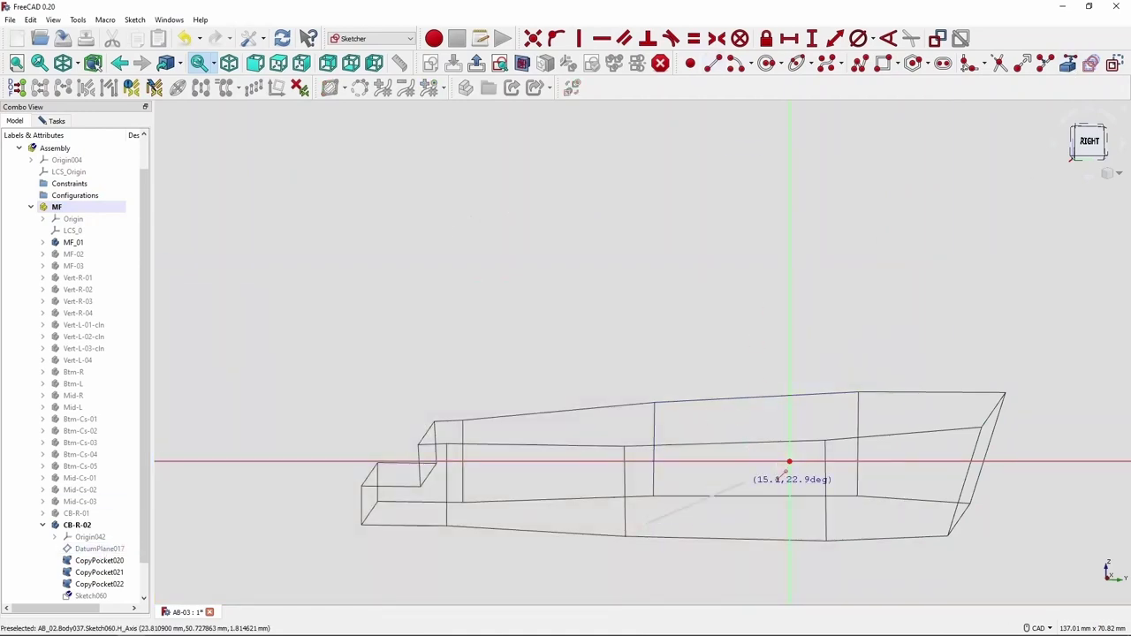
# Step: Draw a line in Sketch060, then reopen the sketch and undo the line to redraw it
pyautogui.click(789, 461)
pyautogui.doubleClick(79, 569)
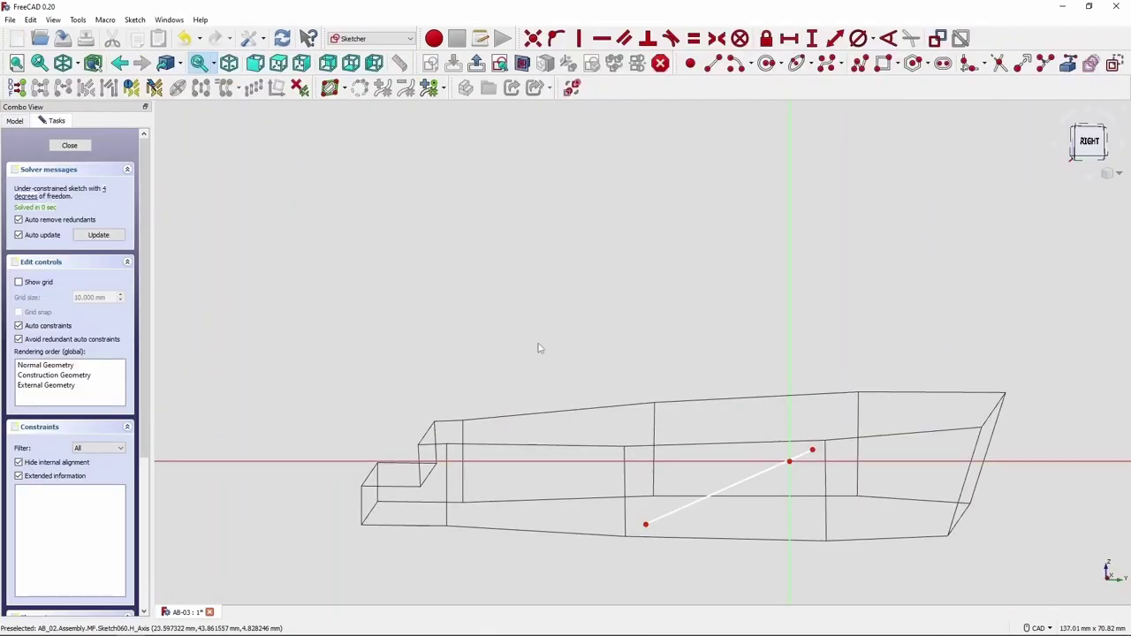
pyautogui.hotkey('ctrl', 'z')
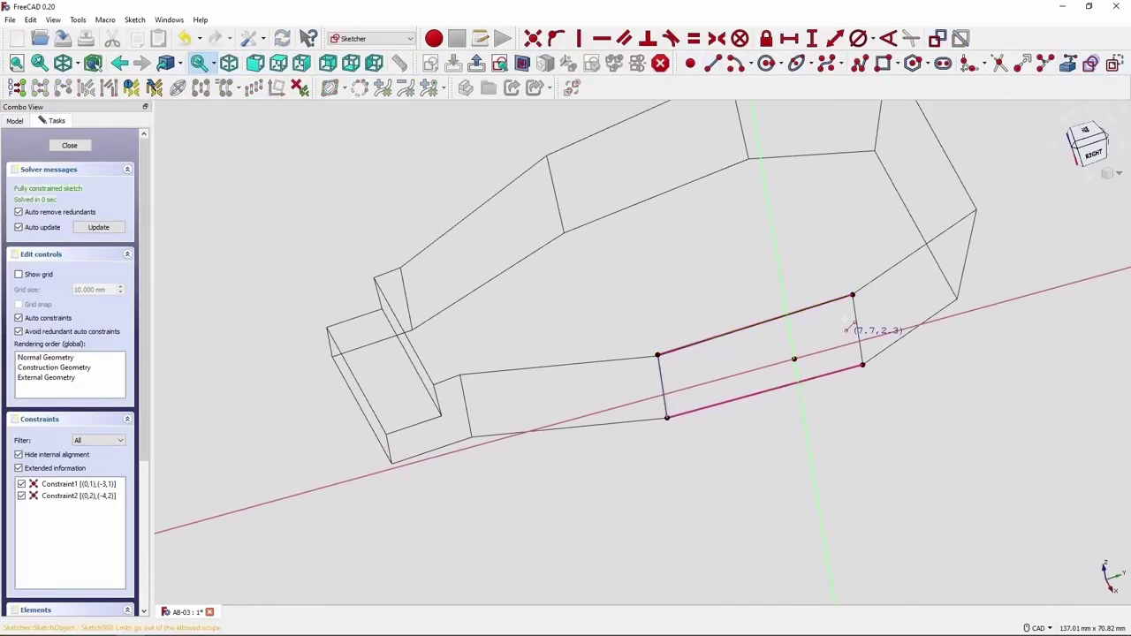
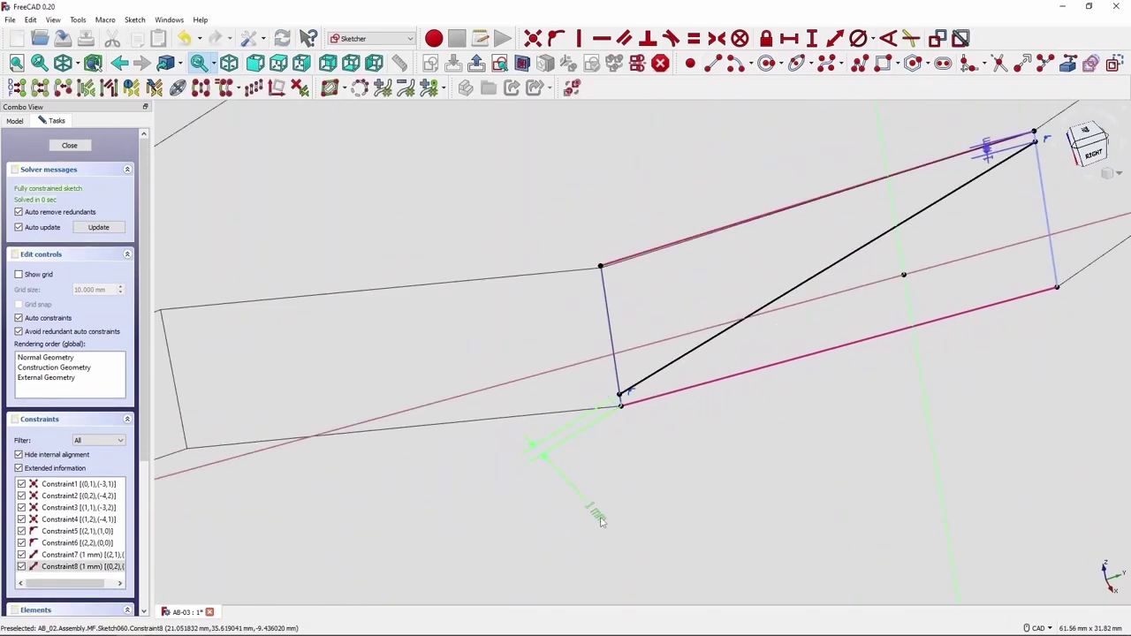
# Step: Confirm the 1 mm offset dimension at the diagonal's end
pyautogui.scroll(2, 598, 518)
pyautogui.scroll(2, 626, 430)
pyautogui.doubleClick(561, 391)
pyautogui.press('Return')
pyautogui.scroll(-4, 597, 370)
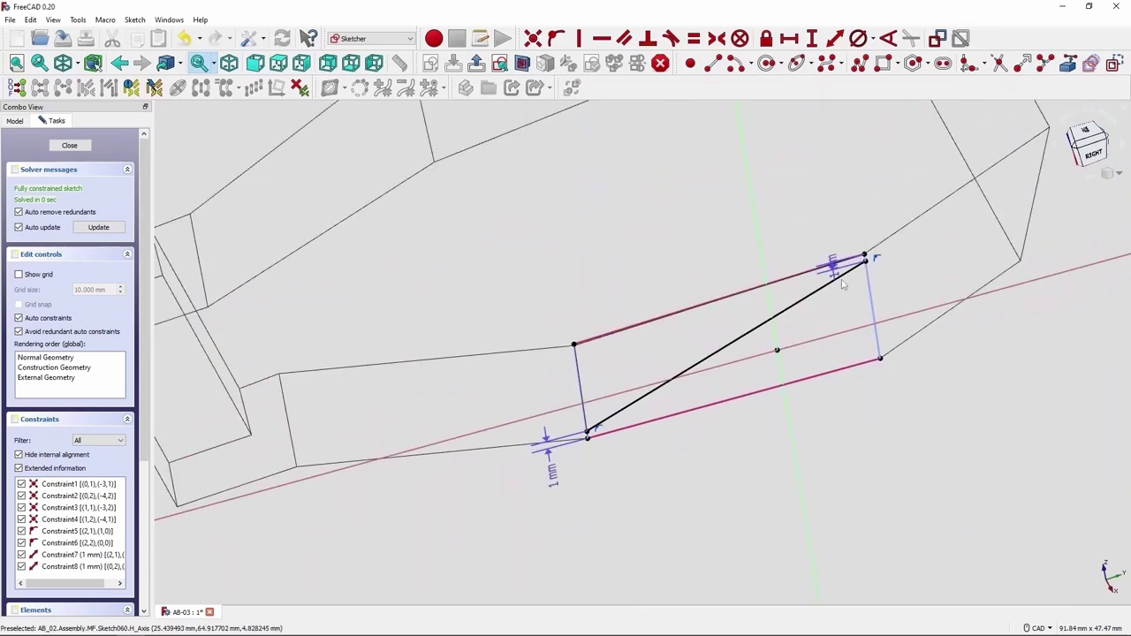
pyautogui.scroll(1, 884, 247)
# Step: Draw a 20 mm line perpendicular to the diagonal and close the sketch
pyautogui.click(612, 210)
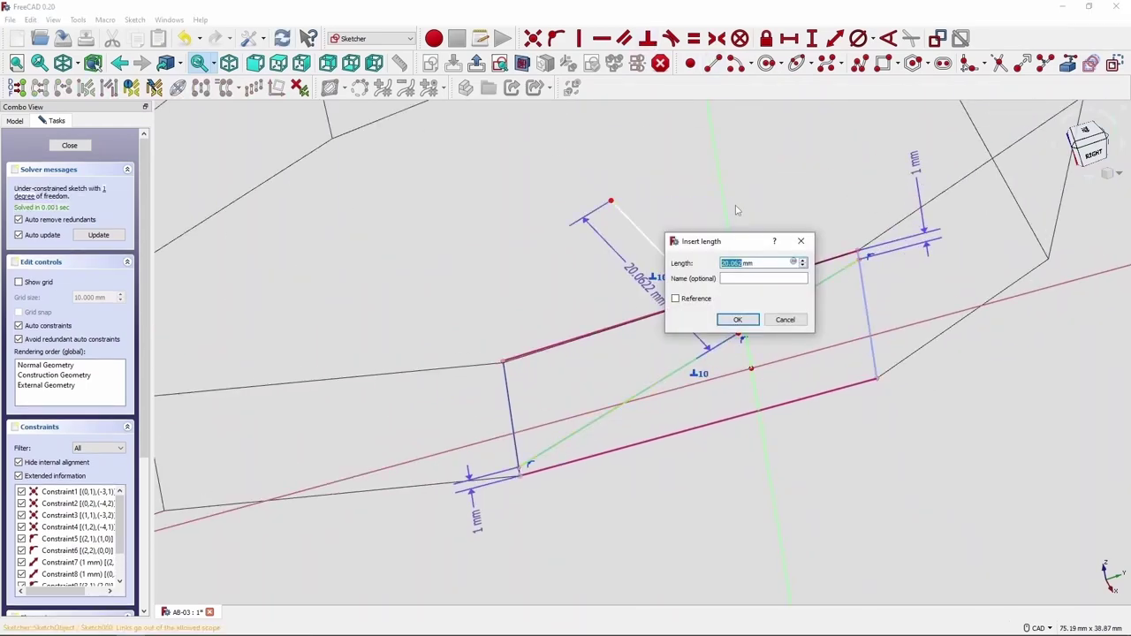
pyautogui.write('20')
pyautogui.press('Return')
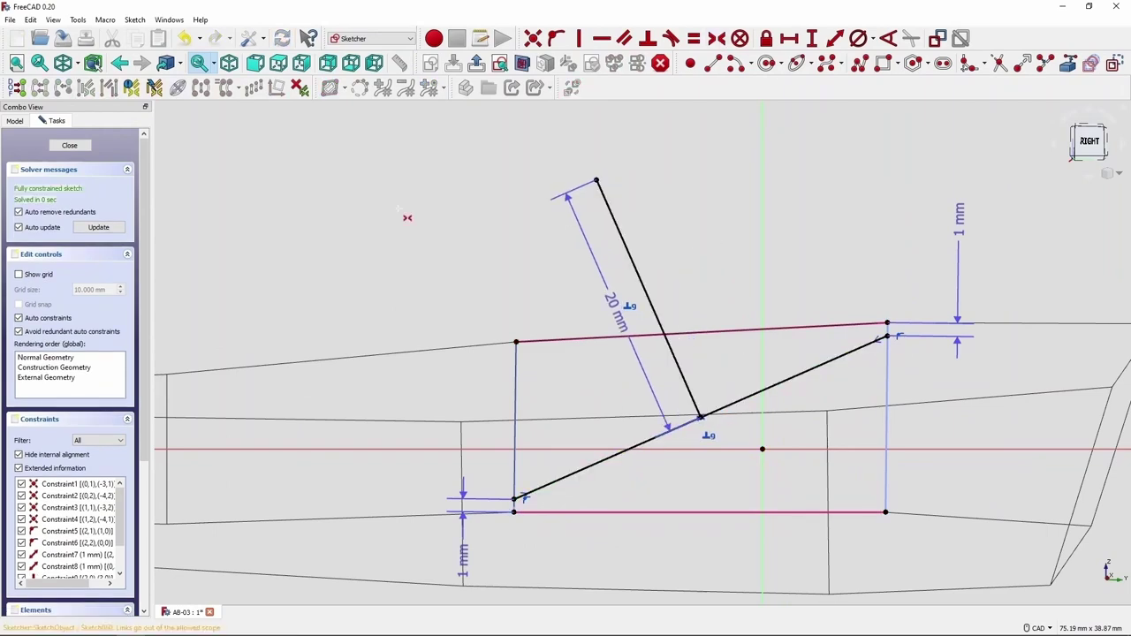
pyautogui.click(70, 145)
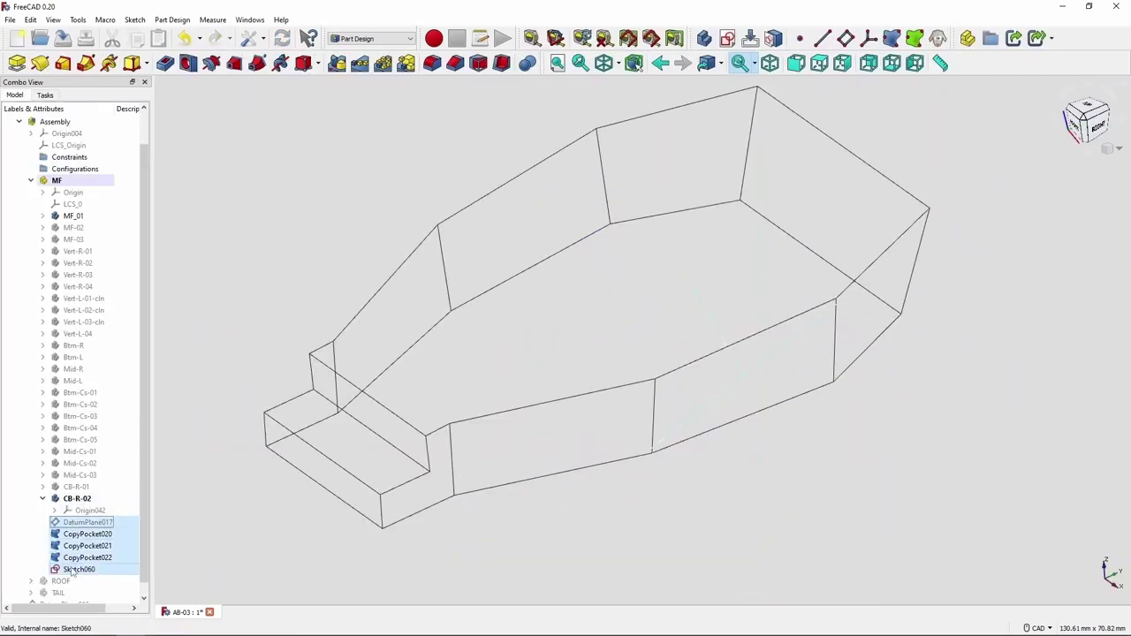
# Step: Add a datum plane normal to the diagonal and sketch a 3 mm circle on it
pyautogui.click(845, 38)
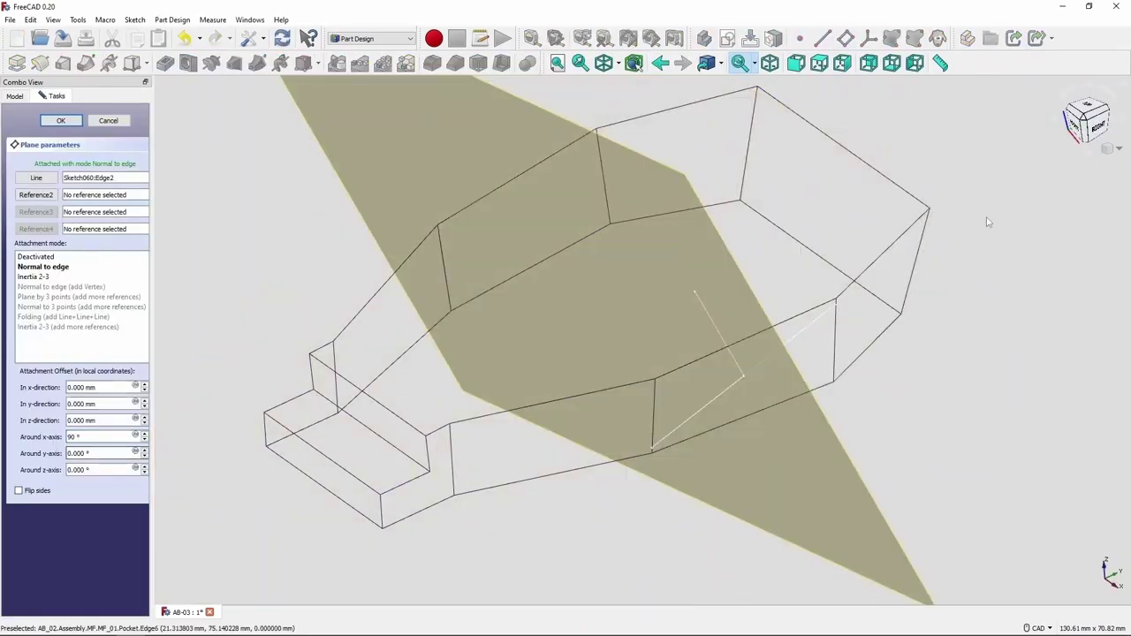
pyautogui.moveTo(757, 315); pyautogui.dragTo(821, 388, button='middle')
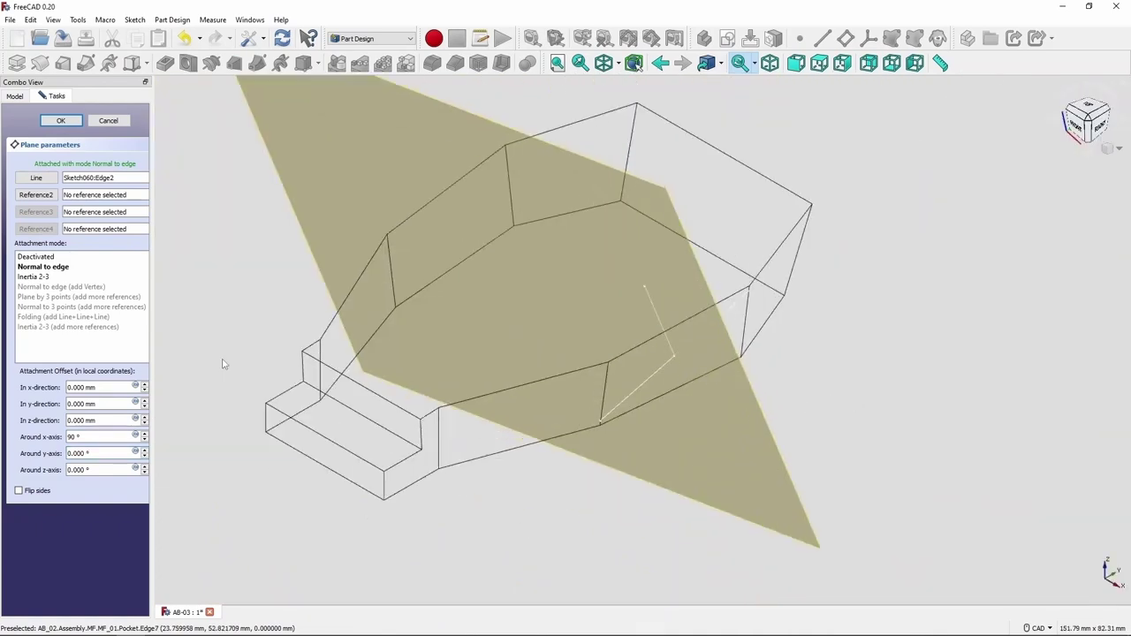
pyautogui.click(61, 120)
pyautogui.click(480, 38)
pyautogui.click(609, 336)
pyautogui.write('1')
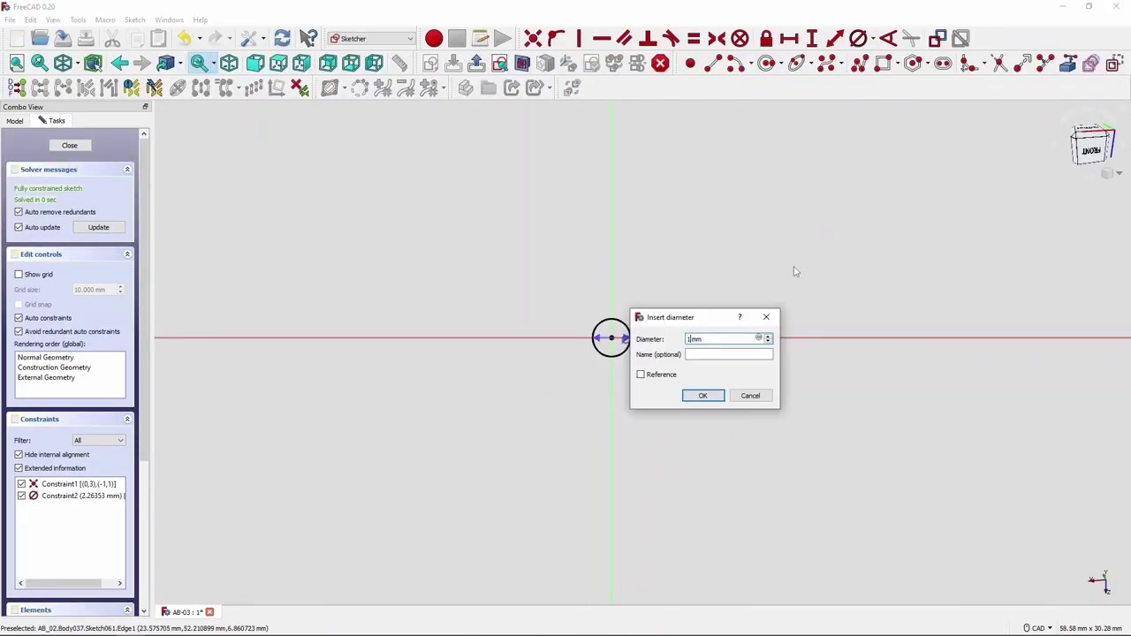
pyautogui.press('Return')
pyautogui.click(70, 145)
# Step: Hide the helper planes and copy pockets, then sweep the circle along Sketch060 as an Additive Pipe
pyautogui.keyDown('shift'); pyautogui.click(100, 581); pyautogui.keyUp('shift')
pyautogui.press('space')
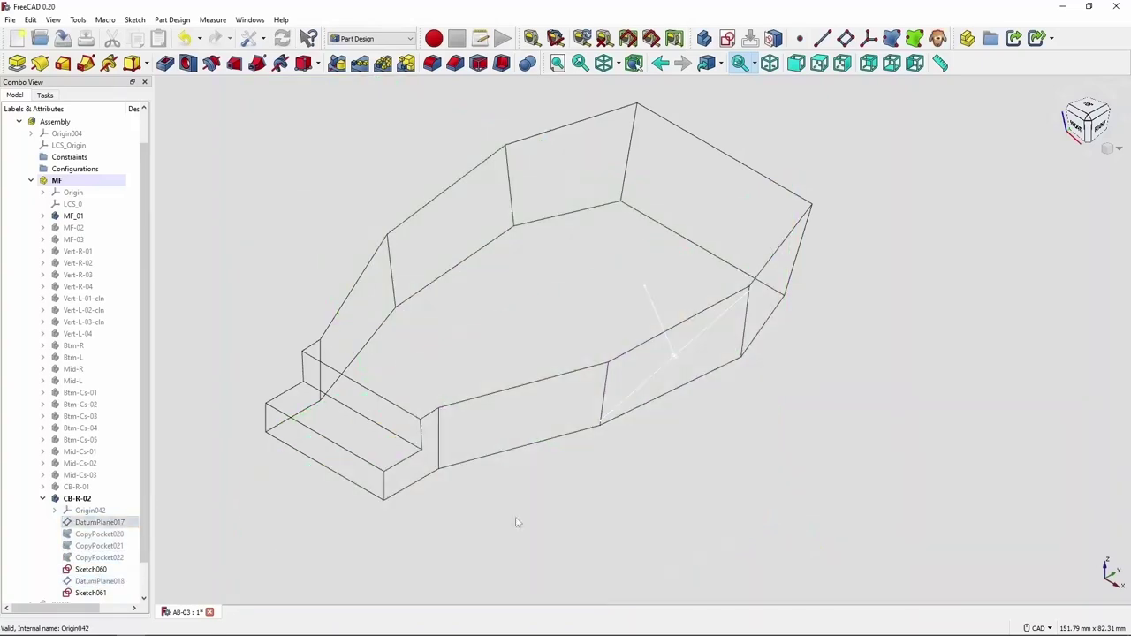
pyautogui.scroll(-1, 88, 442)
pyautogui.click(90, 558)
pyautogui.keyDown('ctrl'); pyautogui.click(90, 534); pyautogui.keyUp('ctrl')
pyautogui.scroll(5, 734, 403)
pyautogui.click(86, 63)
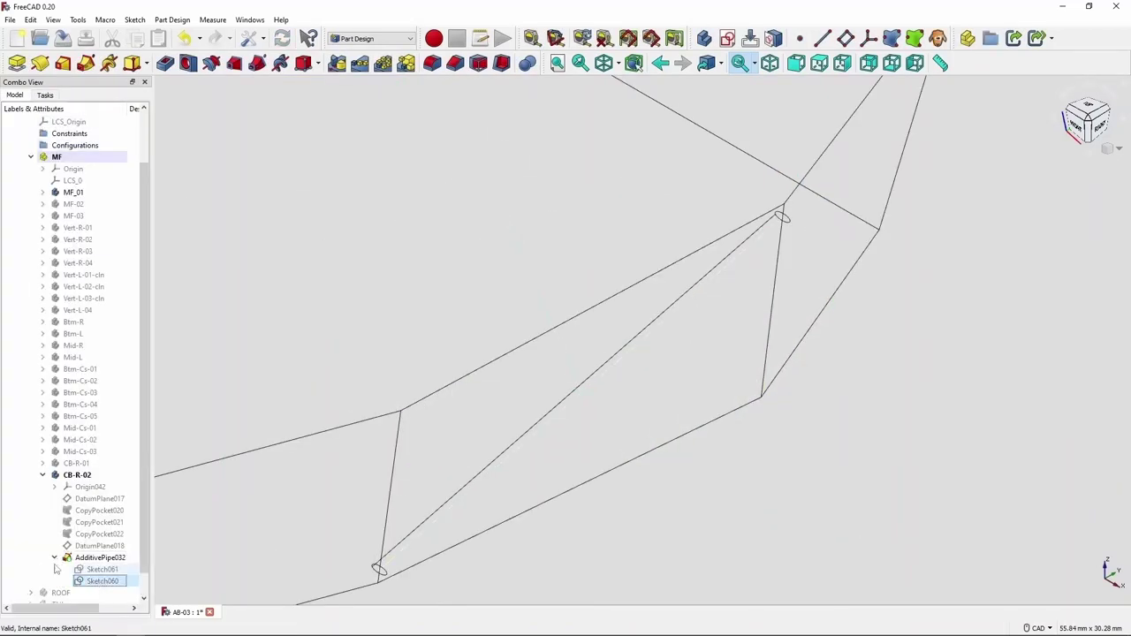
# Step: View the new brace in shaded mode and show the neighbouring side frame tubes around it
pyautogui.click(603, 62)
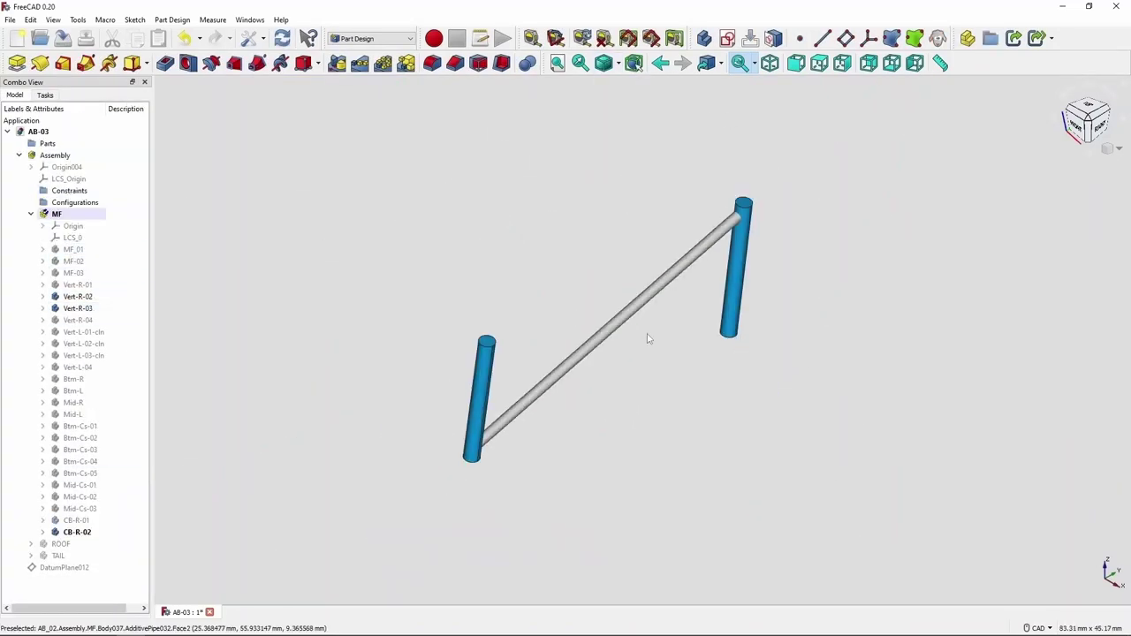
pyautogui.moveTo(645, 335)
pyautogui.mouseDown(button='middle')
pyautogui.moveTo(719, 407)
pyautogui.moveTo(762, 271)
pyautogui.mouseUp(button='middle')
pyautogui.press('0')
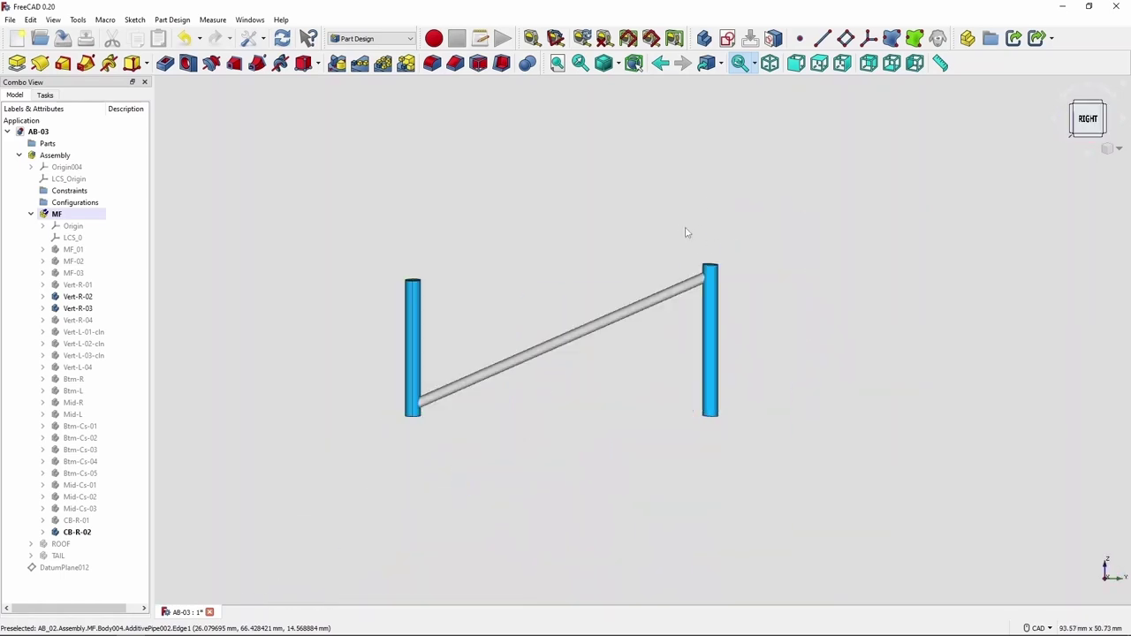
pyautogui.click(81, 521)
pyautogui.press('space')
pyautogui.click(73, 378)
pyautogui.keyDown('ctrl'); pyautogui.click(73, 402); pyautogui.keyUp('ctrl')
pyautogui.press('space')
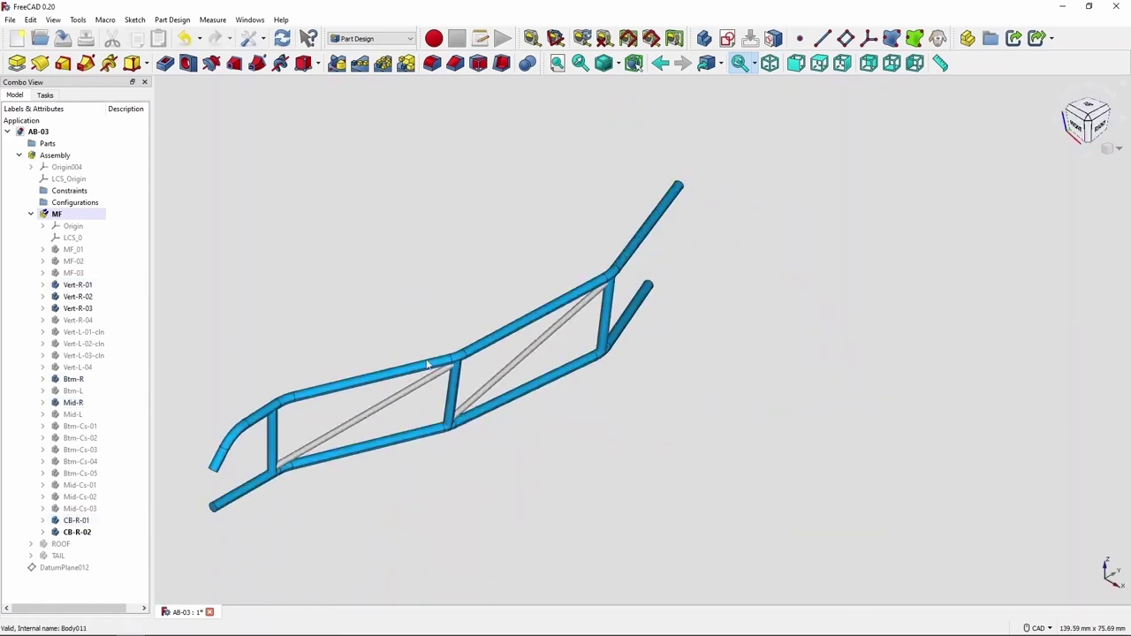
# Step: Hide the blue frame tubes again and show the MF_01 guide solid
pyautogui.scroll(5, 774, 379)
pyautogui.scroll(-3, 775, 379)
pyautogui.scroll(-5, 724, 378)
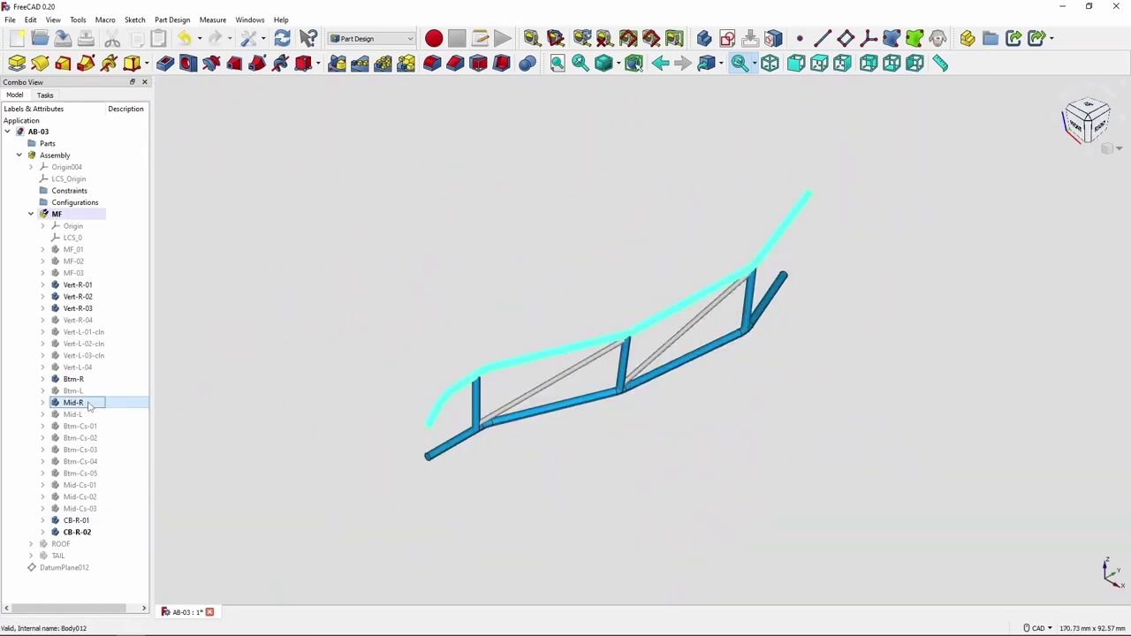
pyautogui.press('space')
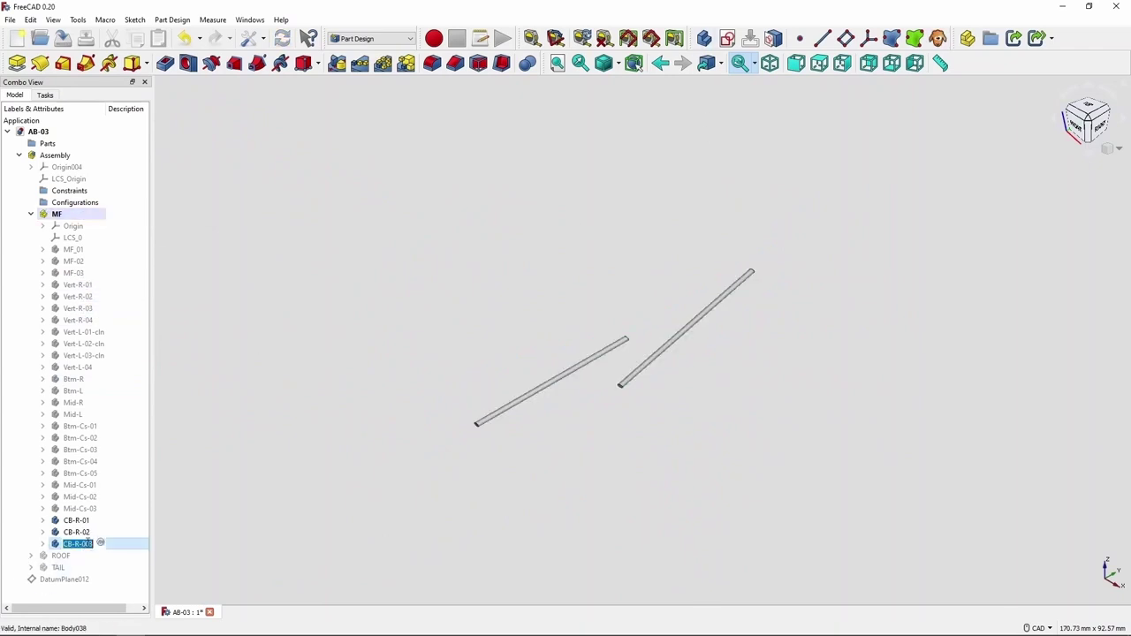
pyautogui.click(73, 249)
pyautogui.press('space')
# Step: Set the guide solid to wireframe and create Sketch062 on a new datum plane on the right wall
pyautogui.click(634, 63)
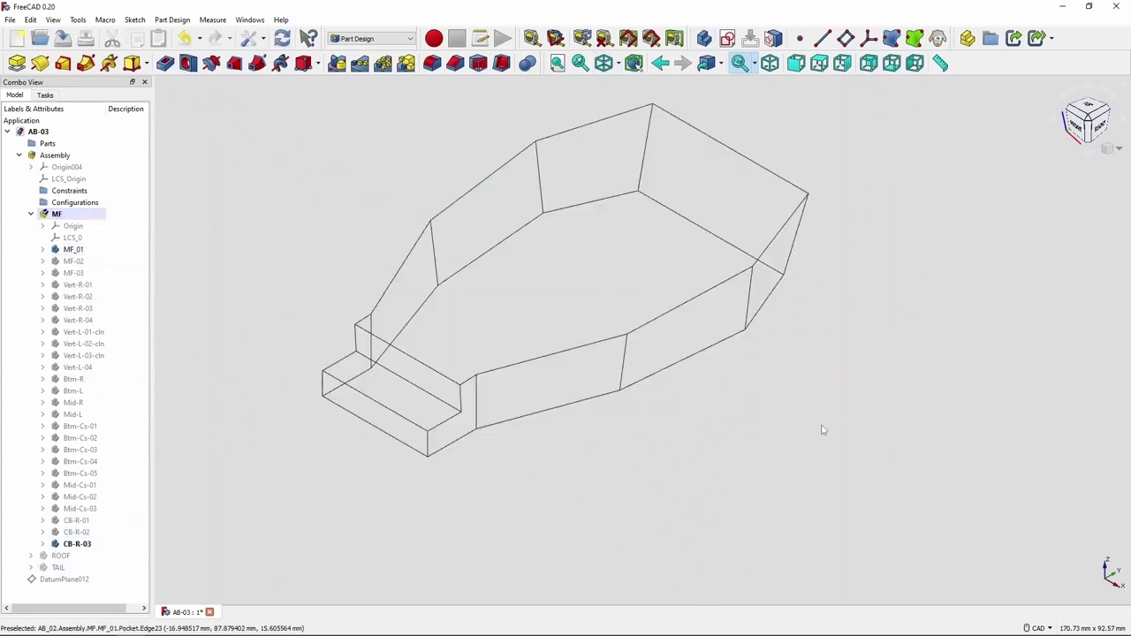
pyautogui.moveTo(821, 429); pyautogui.dragTo(702, 457, button='middle')
pyautogui.scroll(5, 844, 470)
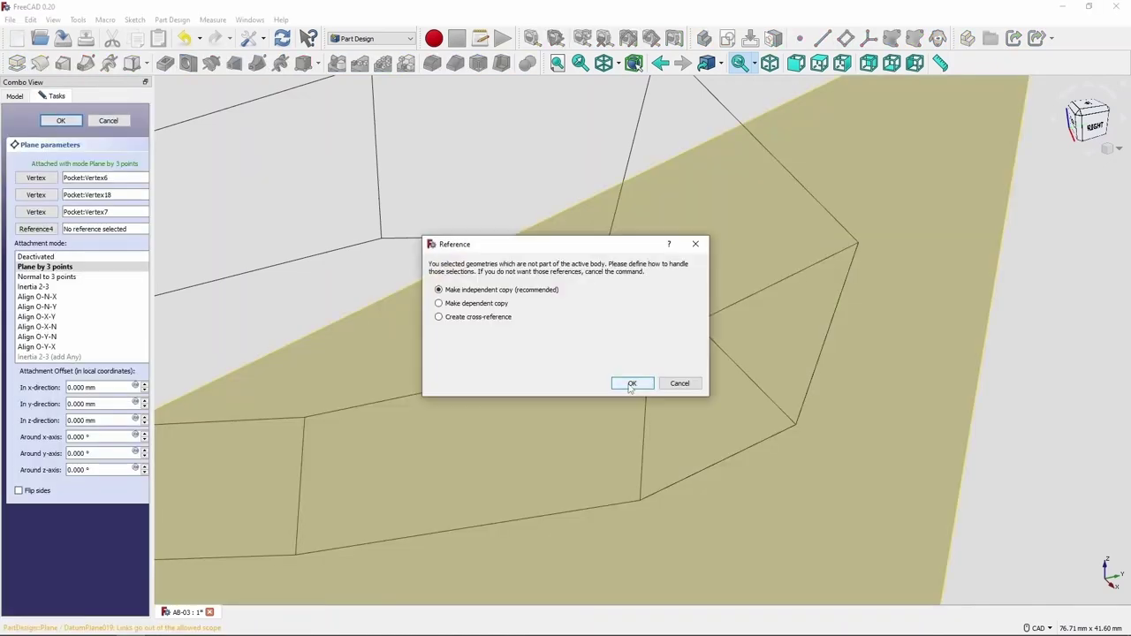
pyautogui.click(626, 381)
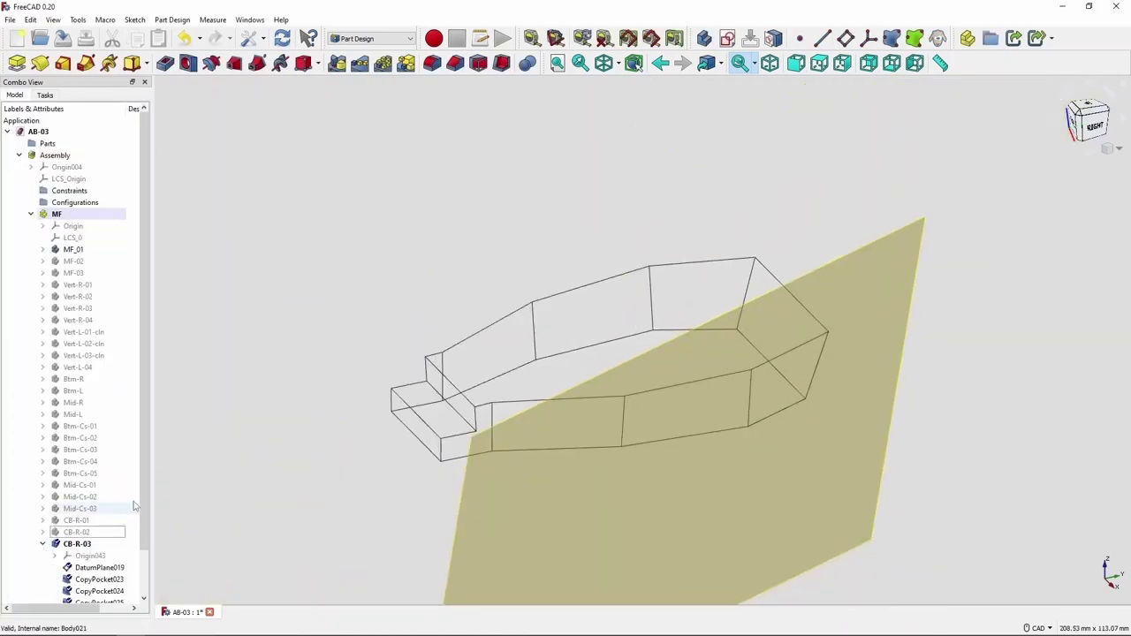
pyautogui.click(727, 38)
pyautogui.click(914, 252)
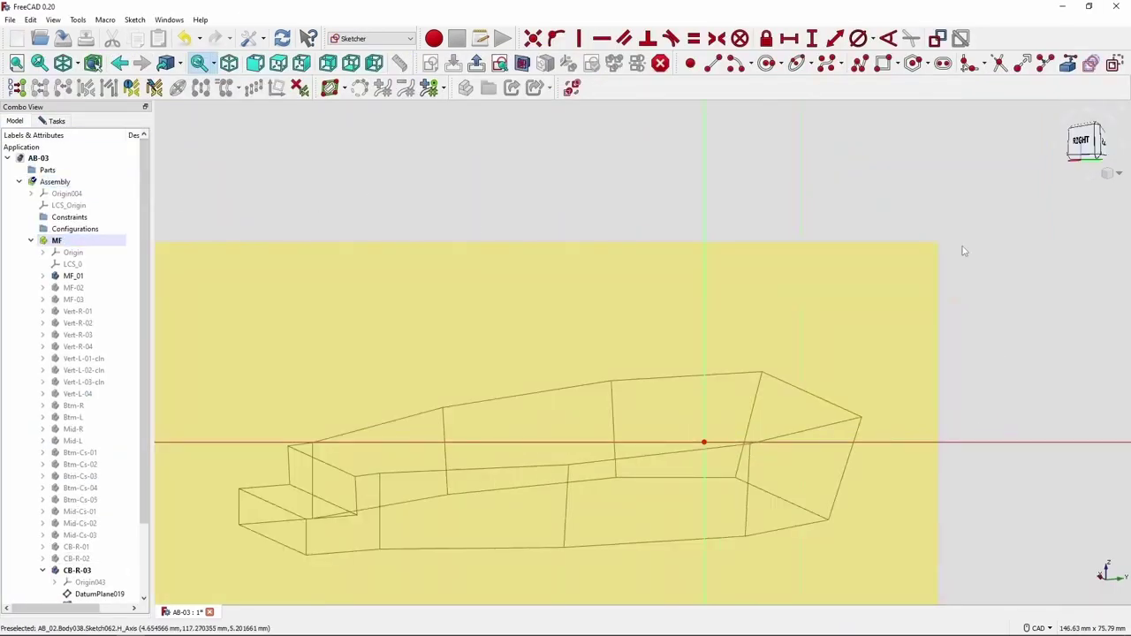
pyautogui.press('Escape')
pyautogui.scroll(-2, 80, 442)
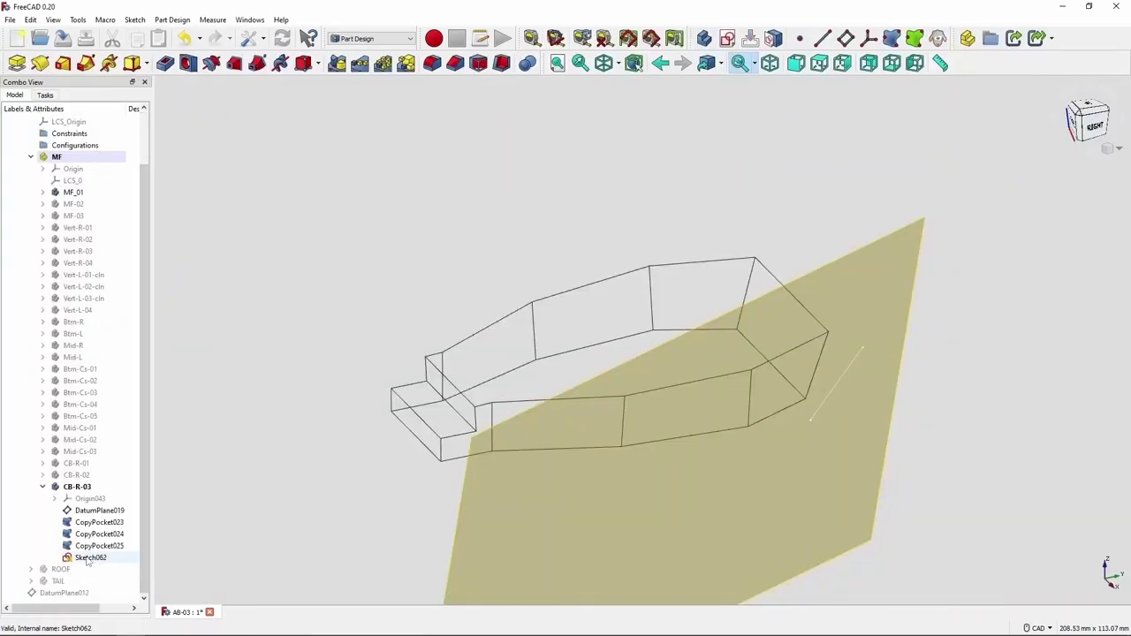
# Step: Reopen Sketch062, constrain the diagonal with 1 mm offsets and a 20 mm perpendicular line, and close it
pyautogui.rightClick(76, 558)
pyautogui.click(88, 349)
pyautogui.click(88, 537)
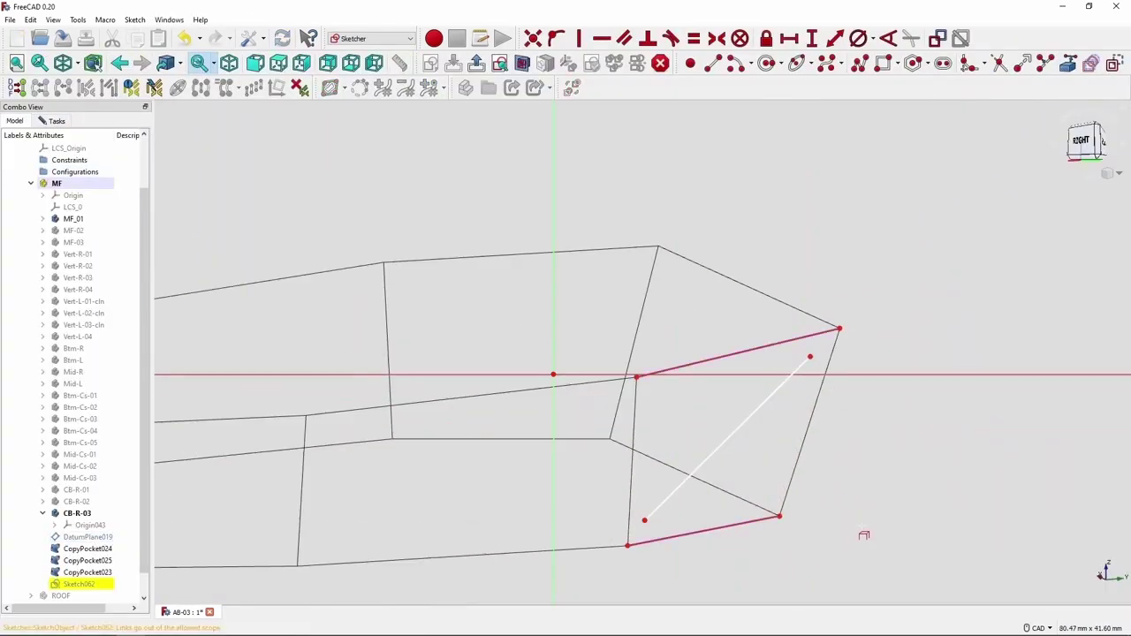
pyautogui.click(1092, 67)
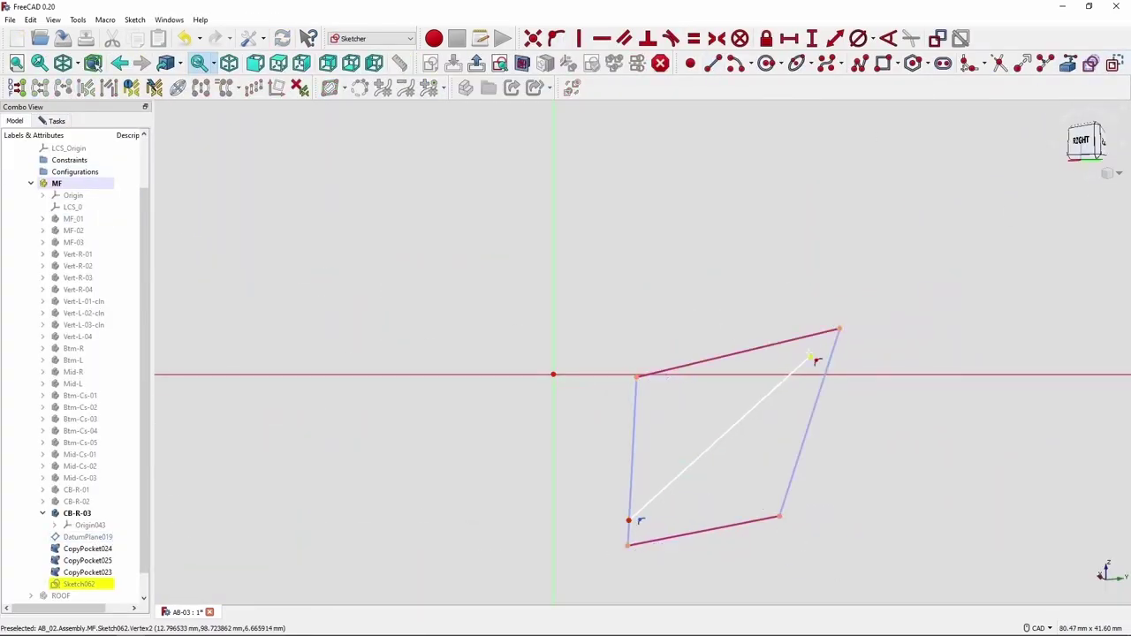
pyautogui.click(835, 38)
pyautogui.press('Return')
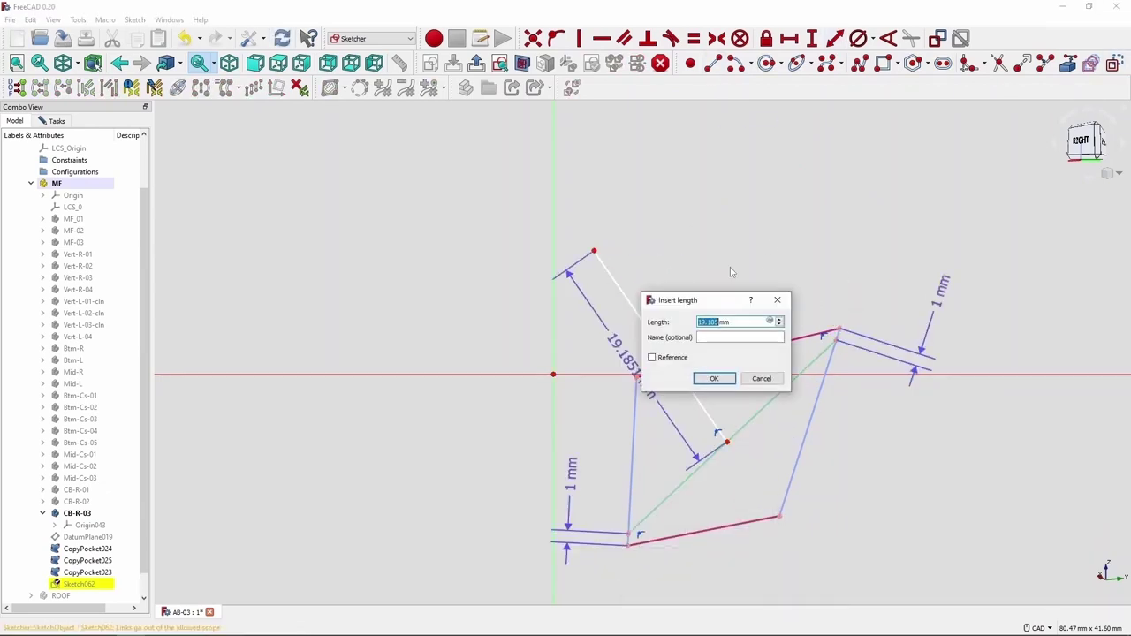
pyautogui.write('20')
pyautogui.press('Return')
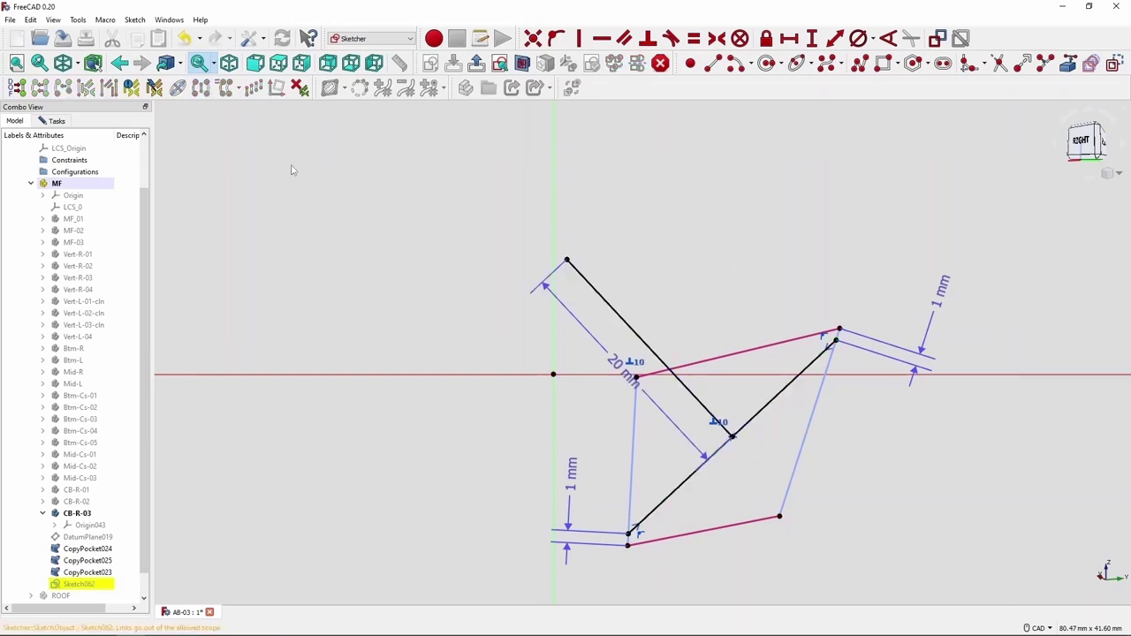
pyautogui.press('Escape')
pyautogui.doubleClick(92, 194)
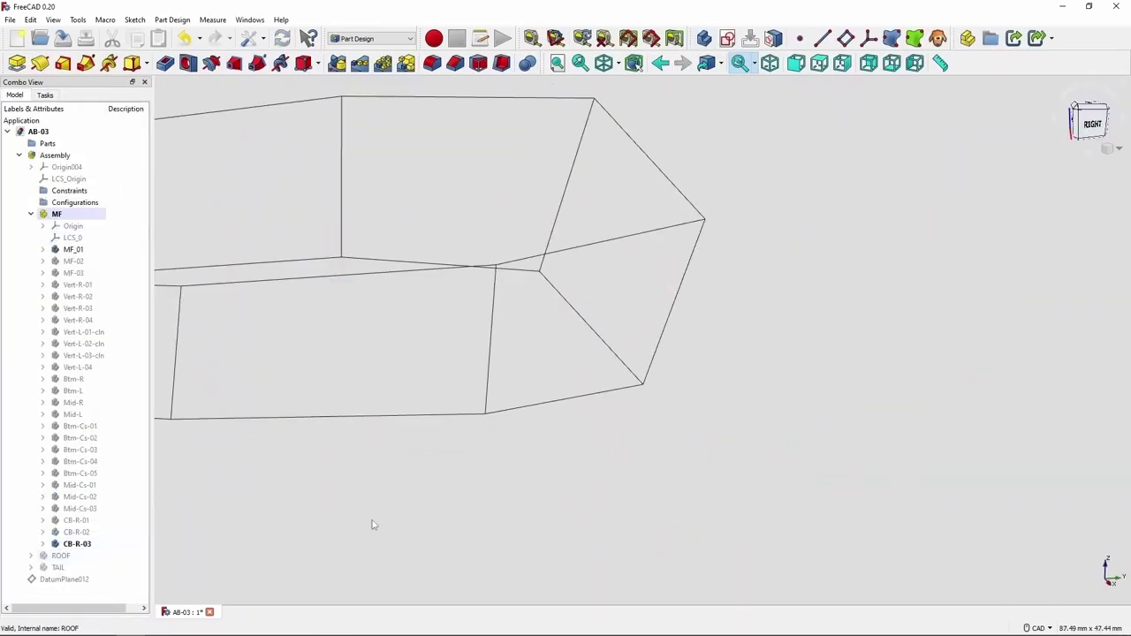
# Step: Add a datum plane on the right side wall and move Sketch062 into CB-R-03 for editing
pyautogui.click(845, 38)
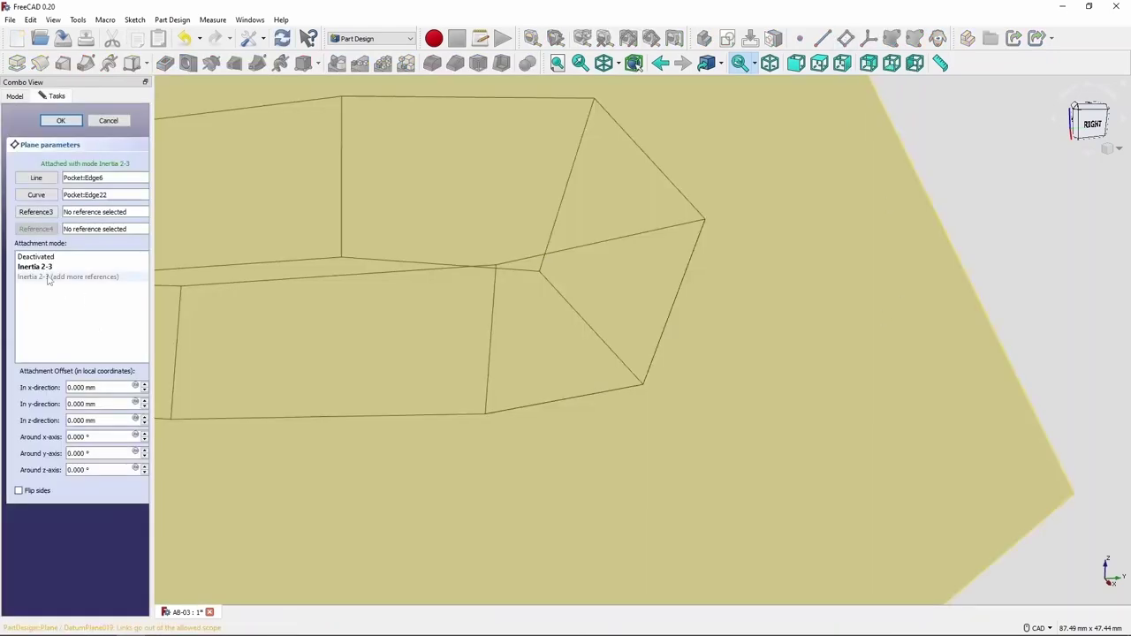
pyautogui.click(633, 383)
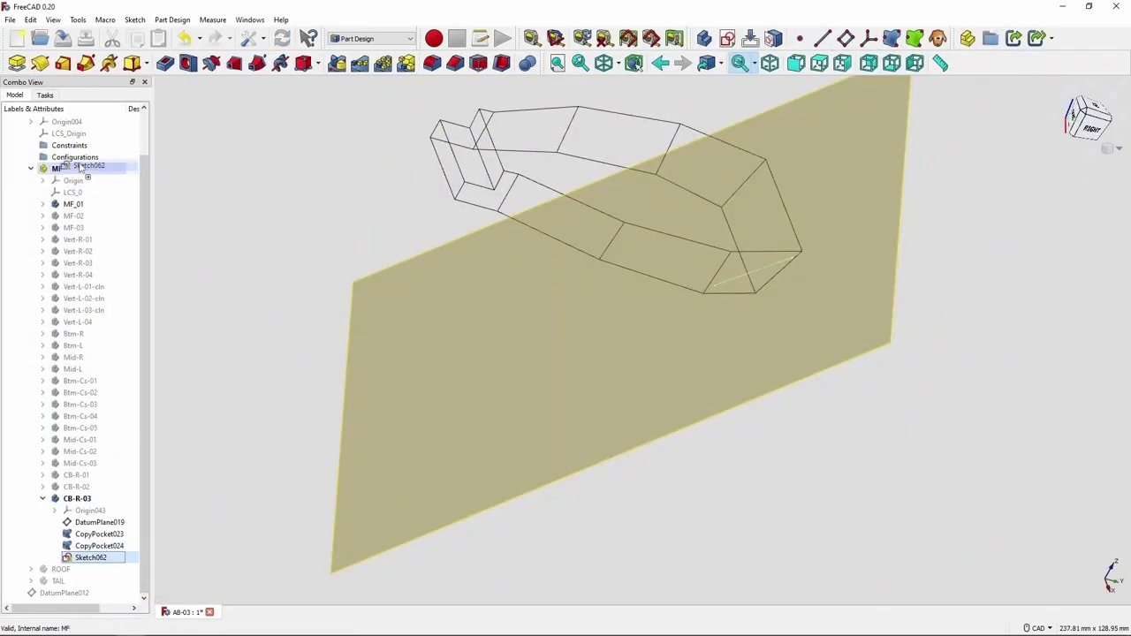
pyautogui.moveTo(80, 168); pyautogui.dragTo(80, 169)
pyautogui.rightClick(55, 559)
pyautogui.click(88, 344)
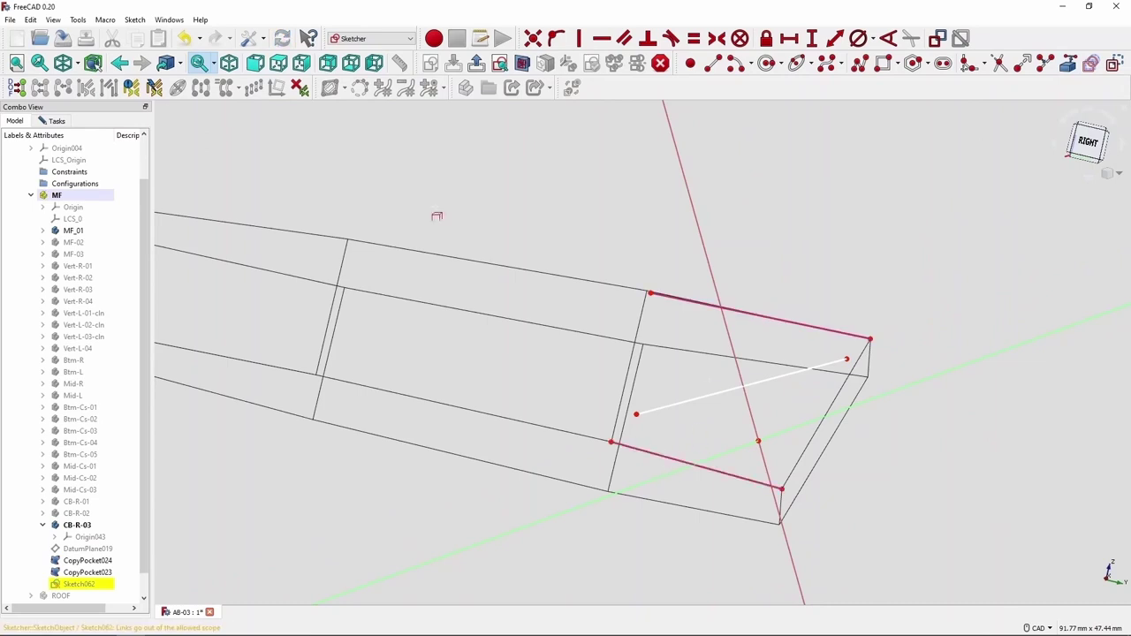
# Step: Draw the diagonal from the wall's bottom corner, constrain its end distance and 20 mm line, and close it
pyautogui.click(784, 487)
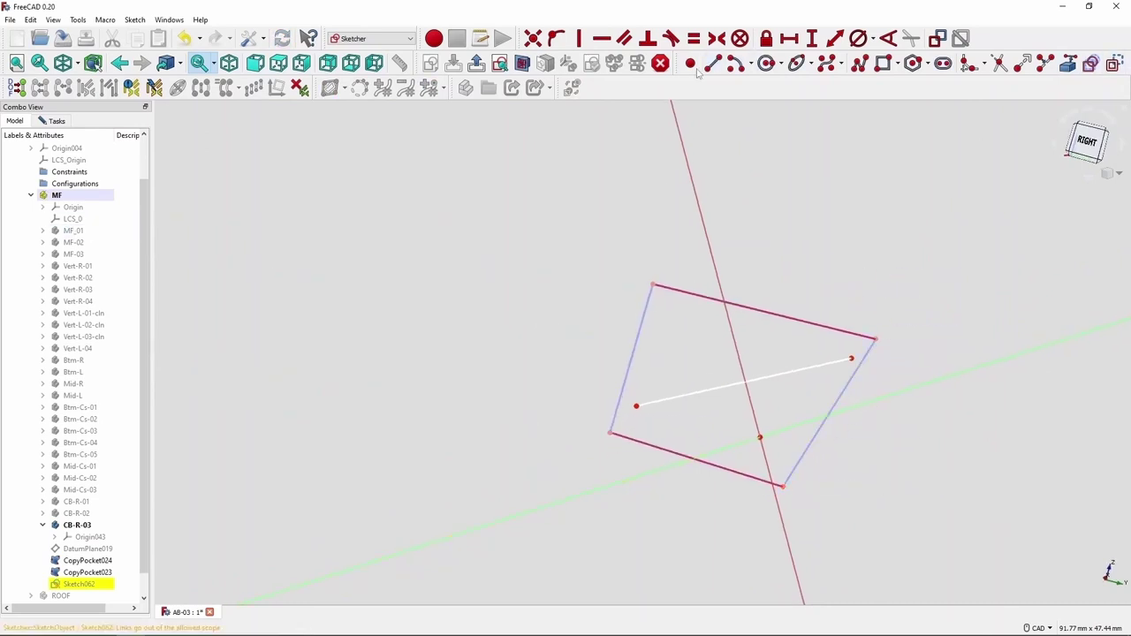
pyautogui.click(835, 38)
pyautogui.press('Return')
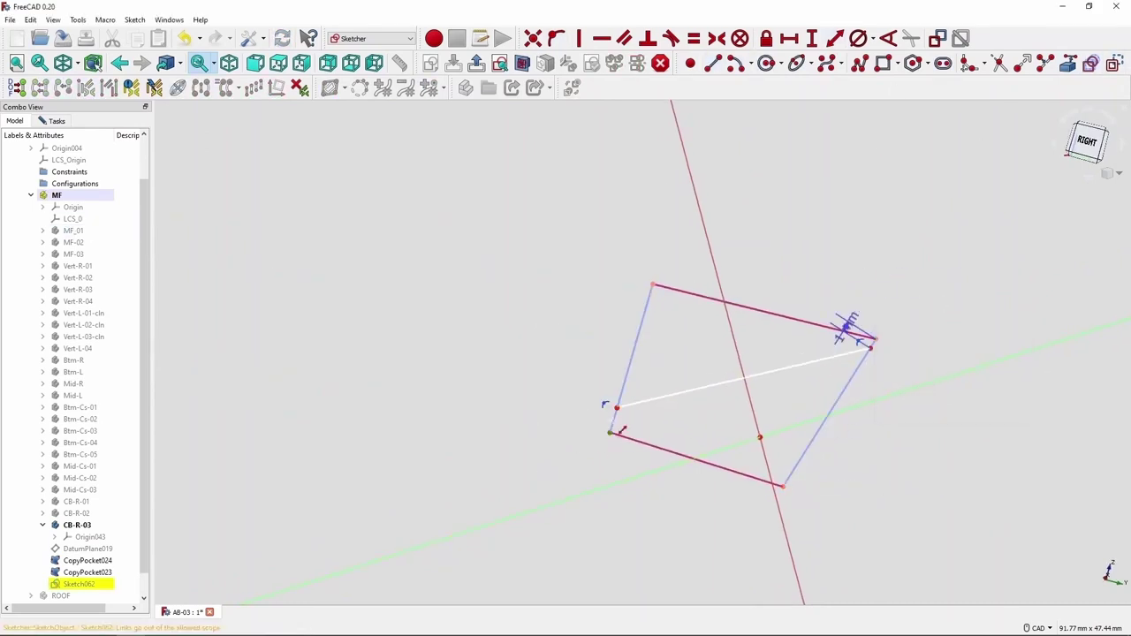
pyautogui.moveTo(919, 261); pyautogui.dragTo(797, 213, button='middle')
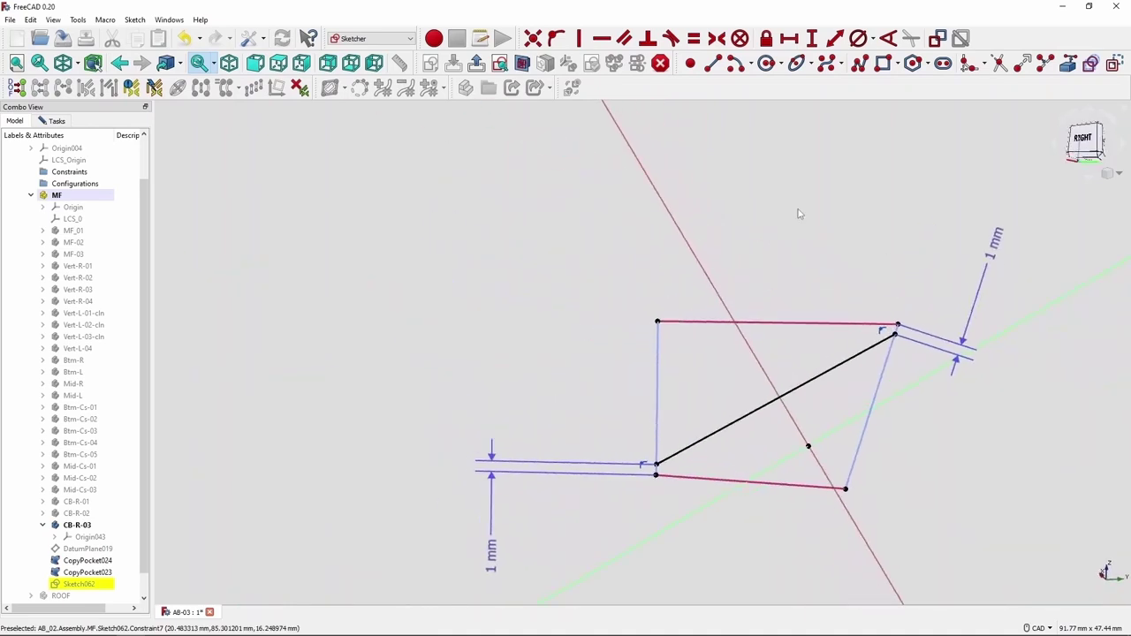
pyautogui.click(753, 369)
pyautogui.press('Return')
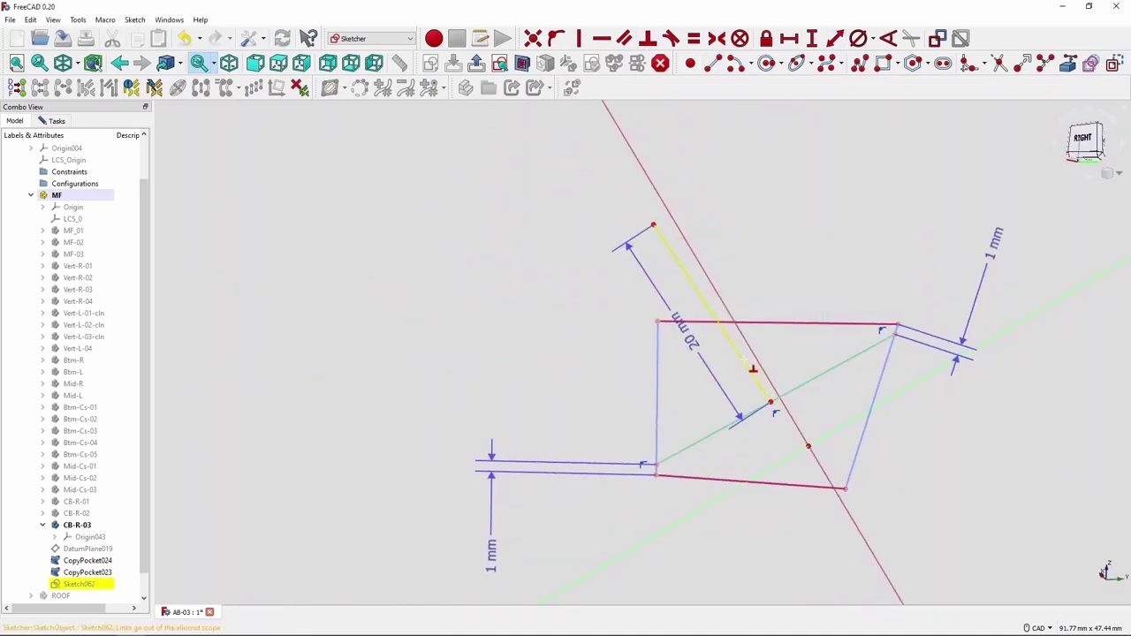
pyautogui.click(56, 120)
pyautogui.click(72, 144)
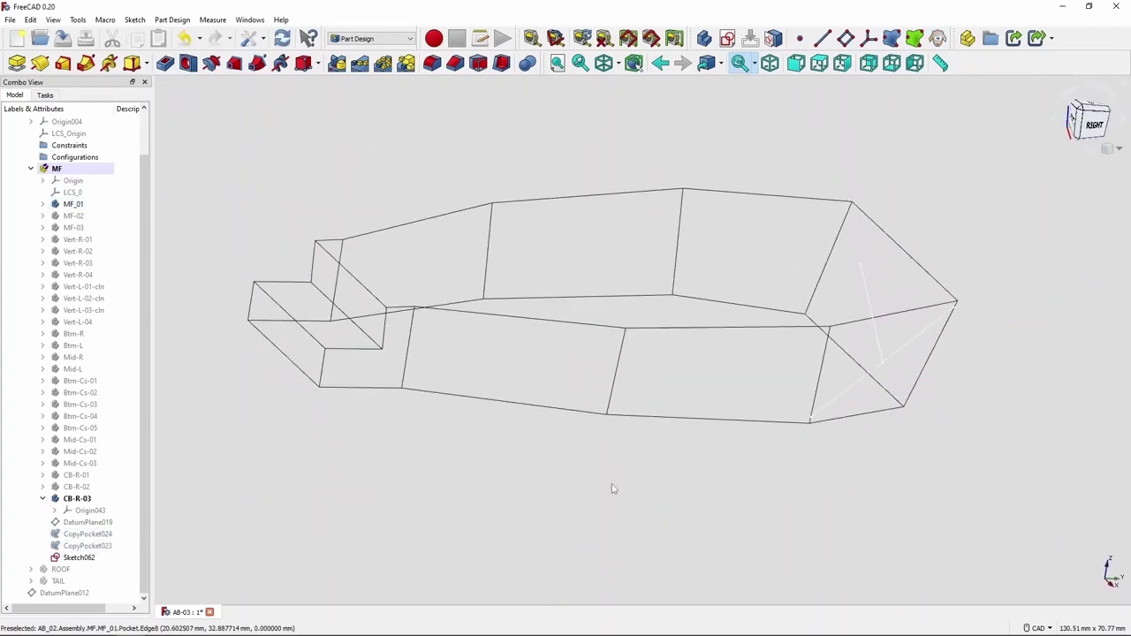
# Step: Create DatumPlane020 at the line's end using an independent copy of the references
pyautogui.click(845, 38)
pyautogui.moveTo(954, 303)
pyautogui.mouseDown(button='middle')
pyautogui.moveTo(786, 412)
pyautogui.moveTo(803, 386)
pyautogui.moveTo(730, 229)
pyautogui.mouseUp(button='middle')
pyautogui.click(61, 120)
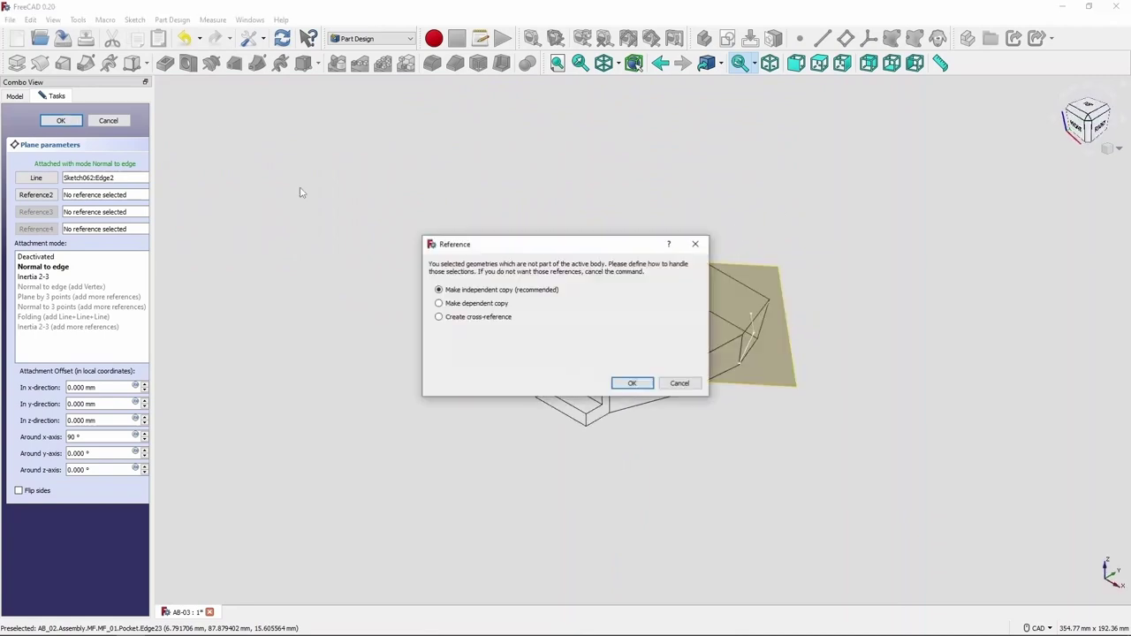
pyautogui.click(630, 381)
pyautogui.doubleClick(99, 523)
pyautogui.click(43, 118)
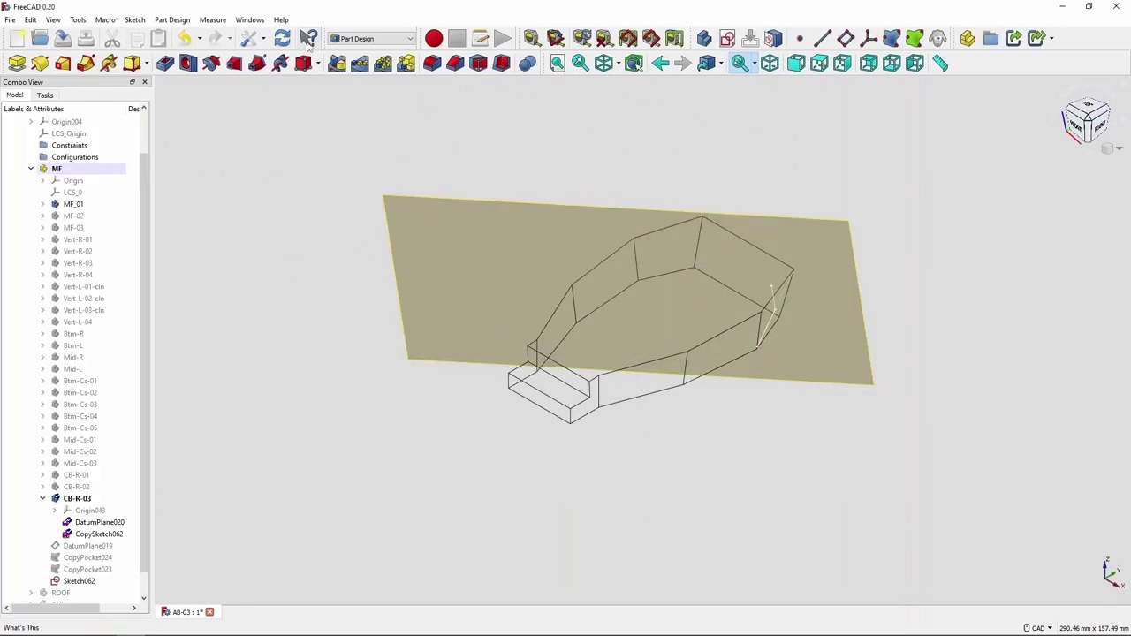
# Step: Set the diameter of the circular tube profile and leave the sketch
pyautogui.click(509, 285)
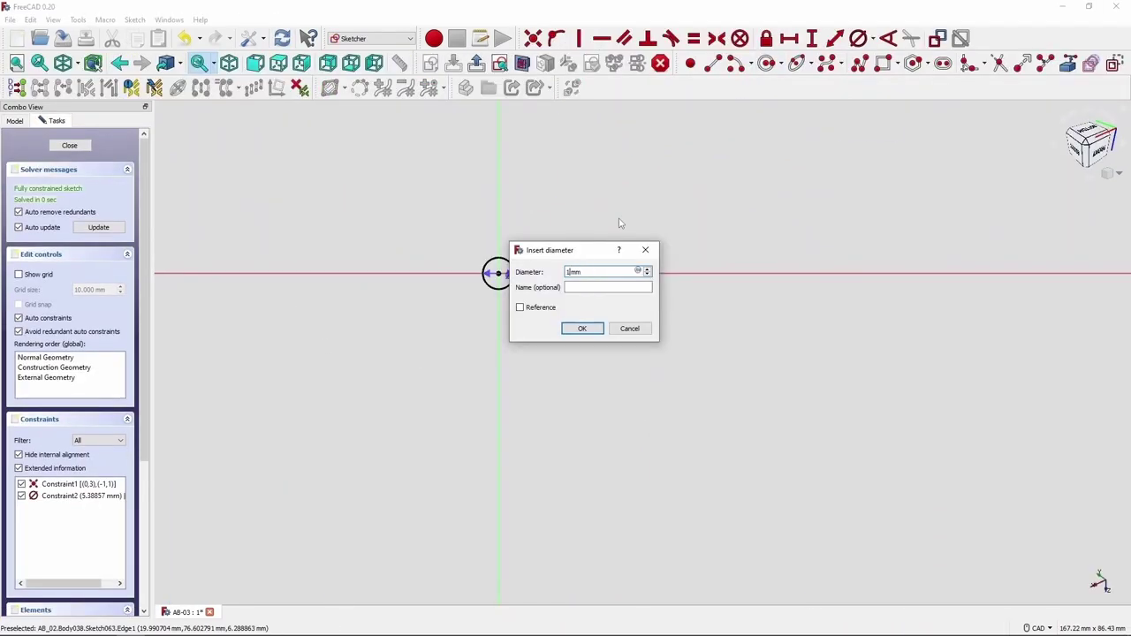
pyautogui.press('Escape')
pyautogui.press('Escape')
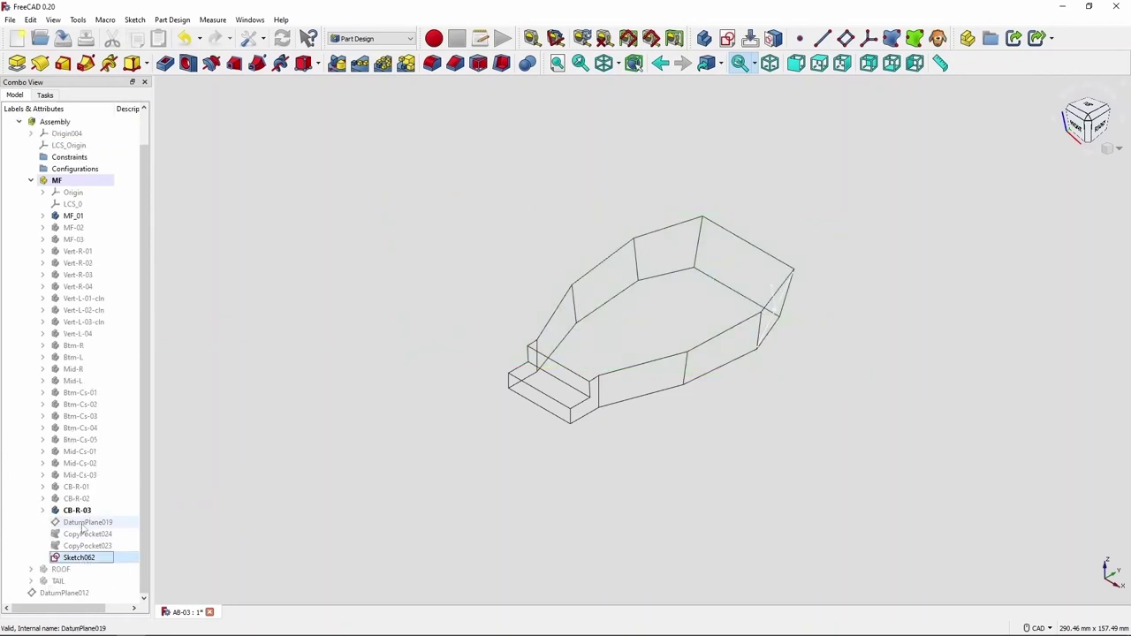
pyautogui.press('v')
pyautogui.press('s')
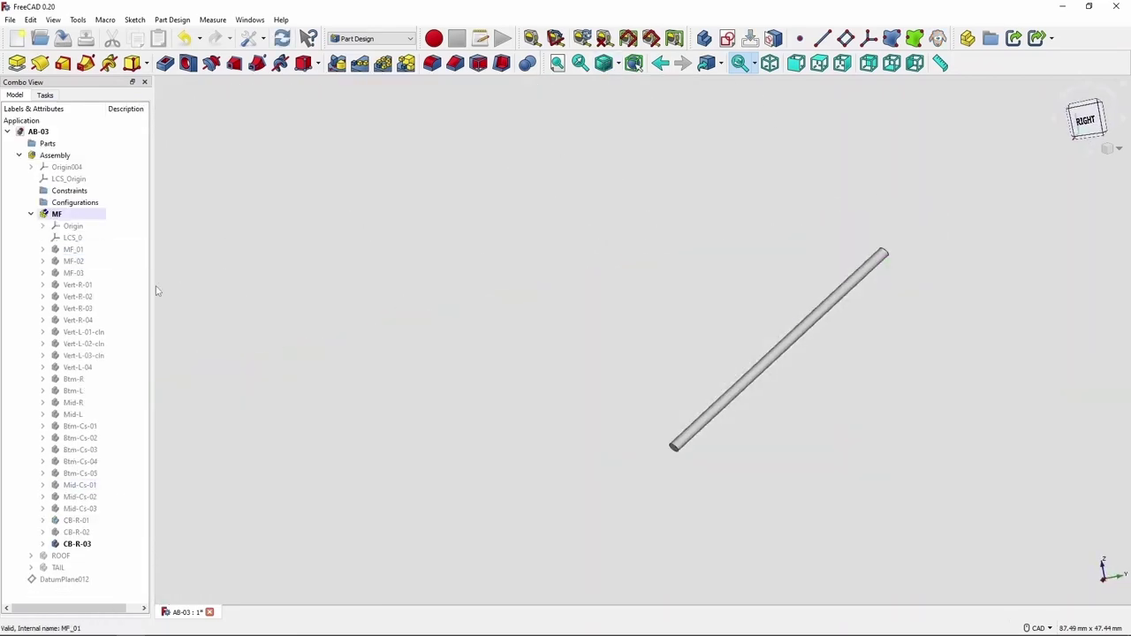
# Step: Show the frame tubes again and orbit around the frame to check the new braces
pyautogui.press('space')
pyautogui.click(443, 236)
pyautogui.moveTo(443, 236); pyautogui.dragTo(922, 467, button='middle')
pyautogui.scroll(3, 783, 362)
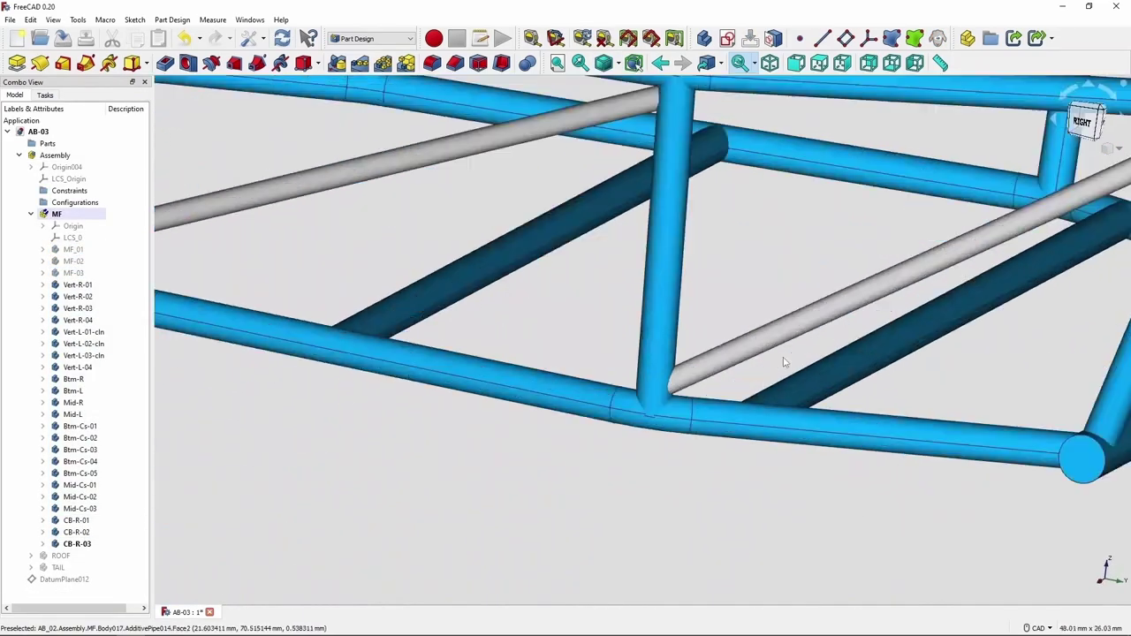
pyautogui.scroll(-3, 783, 362)
pyautogui.moveTo(783, 362)
pyautogui.mouseDown(button='middle')
pyautogui.moveTo(651, 308)
pyautogui.moveTo(596, 257)
pyautogui.moveTo(817, 164)
pyautogui.mouseUp(button='middle')
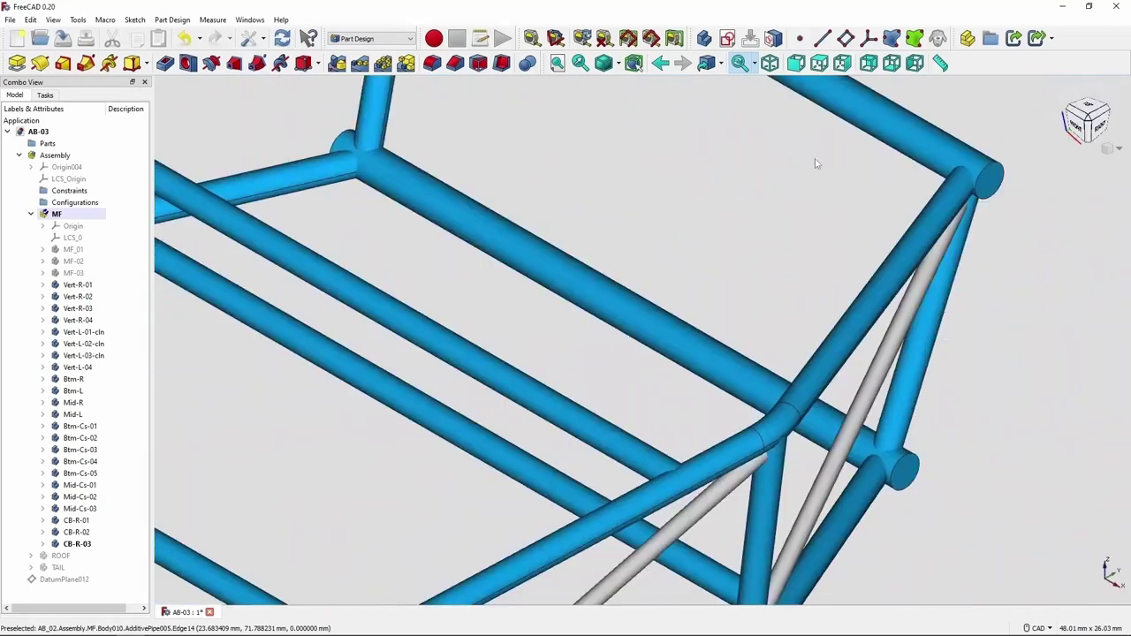
pyautogui.scroll(-5, 816, 163)
# Step: Recolour the brace body to the frame's blue
pyautogui.rightClick(95, 543)
pyautogui.click(138, 363)
pyautogui.click(95, 202)
pyautogui.click(646, 424)
pyautogui.click(76, 386)
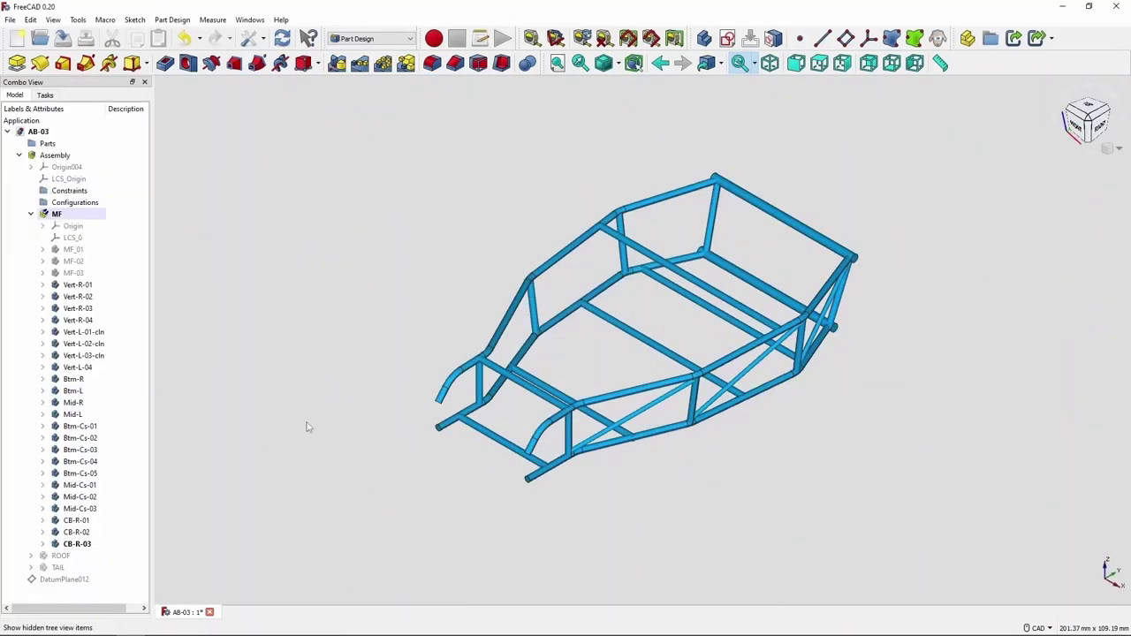
# Step: Expand MF, show the solid MF_01 body and hide the blue tube bodies
pyautogui.click(31, 214)
pyautogui.click(78, 284)
pyautogui.keyDown('shift'); pyautogui.click(76, 544); pyautogui.keyUp('shift')
pyautogui.press('space')
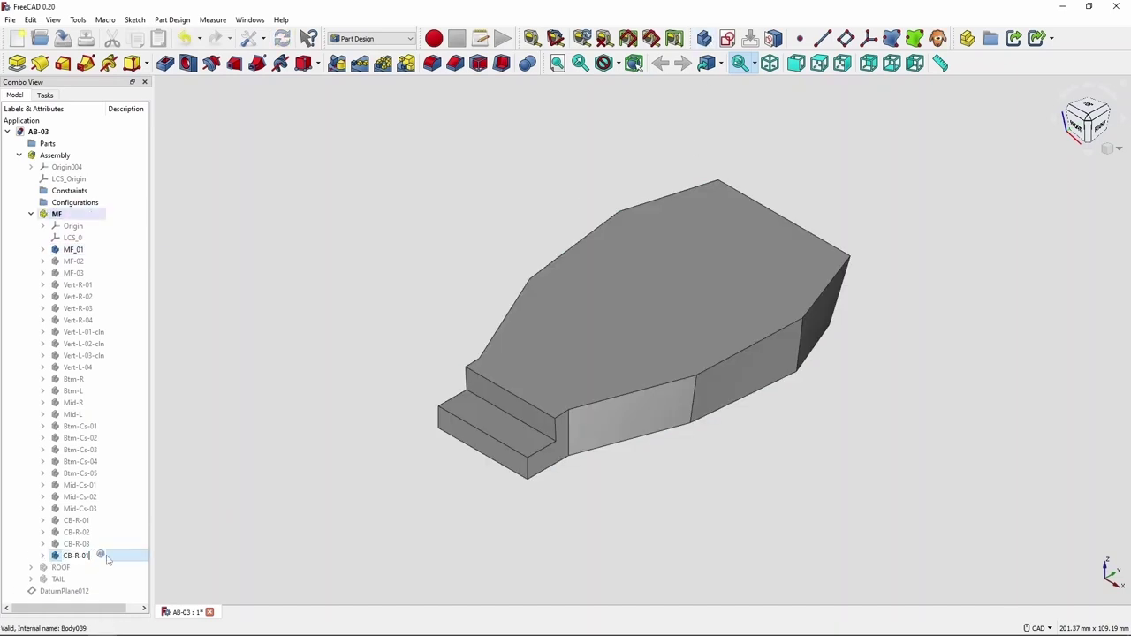
# Step: Switch to wireframe and create DatumPlane021 on the left wall with a new sketch on it
pyautogui.click(604, 63)
pyautogui.click(636, 124)
pyautogui.moveTo(436, 280)
pyautogui.mouseDown(button='middle')
pyautogui.moveTo(946, 288)
pyautogui.moveTo(470, 428)
pyautogui.mouseUp(button='middle')
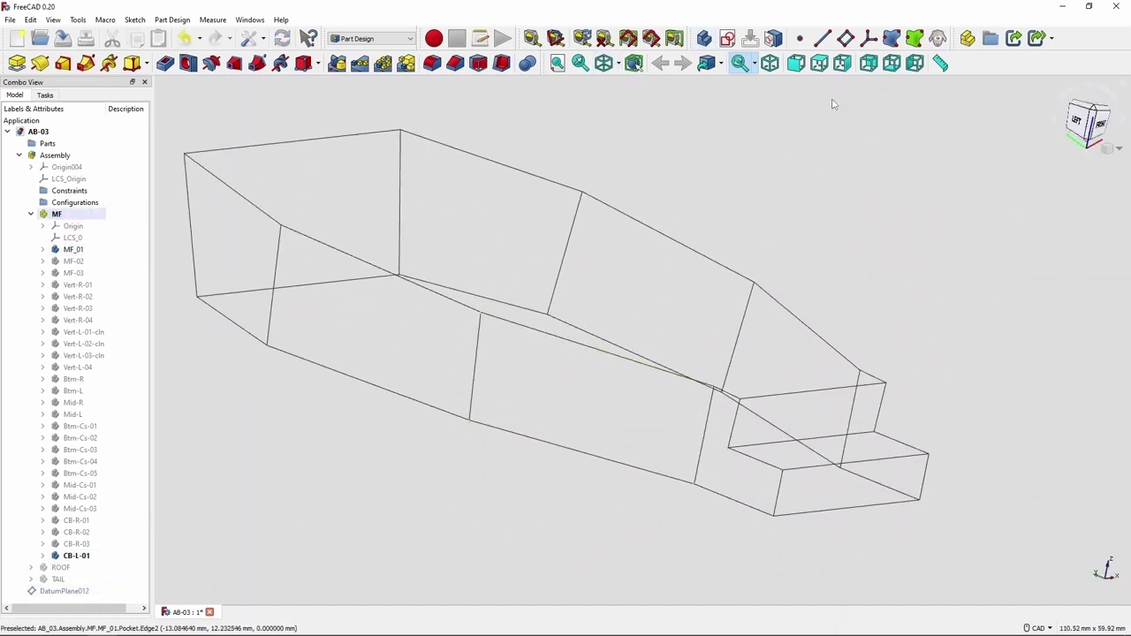
pyautogui.click(848, 38)
pyautogui.press('Return')
pyautogui.moveTo(312, 398)
pyautogui.mouseDown(button='middle')
pyautogui.moveTo(518, 202)
pyautogui.moveTo(566, 192)
pyautogui.moveTo(893, 297)
pyautogui.moveTo(235, 327)
pyautogui.mouseUp(button='middle')
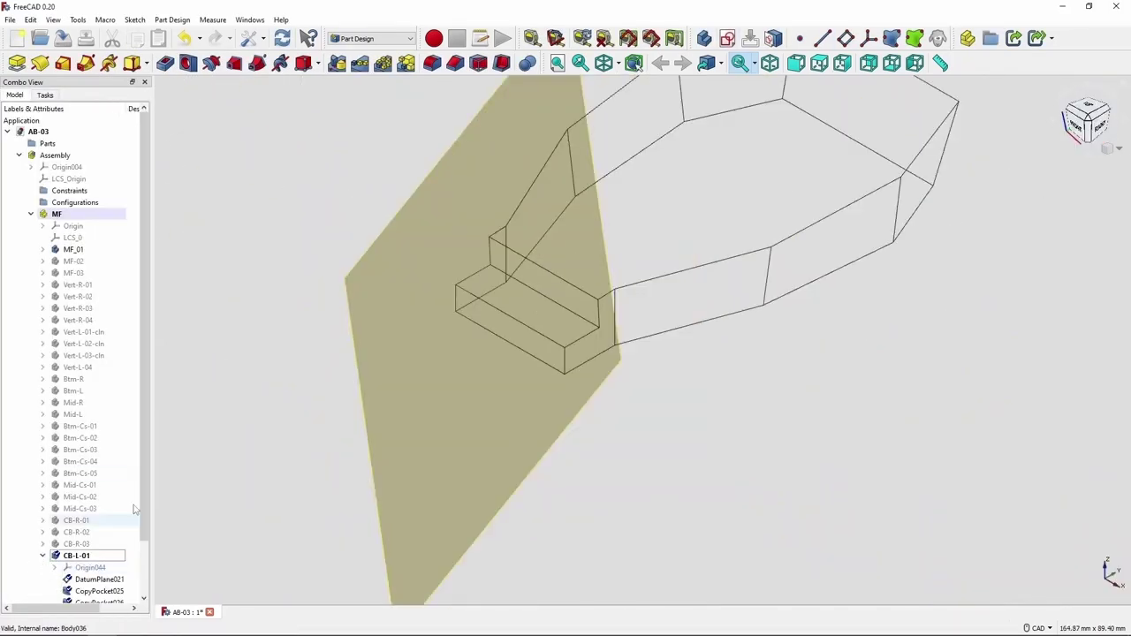
pyautogui.click(52, 195)
pyautogui.click(59, 120)
pyautogui.click(14, 120)
pyautogui.click(56, 147)
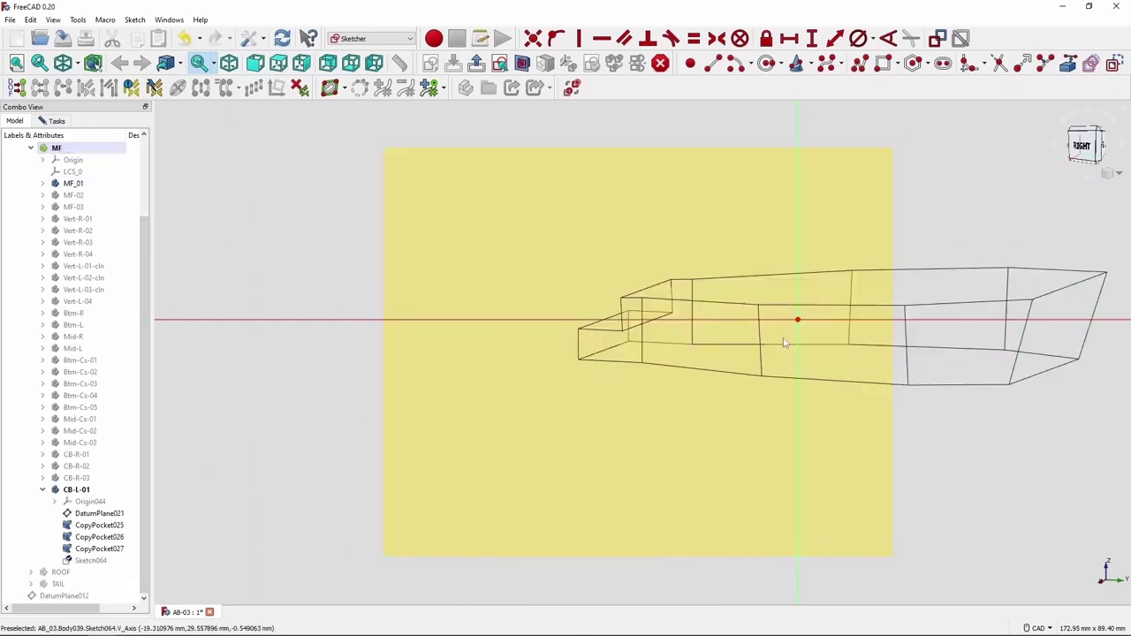
# Step: Draw the diagonal line in Sketch064 and constrain the heights of its ends
pyautogui.moveTo(442, 353)
pyautogui.mouseDown(button='middle')
pyautogui.moveTo(583, 441)
pyautogui.moveTo(793, 487)
pyautogui.mouseUp(button='middle')
pyautogui.scroll(5, 793, 487)
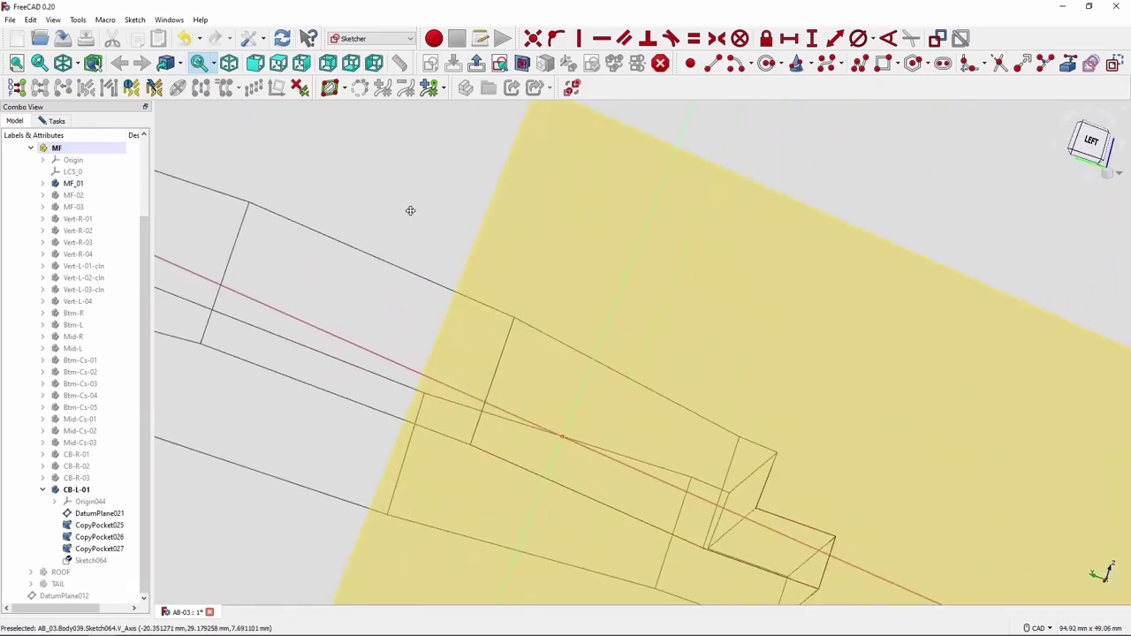
pyautogui.click(1067, 63)
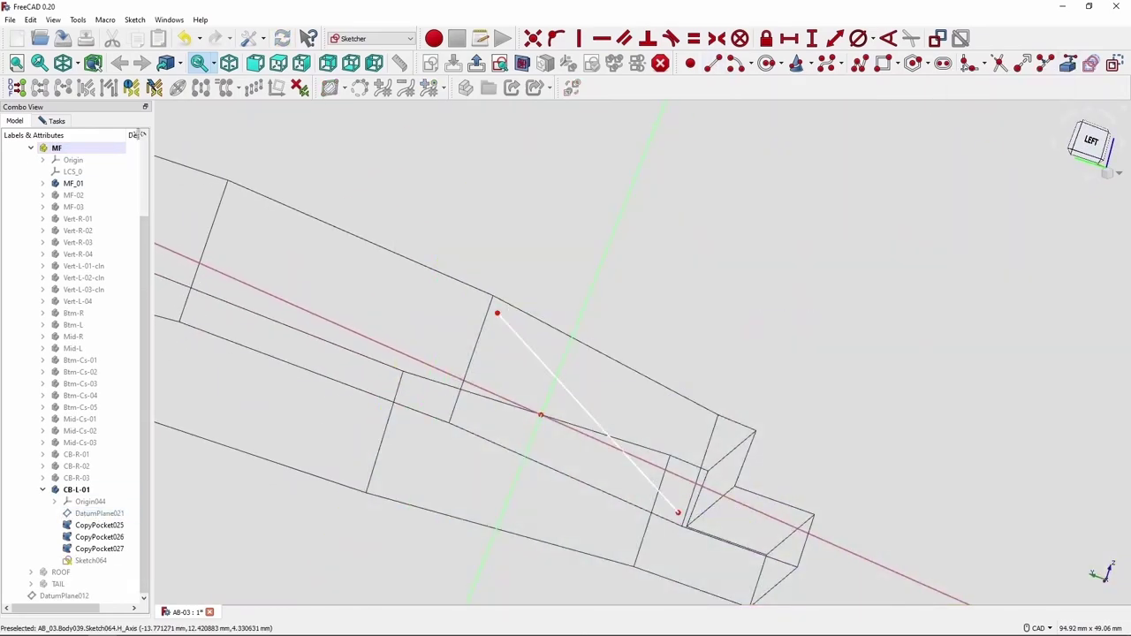
pyautogui.press('Escape')
pyautogui.moveTo(74, 148); pyautogui.dragTo(74, 149)
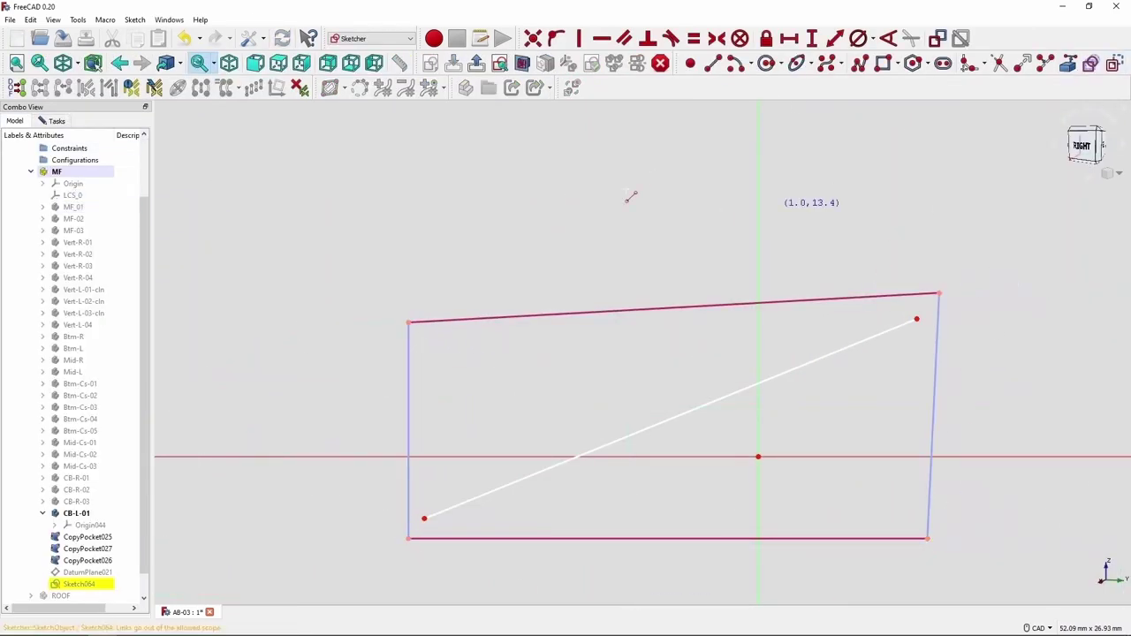
pyautogui.press('i')
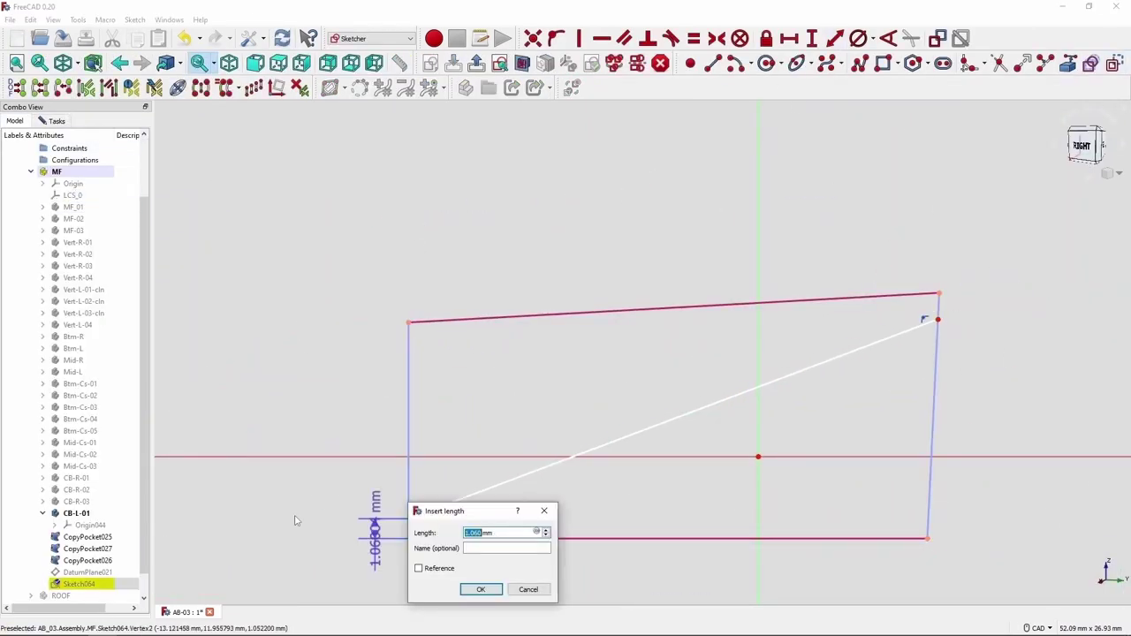
pyautogui.press('Return')
pyautogui.press('Return')
# Step: Orbit around Sketch064 to inspect the diagonal from an oblique angle
pyautogui.moveTo(1011, 215)
pyautogui.mouseDown(button='middle')
pyautogui.moveTo(584, 184)
pyautogui.moveTo(315, 255)
pyautogui.mouseUp(button='middle')
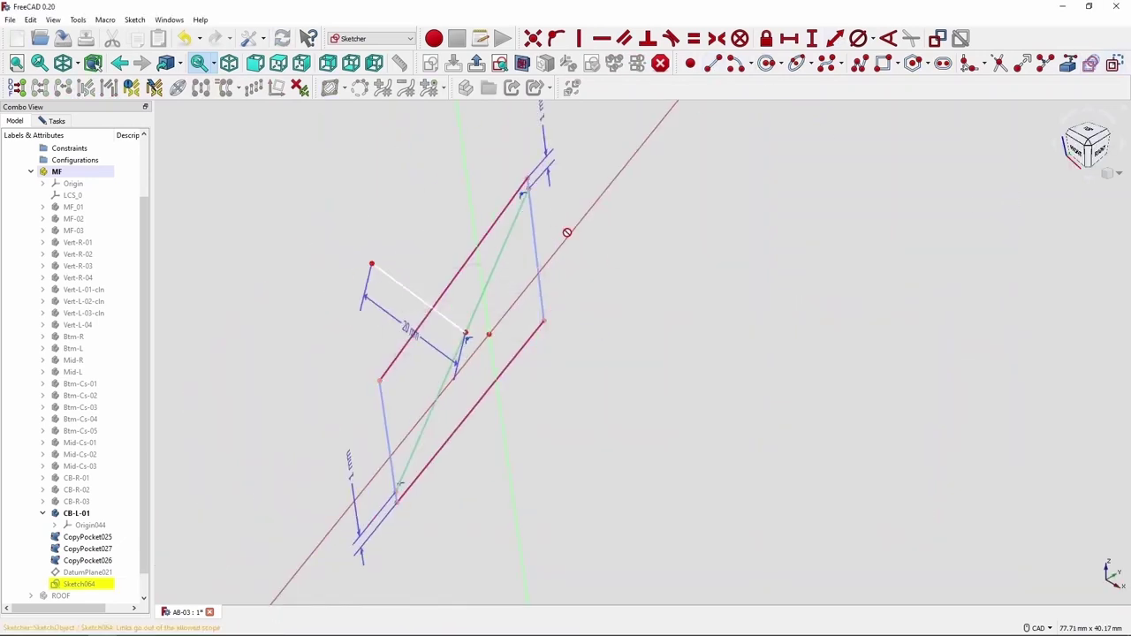
pyautogui.scroll(3, 470, 329)
pyautogui.scroll(3, 427, 429)
pyautogui.scroll(2, 486, 288)
pyautogui.moveTo(563, 409); pyautogui.dragTo(575, 265, button='middle')
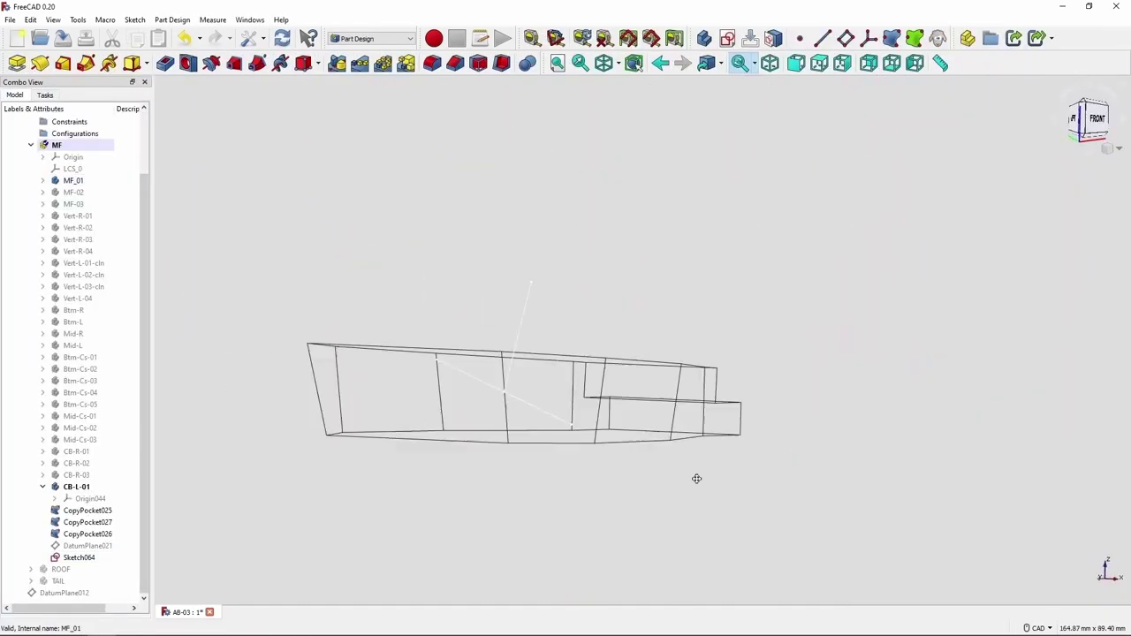
pyautogui.moveTo(697, 478); pyautogui.dragTo(665, 503, button='middle')
# Step: Create DatumPlane022 normal to the diagonal line, rotated 90°
pyautogui.click(845, 38)
pyautogui.write('90')
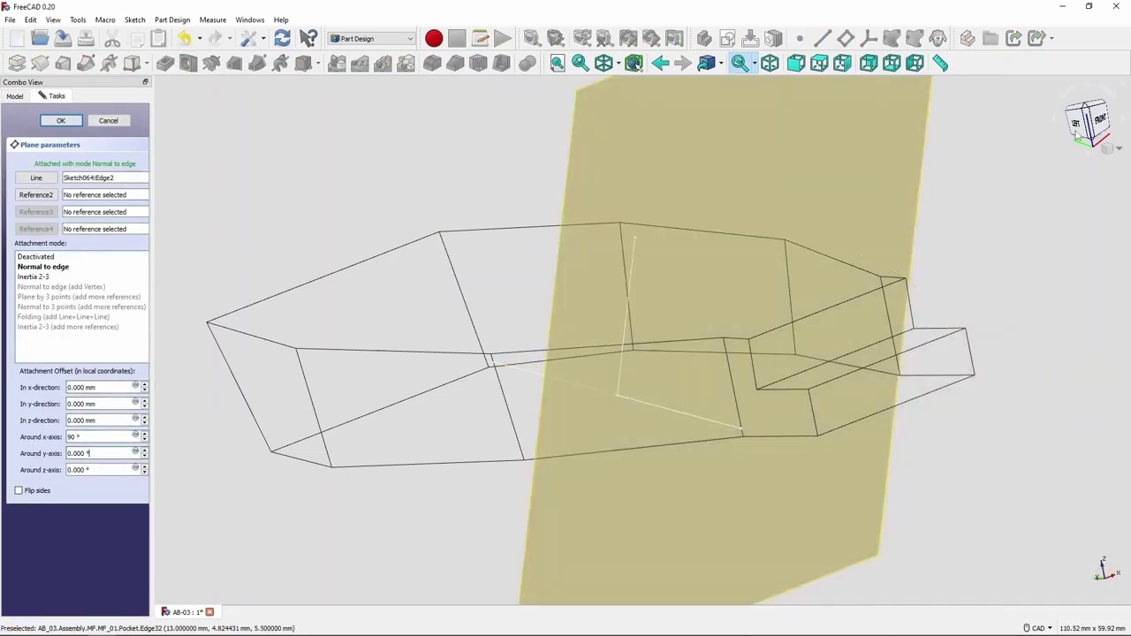
pyautogui.moveTo(618, 372)
pyautogui.mouseDown(button='middle')
pyautogui.moveTo(686, 351)
pyautogui.moveTo(593, 418)
pyautogui.moveTo(619, 356)
pyautogui.moveTo(722, 459)
pyautogui.mouseUp(button='middle')
pyautogui.press('Return')
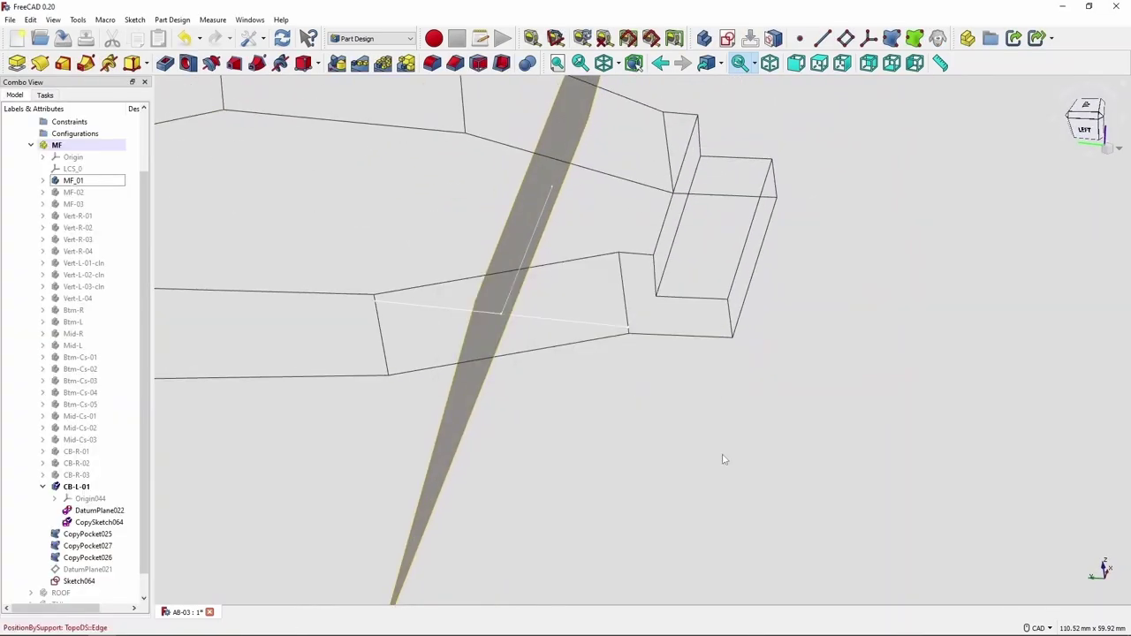
pyautogui.doubleClick(99, 510)
pyautogui.press('Escape')
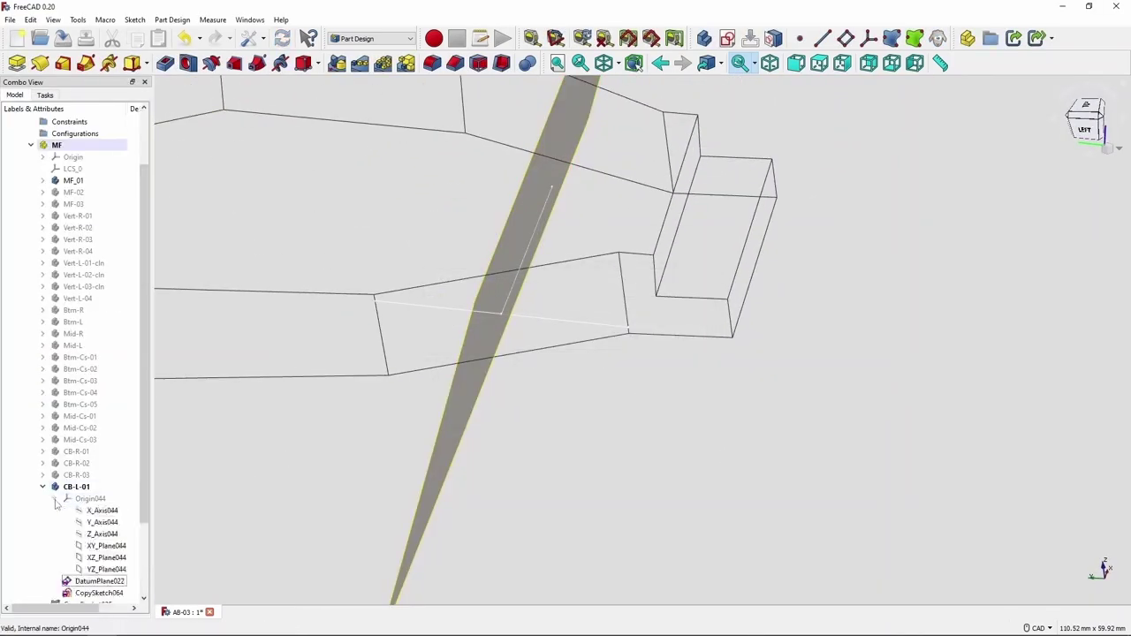
pyautogui.scroll(-1, 106, 521)
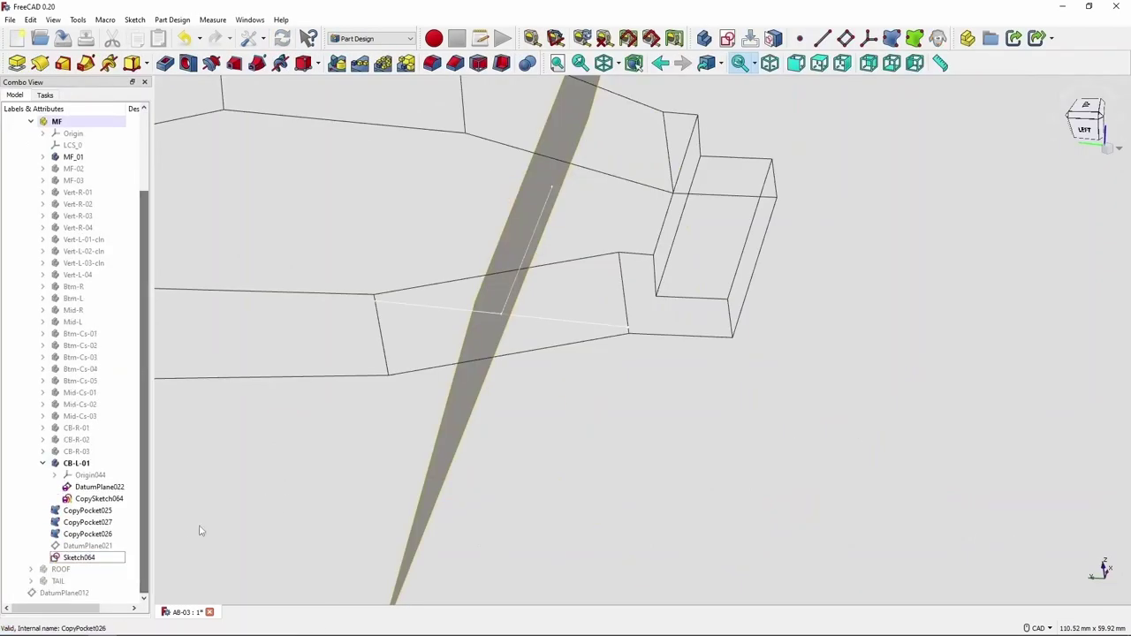
pyautogui.click(99, 487)
# Step: Sketch a 1 mm diameter profile circle on DatumPlane022
pyautogui.click(727, 38)
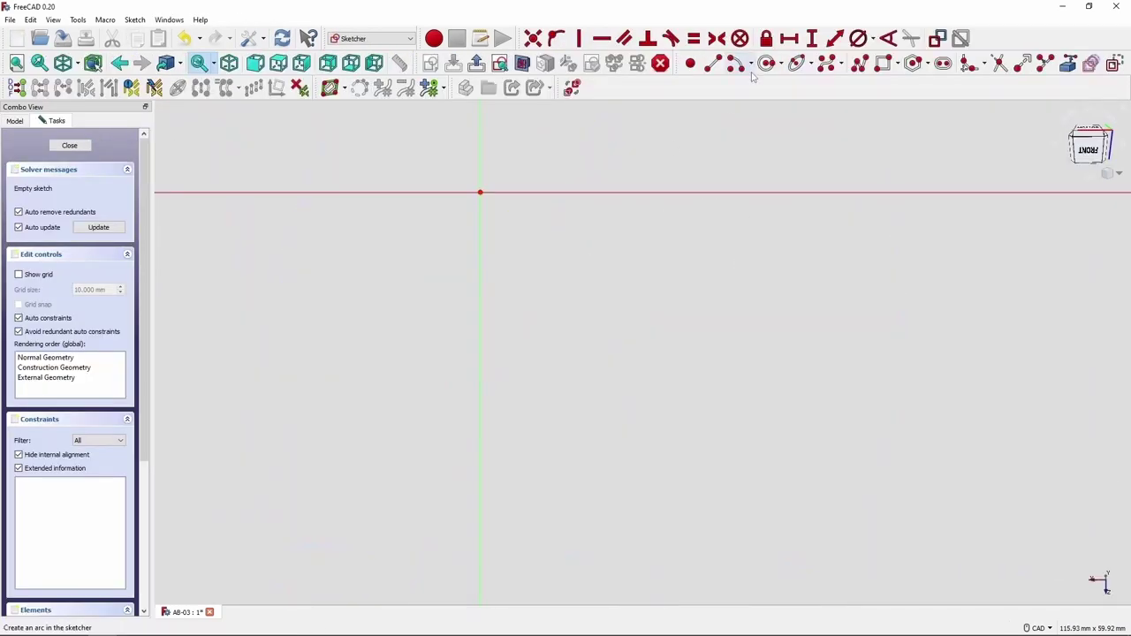
pyautogui.press('k')
pyautogui.press('o')
pyautogui.press('Escape')
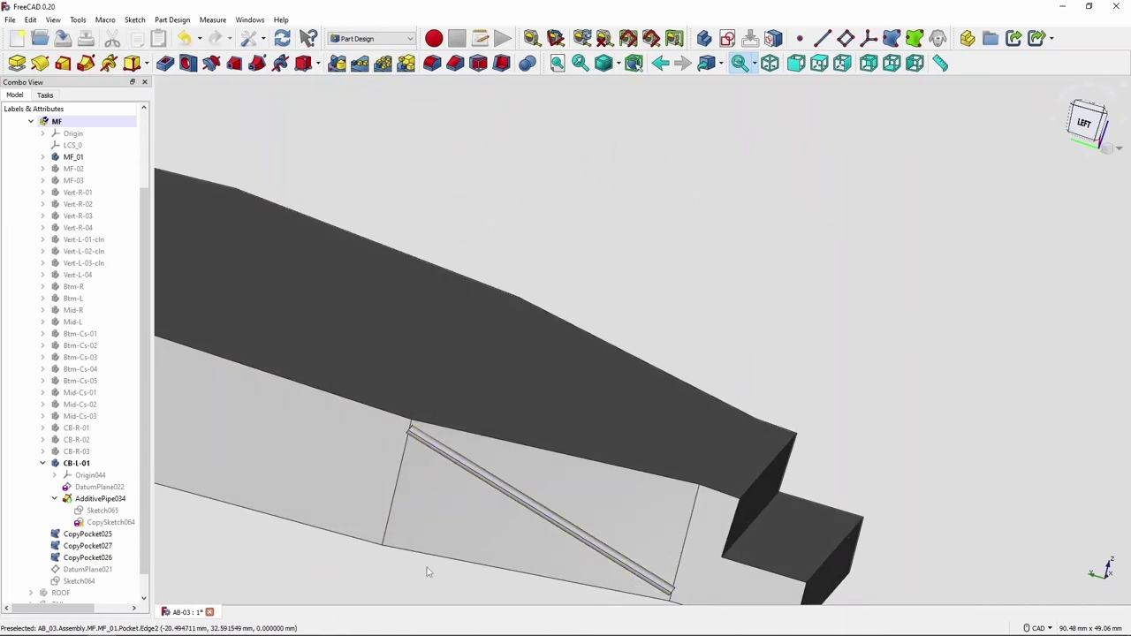
# Step: Collapse CB-L-01 and add a new empty body, Body040, under MF
pyautogui.click(54, 498)
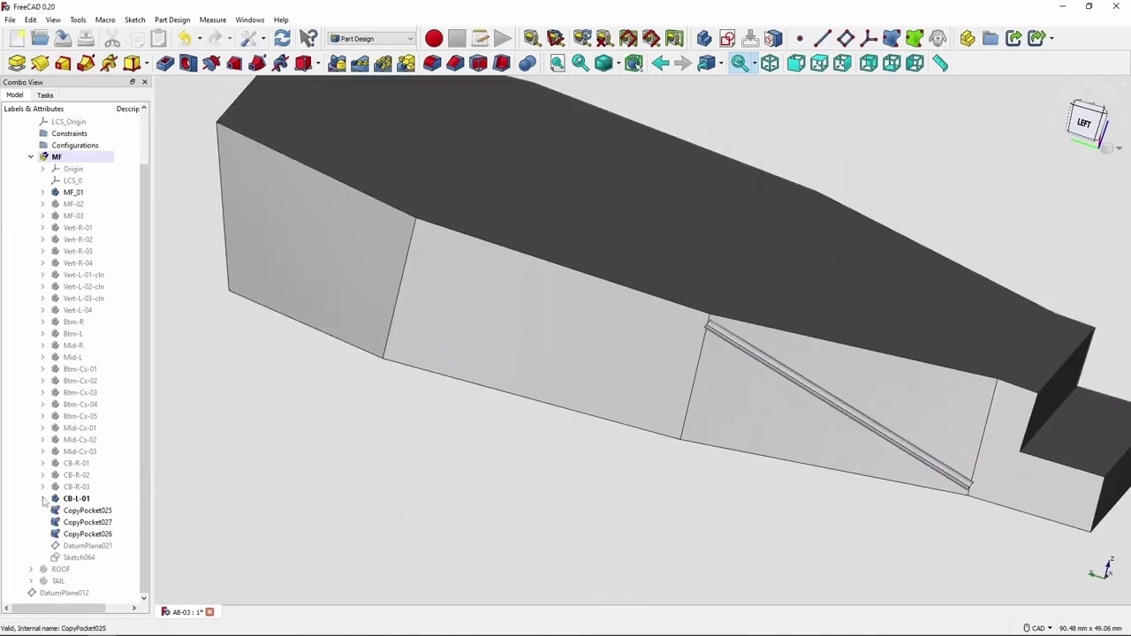
pyautogui.moveTo(98, 533); pyautogui.dragTo(98, 535)
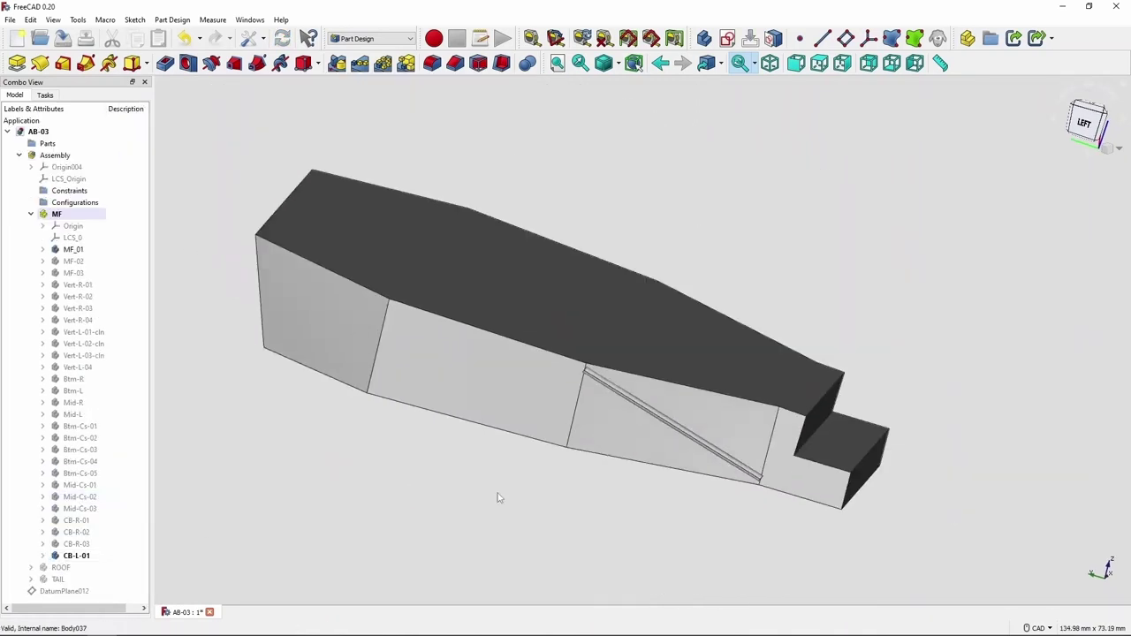
pyautogui.hotkey('ctrl', 'v')
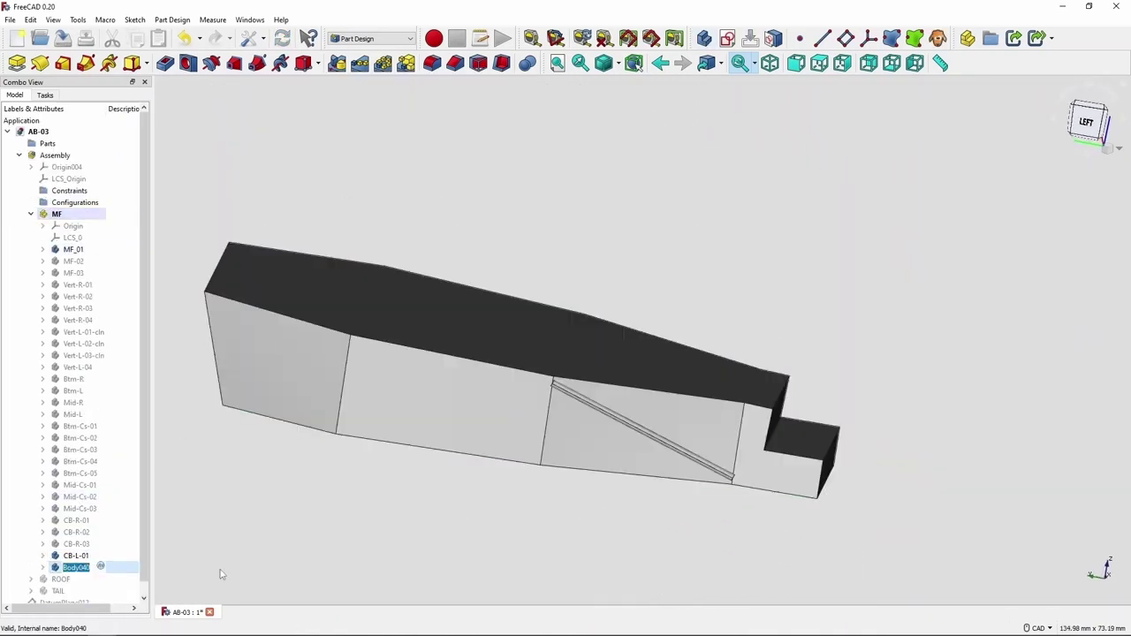
# Step: Switch to wireframe and create a datum plane from the side wall's frame edges
pyautogui.press('v')
pyautogui.press('3')
pyautogui.scroll(2, 346, 298)
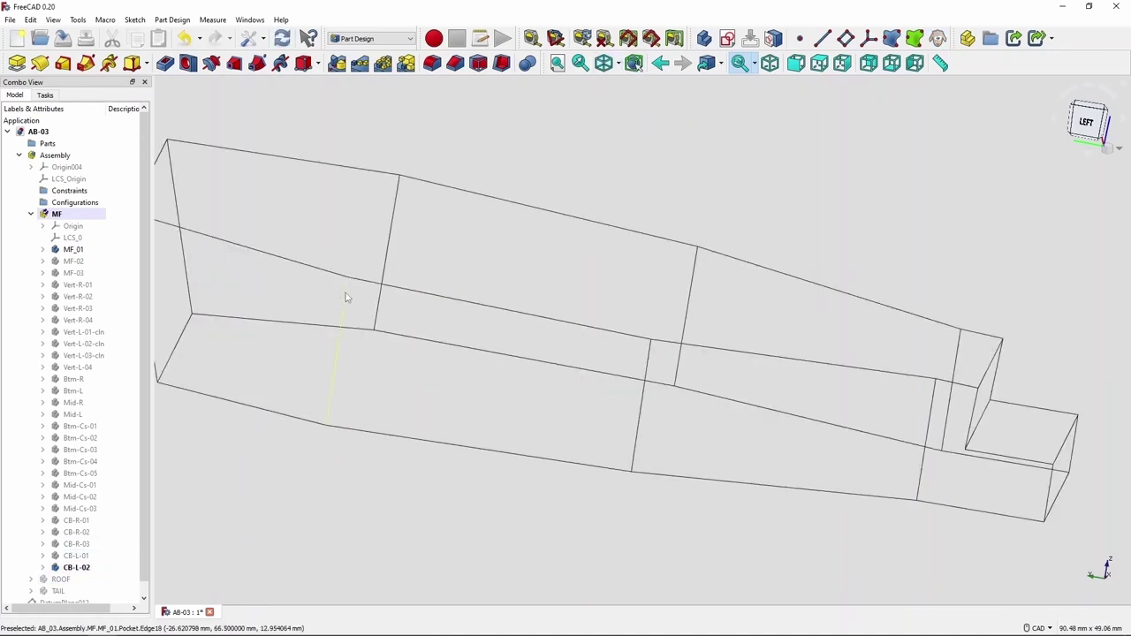
pyautogui.click(845, 38)
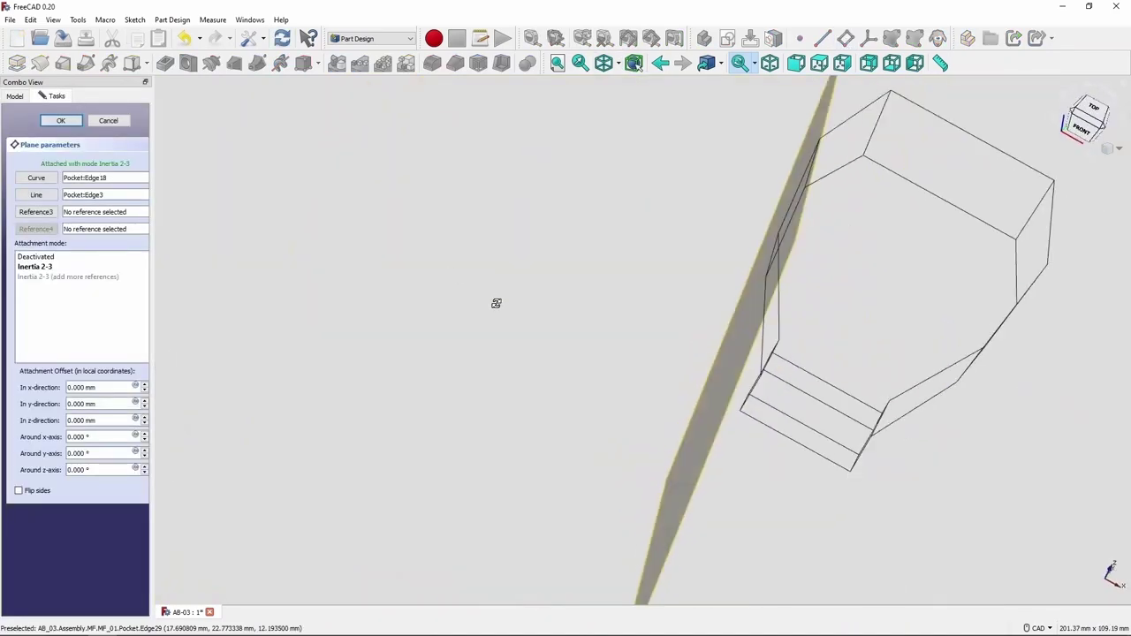
pyautogui.click(629, 384)
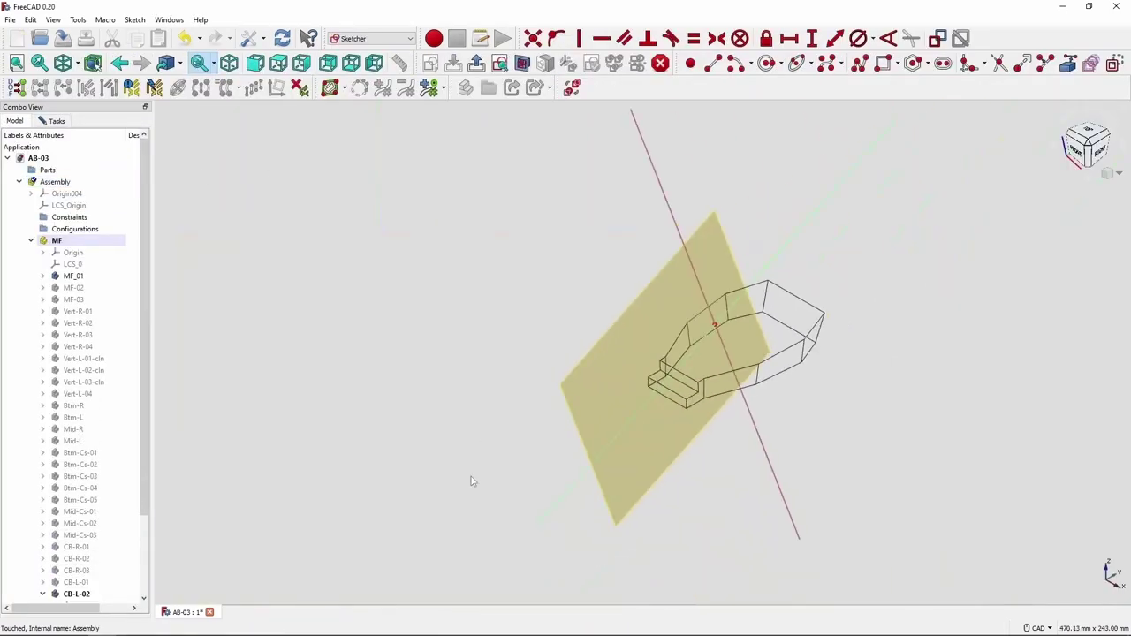
pyautogui.moveTo(469, 479); pyautogui.dragTo(598, 303, button='middle')
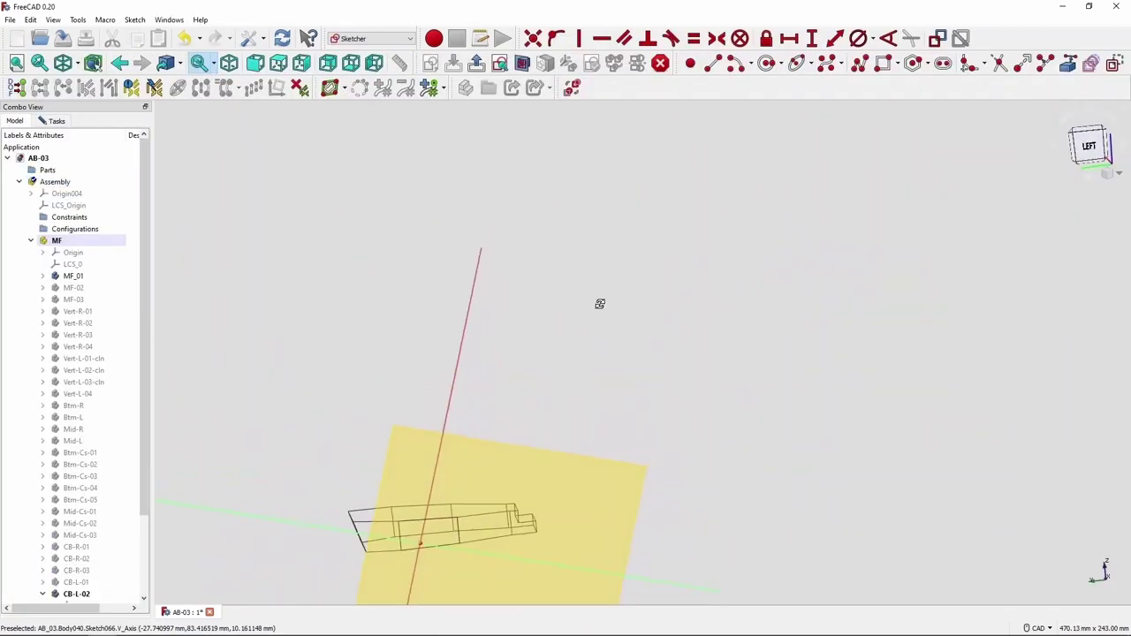
pyautogui.press('Escape')
pyautogui.scroll(-3, 89, 397)
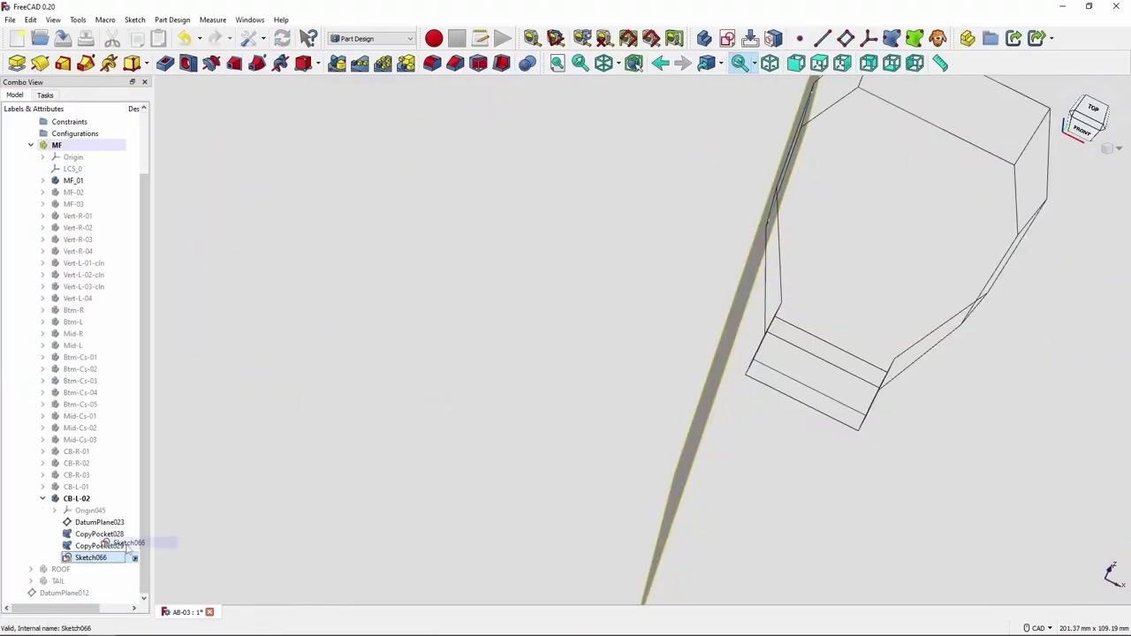
# Step: Reopen Sketch066 for editing and hide the yellow datum plane
pyautogui.rightClick(84, 547)
pyautogui.click(110, 346)
pyautogui.moveTo(391, 548)
pyautogui.mouseDown(button='middle')
pyautogui.moveTo(298, 492)
pyautogui.moveTo(318, 487)
pyautogui.mouseUp(button='middle')
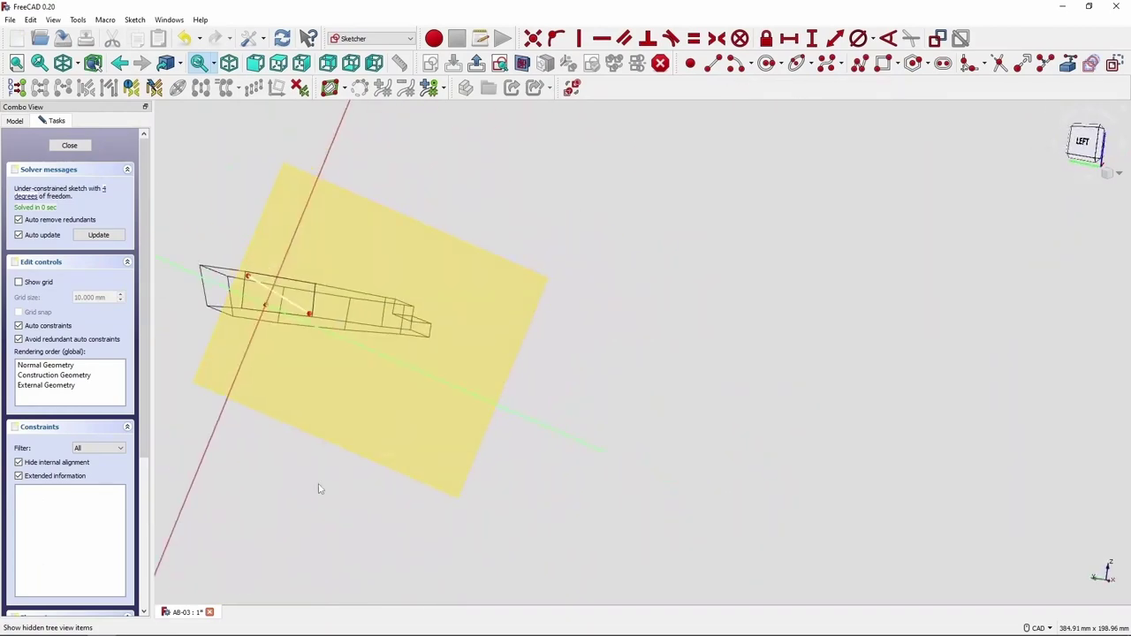
pyautogui.rightClick(397, 222)
pyautogui.click(967, 124)
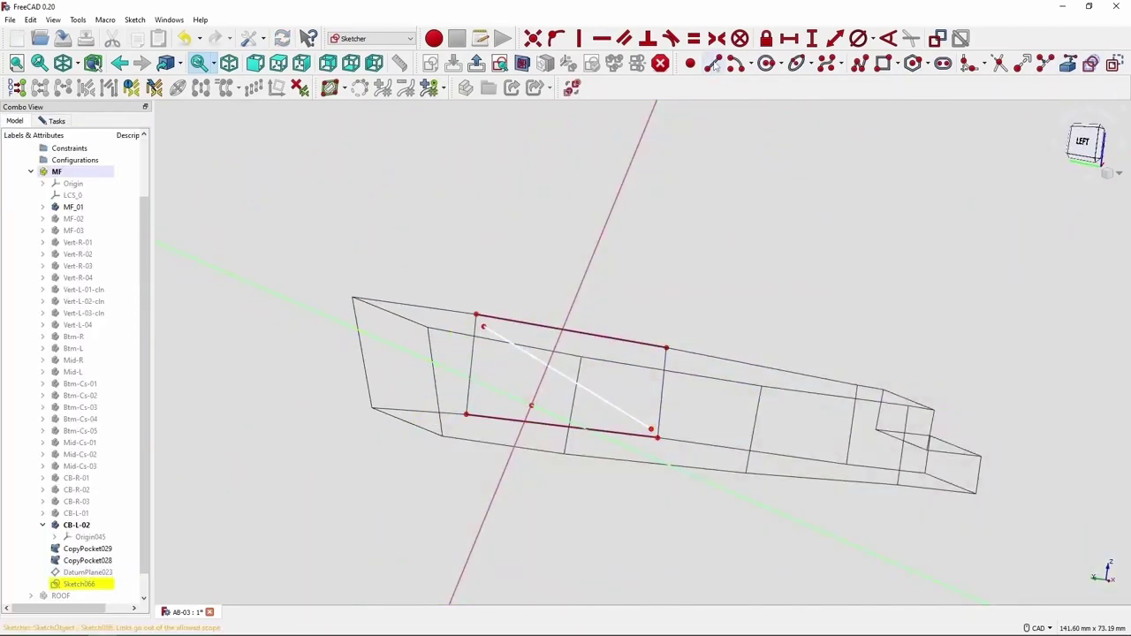
pyautogui.scroll(5, 474, 318)
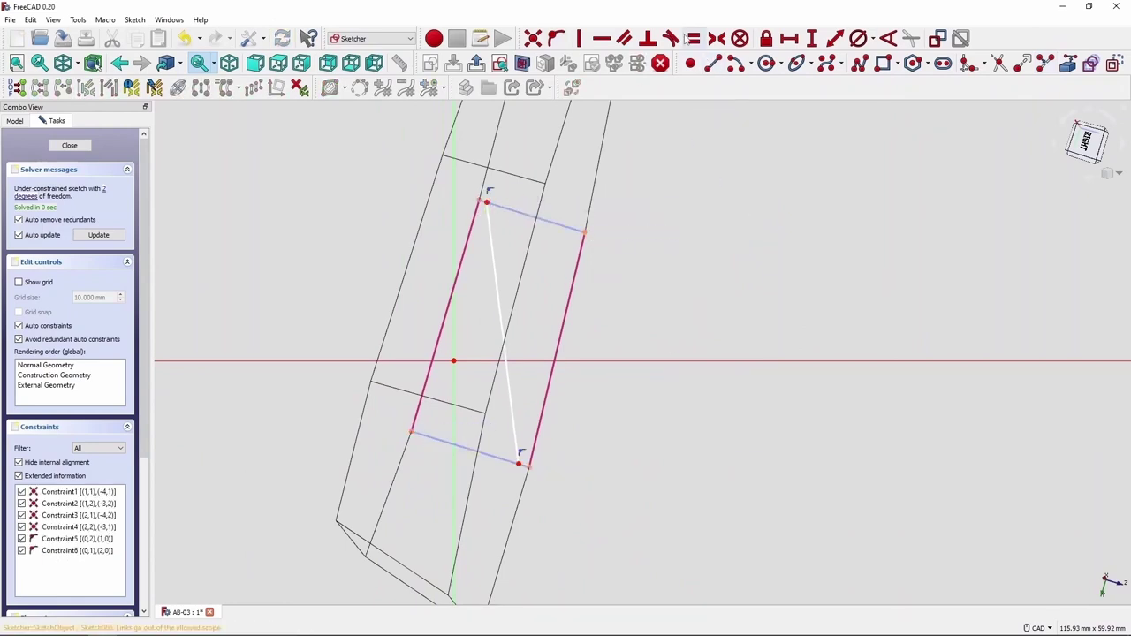
pyautogui.scroll(5, 481, 196)
# Step: Inset the diagonal line's ends 1 mm from the uprights and fully constrain the path sketch
pyautogui.click(508, 221)
pyautogui.press('Return')
pyautogui.scroll(-2, 789, 477)
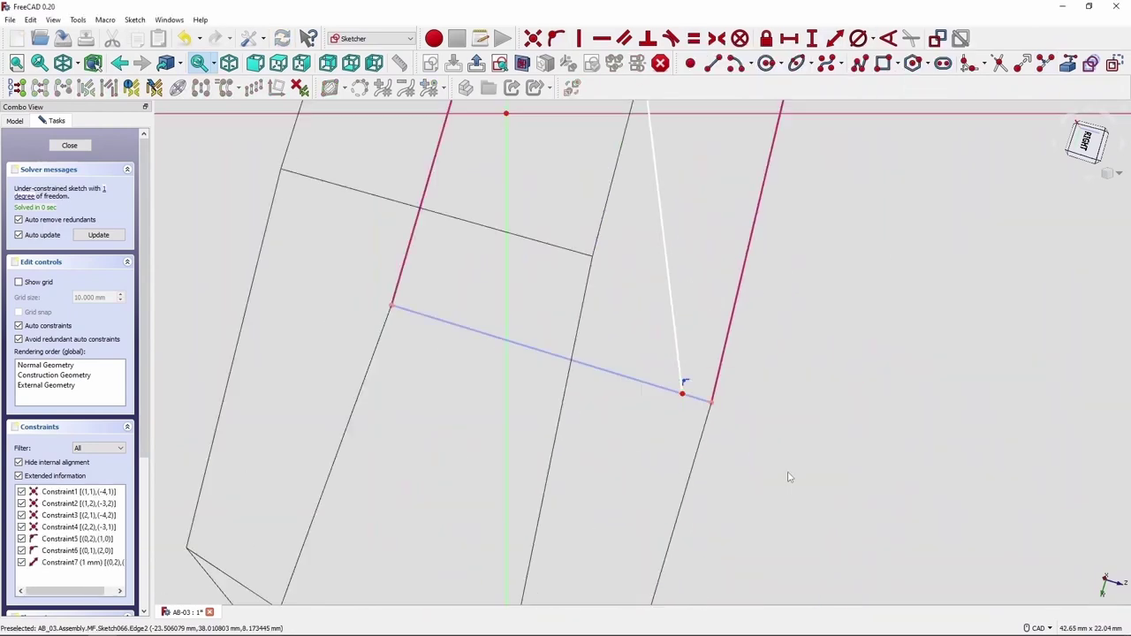
pyautogui.click(685, 390)
pyautogui.scroll(-3, 878, 547)
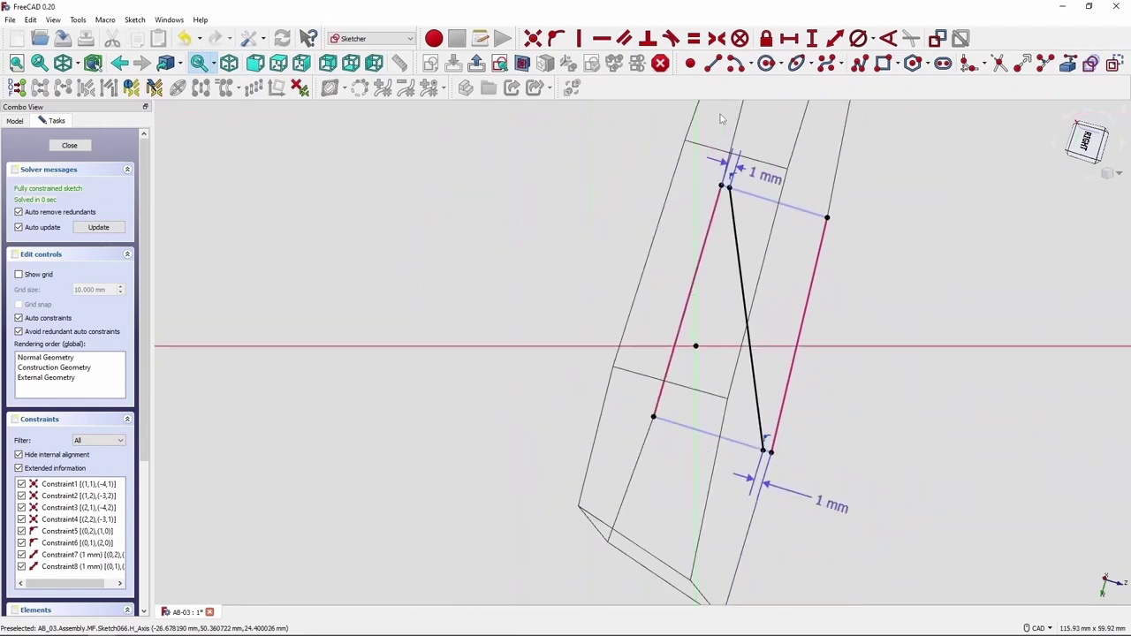
pyautogui.click(745, 307)
pyautogui.click(912, 283)
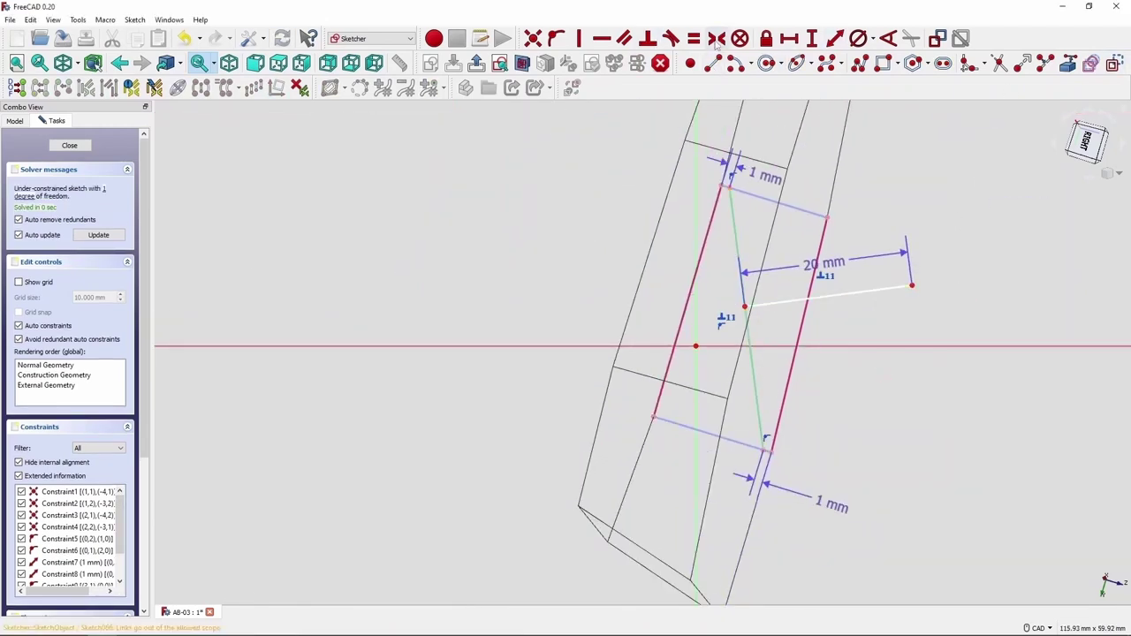
pyautogui.click(767, 450)
pyautogui.click(70, 145)
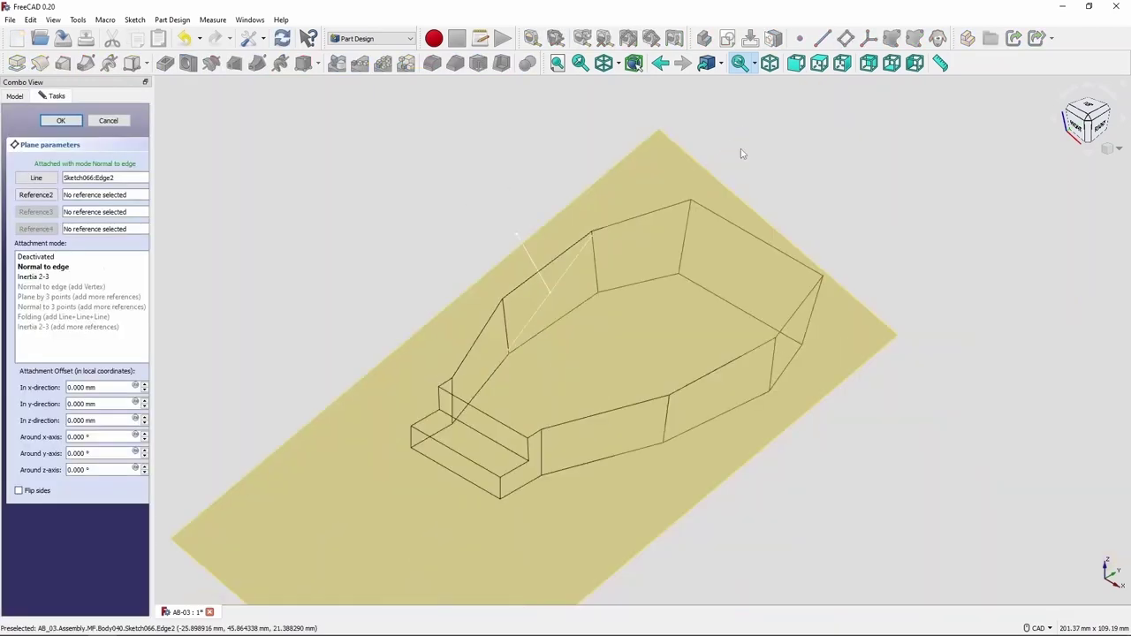
# Step: Add a rotated datum plane (value 390) and sketch the profile circle at its origin
pyautogui.write('390')
pyautogui.press('Return')
pyautogui.click(709, 62)
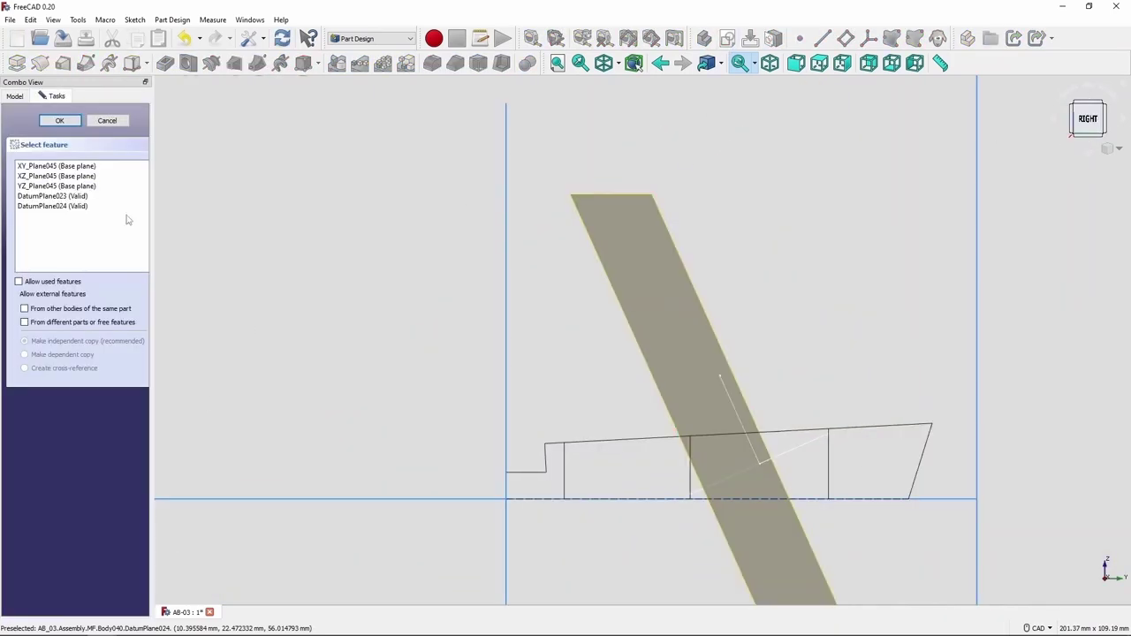
pyautogui.press('Return')
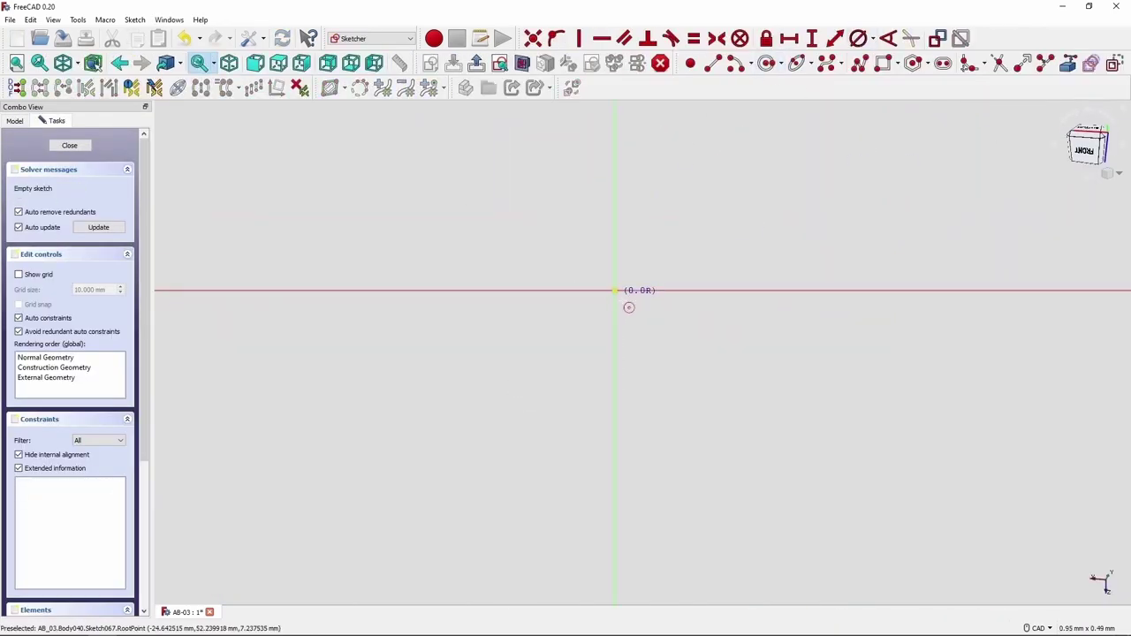
pyautogui.click(773, 445)
pyautogui.press('Return')
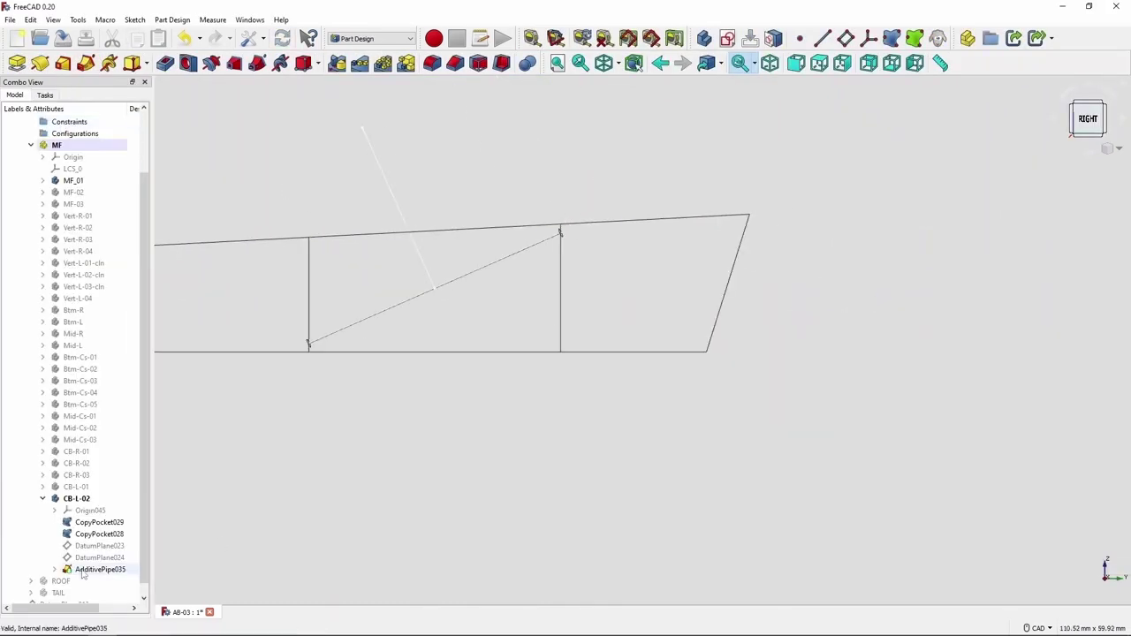
pyautogui.moveTo(559, 231)
pyautogui.mouseDown(button='middle')
pyautogui.moveTo(306, 397)
pyautogui.moveTo(747, 479)
pyautogui.moveTo(609, 197)
pyautogui.moveTo(281, 505)
pyautogui.mouseUp(button='middle')
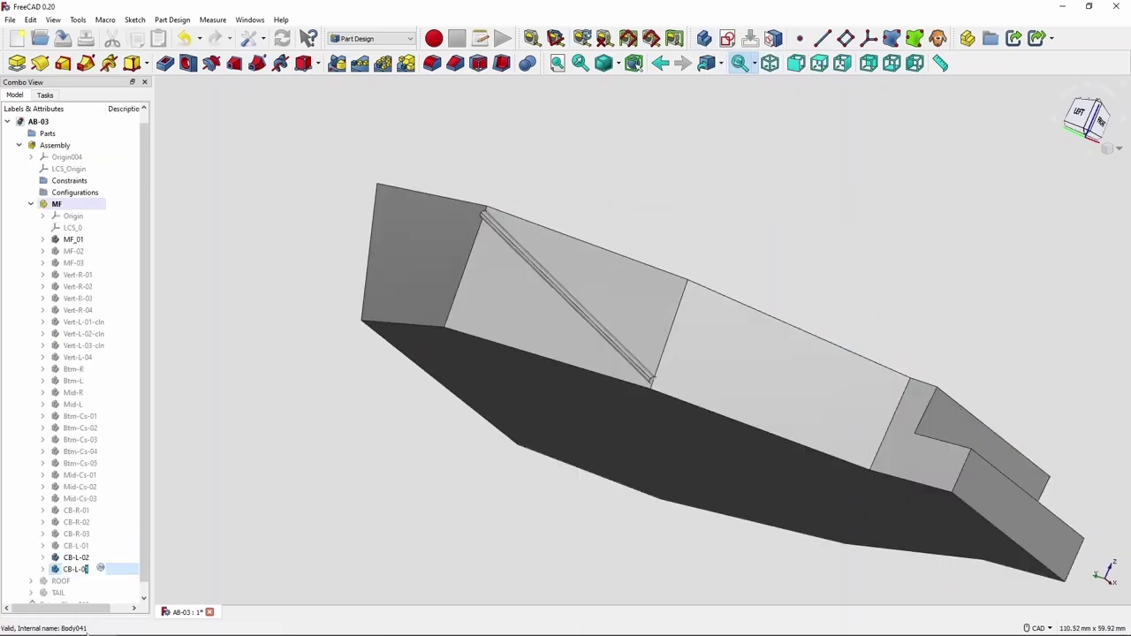
# Step: In wireframe, add DatumPlane025 and start Sketch068 on it for the CB-L-03 path
pyautogui.click(622, 109)
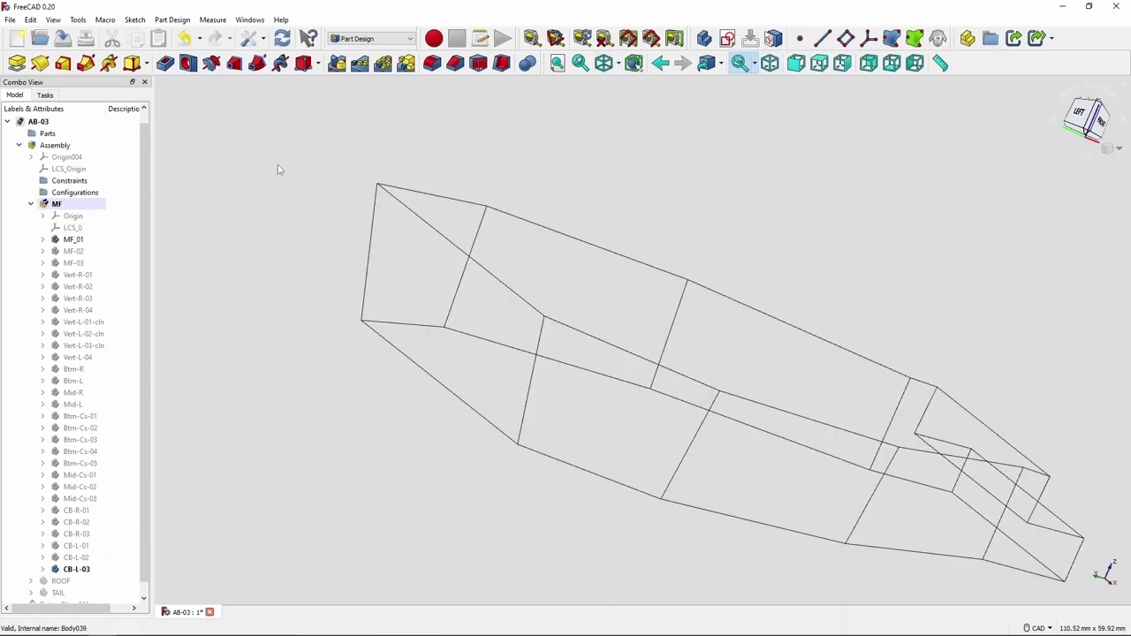
pyautogui.click(846, 38)
pyautogui.click(58, 120)
pyautogui.click(40, 63)
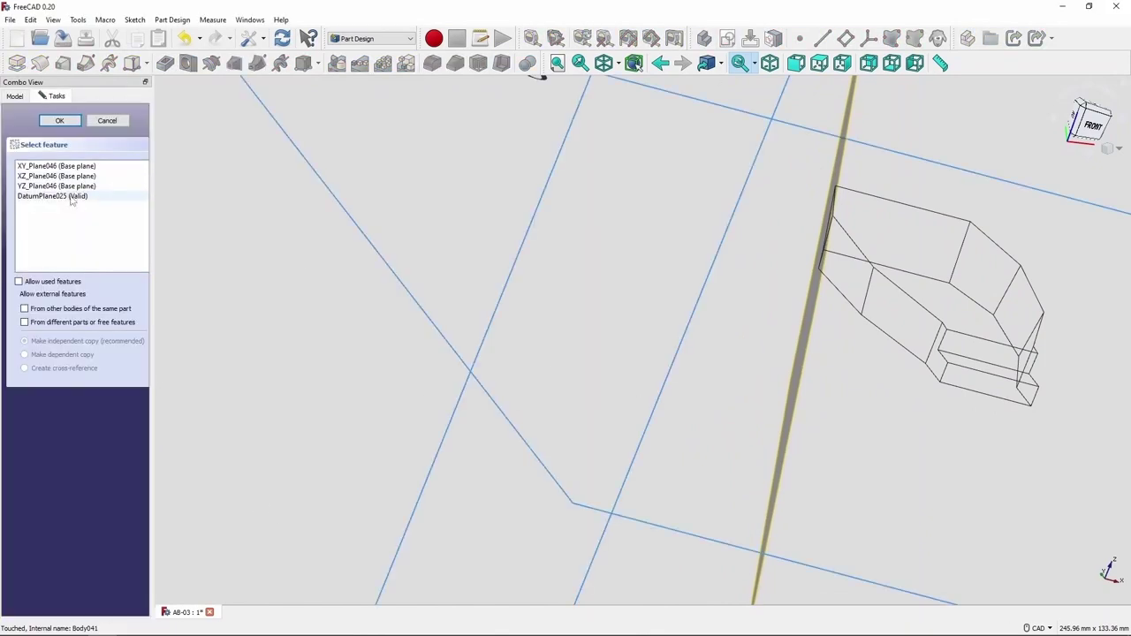
pyautogui.doubleClick(73, 196)
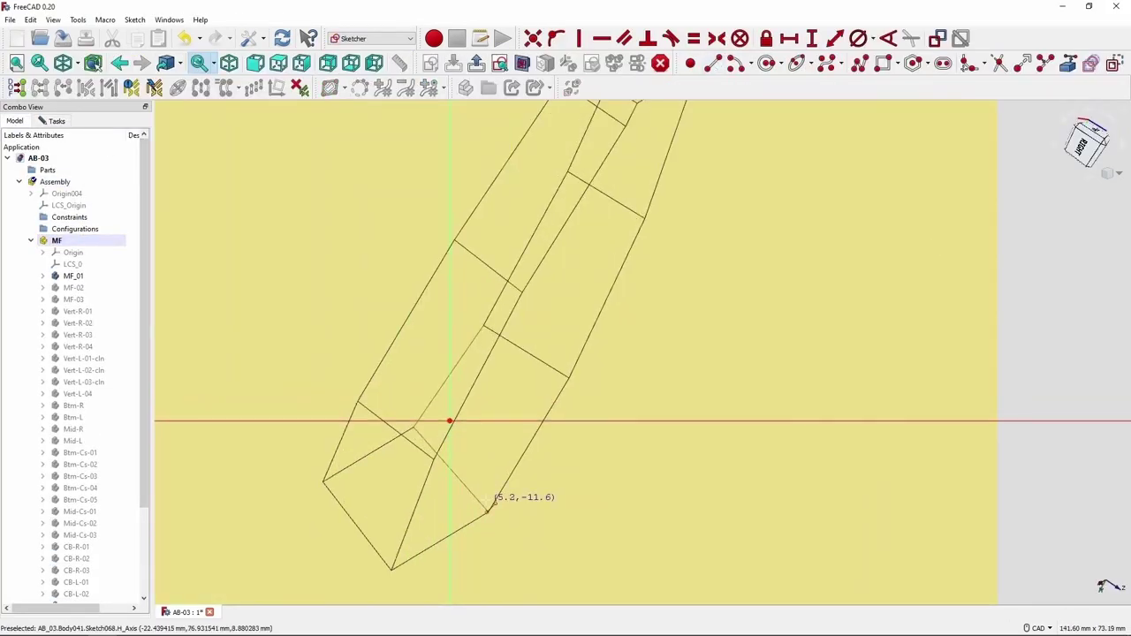
pyautogui.scroll(-3, 488, 510)
pyautogui.press('Escape')
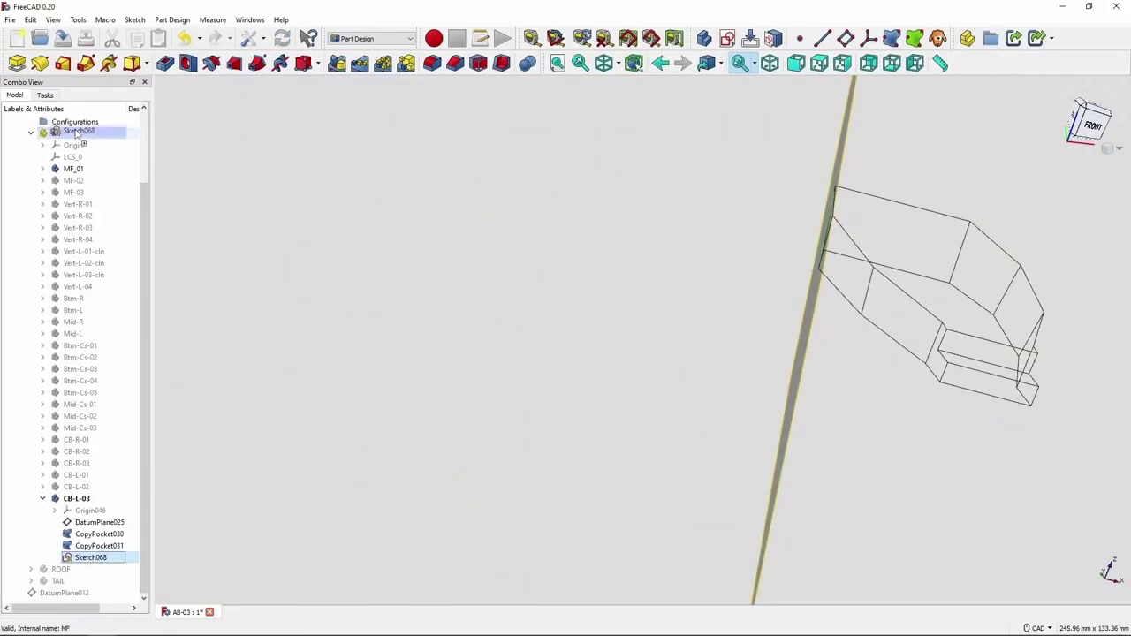
pyautogui.moveTo(77, 135); pyautogui.dragTo(78, 137)
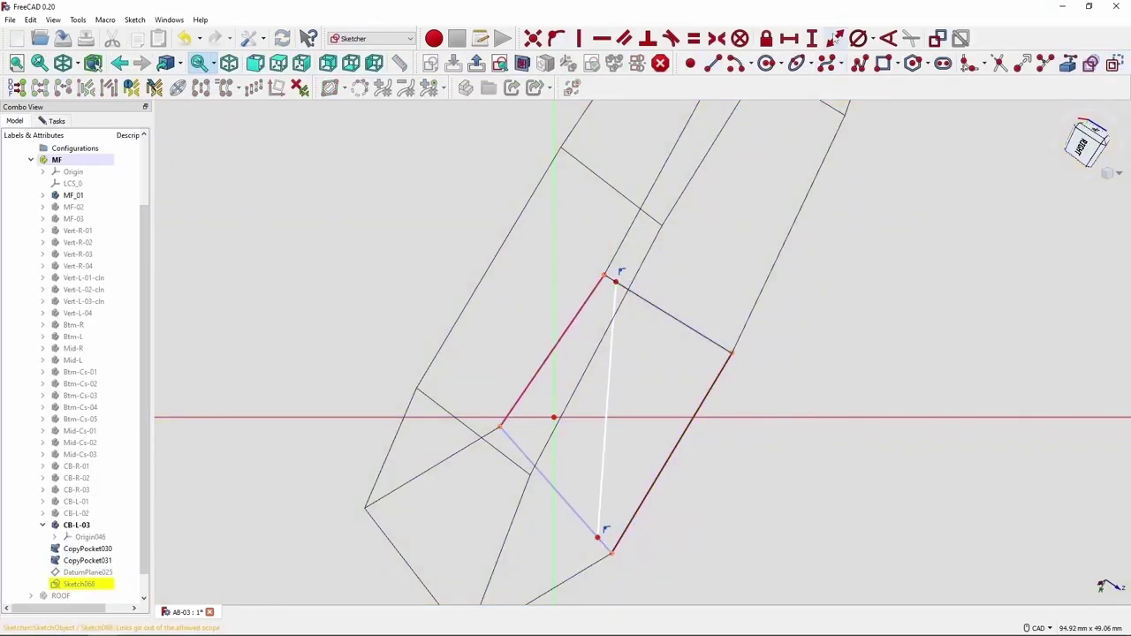
# Step: Draw the brace path with 1 mm offsets from the tubes and a 20 mm line
pyautogui.click(835, 38)
pyautogui.press('Return')
pyautogui.press('Return')
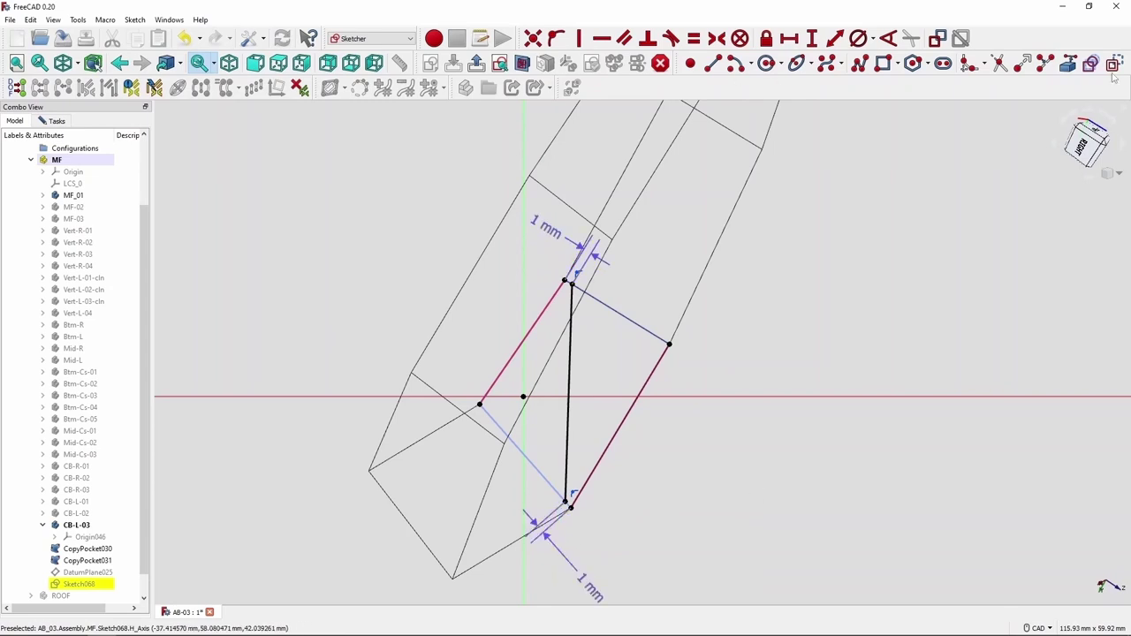
pyautogui.click(720, 391)
pyautogui.write('l20')
pyautogui.press('Return')
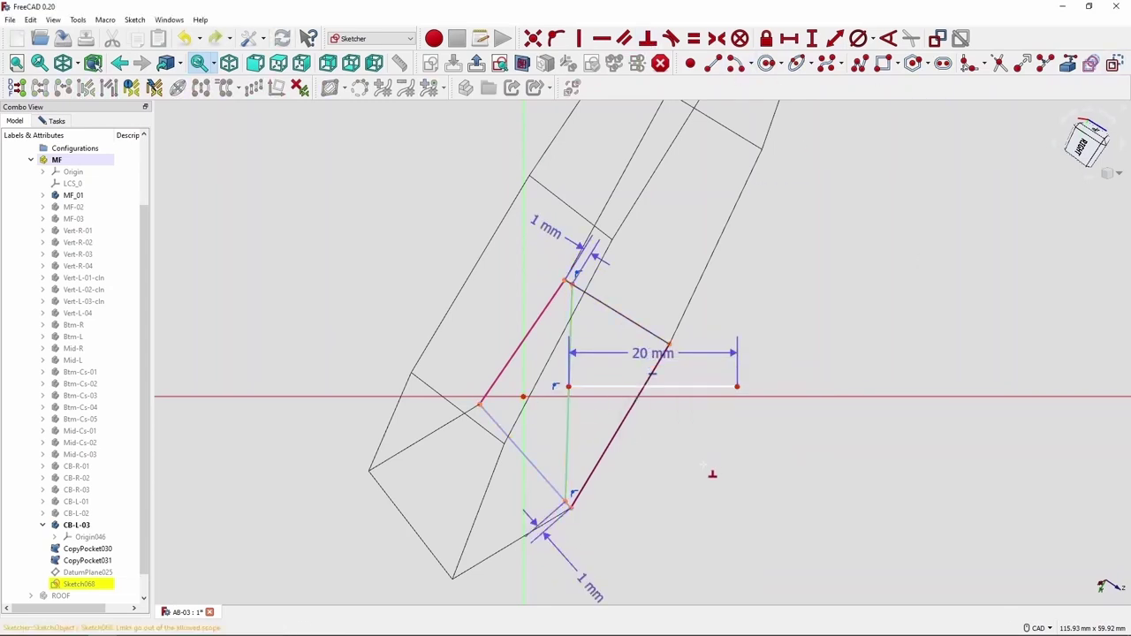
pyautogui.scroll(5, 567, 281)
pyautogui.scroll(-5, 567, 281)
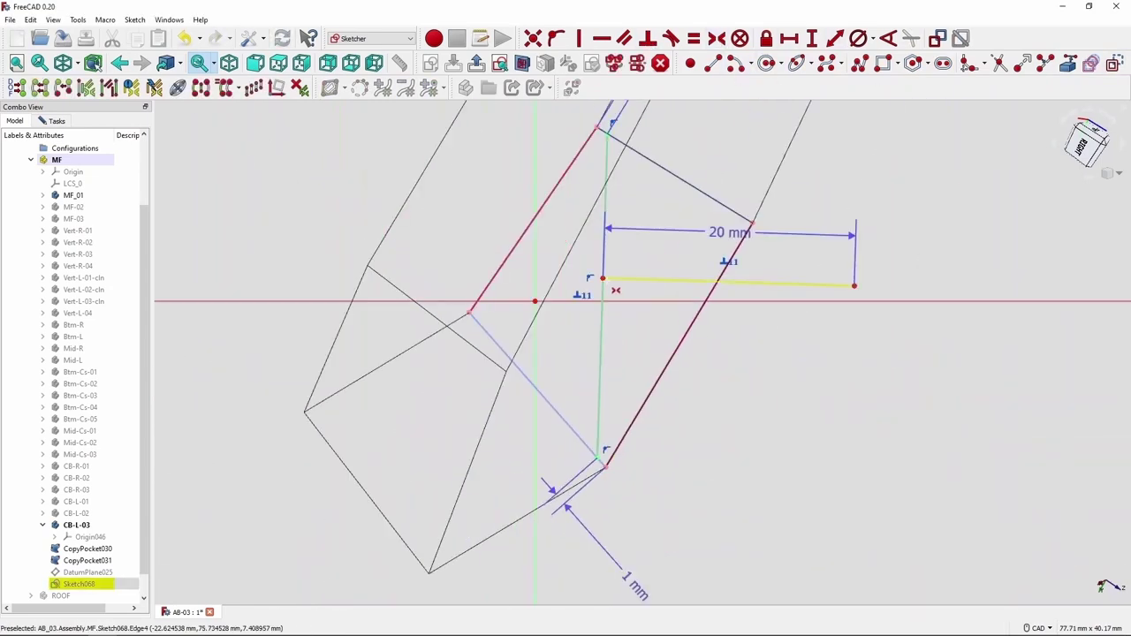
pyautogui.press('Escape')
# Step: Add a datum plane normal to the brace line and sketch the circular tube profile on it
pyautogui.click(845, 38)
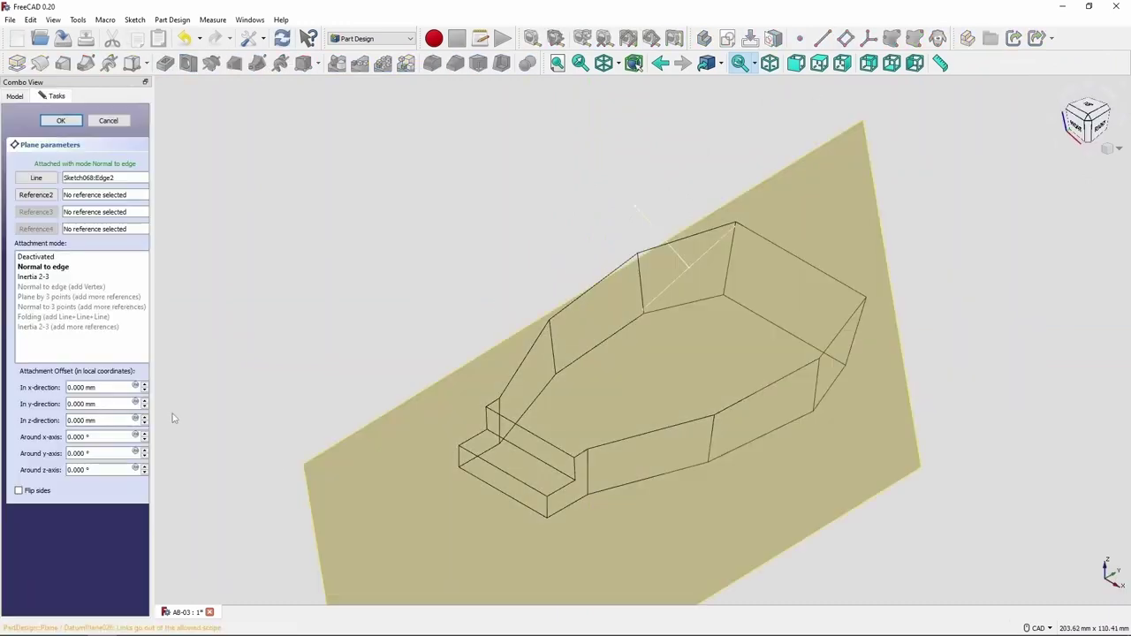
pyautogui.press('Return')
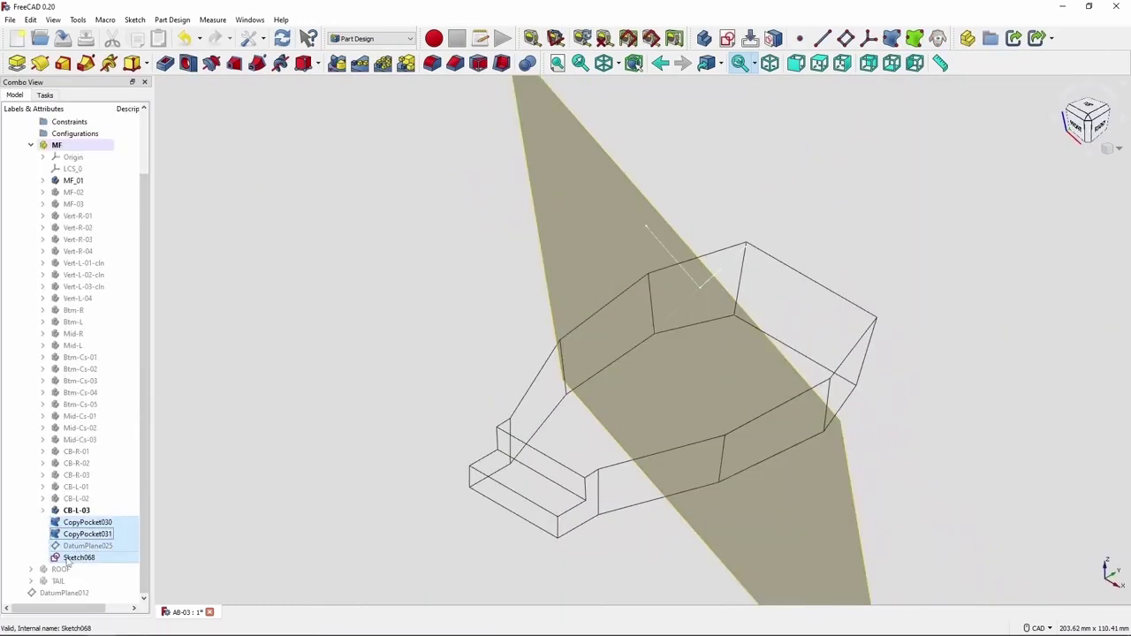
pyautogui.click(89, 511)
pyautogui.click(727, 38)
pyautogui.click(56, 119)
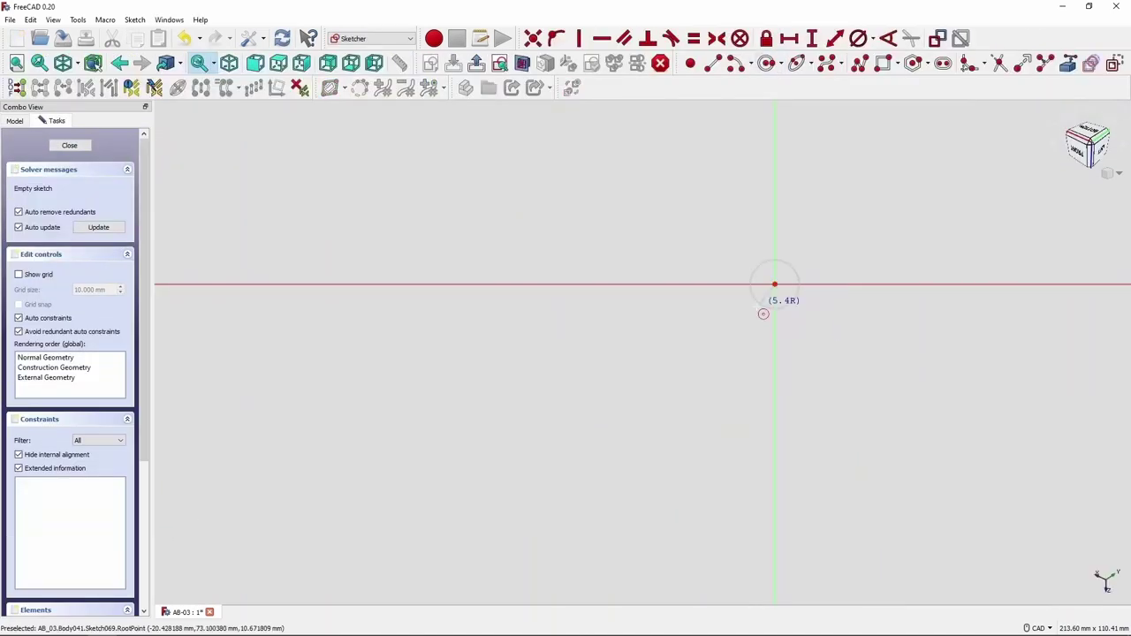
pyautogui.click(763, 314)
pyautogui.press('Return')
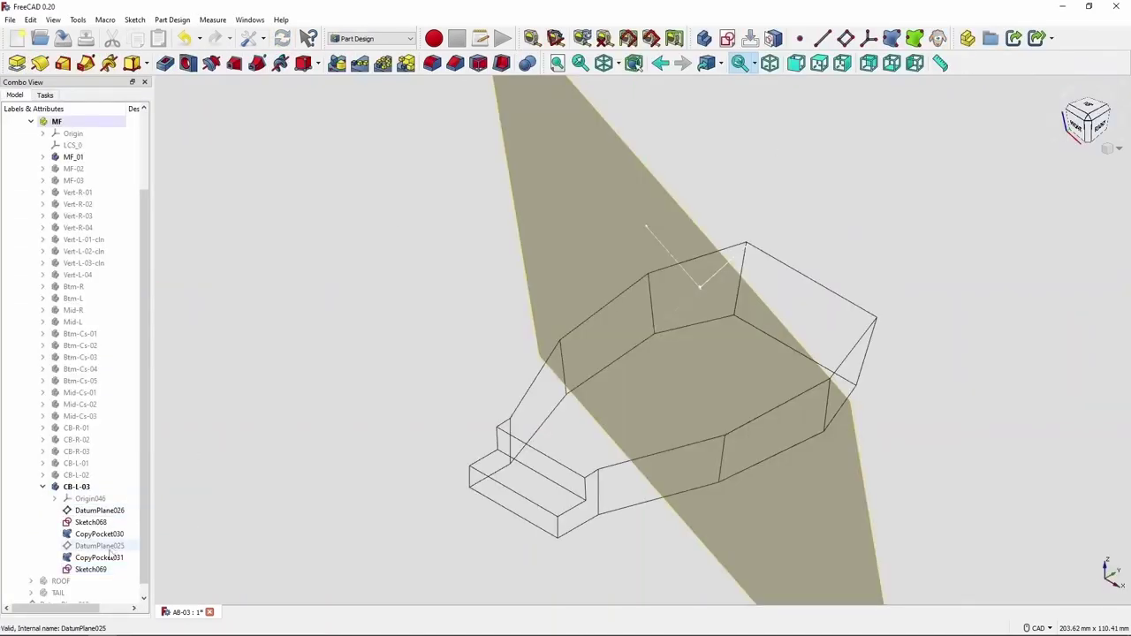
# Step: Sweep the circle along the brace line as an Additive Pipe
pyautogui.scroll(5, 691, 354)
pyautogui.click(86, 63)
pyautogui.click(45, 118)
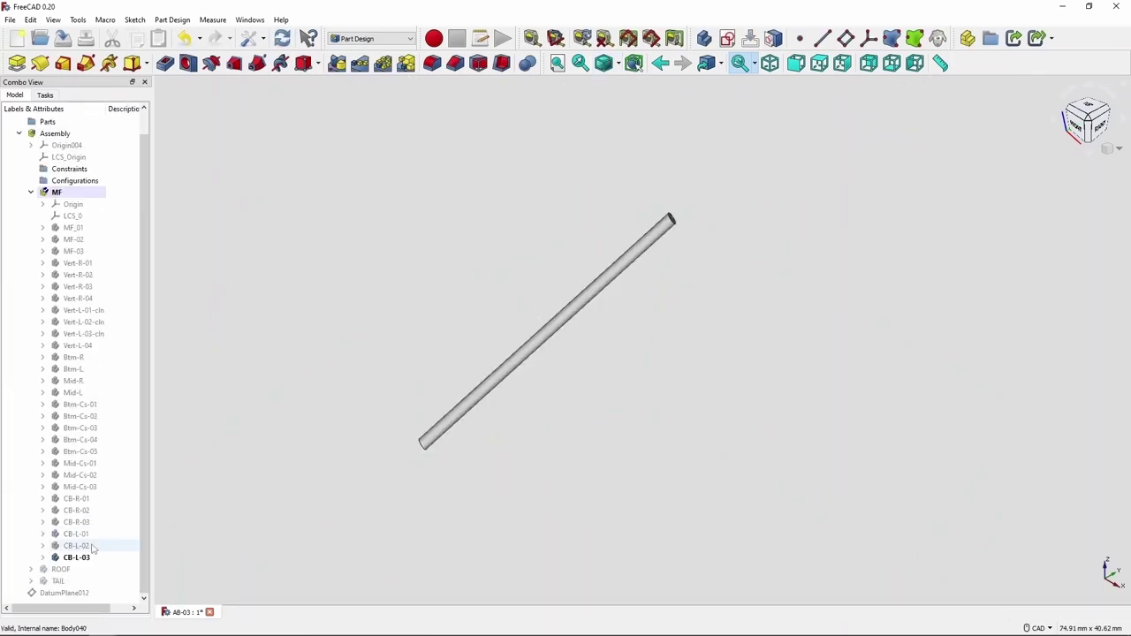
# Step: Unhide the left uprights Vert-L-03-cln and Vert-L-04
pyautogui.scroll(-2, 588, 534)
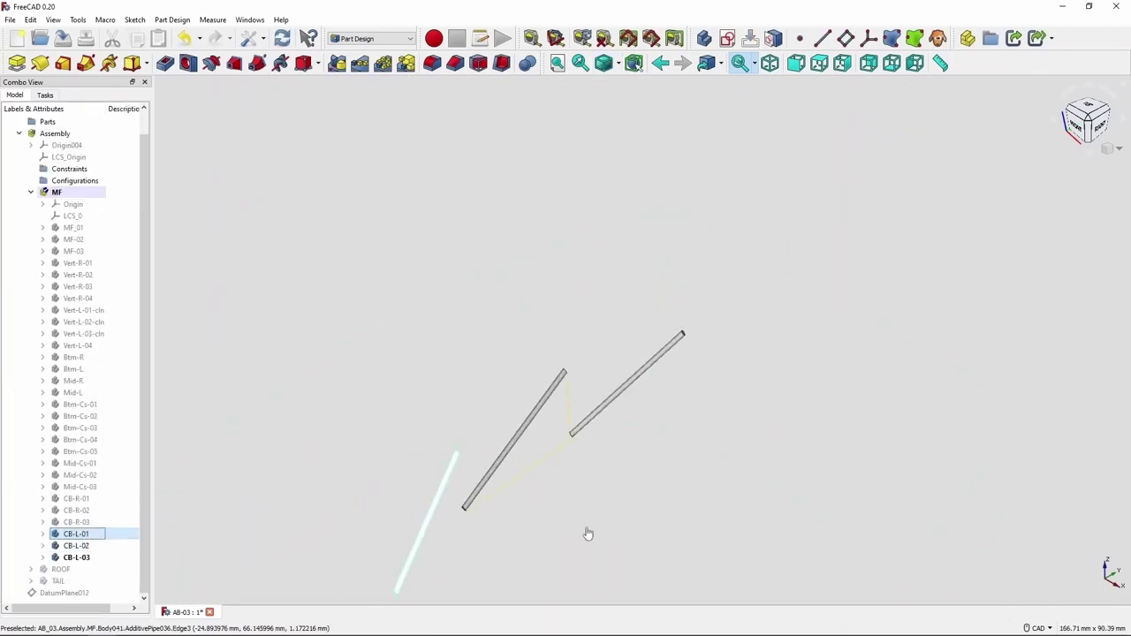
pyautogui.keyDown('shift'); pyautogui.click(78, 346); pyautogui.keyUp('shift')
pyautogui.press('space')
pyautogui.moveTo(477, 487)
pyautogui.mouseDown(button='middle')
pyautogui.moveTo(717, 384)
pyautogui.moveTo(929, 422)
pyautogui.moveTo(480, 433)
pyautogui.mouseUp(button='middle')
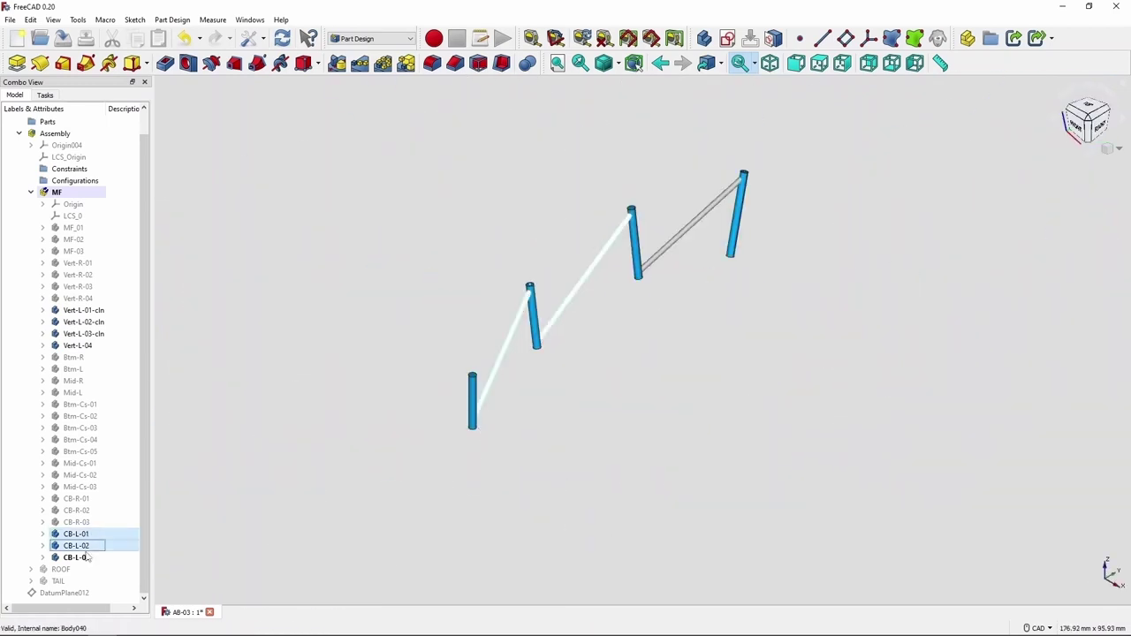
# Step: Colour the CB-L brace tubes blue and unhide the bottom tubes Btm-R to Btm-Cs-05
pyautogui.hotkey('ctrl', 'd')
pyautogui.click(76, 387)
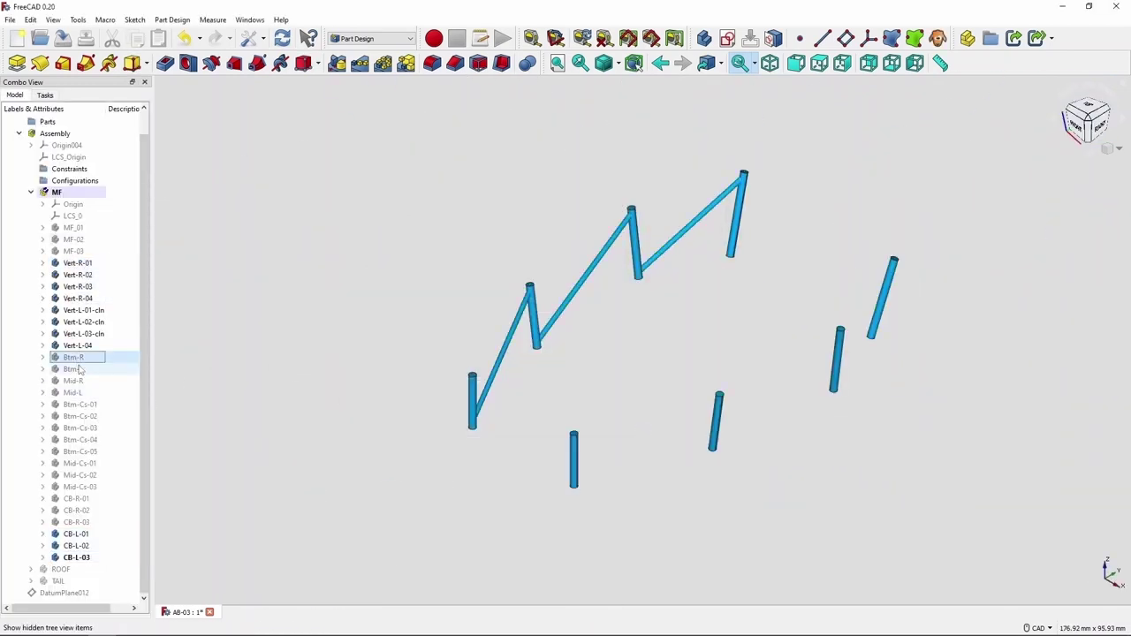
pyautogui.keyDown('shift'); pyautogui.click(84, 451); pyautogui.keyUp('shift')
pyautogui.press('space')
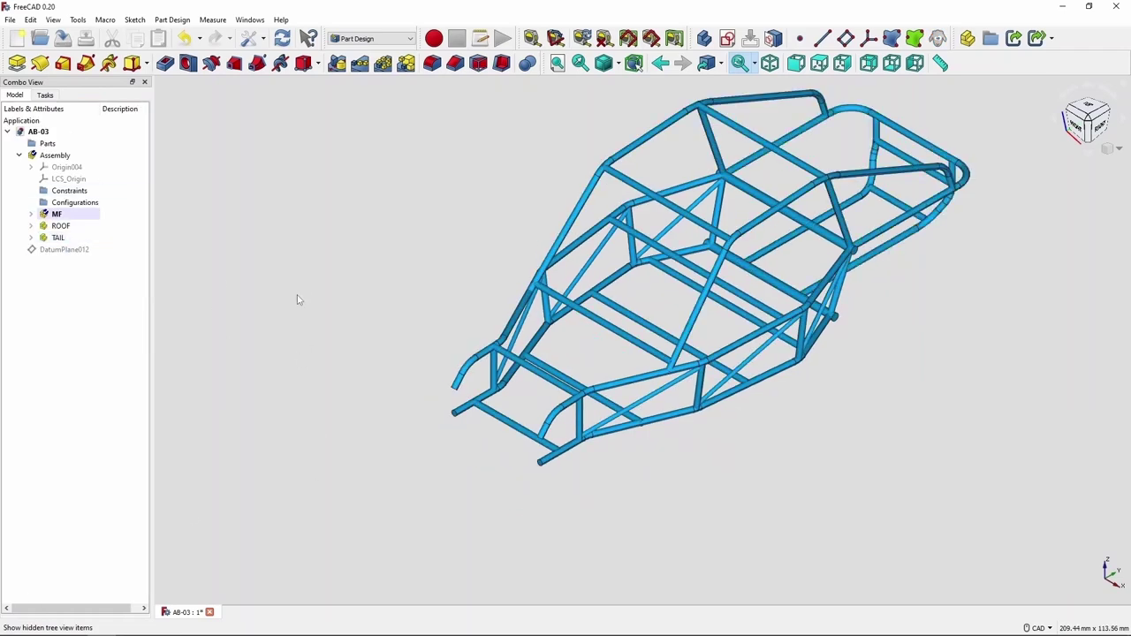
# Step: Inspect the full chassis from top, side, front, rear and isometric views
pyautogui.hotkey('ctrl', '0')
pyautogui.press('2')
pyautogui.press('3')
pyautogui.press('4')
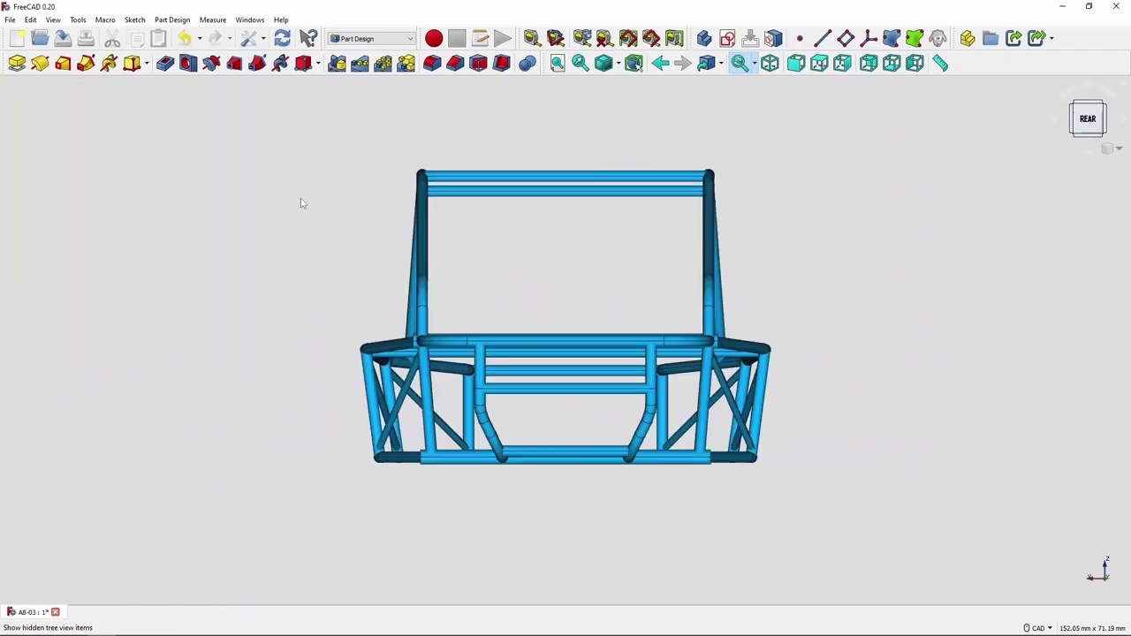
pyautogui.press('3')
pyautogui.press('0')
pyautogui.moveTo(740, 512); pyautogui.dragTo(593, 514, button='middle')
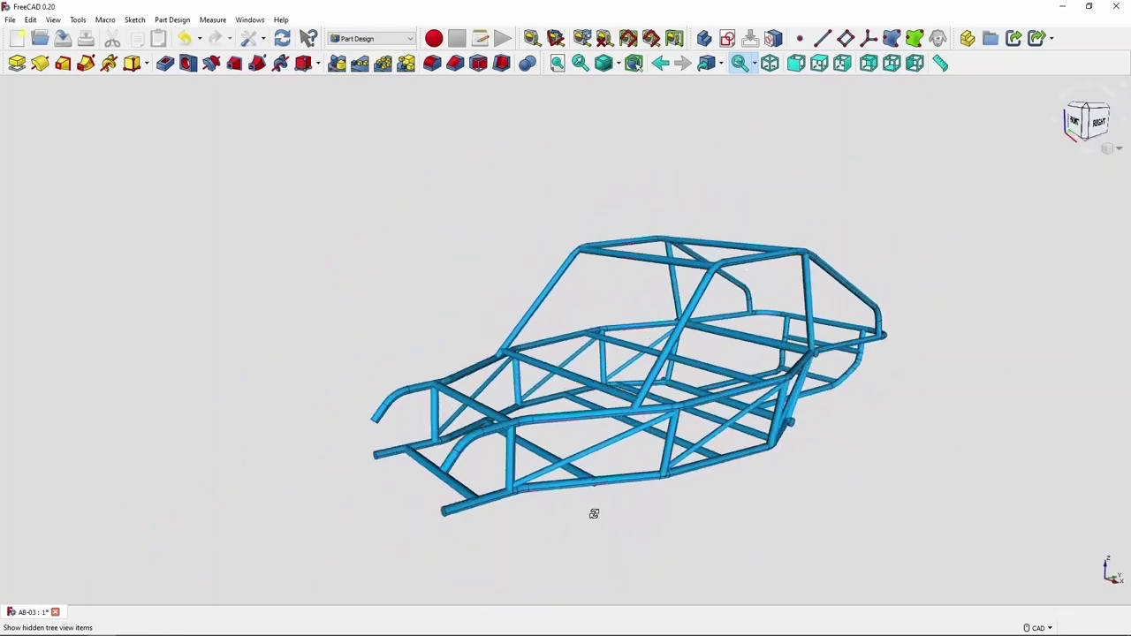
pyautogui.press('1')
pyautogui.press('3')
pyautogui.press('4')
pyautogui.press('6')
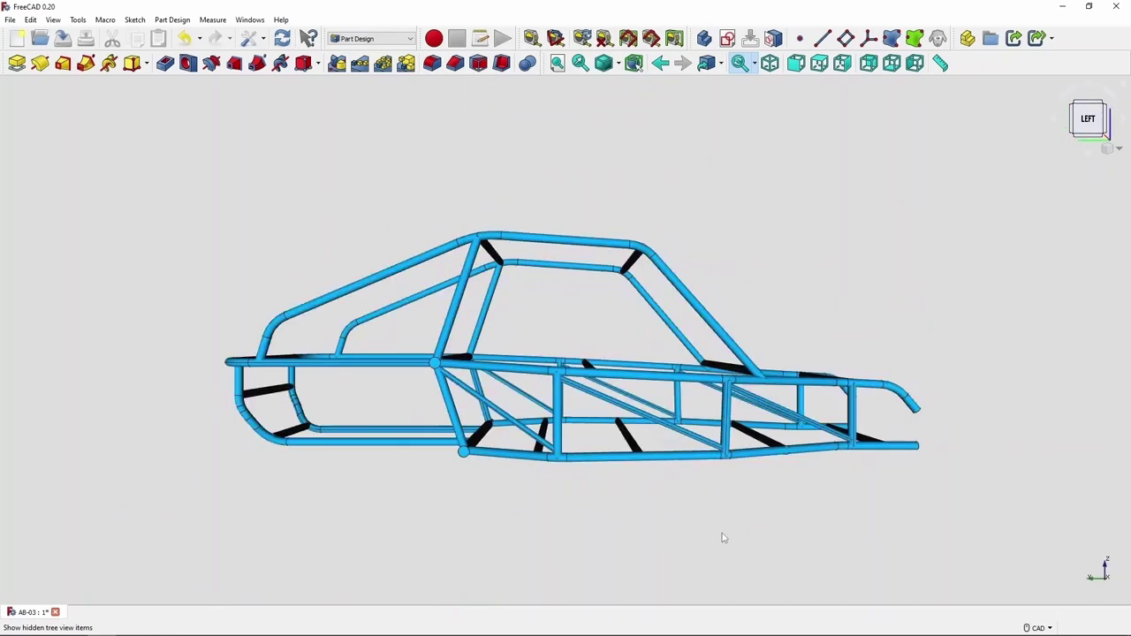
pyautogui.press('1')
pyautogui.press('0')
pyautogui.moveTo(592, 472)
pyautogui.mouseDown(button='middle')
pyautogui.moveTo(389, 383)
pyautogui.moveTo(273, 429)
pyautogui.mouseUp(button='middle')
pyautogui.scroll(5, 530, 439)
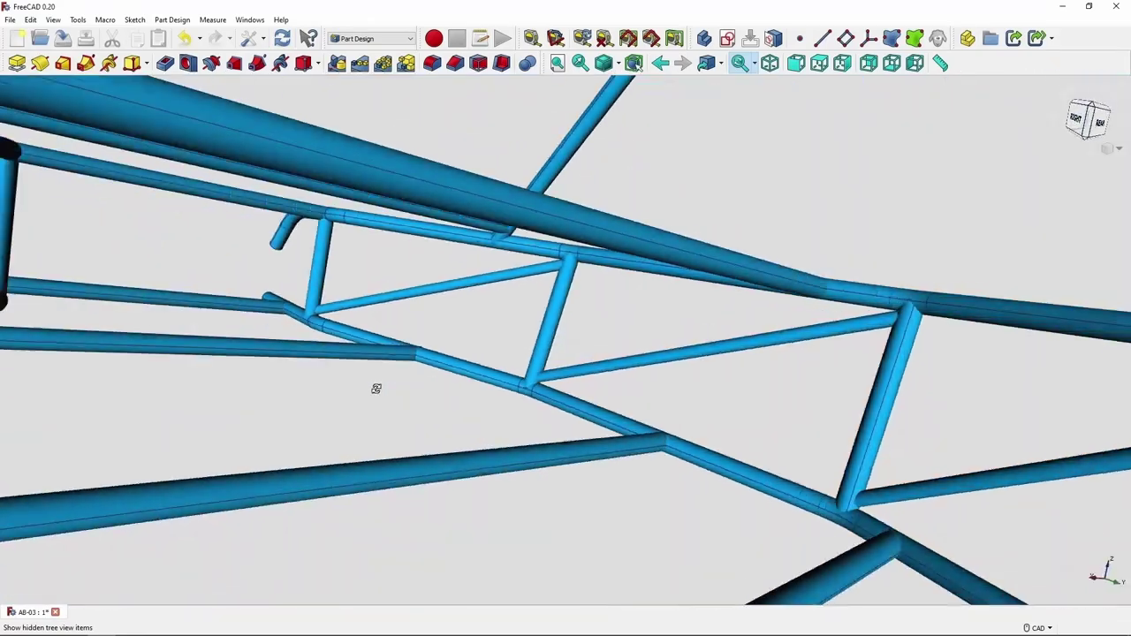